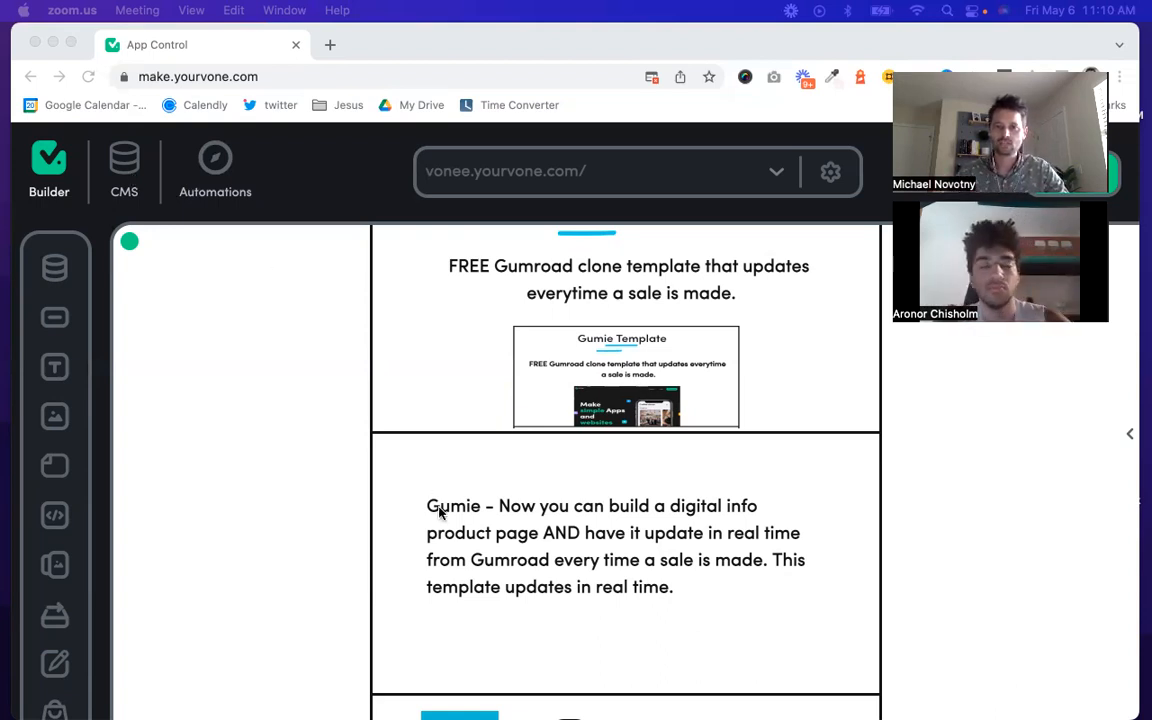
pyautogui.scroll(3, 438, 512)
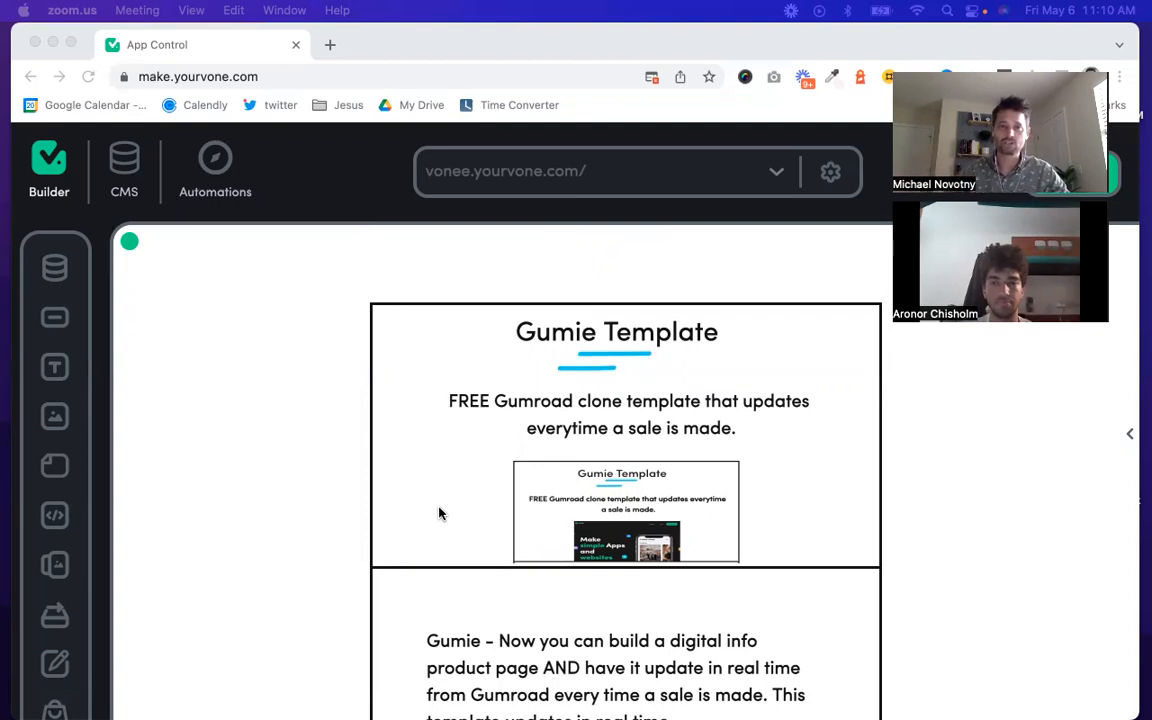
pyautogui.scroll(-2, 439, 514)
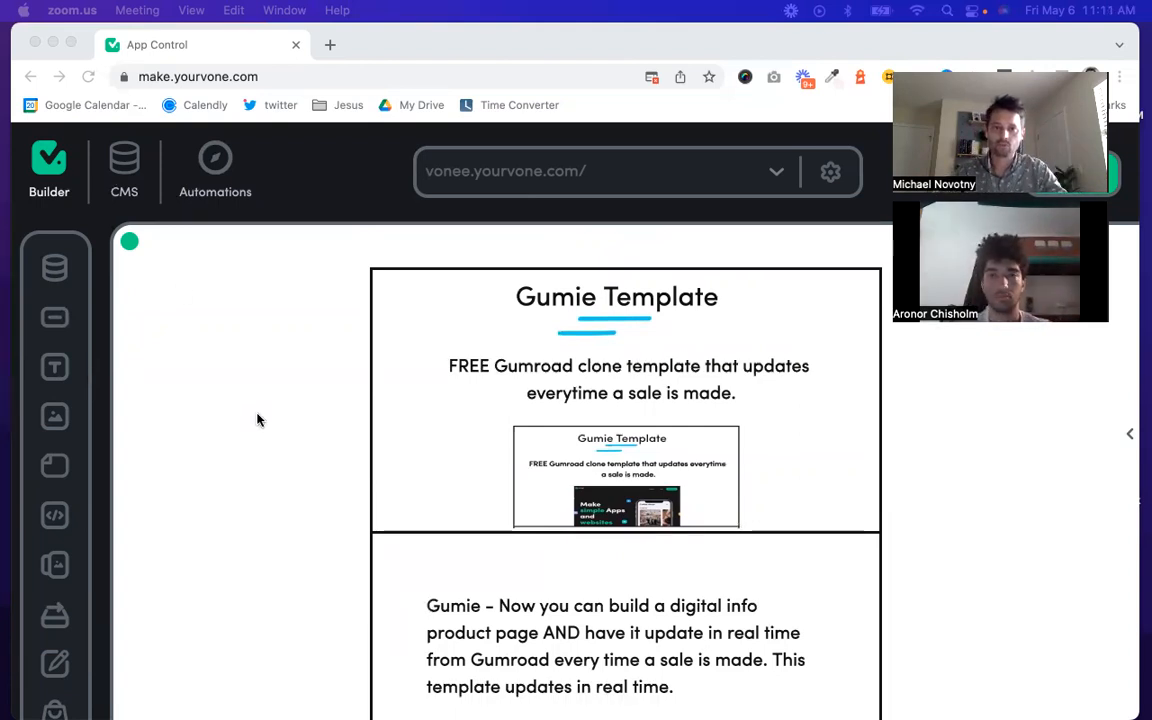
pyautogui.scroll(-1, 257, 420)
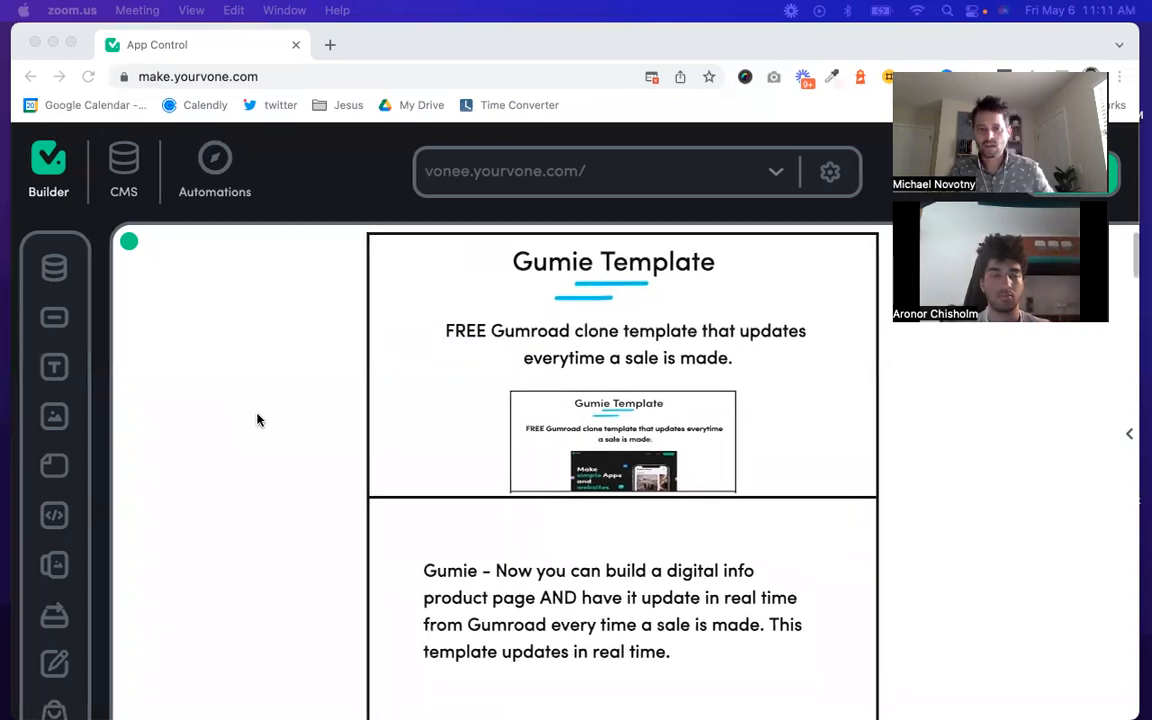
pyautogui.scroll(-1, 257, 420)
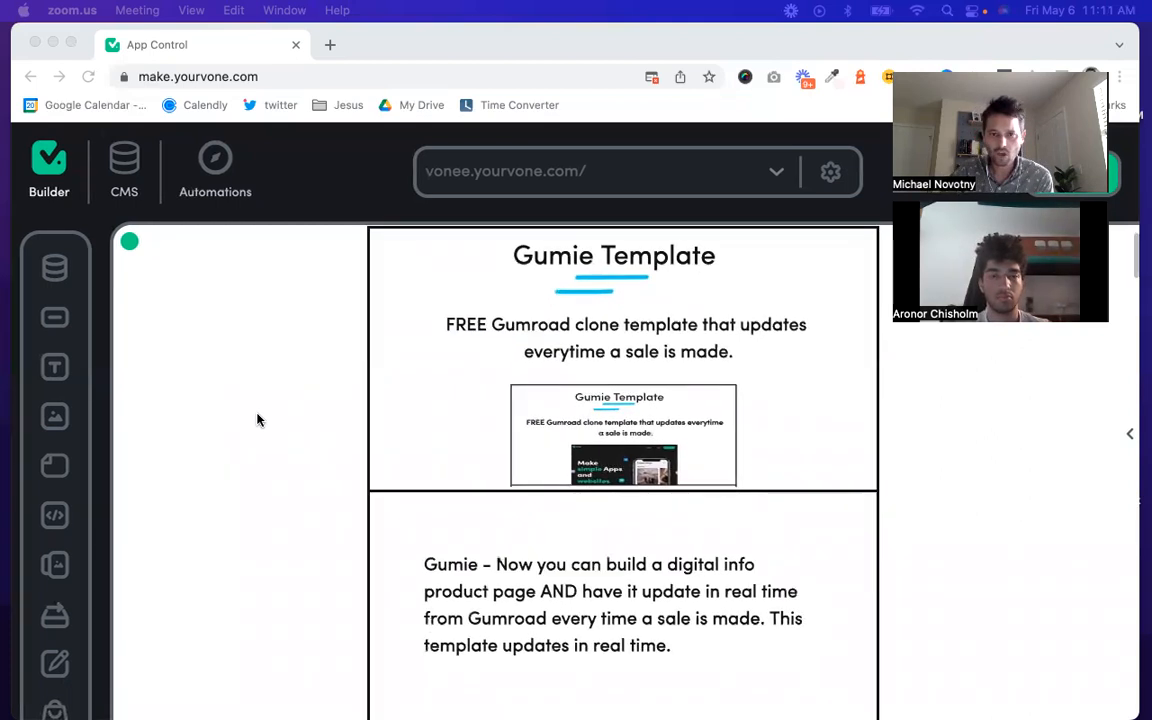
pyautogui.scroll(-2, 257, 420)
pyautogui.scroll(-2, 257, 420)
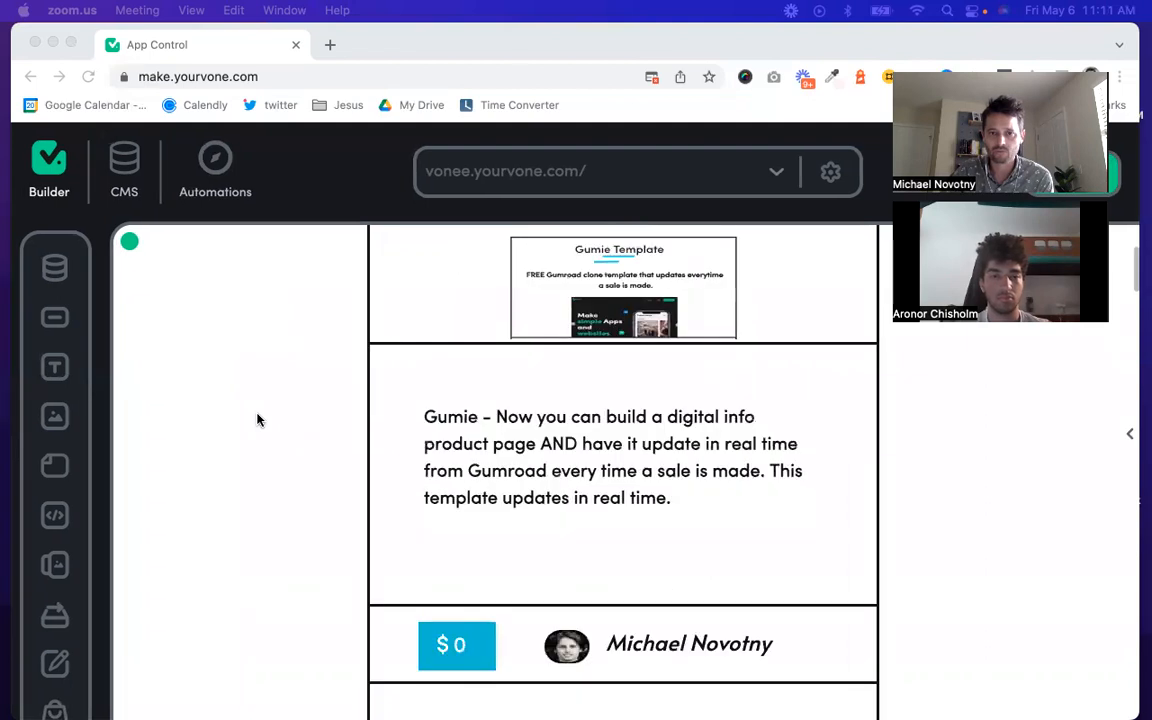
pyautogui.scroll(-1, 257, 420)
pyautogui.scroll(4, 257, 420)
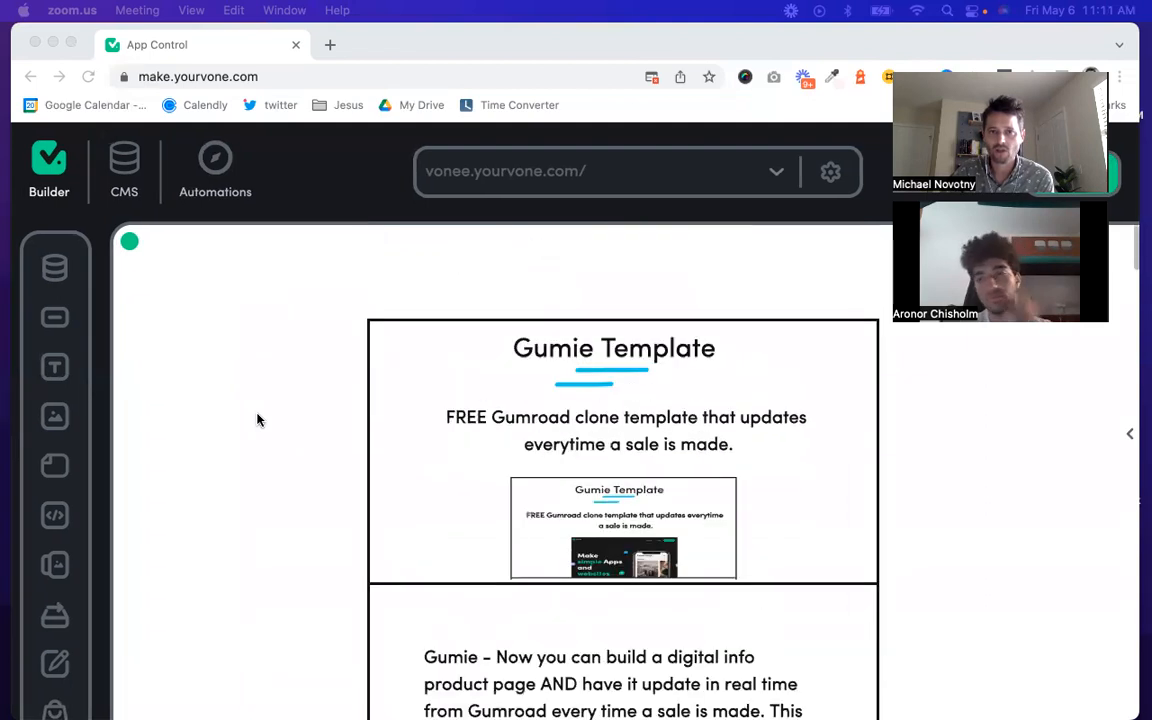
pyautogui.scroll(-1, 257, 420)
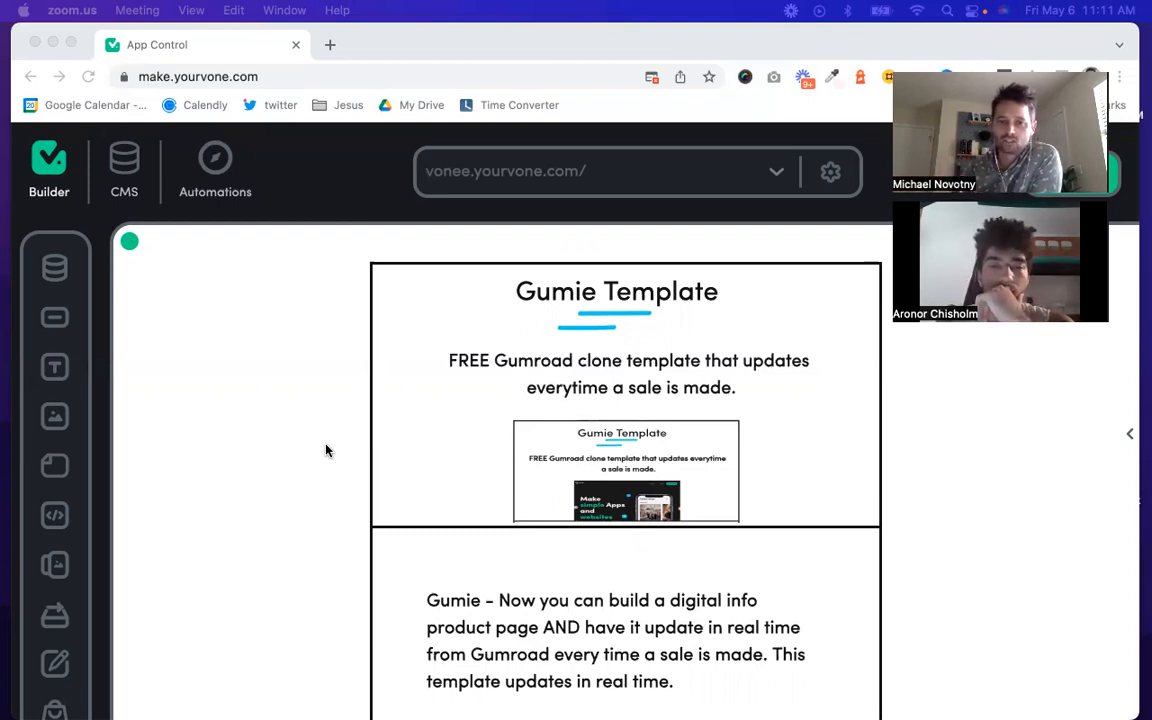
pyautogui.scroll(-3, 538, 566)
pyautogui.scroll(3, 538, 566)
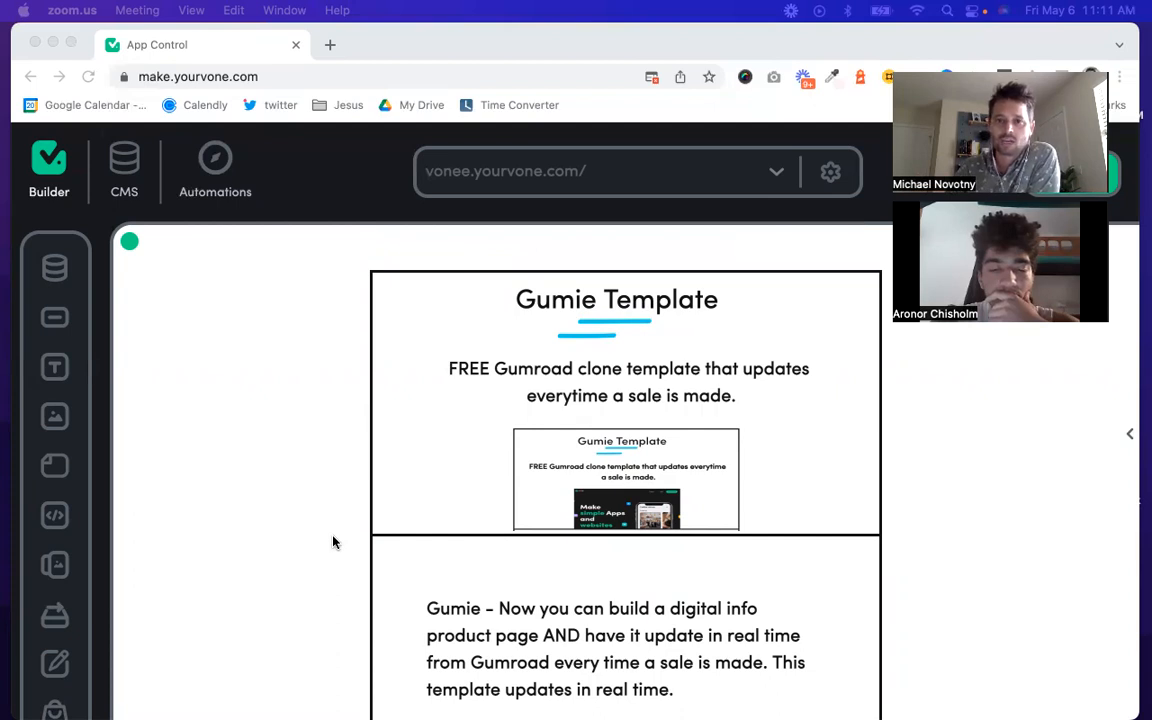
pyautogui.scroll(-1, 334, 542)
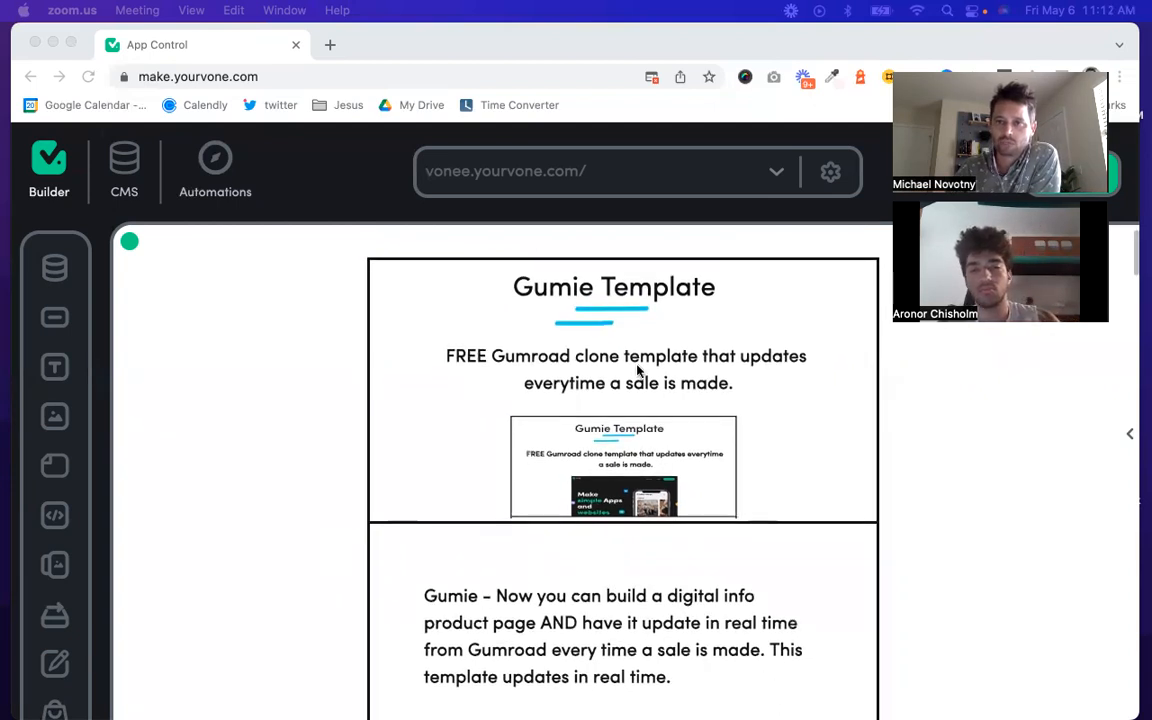
pyautogui.scroll(-1, 502, 529)
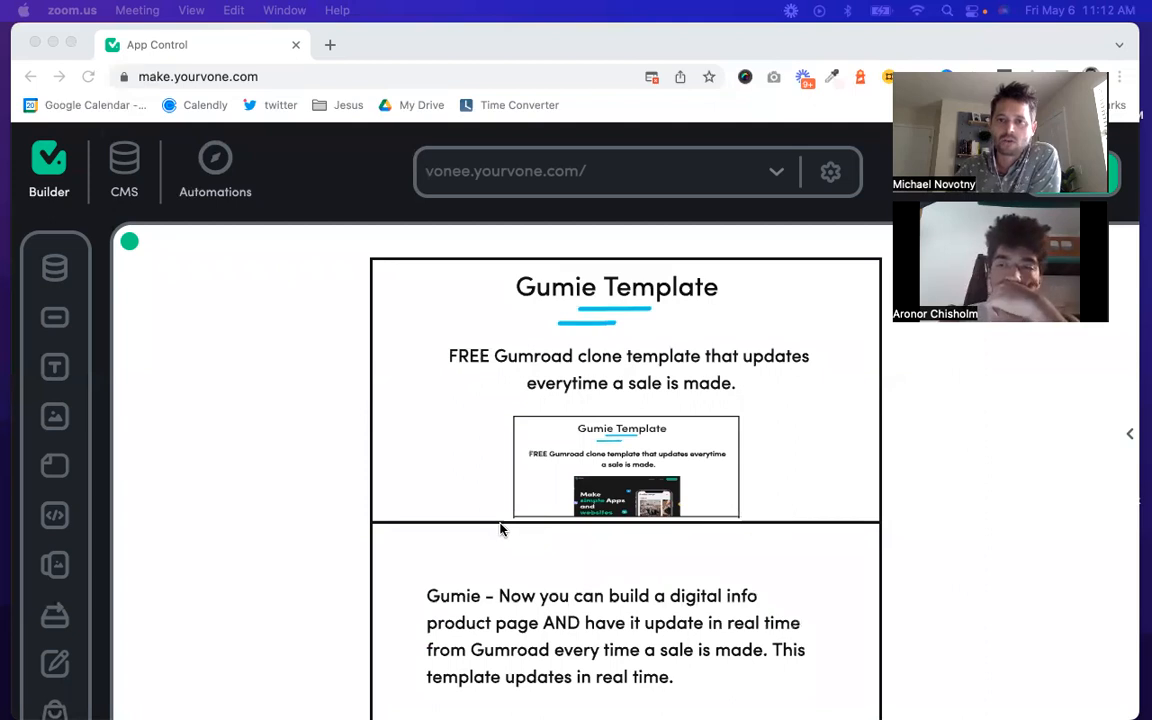
pyautogui.scroll(-1, 502, 529)
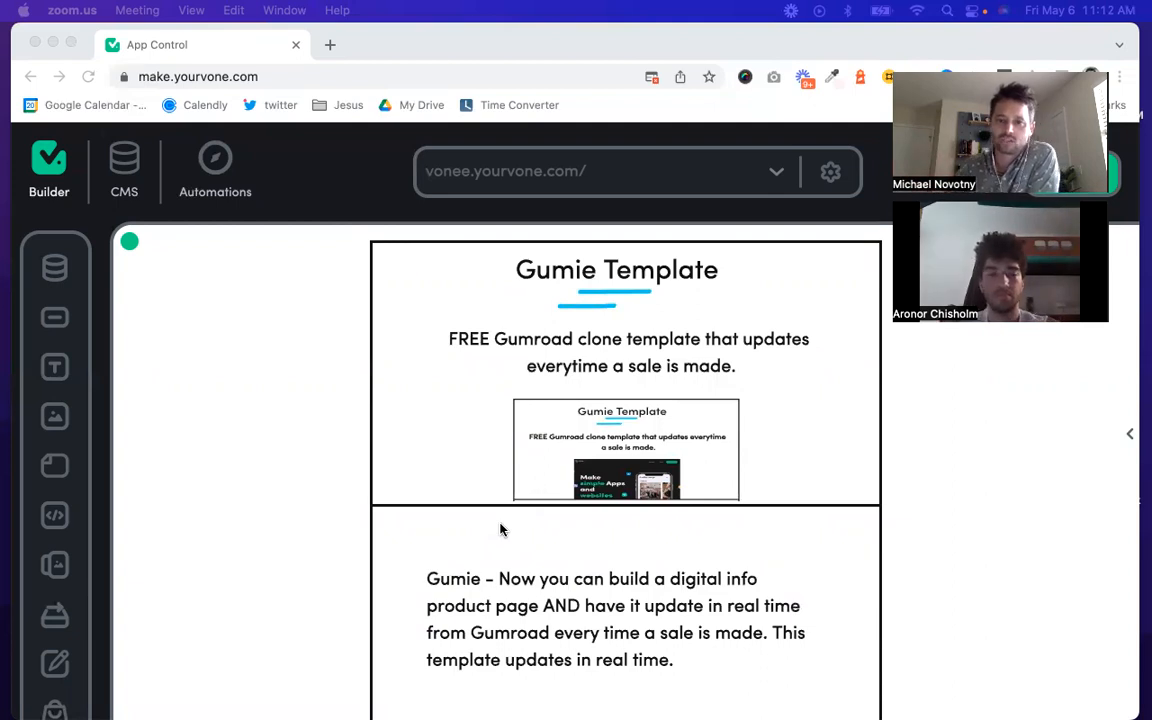
# Step: Examine the Gumie template page from the price and creator row through the sales counter to the name and country table
pyautogui.scroll(-5, 501, 530)
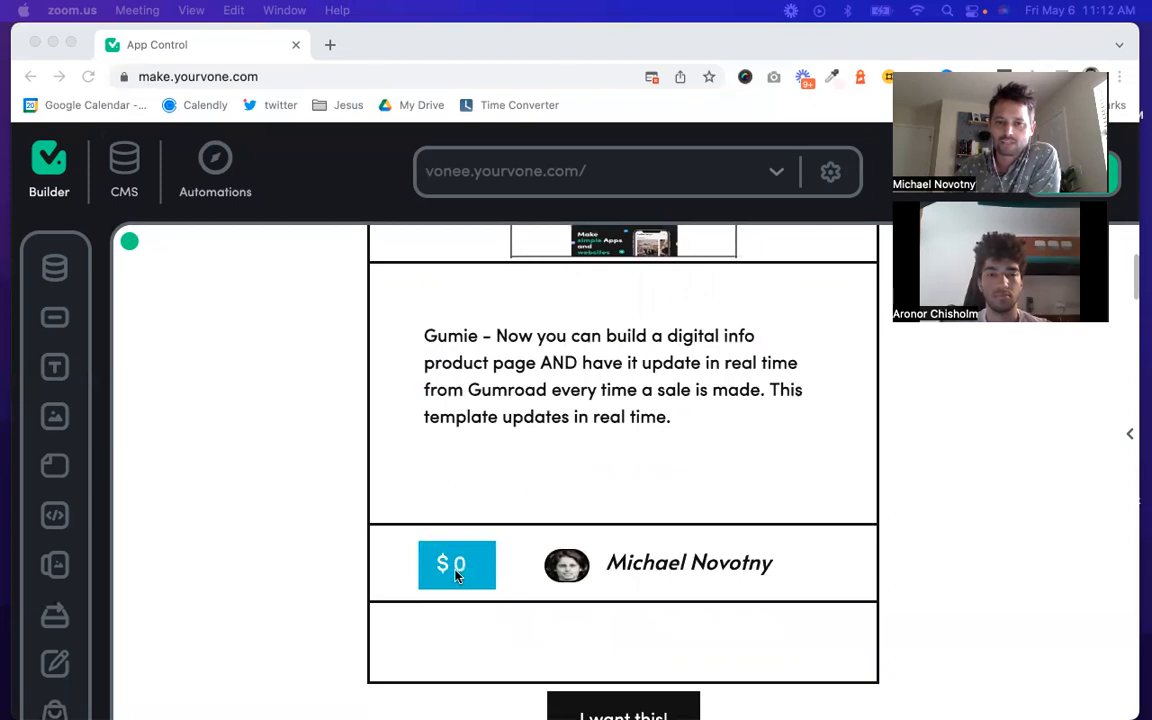
pyautogui.scroll(-10, 456, 577)
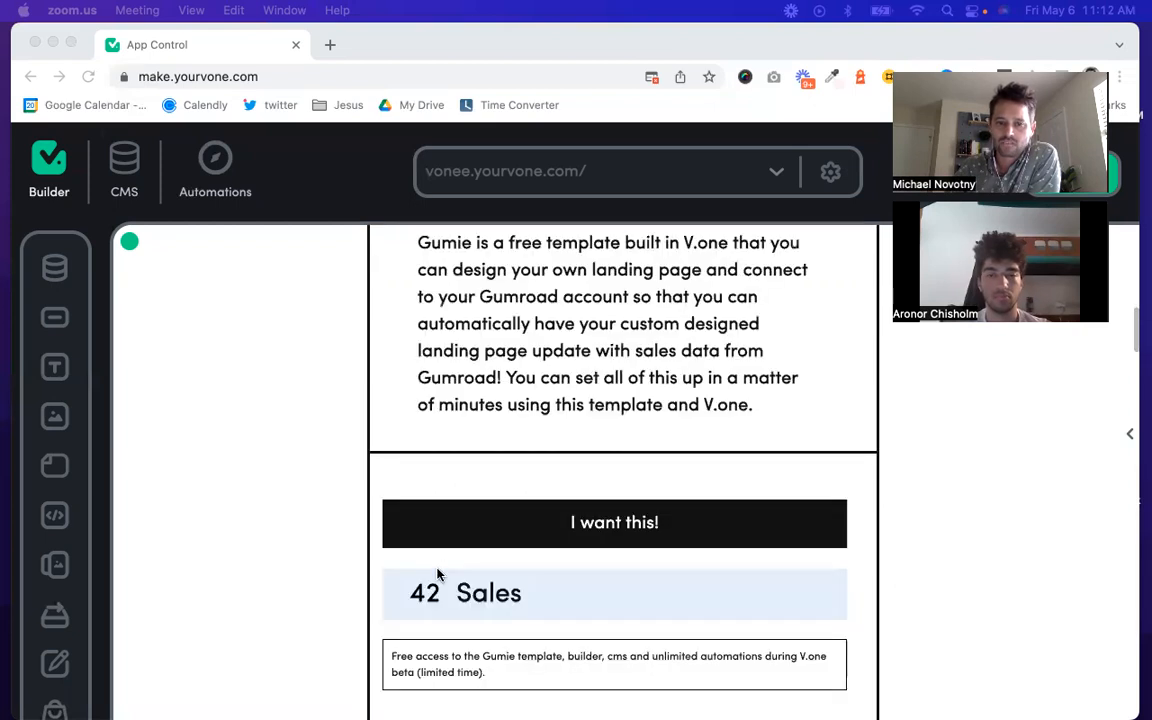
pyautogui.scroll(-5, 600, 600)
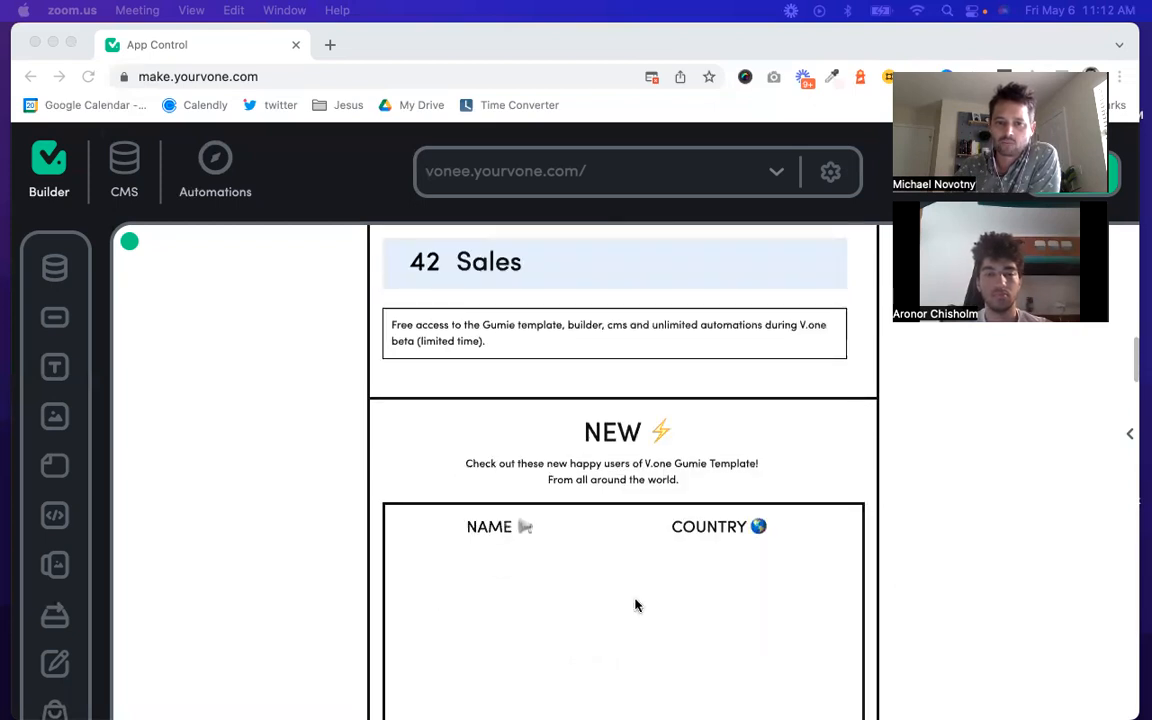
pyautogui.scroll(-2, 452, 591)
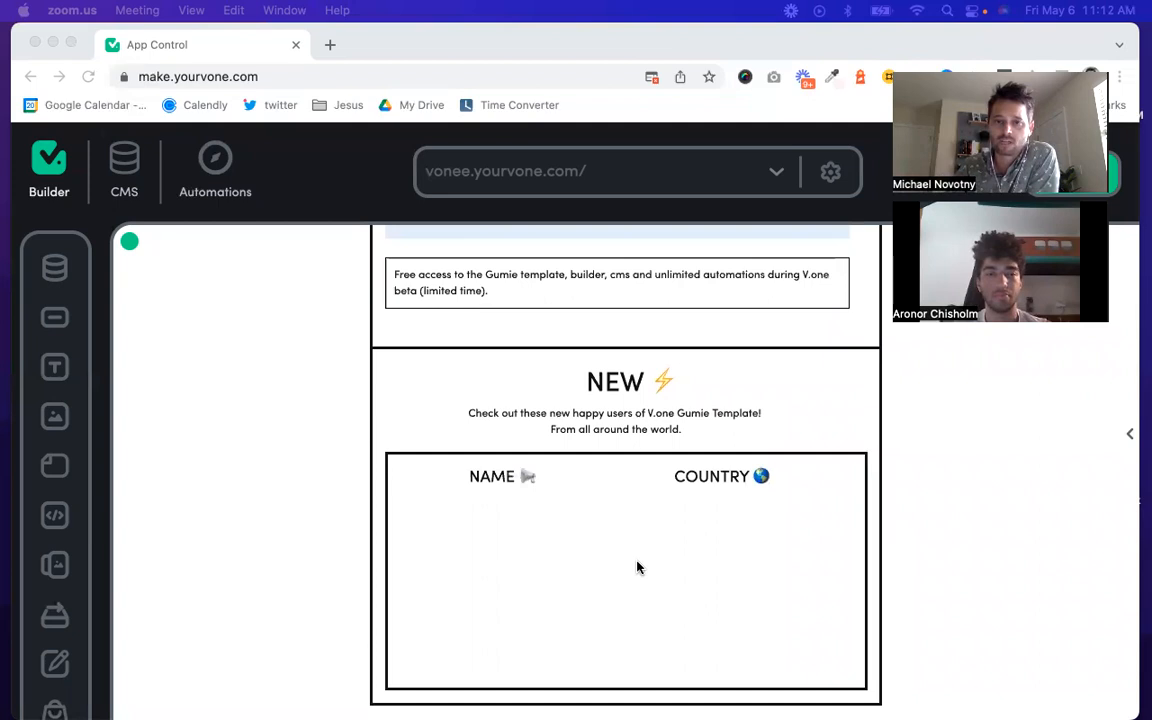
pyautogui.scroll(2, 637, 567)
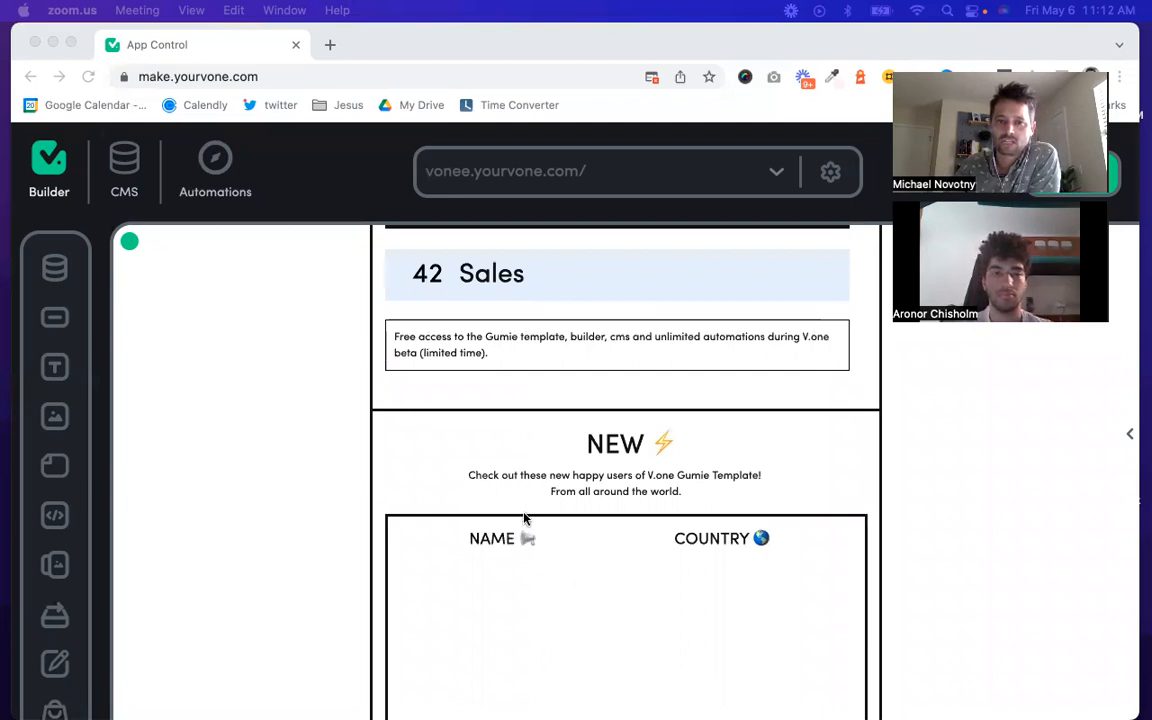
pyautogui.scroll(2, 540, 360)
pyautogui.scroll(2, 540, 360)
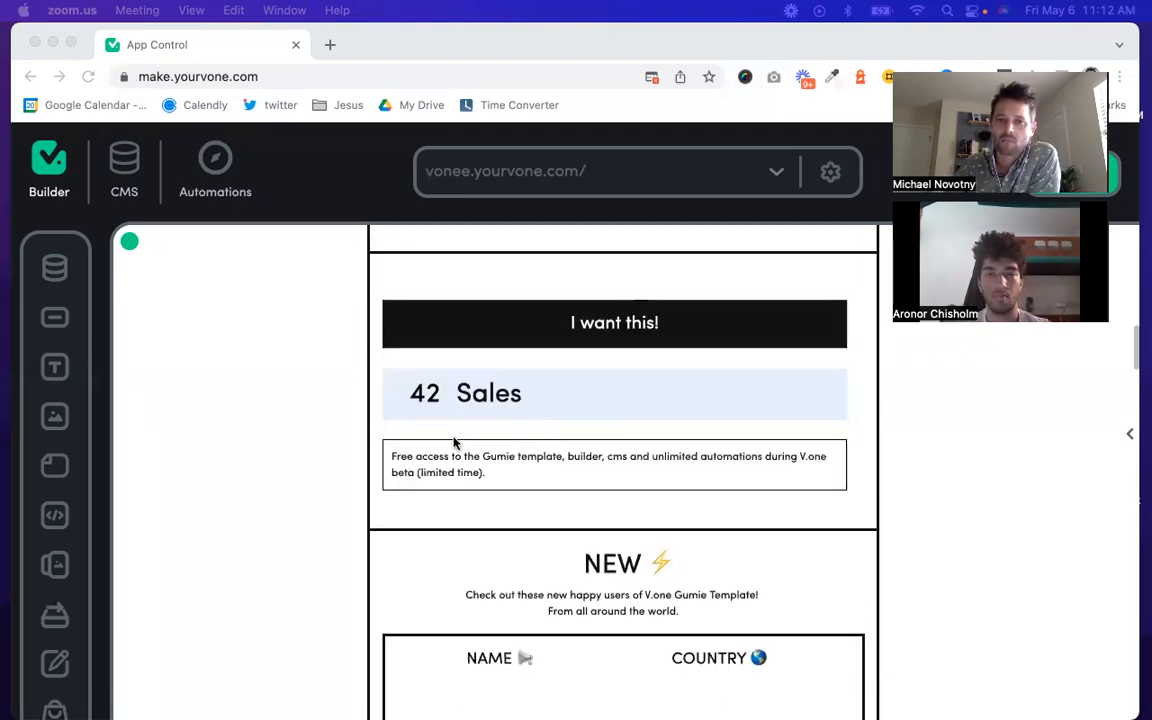
pyautogui.scroll(3, 454, 442)
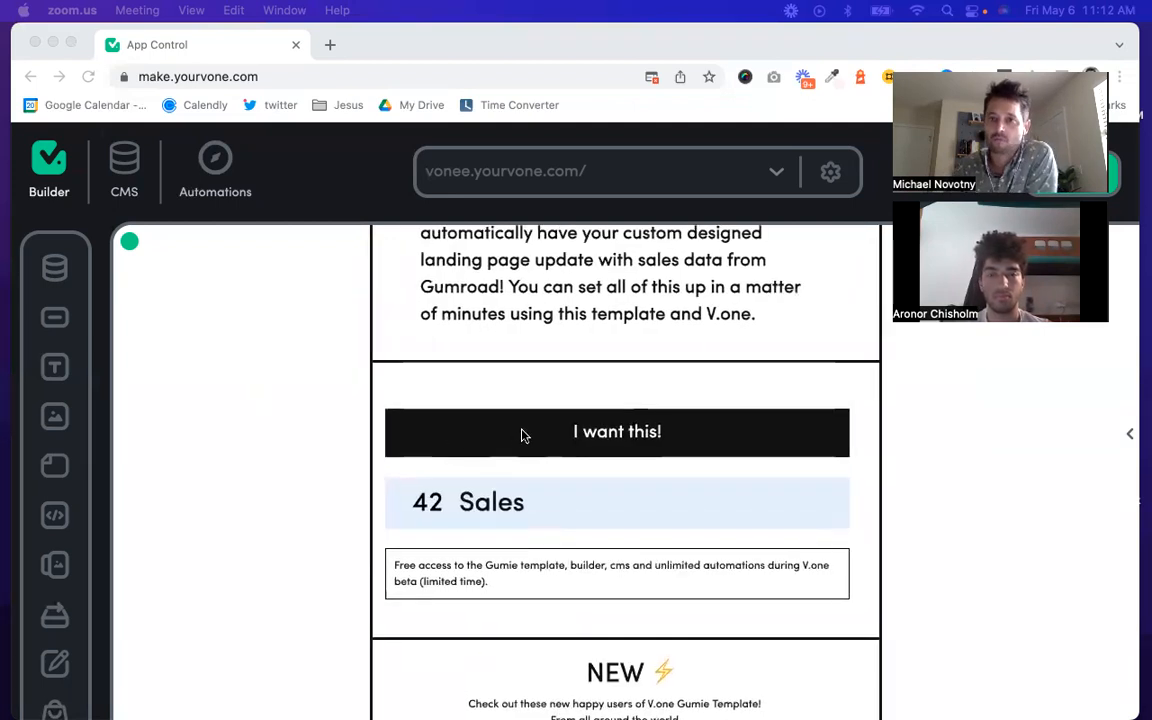
pyautogui.scroll(5, 521, 435)
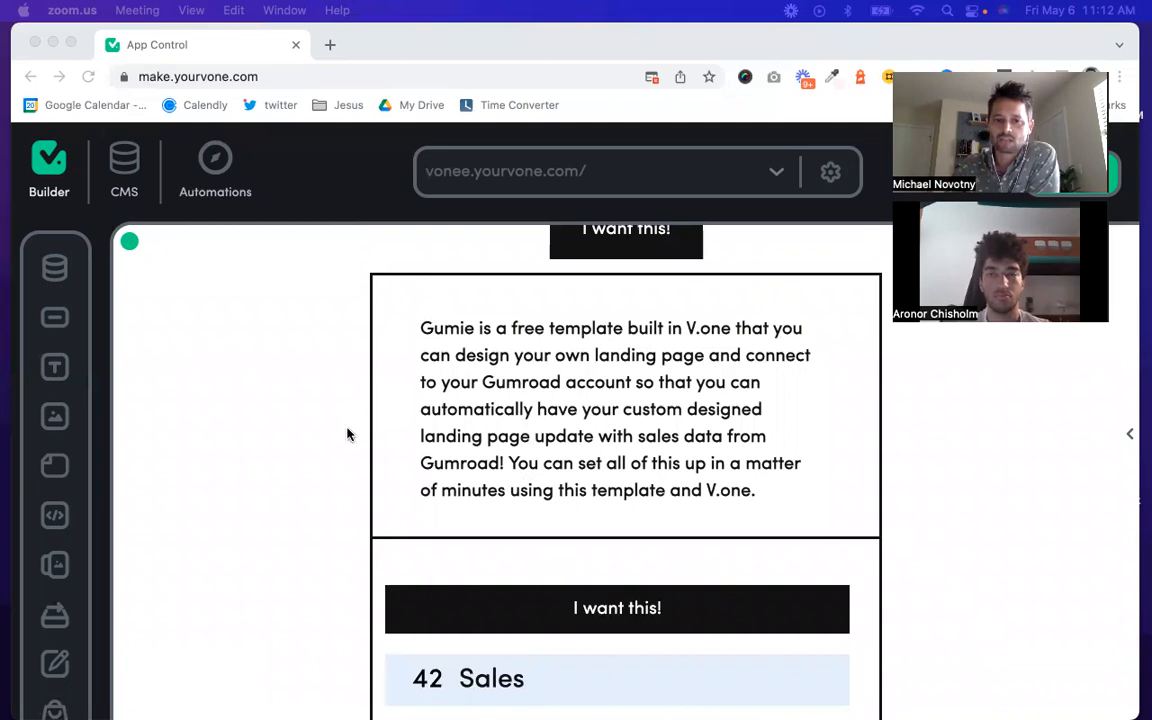
pyautogui.scroll(5, 347, 434)
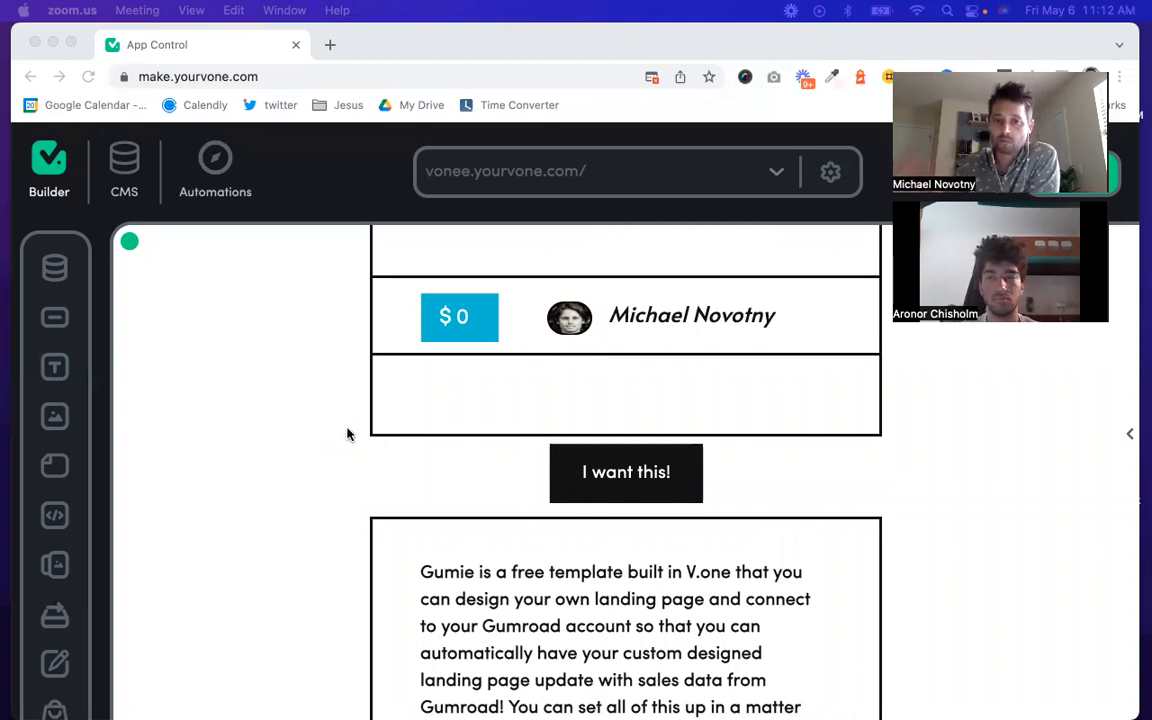
pyautogui.scroll(-3, 462, 538)
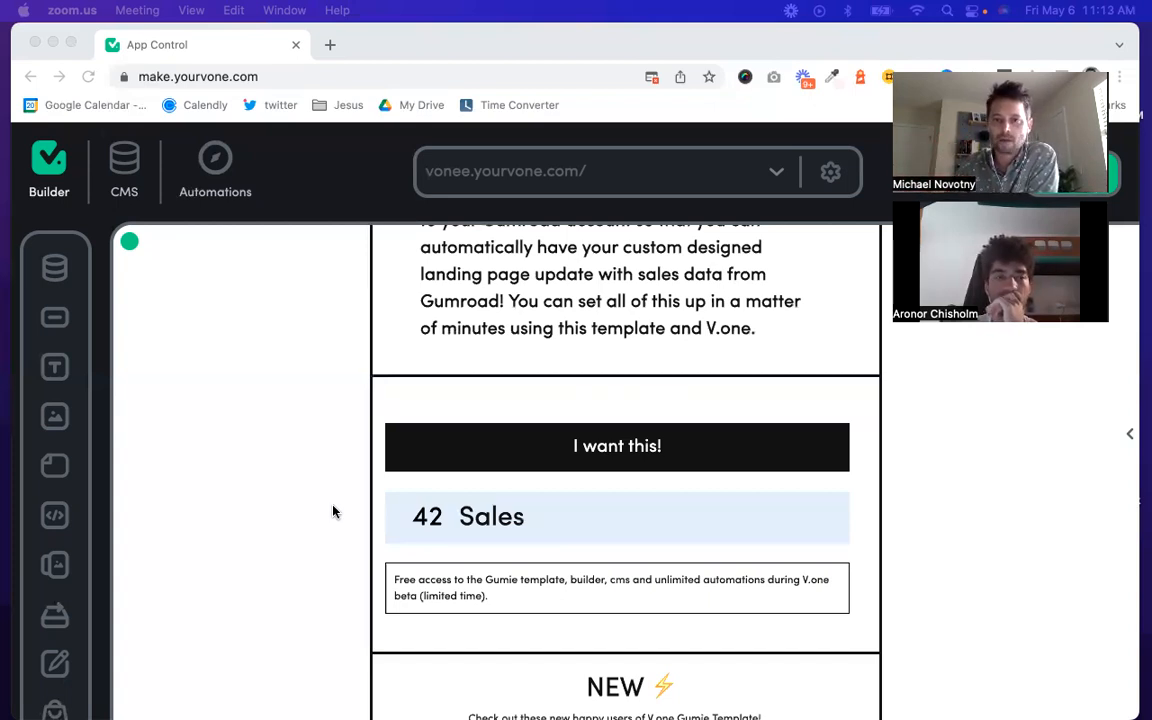
pyautogui.scroll(-2, 334, 512)
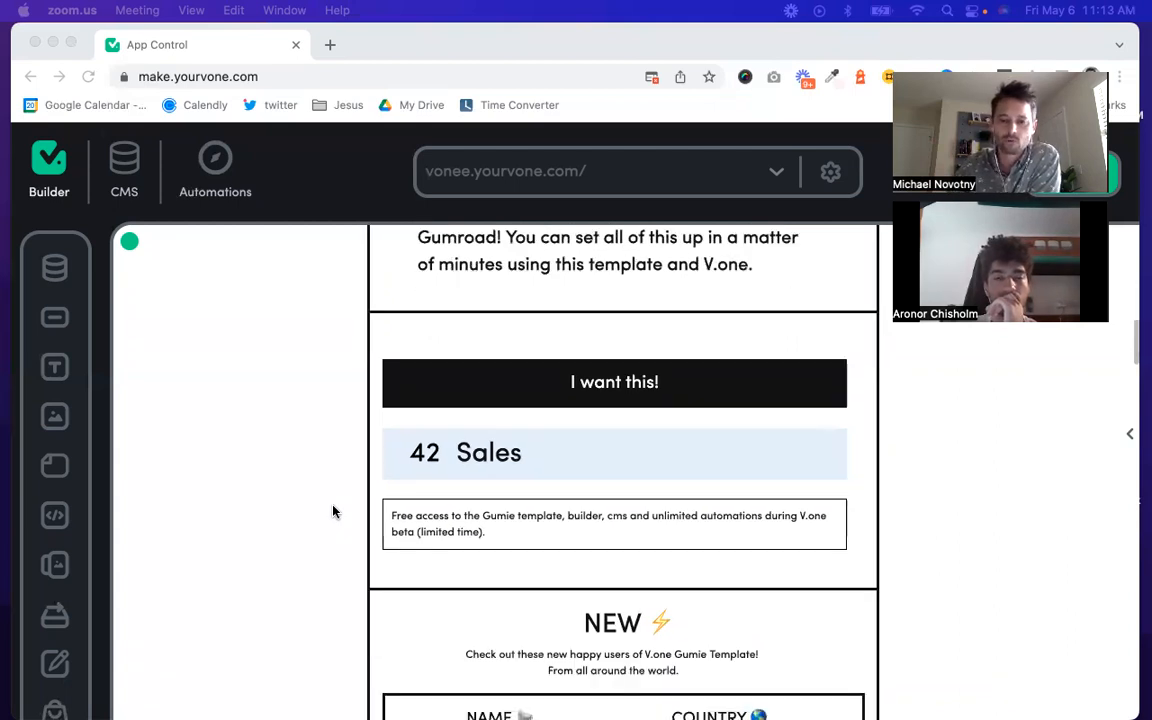
pyautogui.scroll(-8, 334, 512)
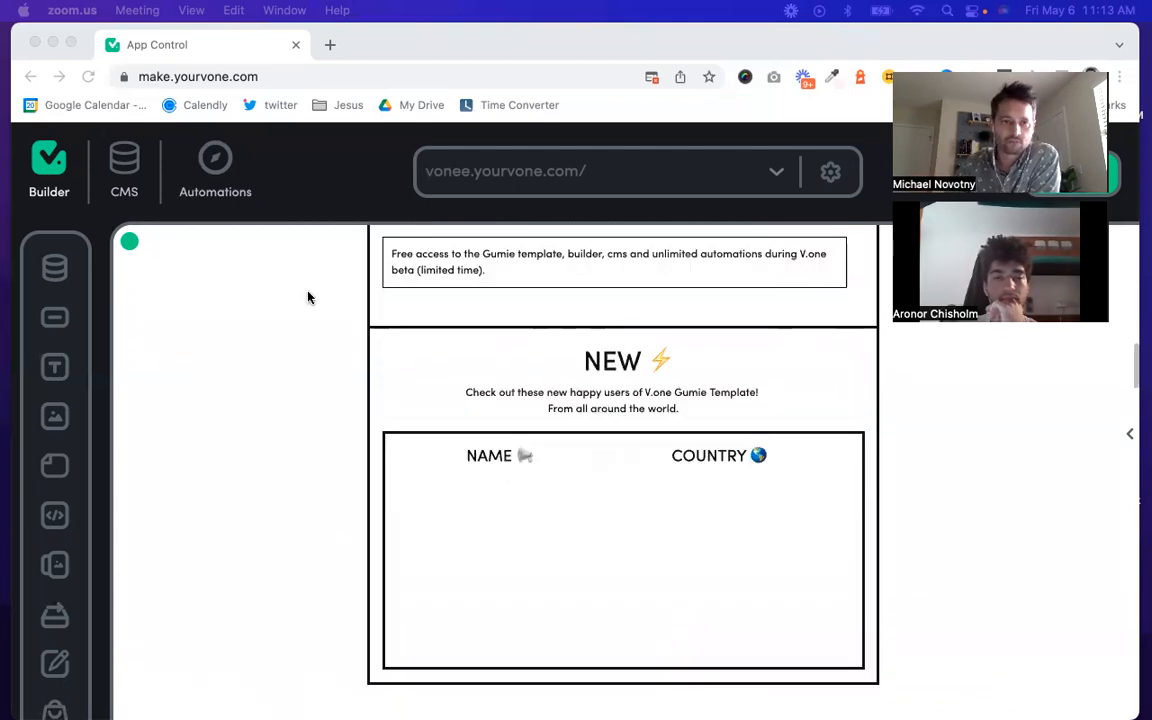
# Step: Open the Gumroad Sales collection in the CMS and look over its records
pyautogui.click(216, 167)
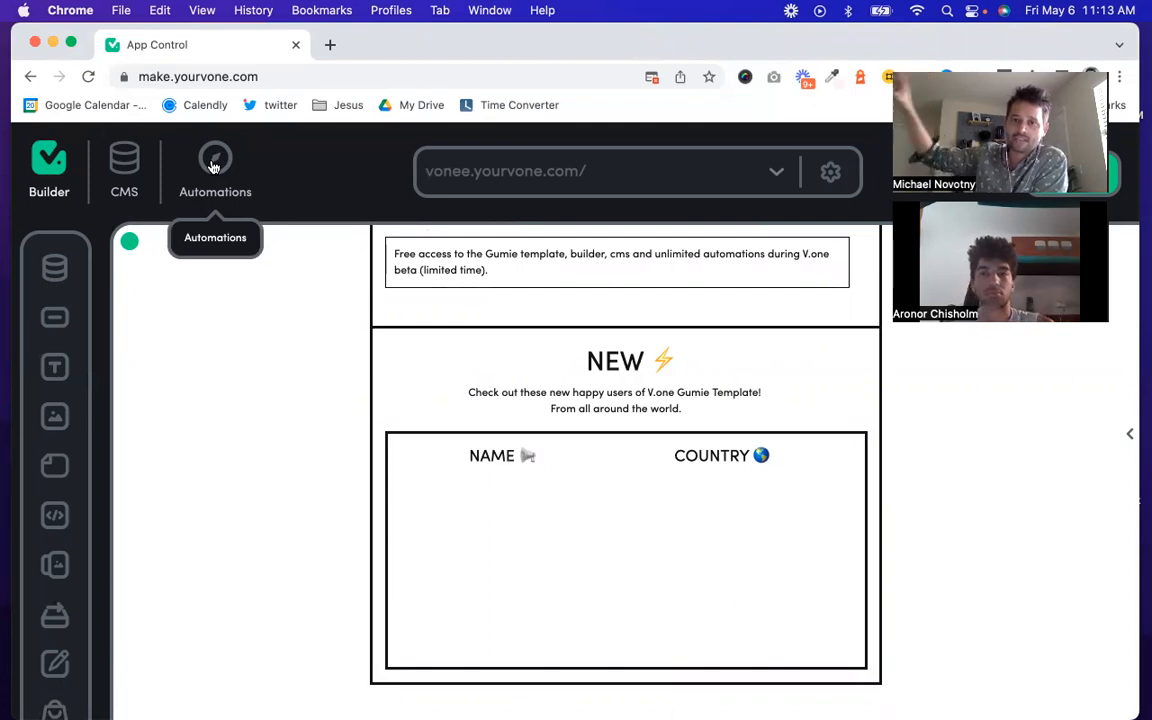
pyautogui.click(125, 168)
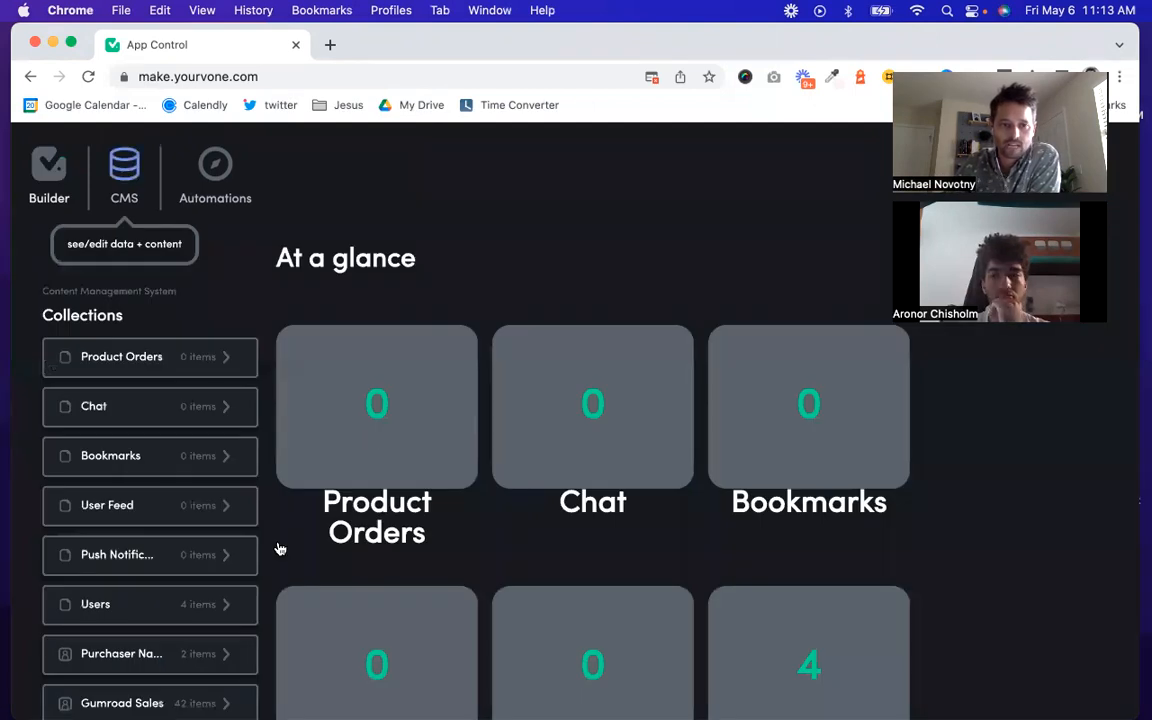
pyautogui.scroll(-3, 260, 550)
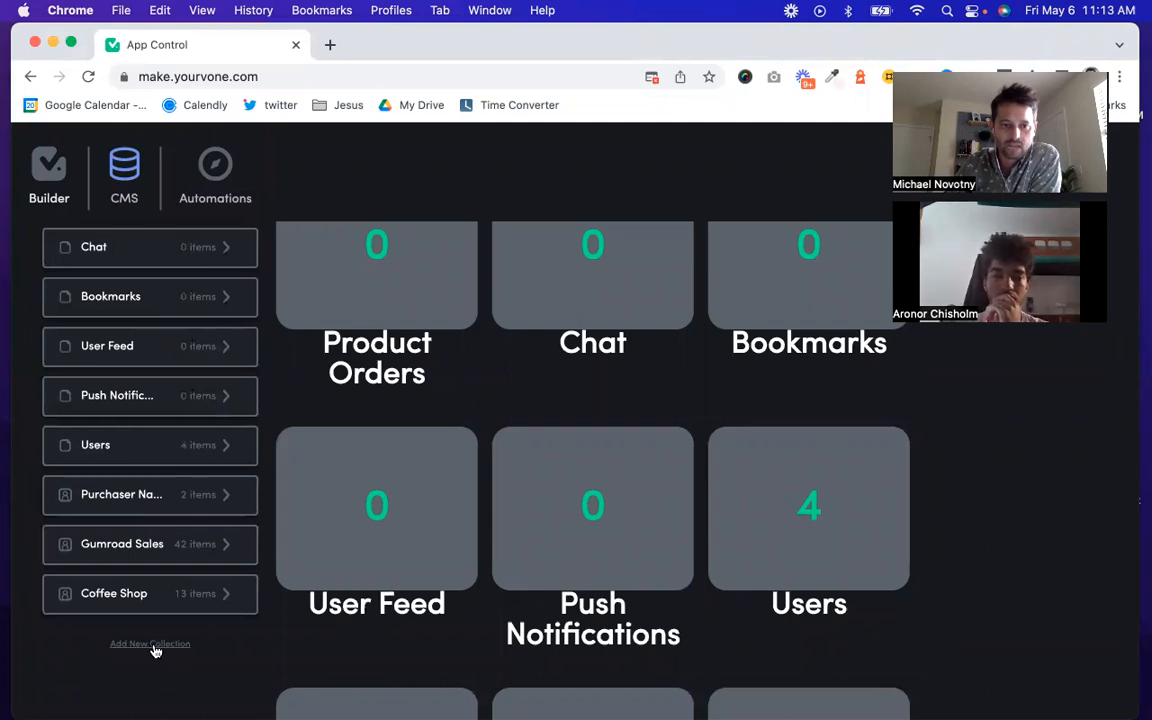
pyautogui.click(147, 553)
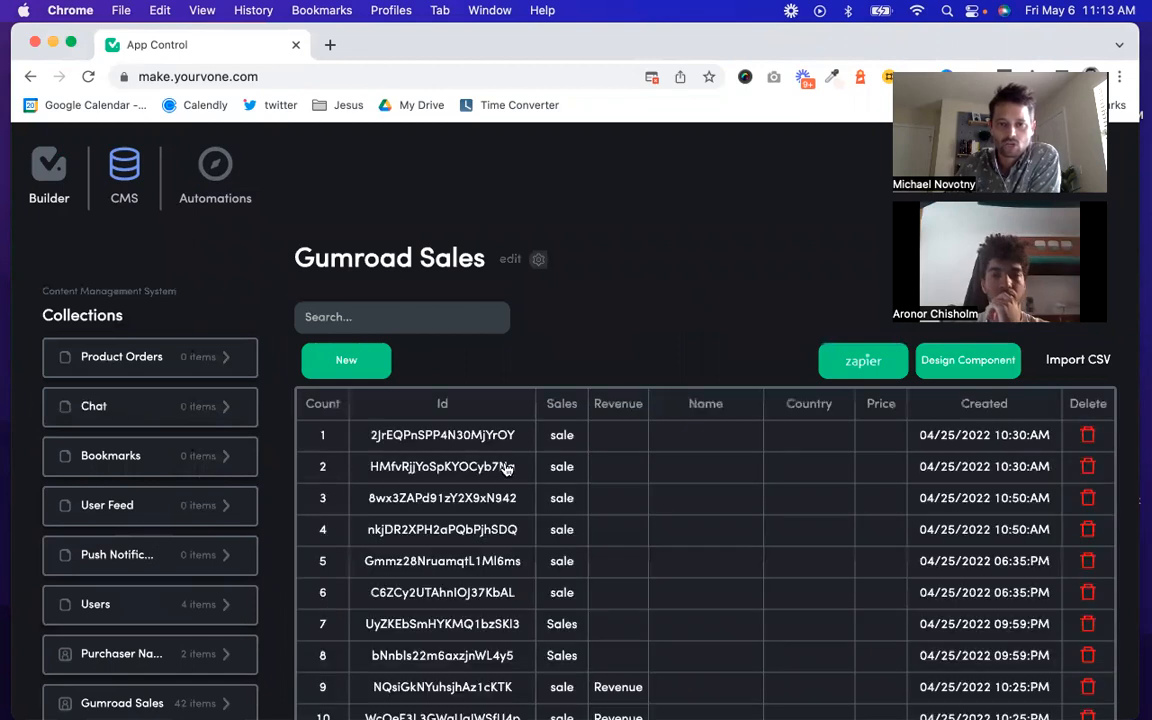
pyautogui.scroll(-1, 737, 510)
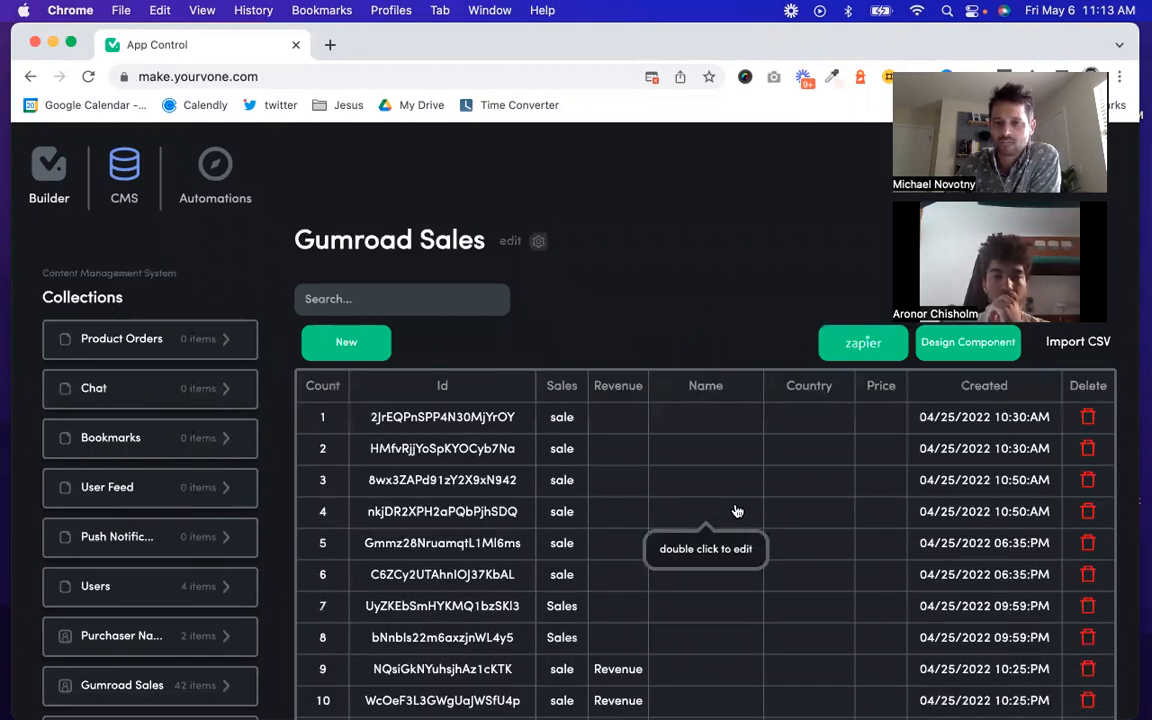
pyautogui.scroll(-3, 737, 510)
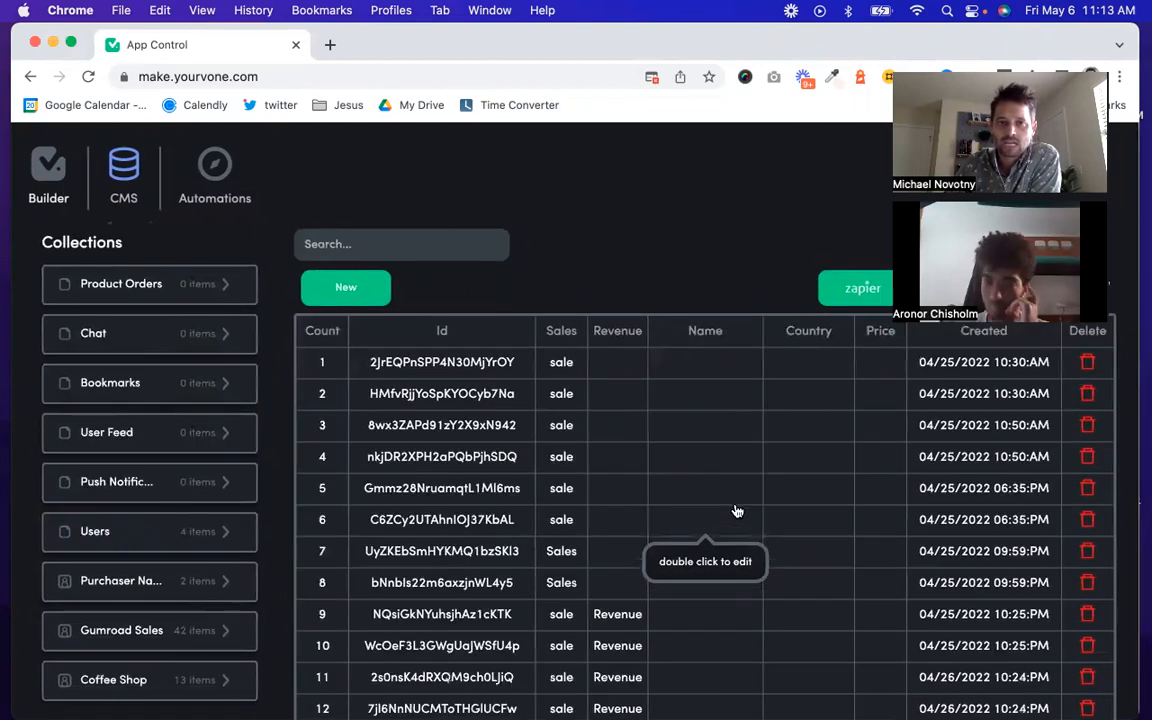
# Step: Open the Gumroad Sales collection for editing and review its field types and field names
pyautogui.scroll(3, 508, 254)
pyautogui.click(509, 261)
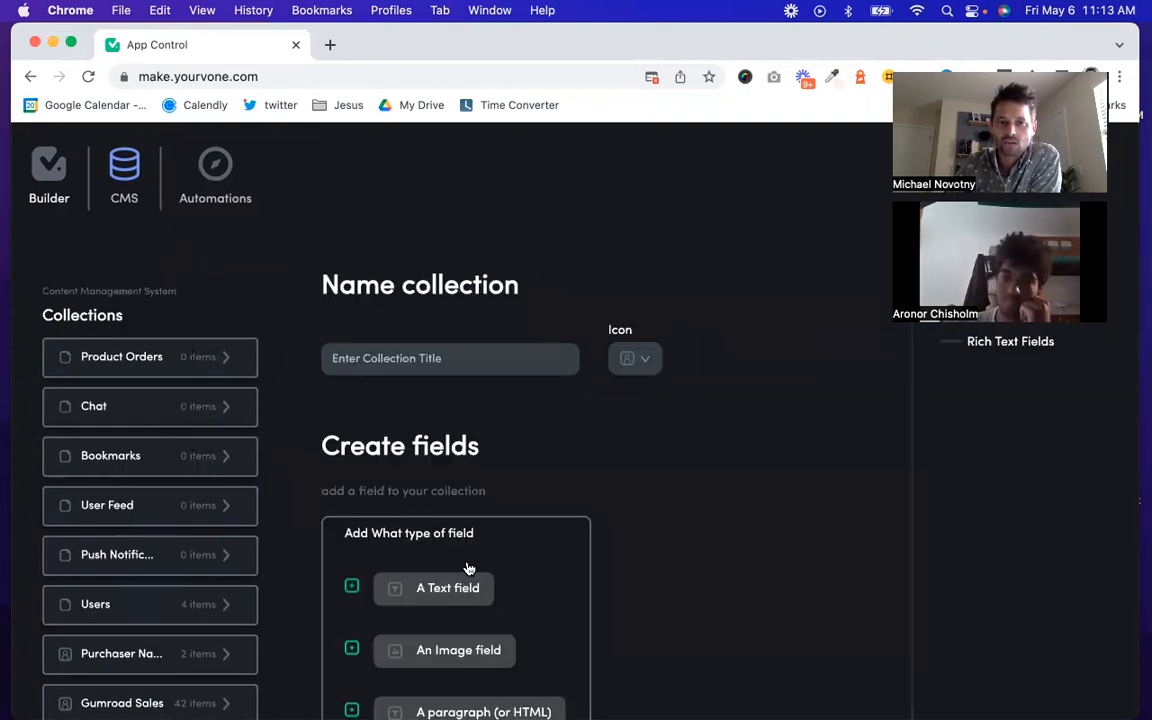
pyautogui.scroll(-5, 467, 568)
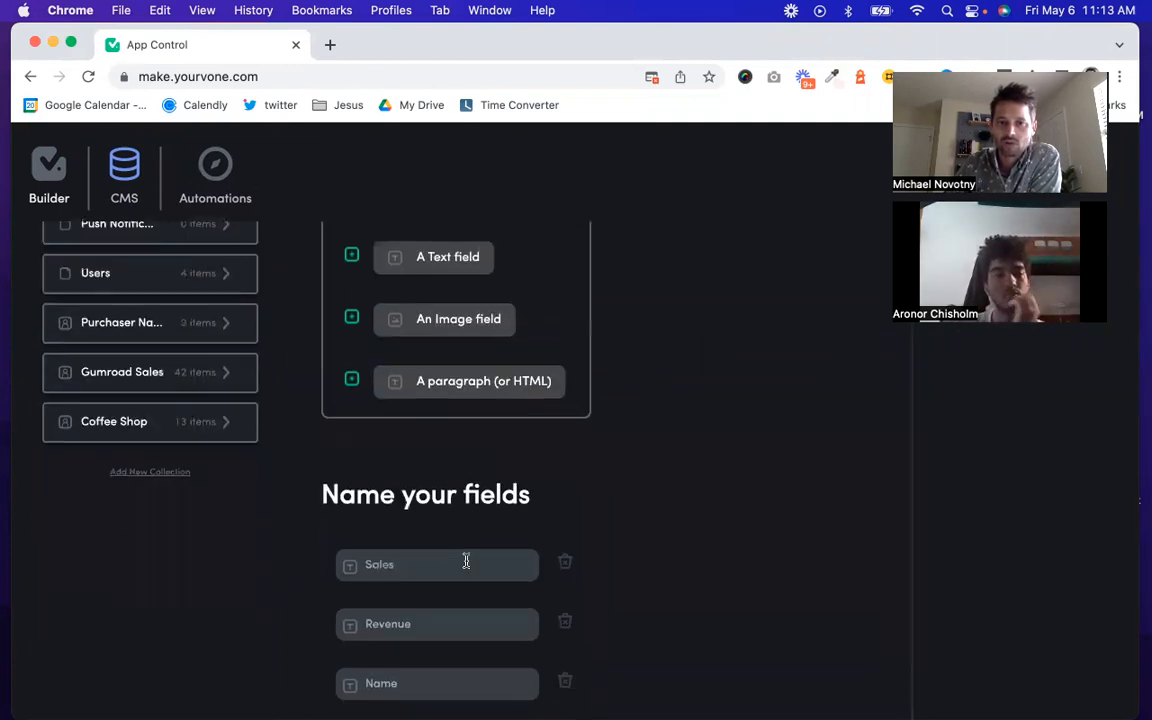
pyautogui.scroll(-4, 466, 562)
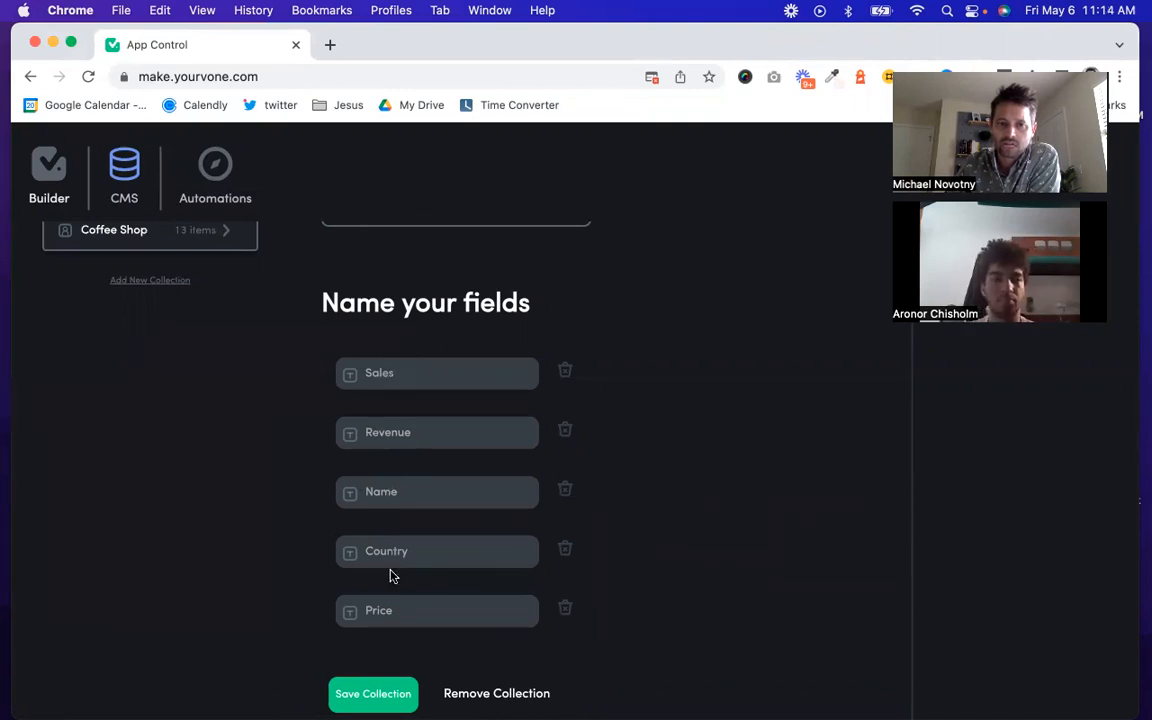
pyautogui.scroll(2, 464, 512)
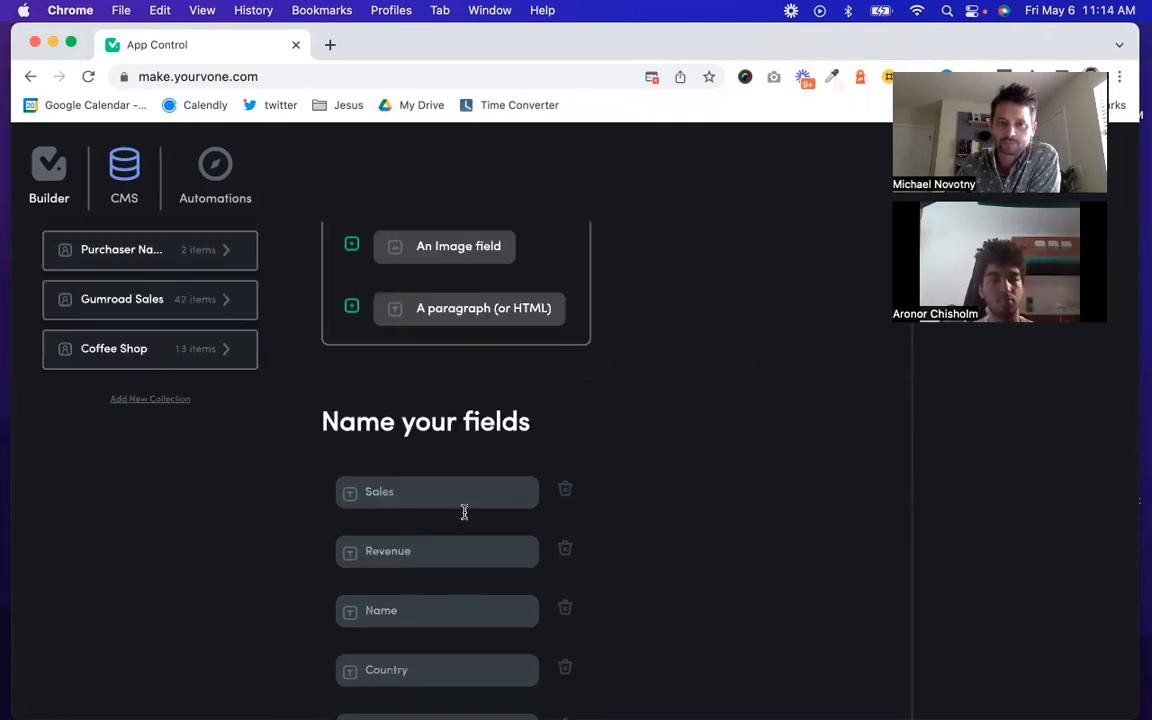
pyautogui.scroll(5, 139, 587)
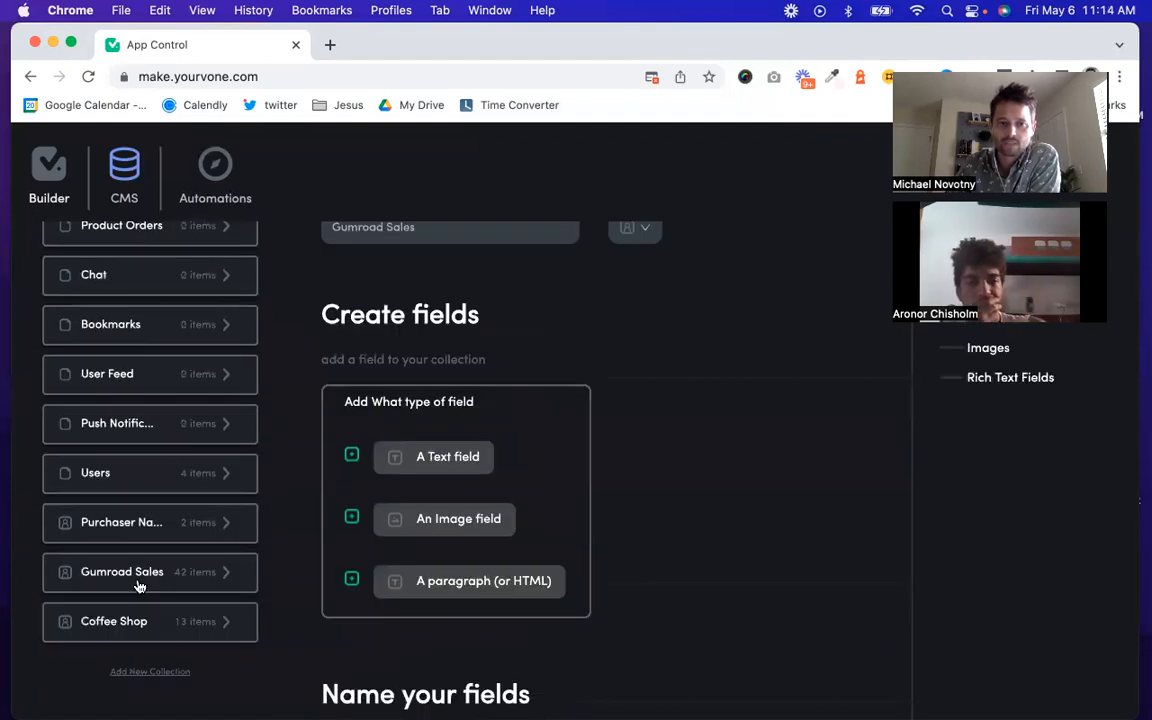
# Step: Return to the Gumroad Sales records and browse down to the more recent entries
pyautogui.click(139, 587)
pyautogui.scroll(-8, 585, 581)
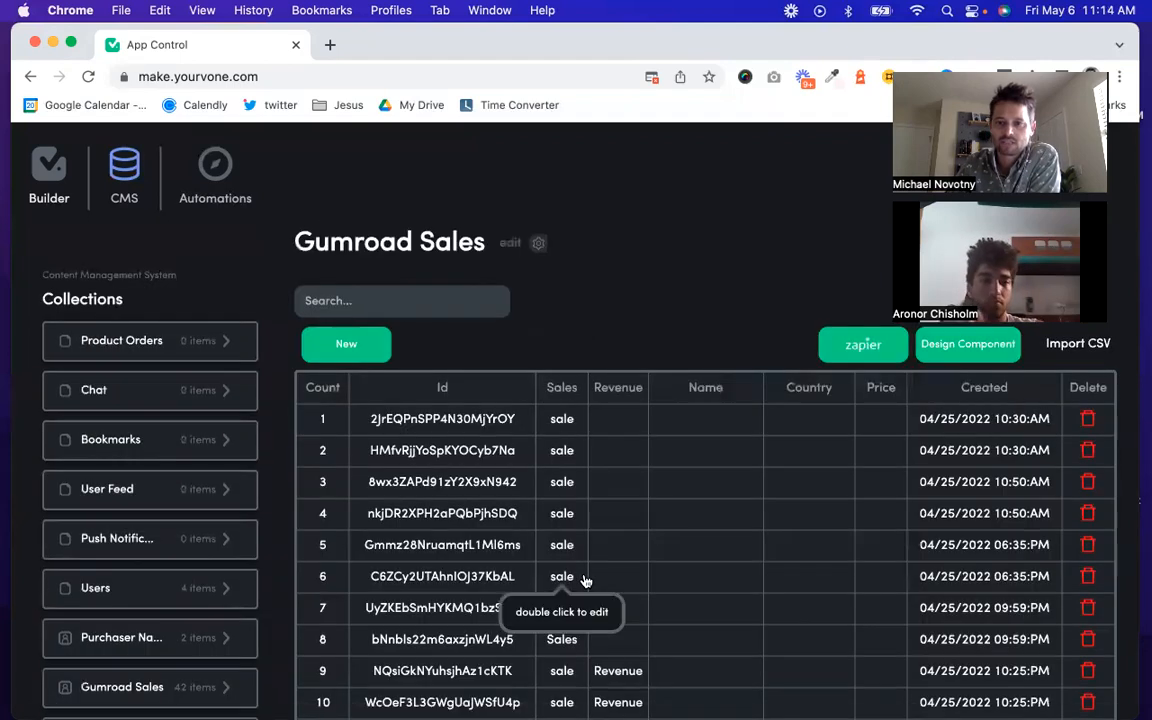
# Step: Look through the Gumroad Sales records down to the newest entries and check the list of available collections
pyautogui.scroll(-5, 585, 581)
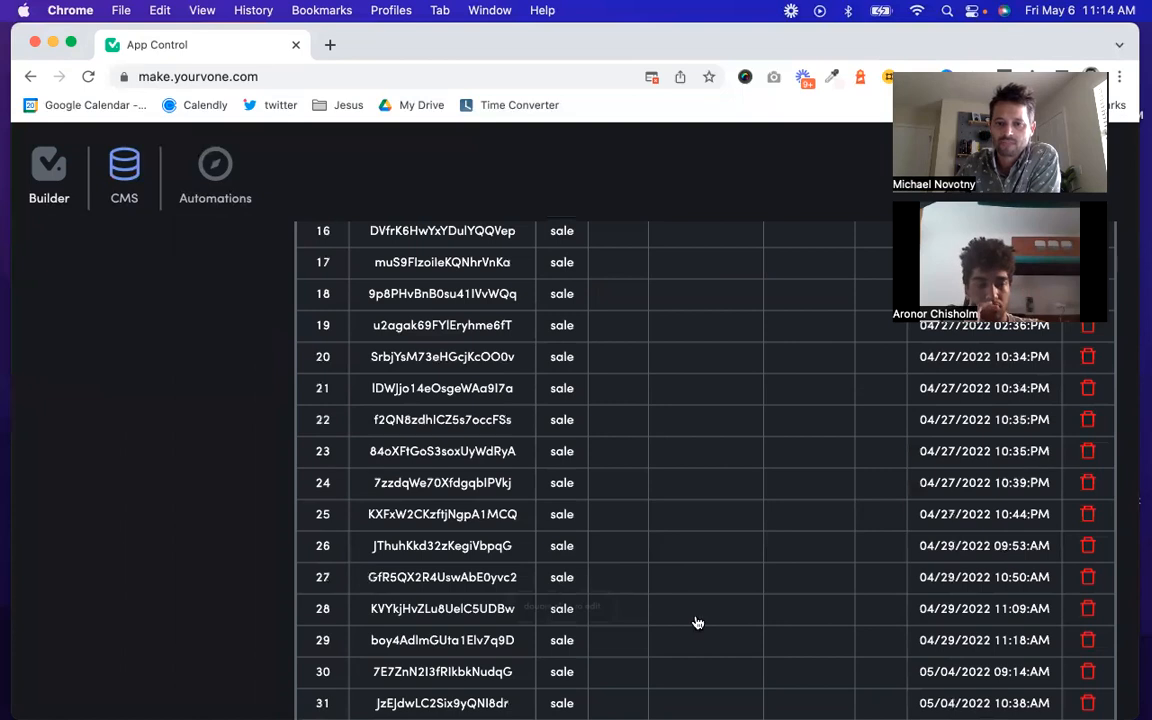
pyautogui.scroll(-8, 694, 620)
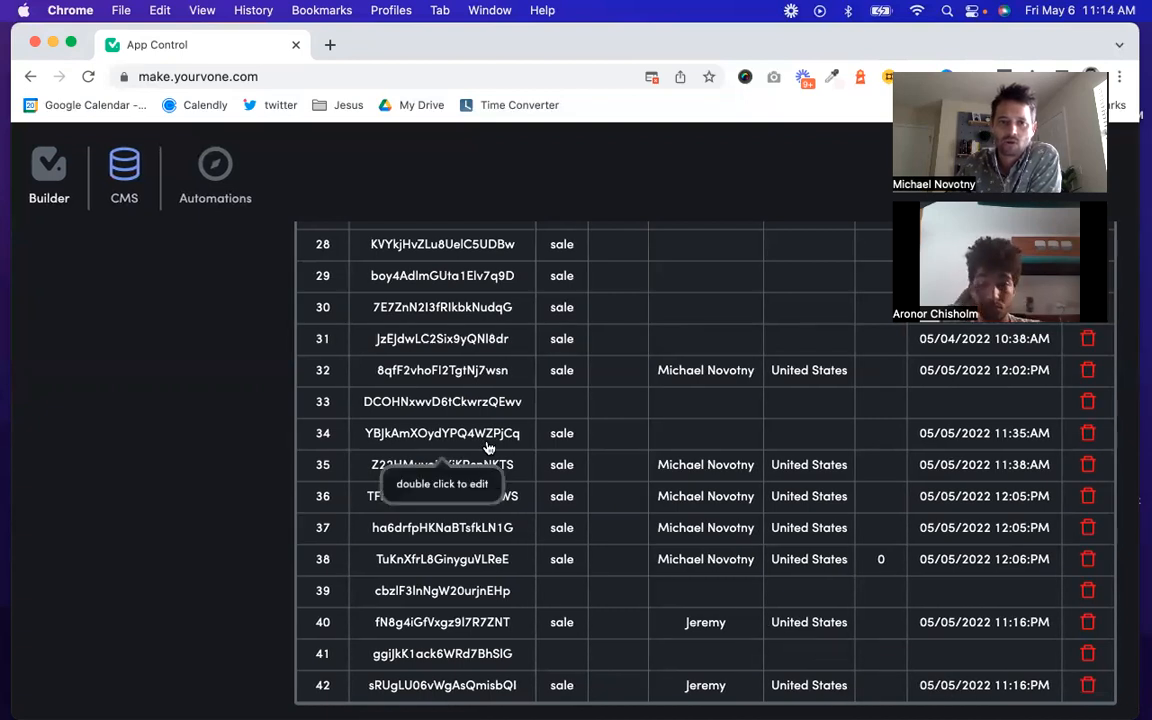
pyautogui.scroll(10, 419, 447)
pyautogui.scroll(6, 175, 404)
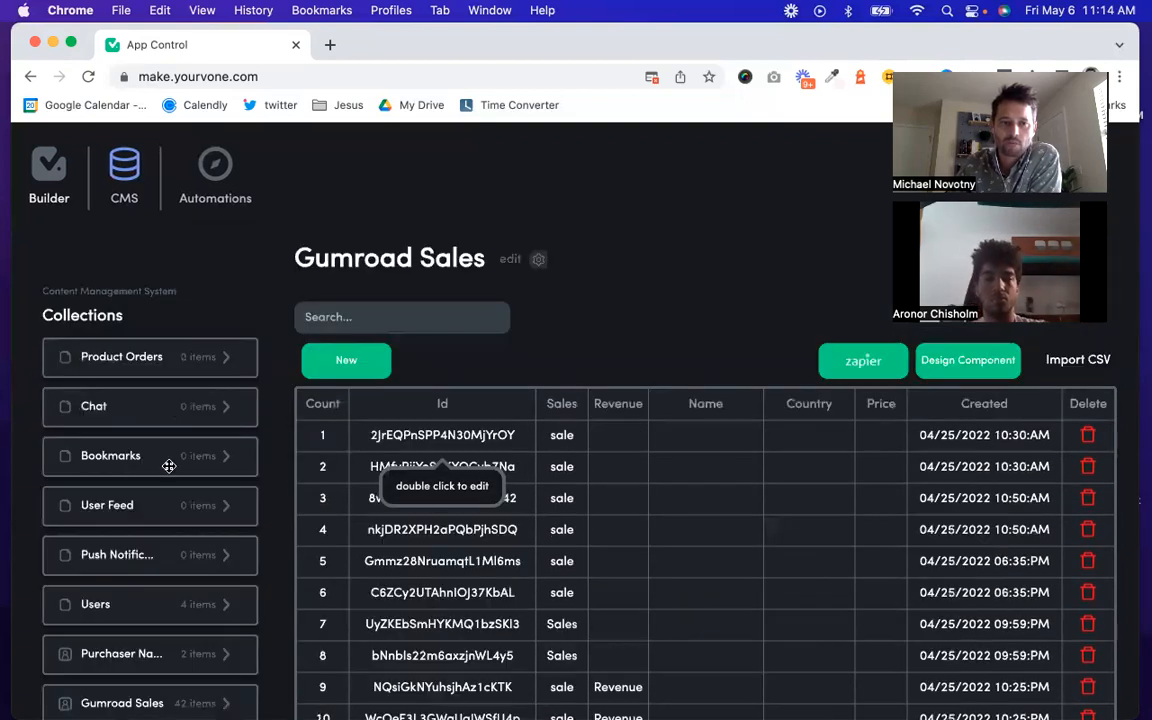
pyautogui.scroll(-3, 171, 457)
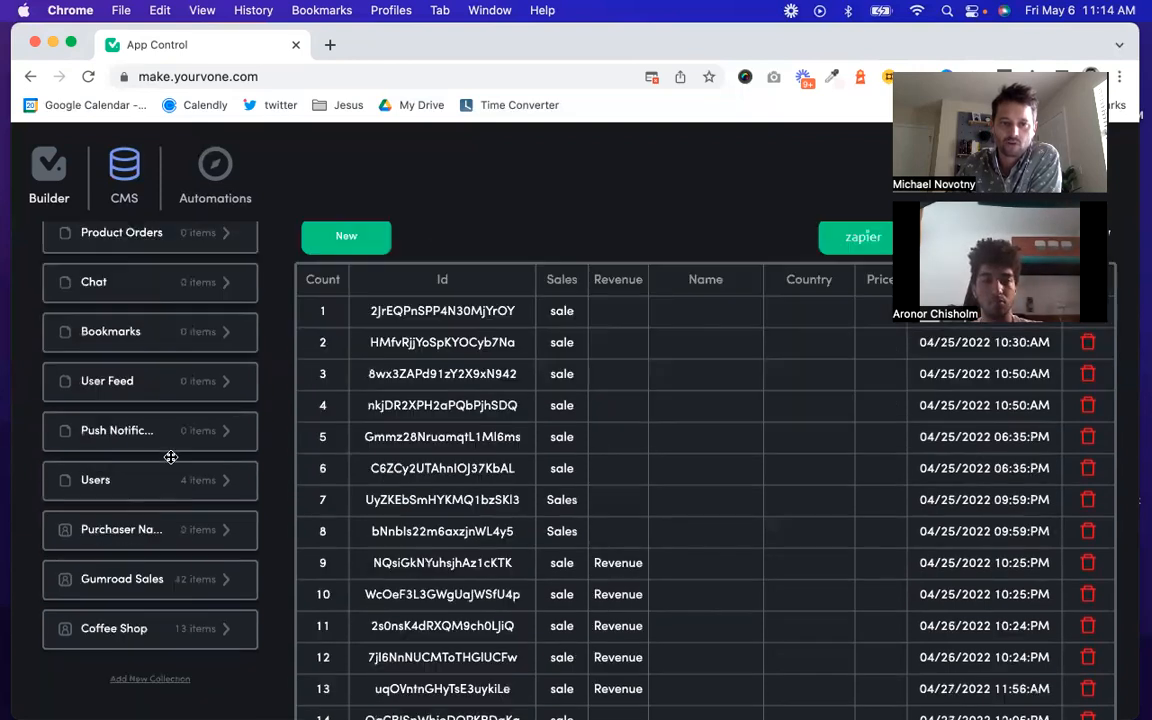
pyautogui.scroll(-3, 130, 532)
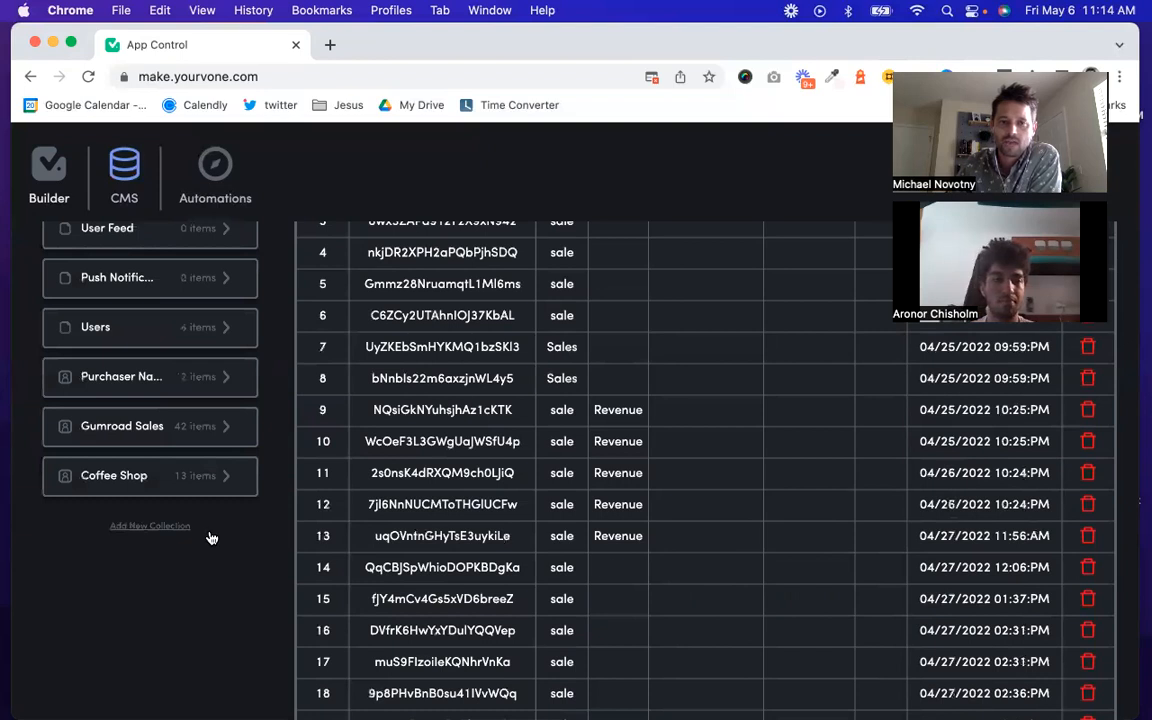
pyautogui.scroll(5, 509, 262)
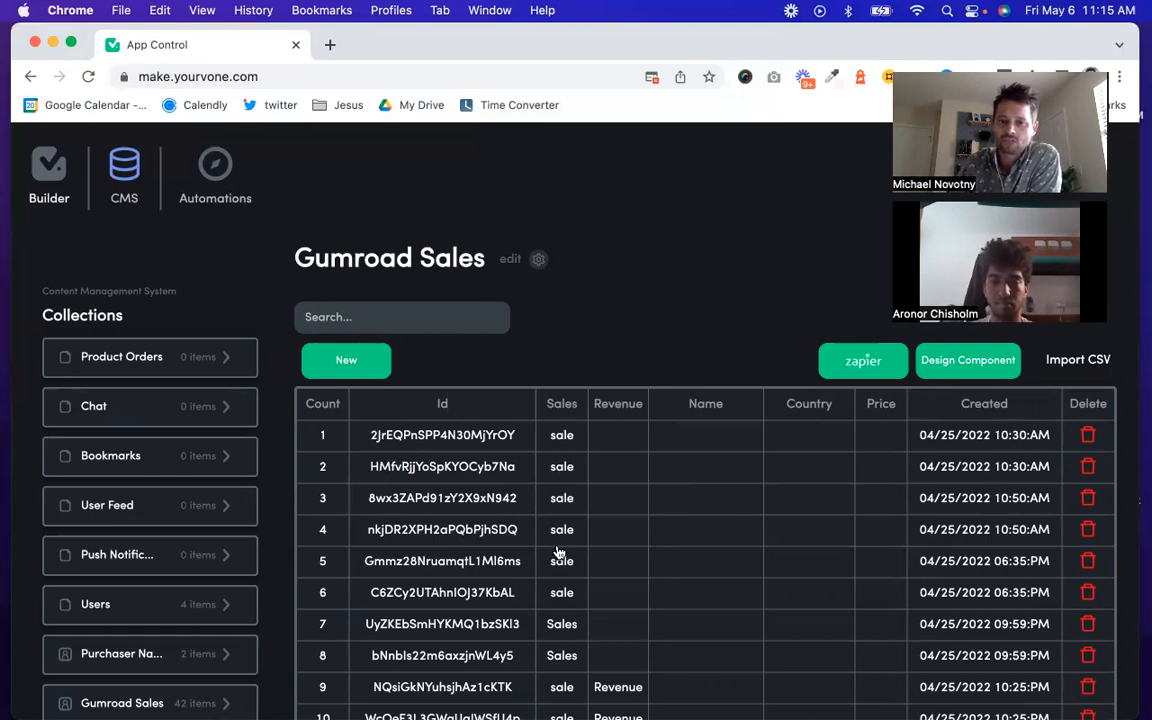
# Step: Review the name and country fields of the most recent Gumroad Sales records
pyautogui.scroll(-3, 650, 648)
pyautogui.scroll(-2, 650, 648)
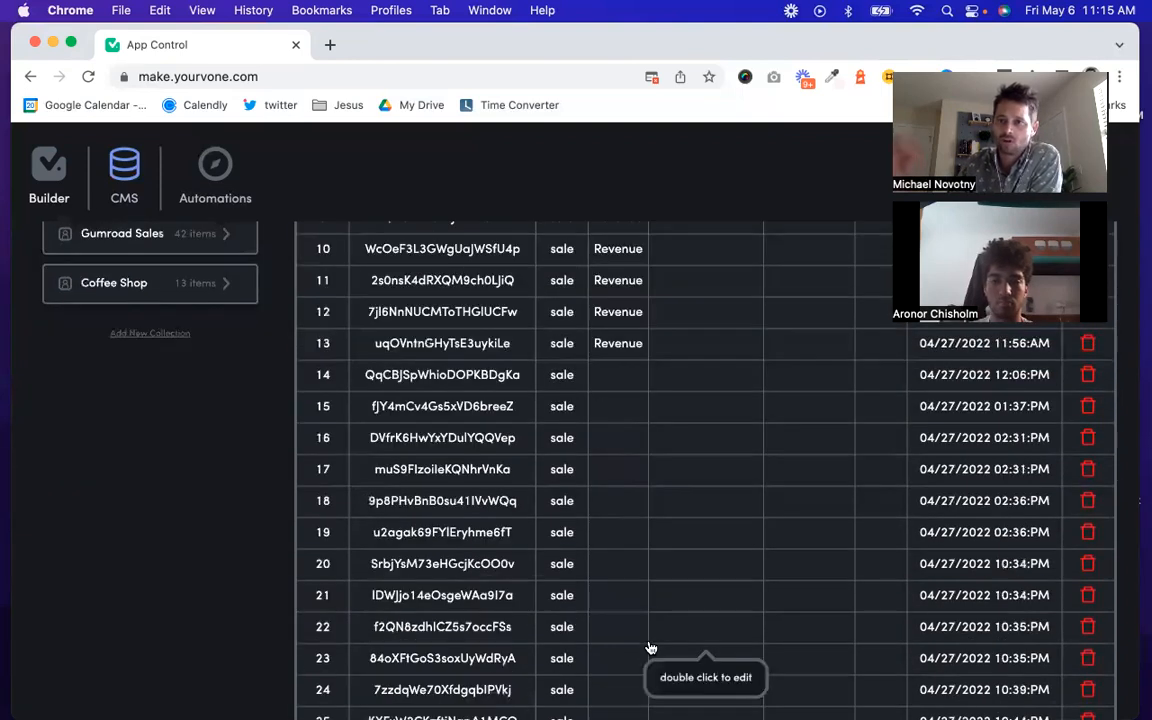
pyautogui.scroll(-5, 650, 648)
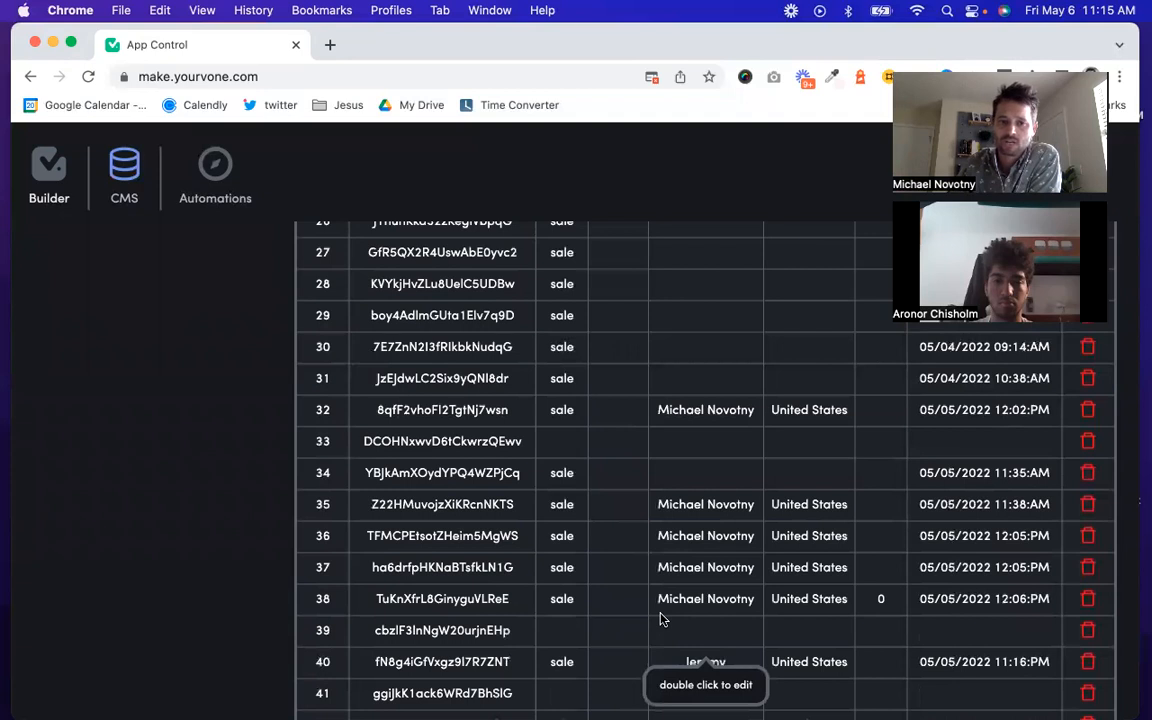
pyautogui.scroll(-1, 660, 617)
pyautogui.scroll(7, 660, 617)
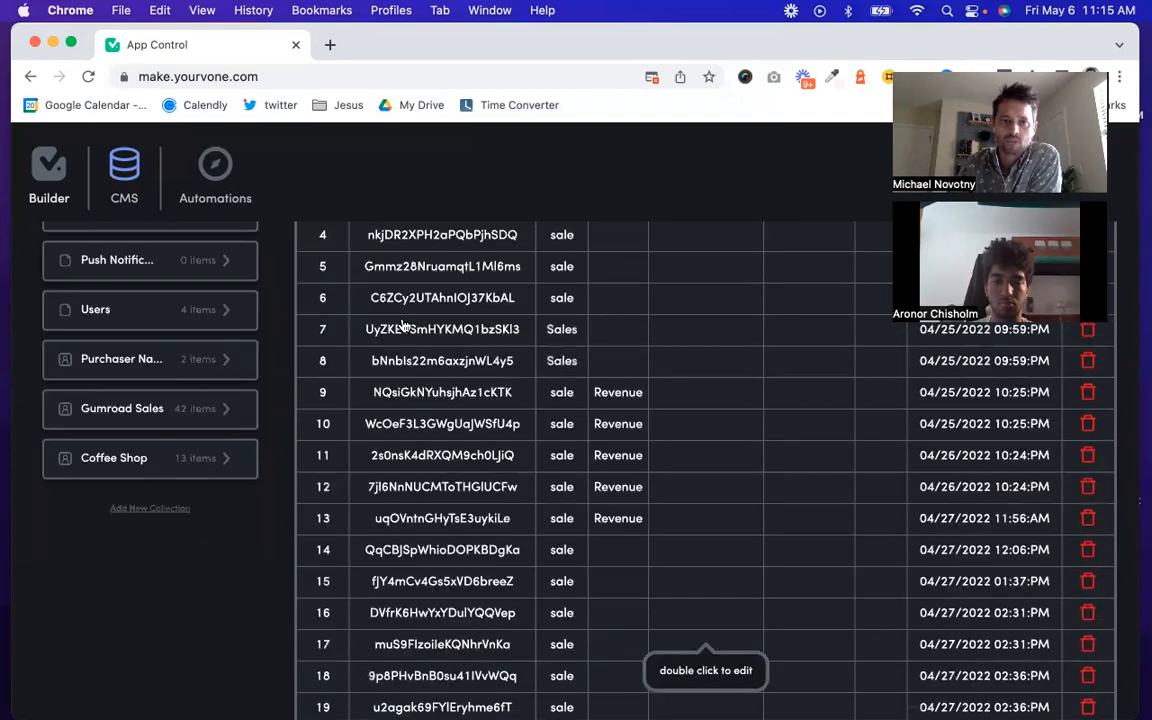
# Step: Return to the page builder and find the name and country table in the template's NEW section
pyautogui.click(50, 172)
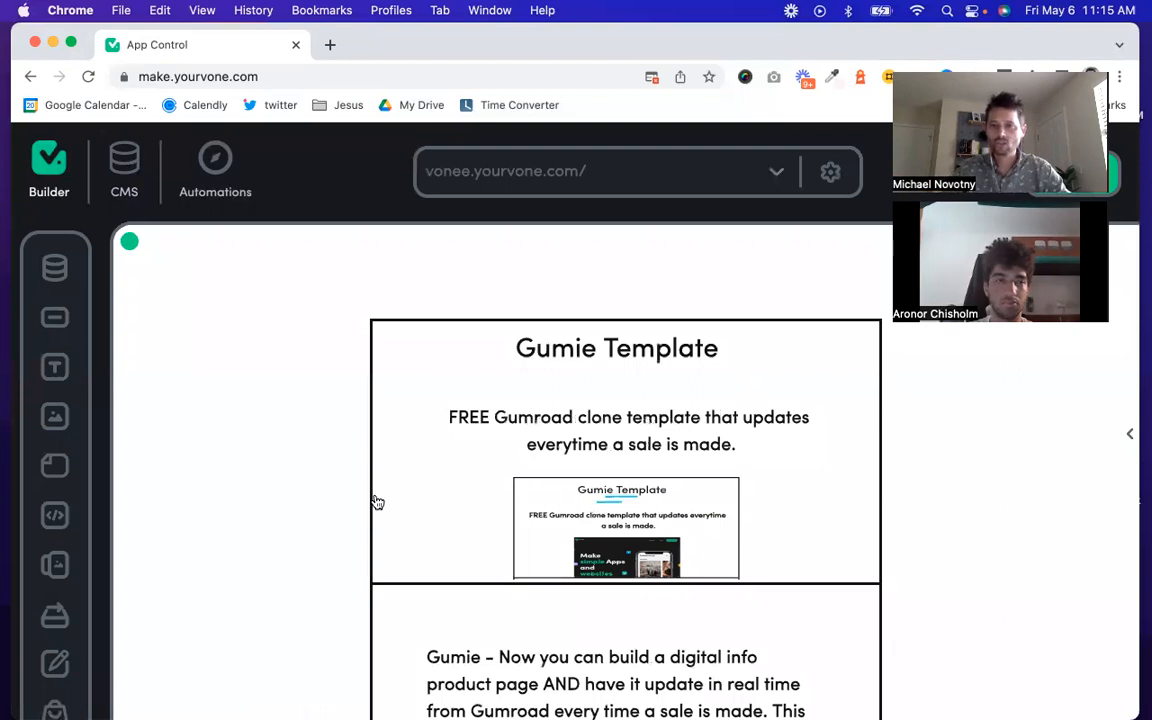
pyautogui.scroll(-5, 470, 510)
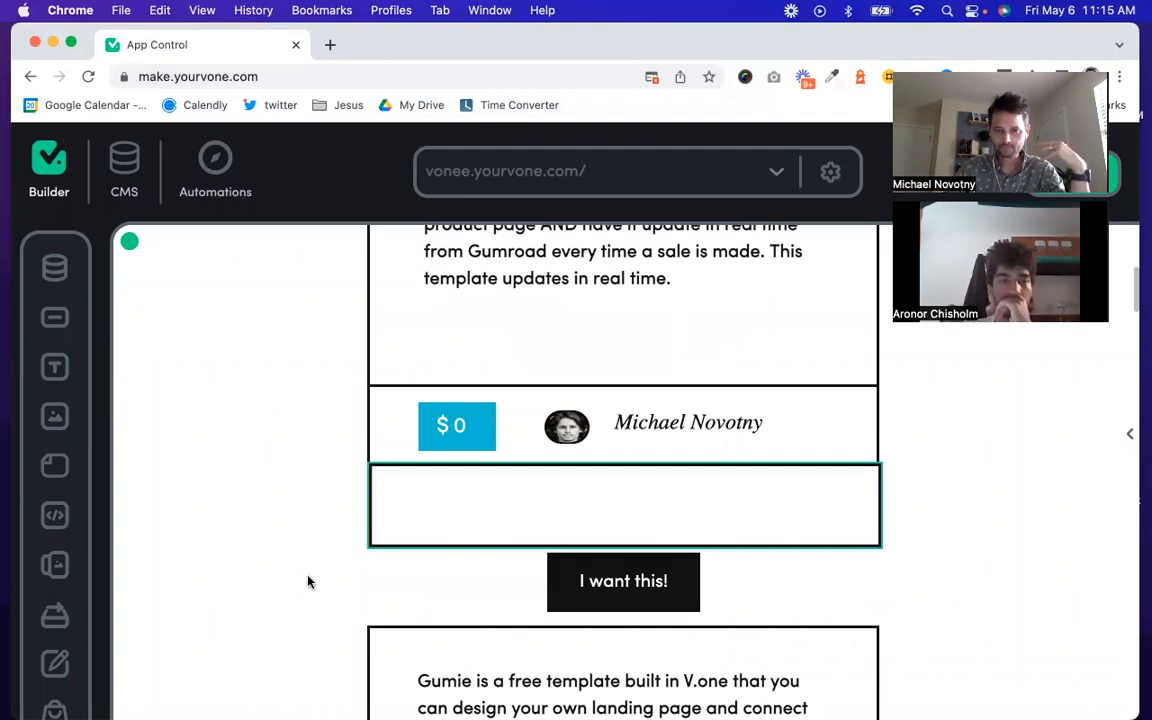
pyautogui.scroll(-5, 450, 564)
pyautogui.scroll(-3, 450, 560)
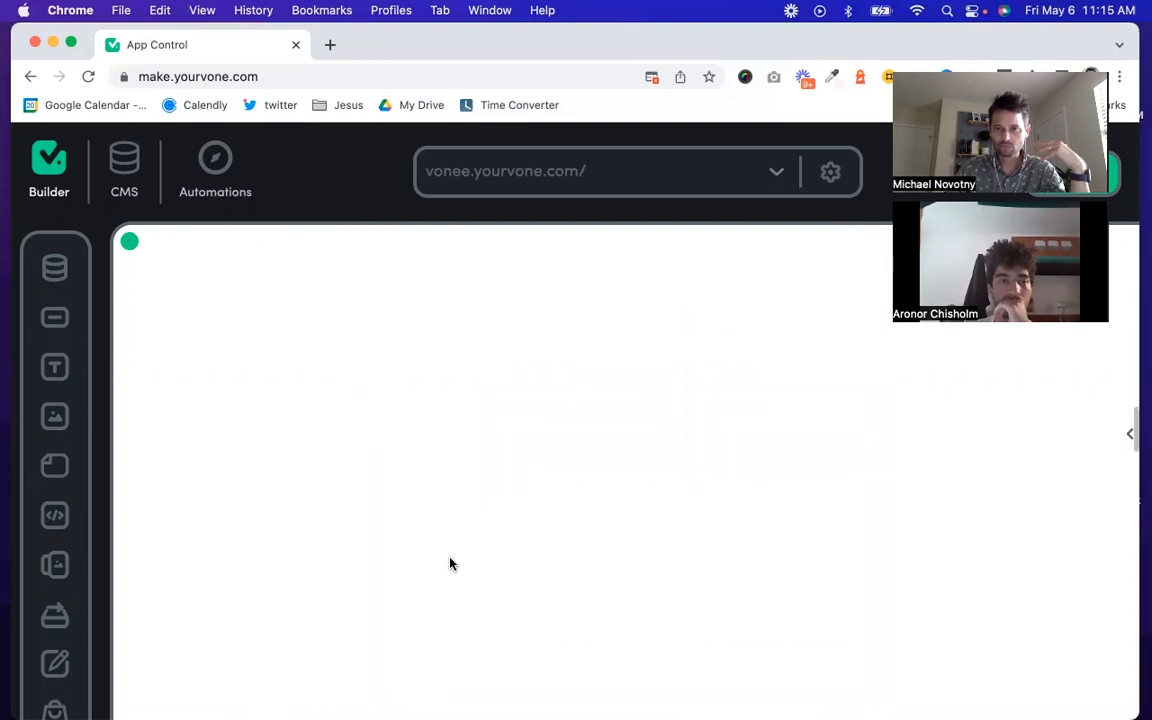
pyautogui.scroll(3, 451, 559)
pyautogui.click(527, 467)
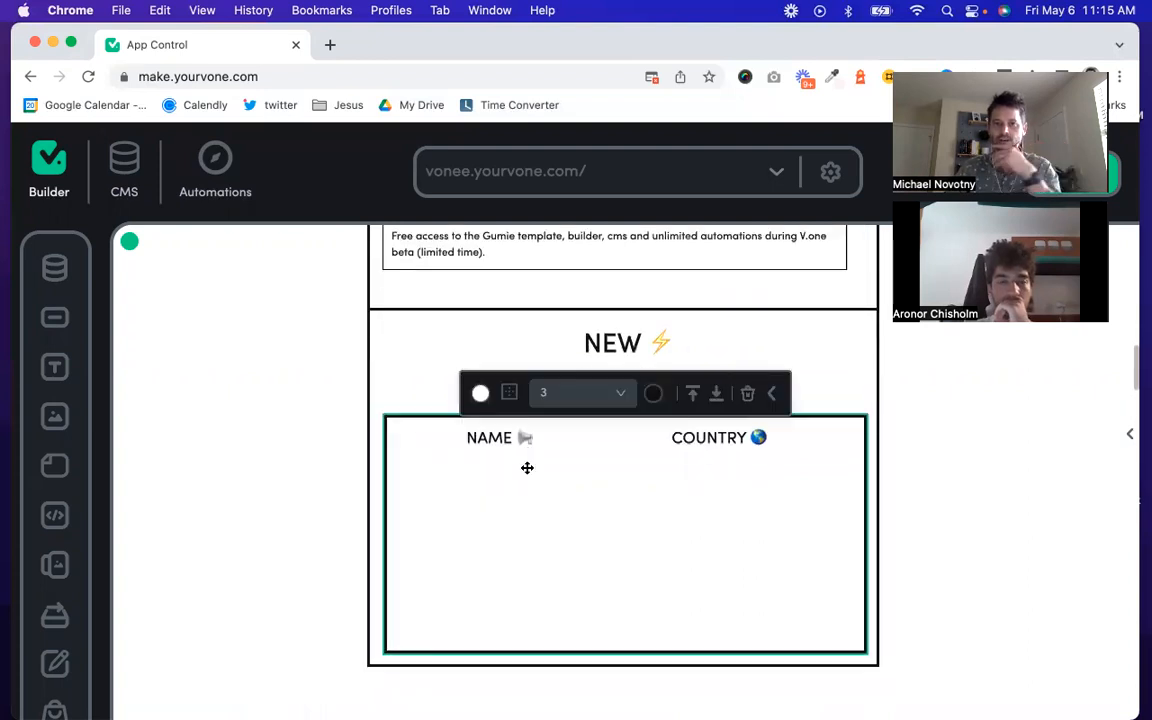
pyautogui.click(273, 489)
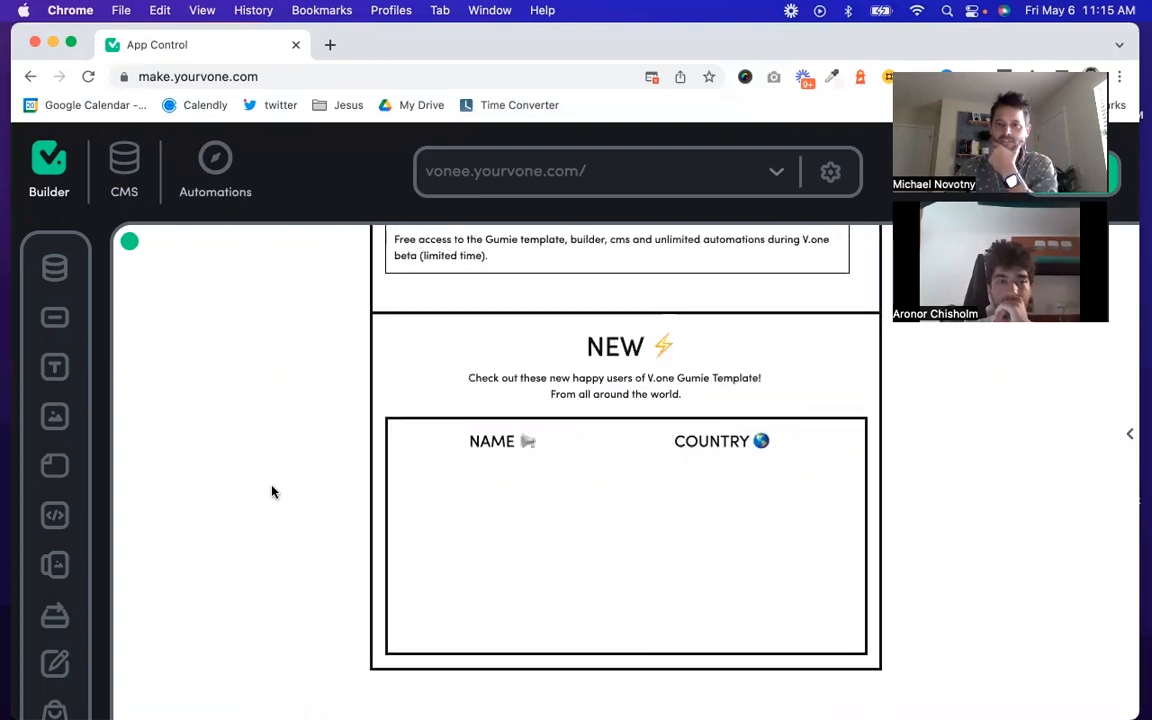
# Step: Inspect the NAME heading, the COUNTRY heading and the bordered box that holds them
pyautogui.click(532, 455)
pyautogui.click(504, 468)
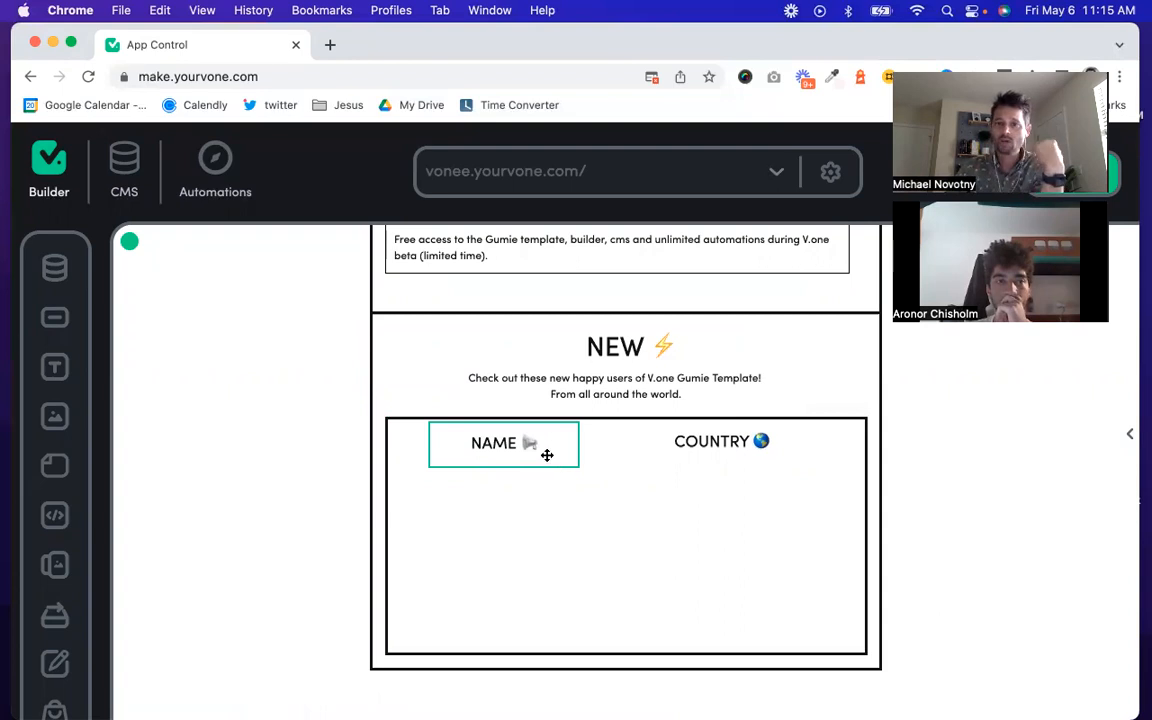
pyautogui.click(543, 458)
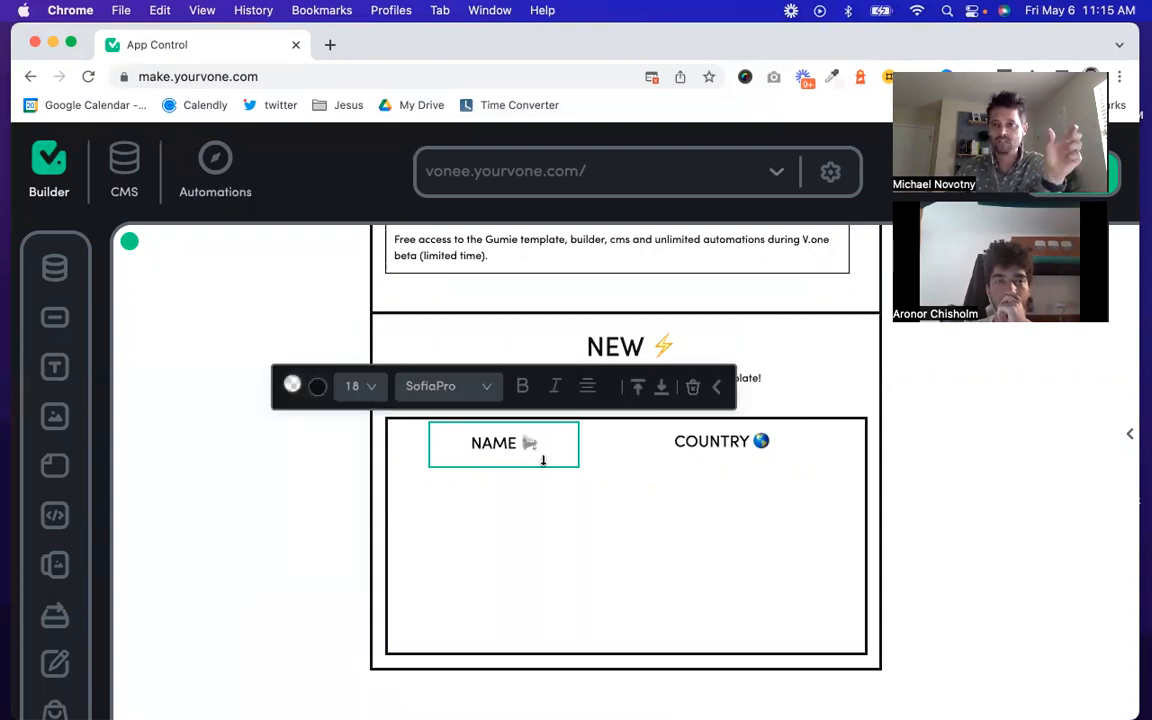
pyautogui.click(733, 445)
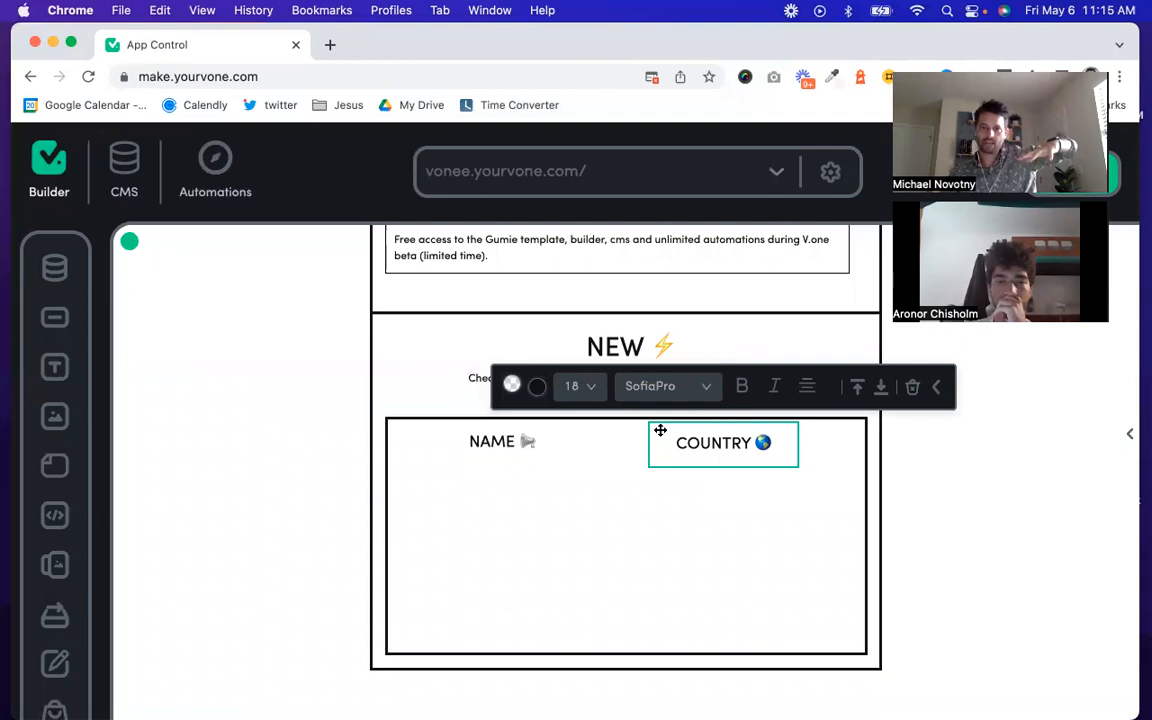
pyautogui.click(502, 495)
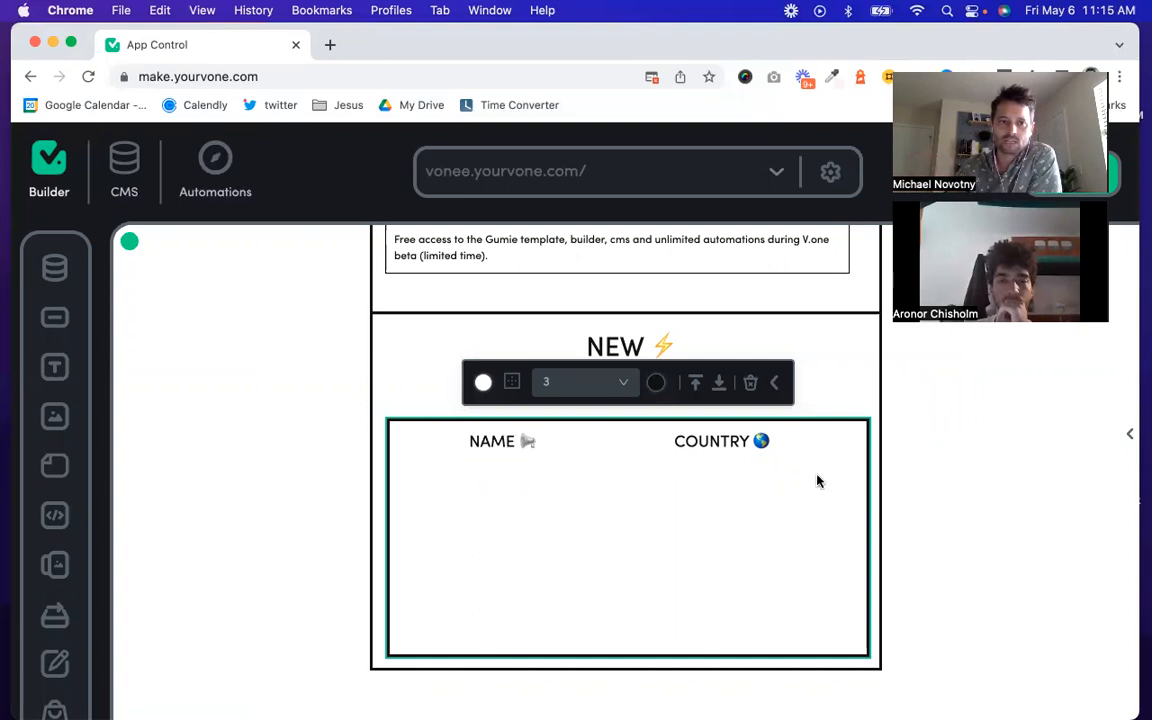
# Step: Add a collection element over the name and country table in the NEW section and select it
pyautogui.click(57, 268)
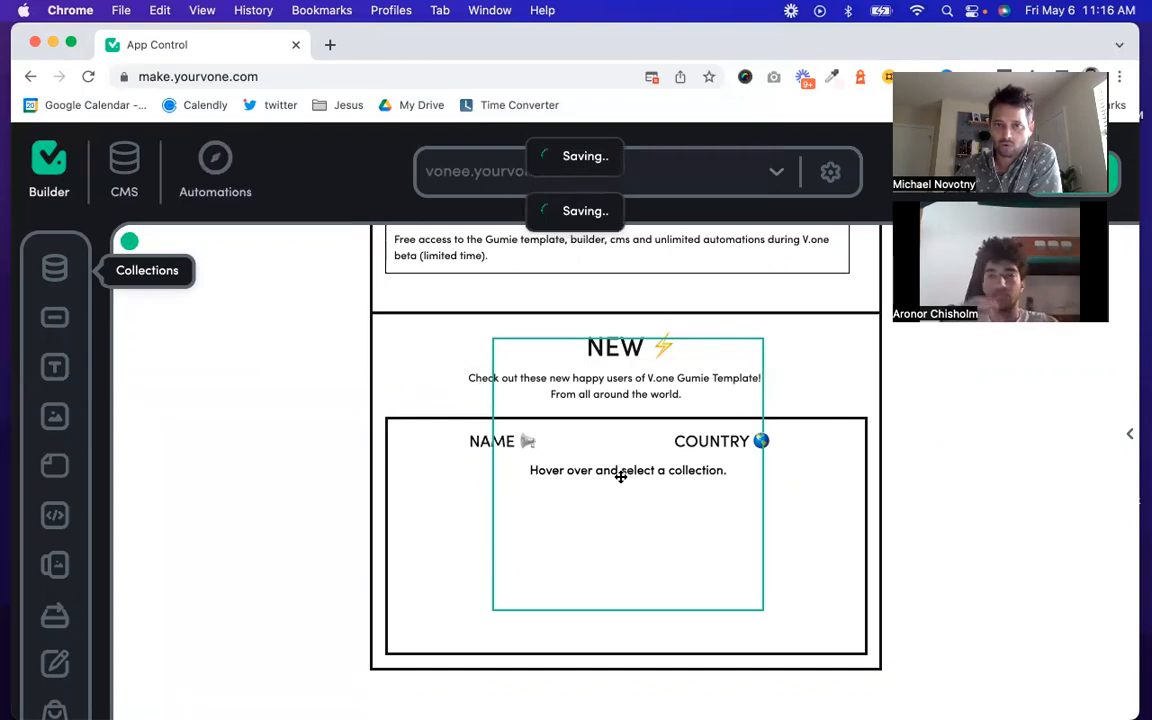
pyautogui.click(621, 477)
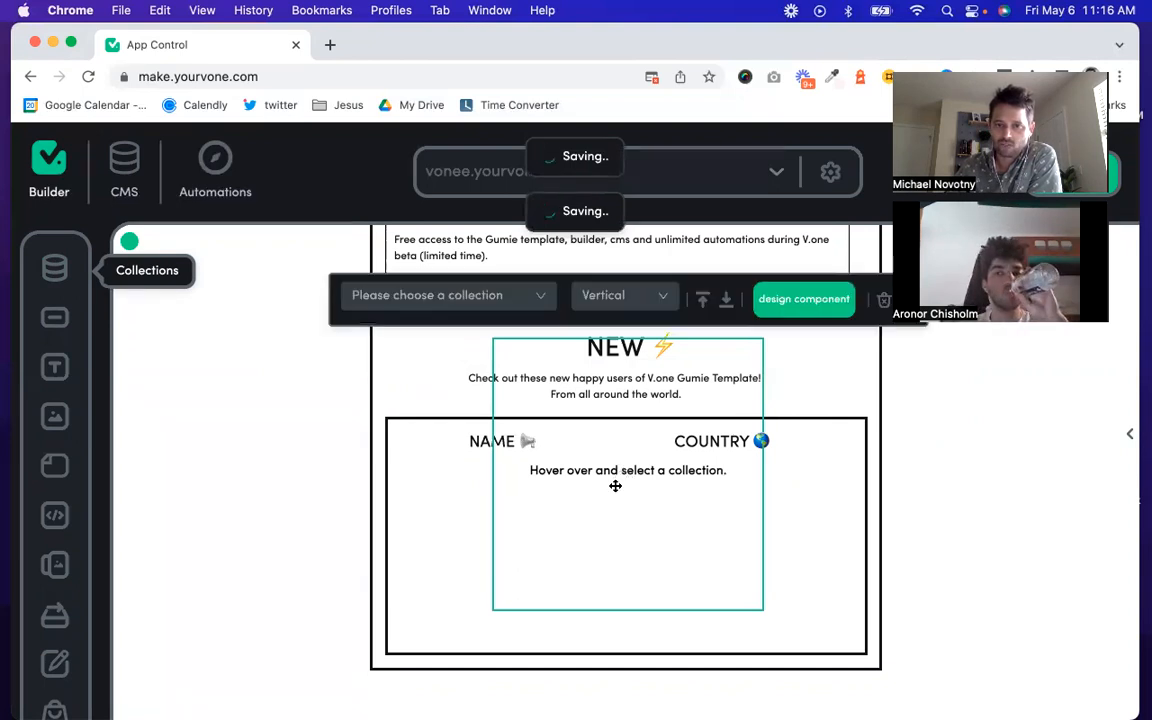
# Step: Look through the available collections and connect the new collection element to Gumroad Sales
pyautogui.click(540, 302)
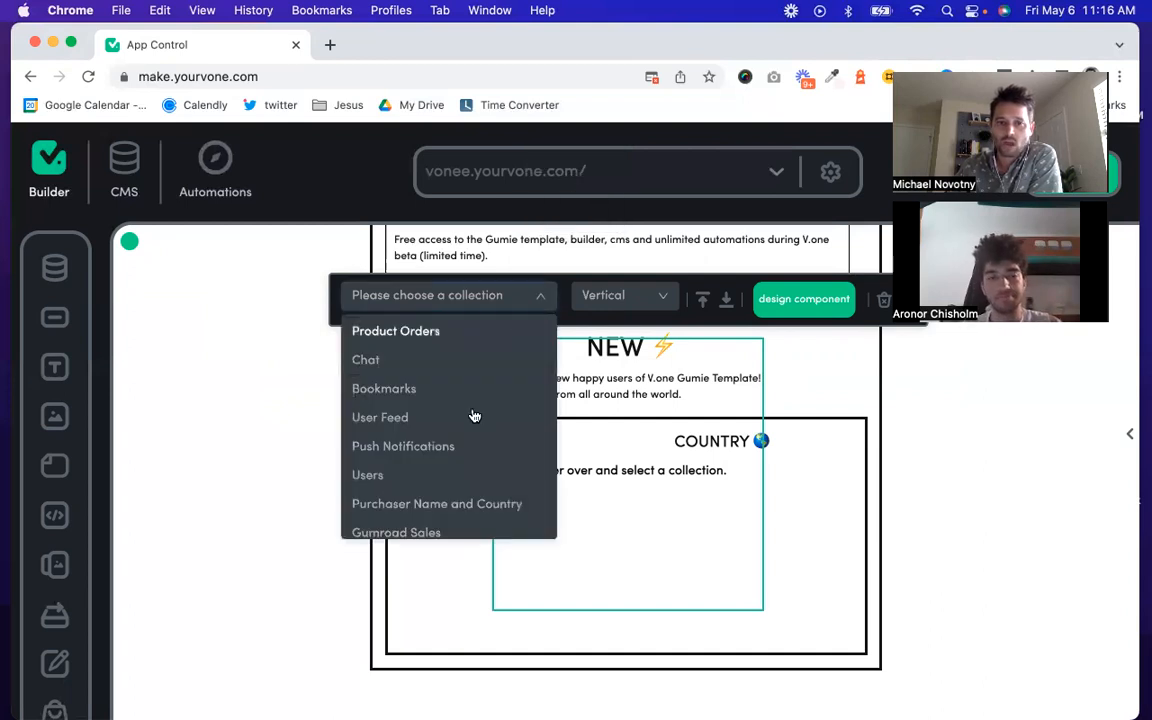
pyautogui.scroll(-5, 474, 416)
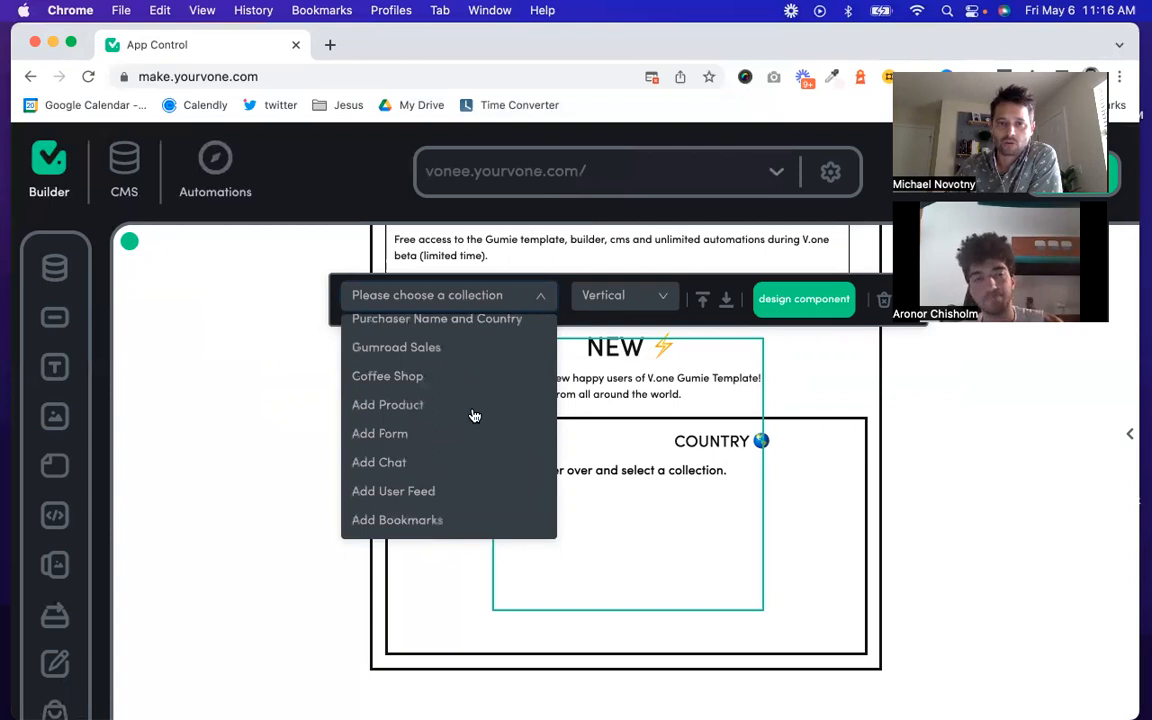
pyautogui.scroll(1, 474, 416)
pyautogui.scroll(3, 472, 415)
pyautogui.scroll(-4, 445, 430)
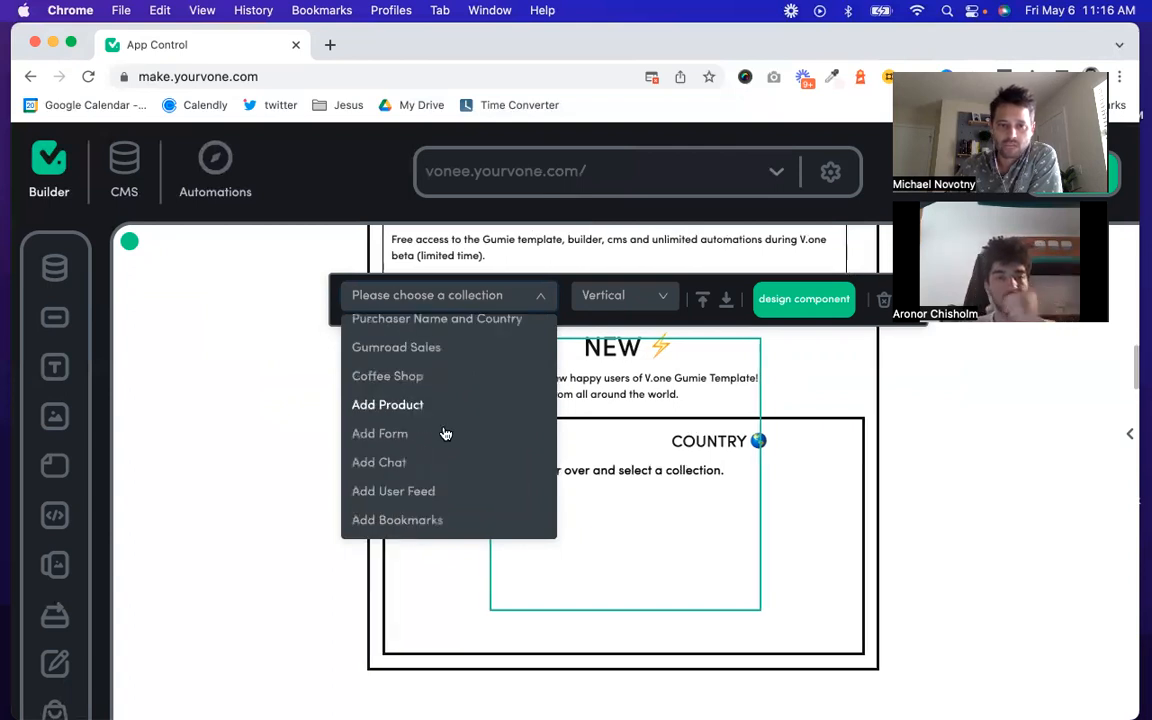
pyautogui.scroll(3, 432, 470)
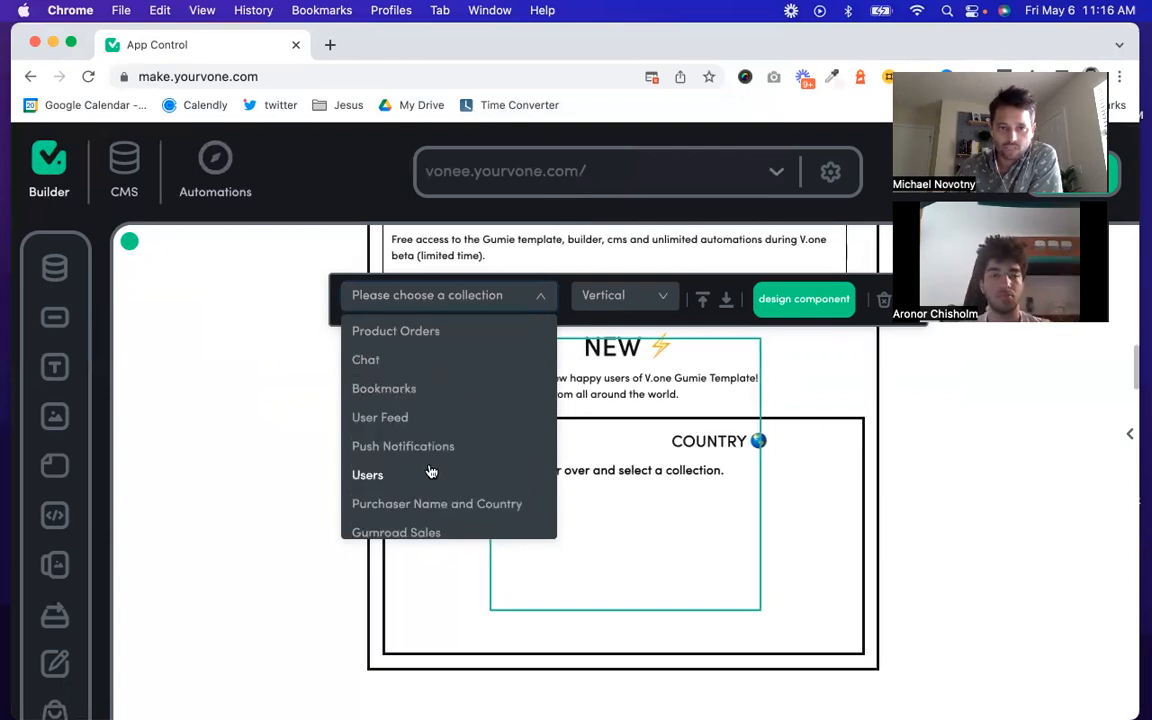
pyautogui.scroll(-3, 430, 471)
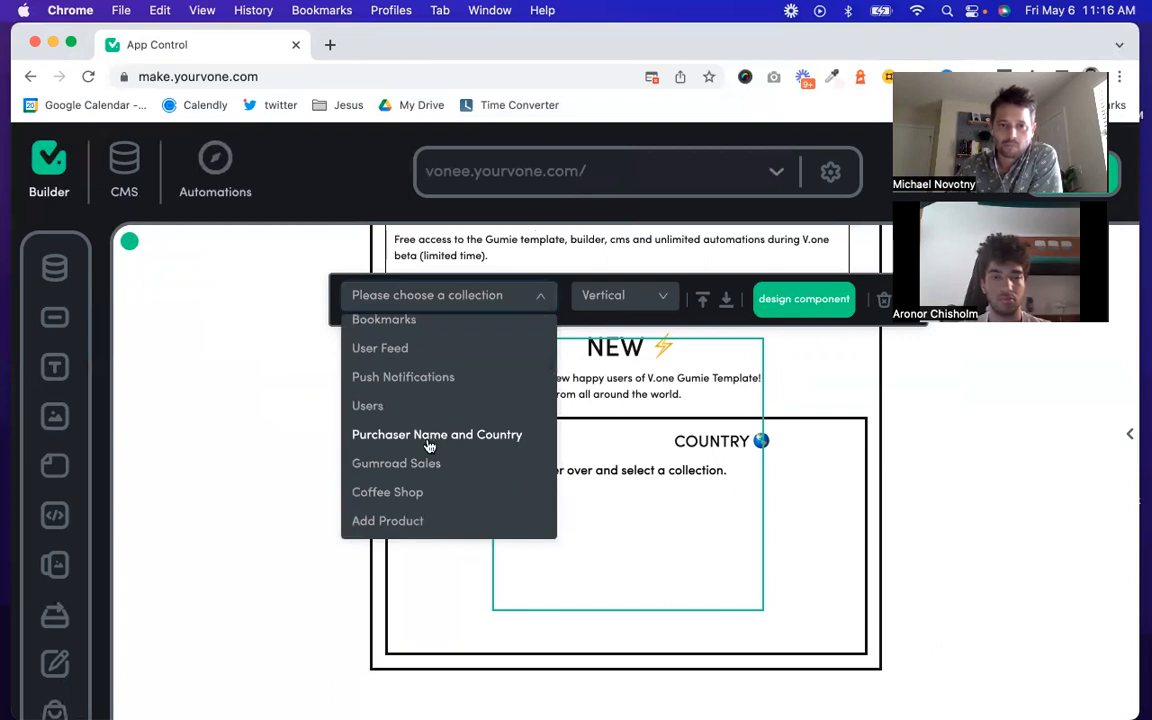
pyautogui.scroll(-3, 429, 445)
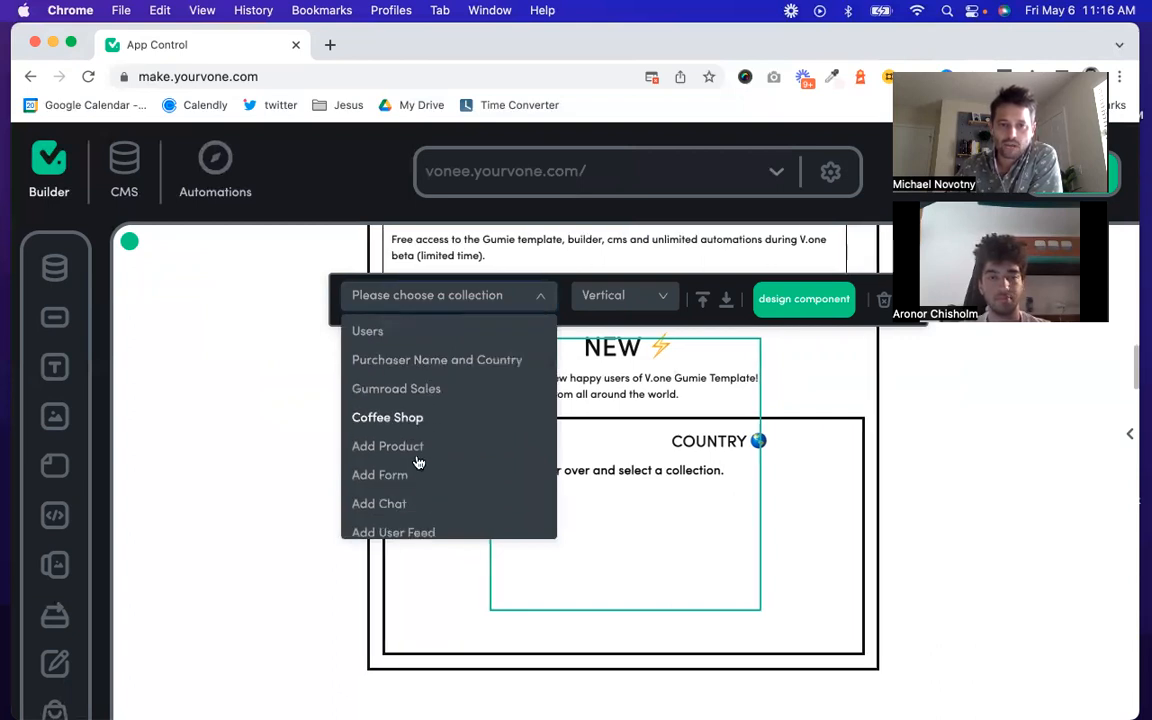
pyautogui.scroll(-1, 419, 463)
pyautogui.scroll(3, 419, 462)
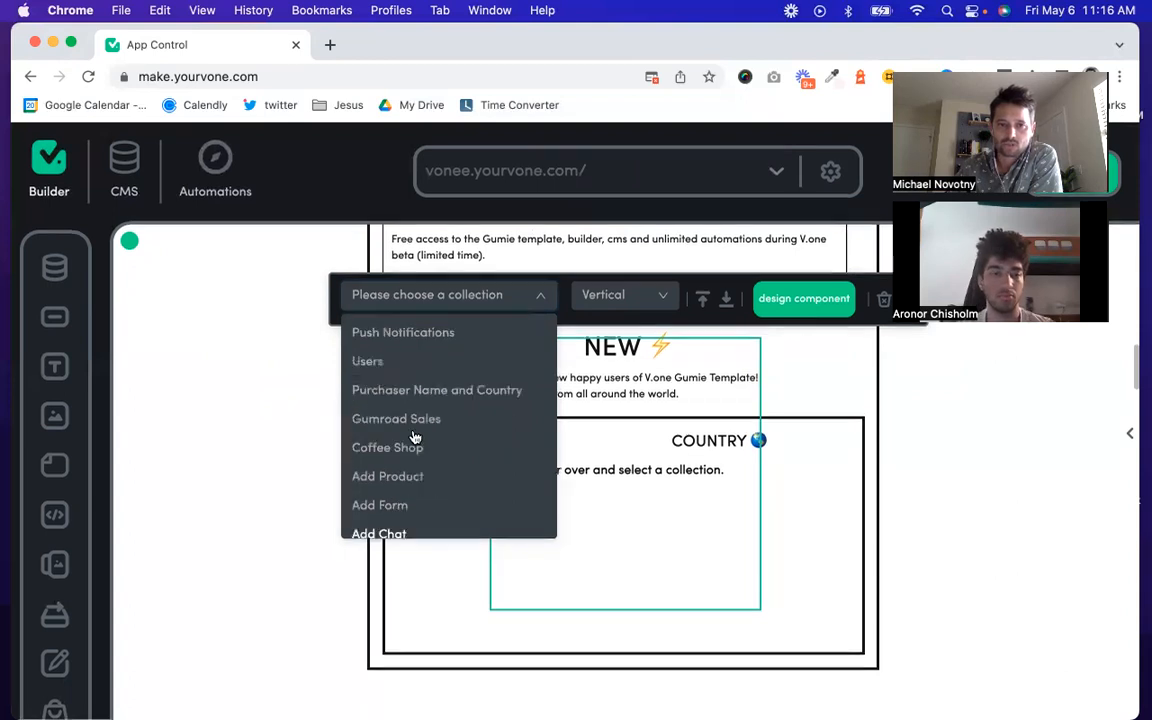
pyautogui.click(415, 438)
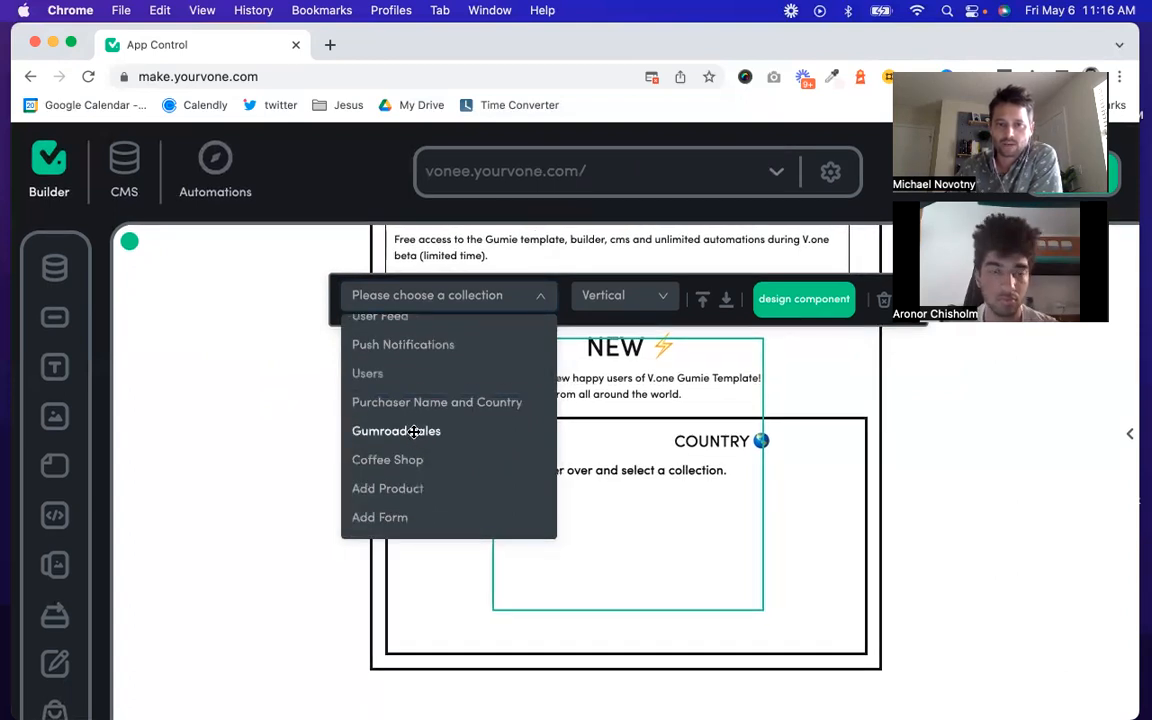
# Step: Switch the collection element's source to Purchaser Name and Country and reselect the element on the page
pyautogui.click(612, 500)
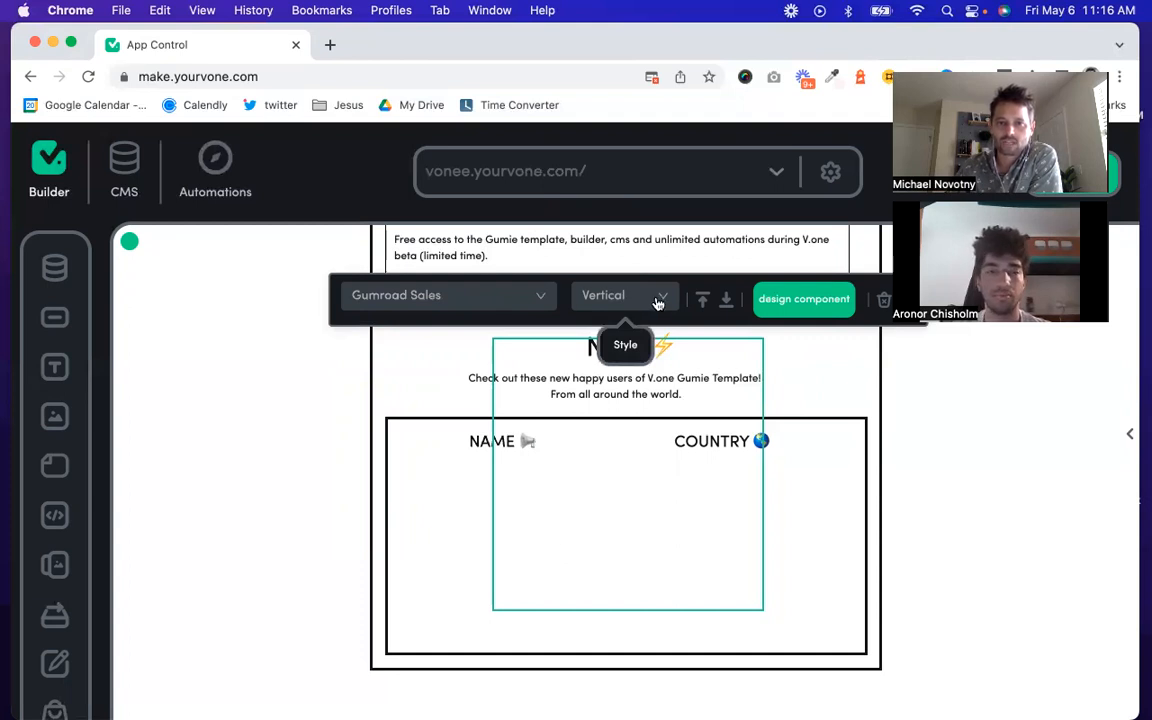
pyautogui.click(510, 300)
pyautogui.scroll(2, 446, 420)
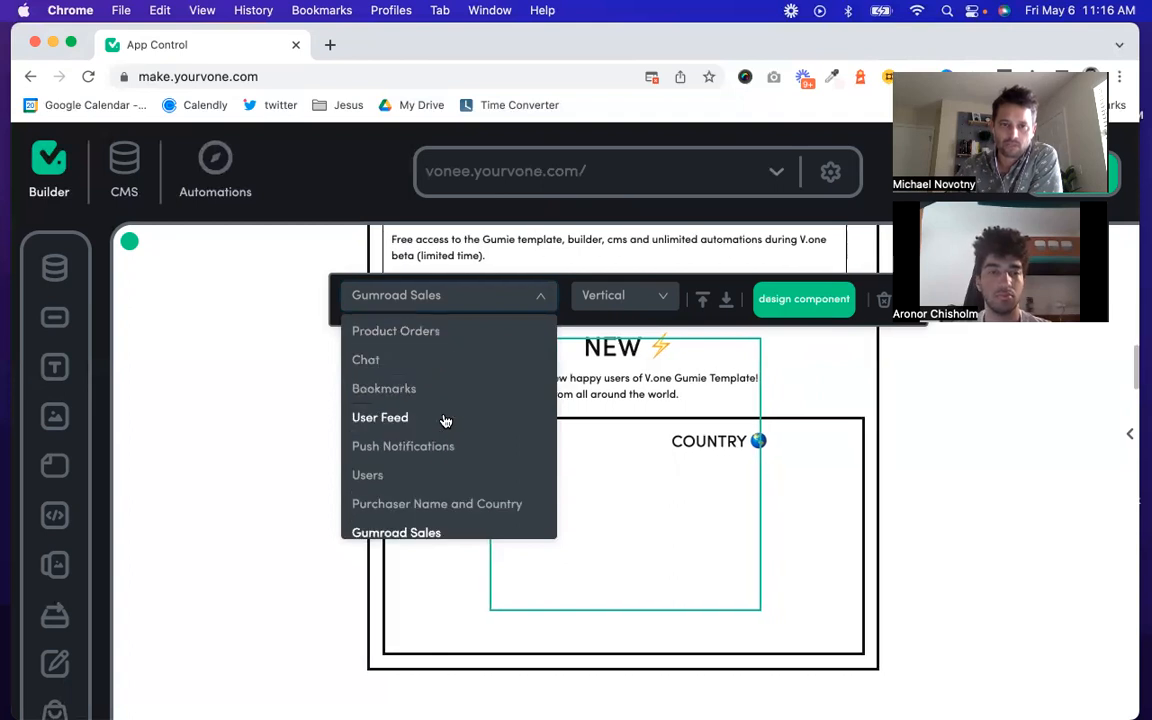
pyautogui.scroll(-3, 386, 424)
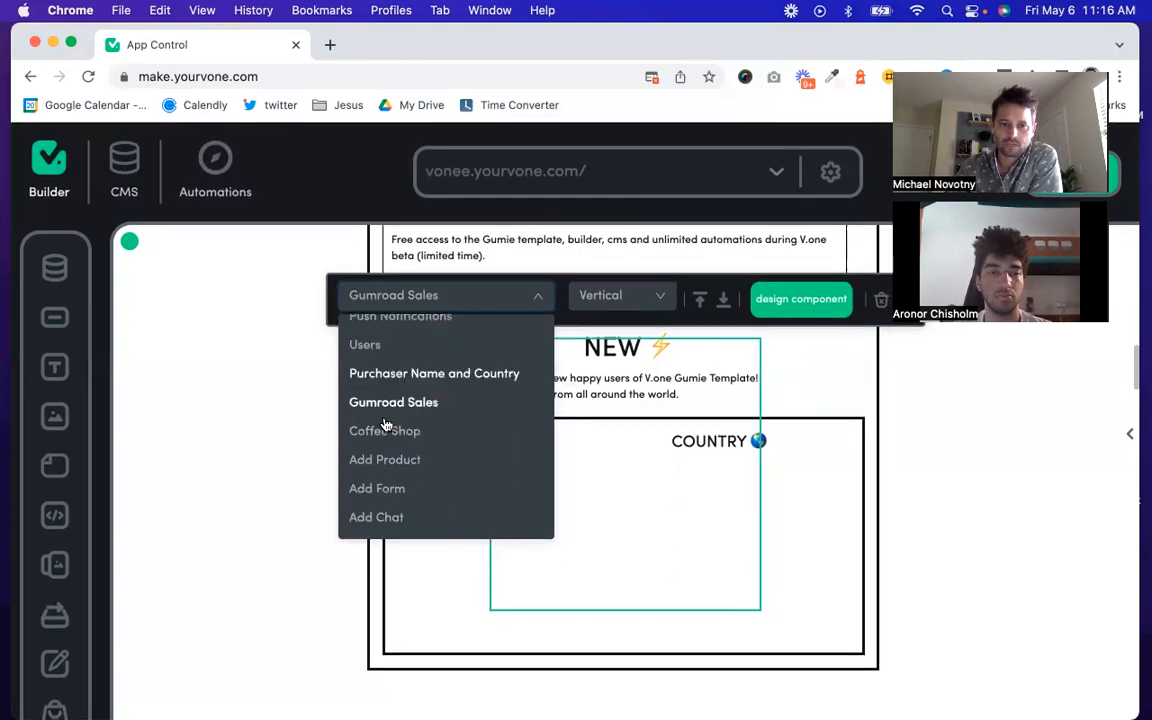
pyautogui.scroll(3, 386, 424)
pyautogui.scroll(-2, 392, 438)
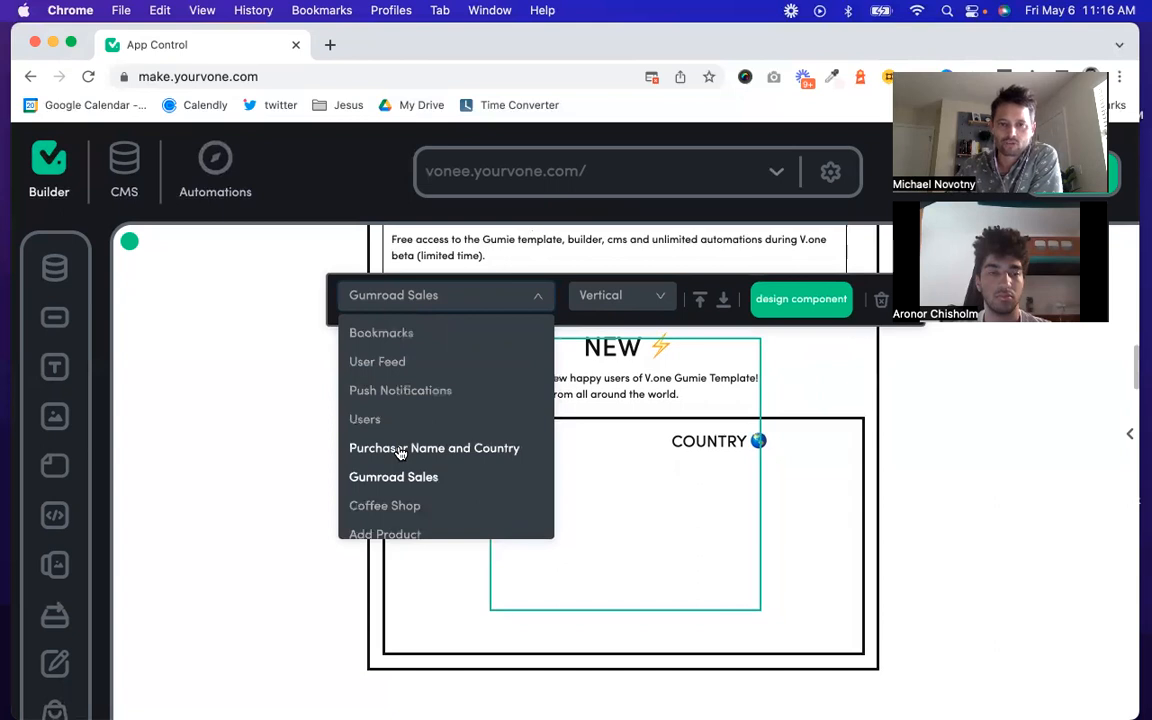
pyautogui.click(399, 447)
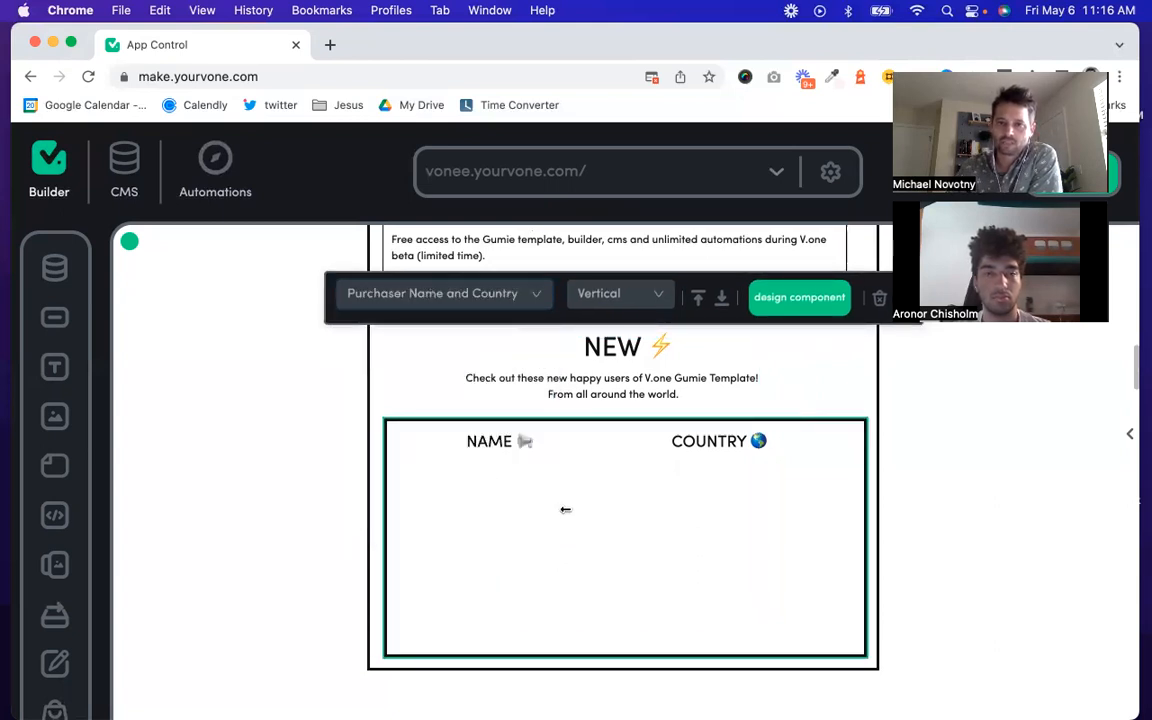
pyautogui.click(555, 424)
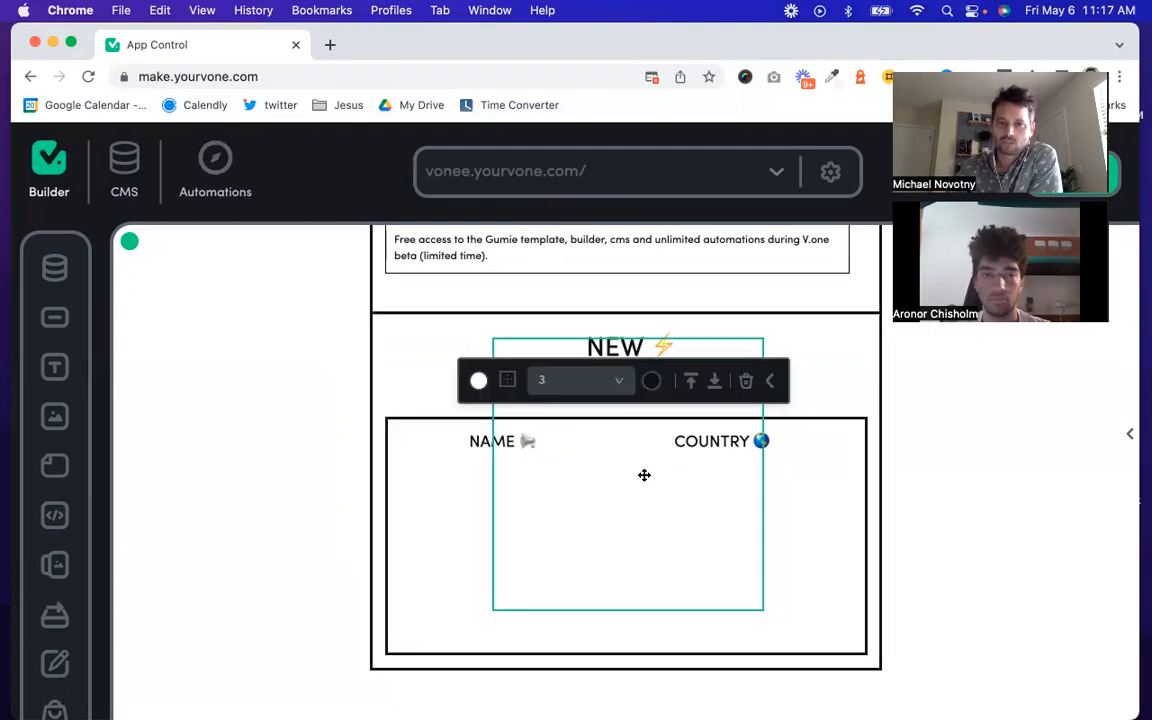
pyautogui.click(607, 501)
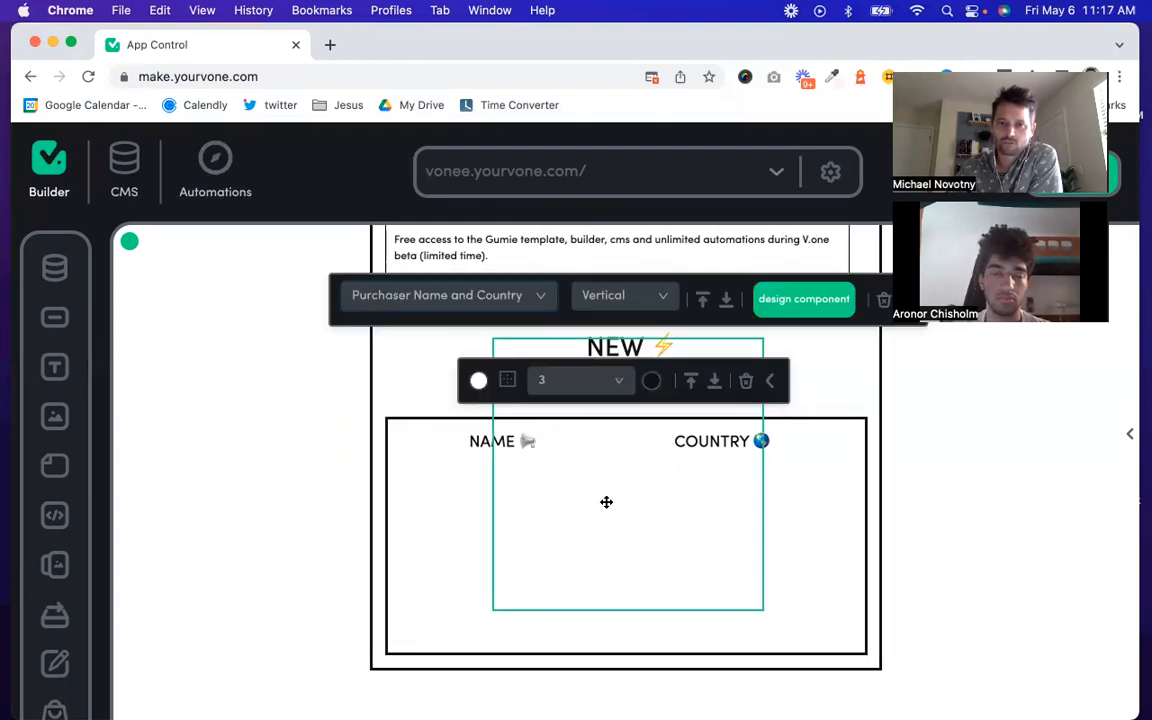
# Step: Change the layout style of the Purchaser Name and Country collection element to Horizontal
pyautogui.click(599, 441)
pyautogui.click(599, 522)
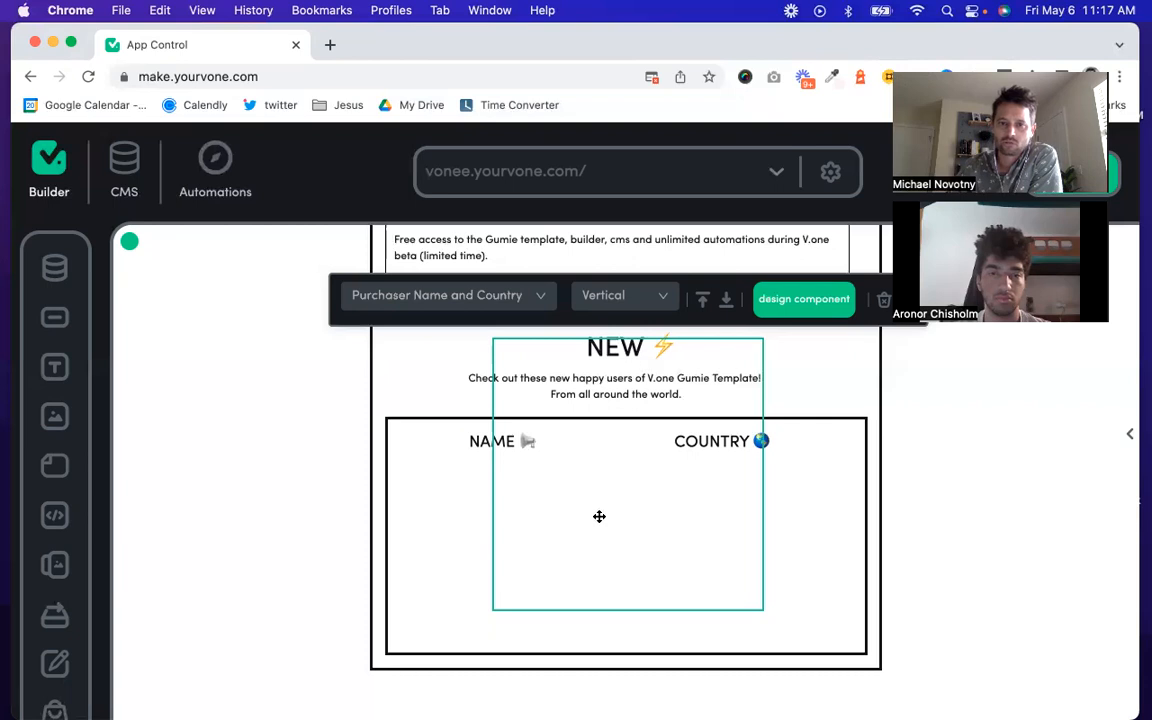
pyautogui.click(659, 302)
pyautogui.click(659, 300)
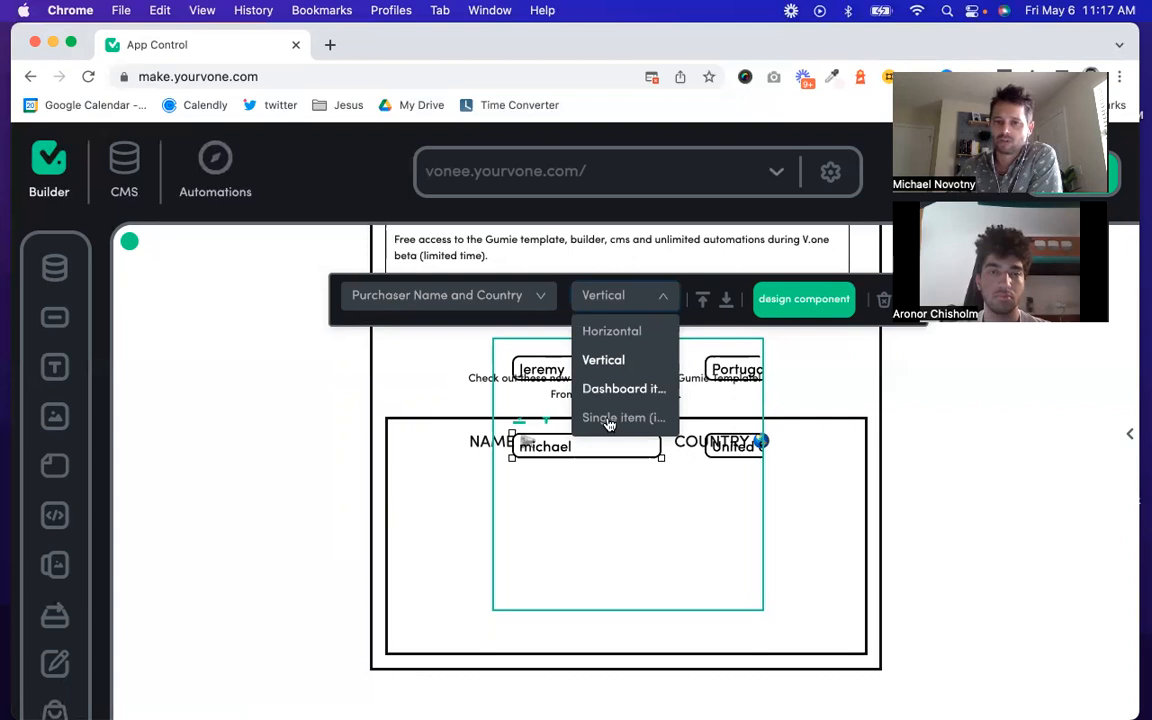
pyautogui.click(609, 337)
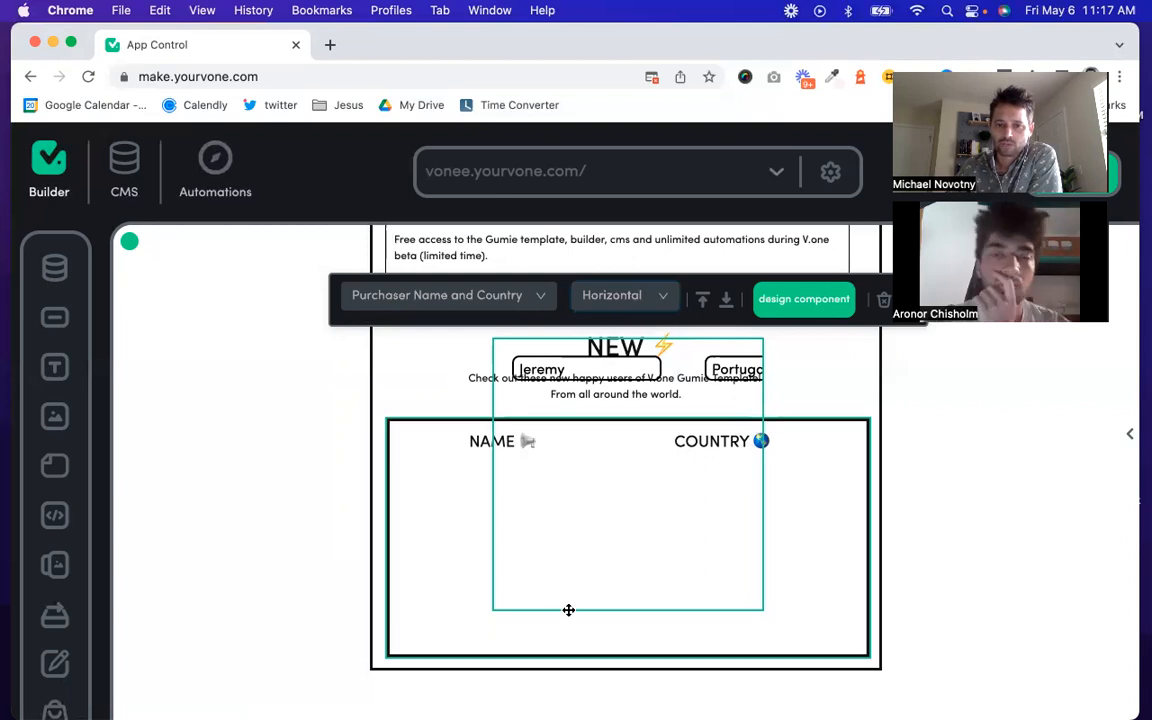
# Step: Shorten the collection element and move it below the NAME and COUNTRY headings inside the bordered box
pyautogui.moveTo(568, 609); pyautogui.dragTo(588, 487)
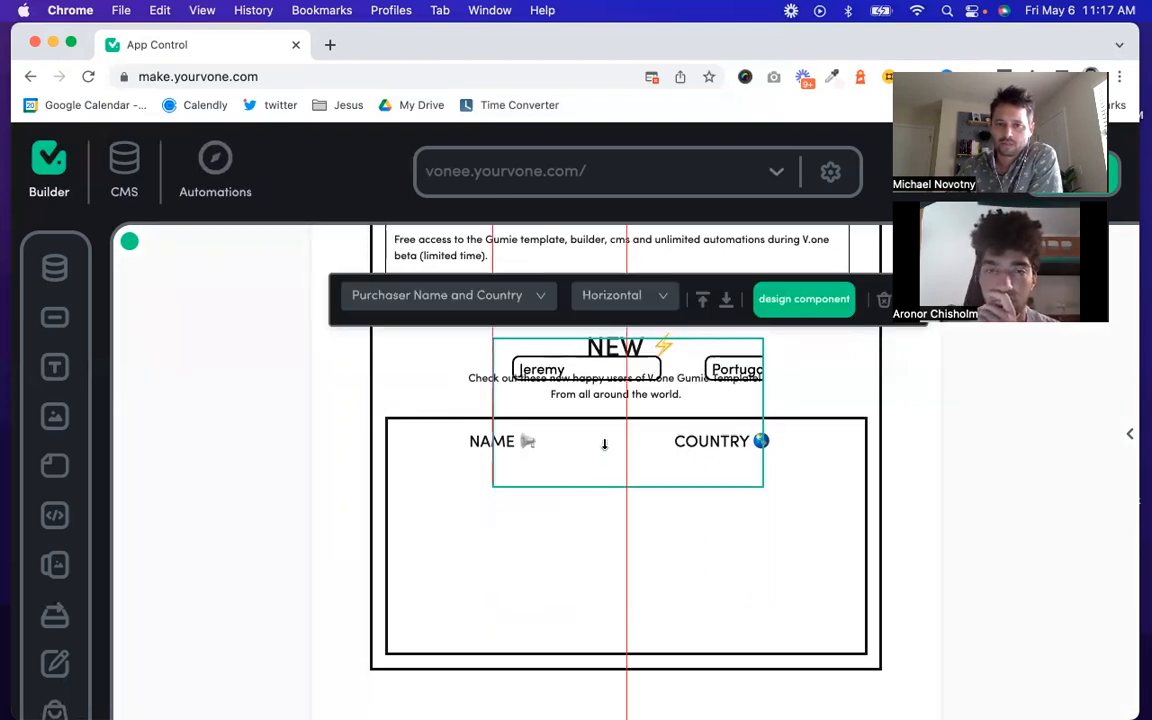
pyautogui.moveTo(602, 430); pyautogui.dragTo(594, 563)
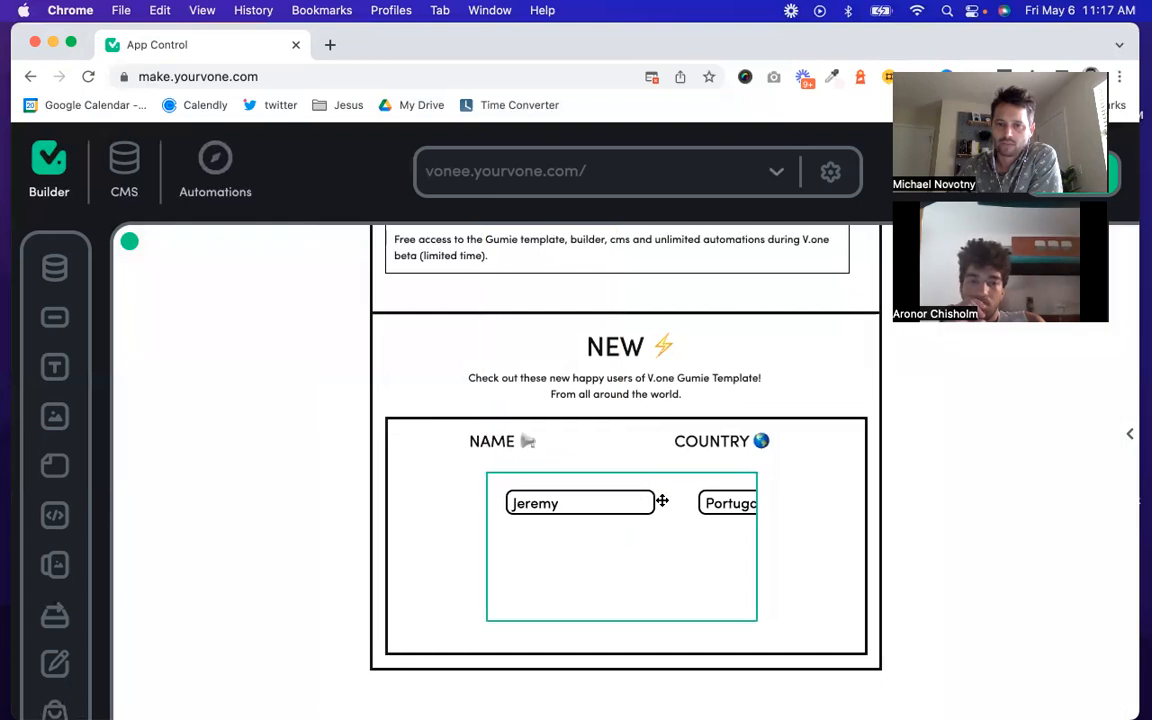
# Step: Look sideways through the horizontal entries and set the collection element's layout style to Vertical
pyautogui.click(457, 512)
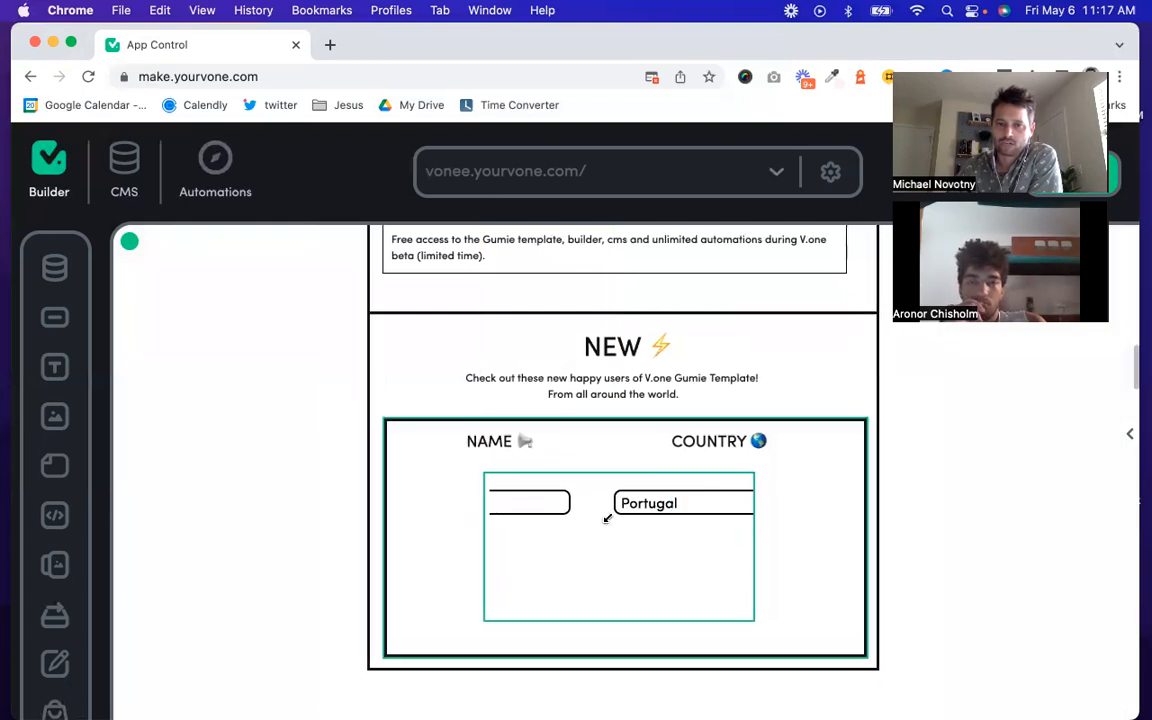
pyautogui.click(668, 503)
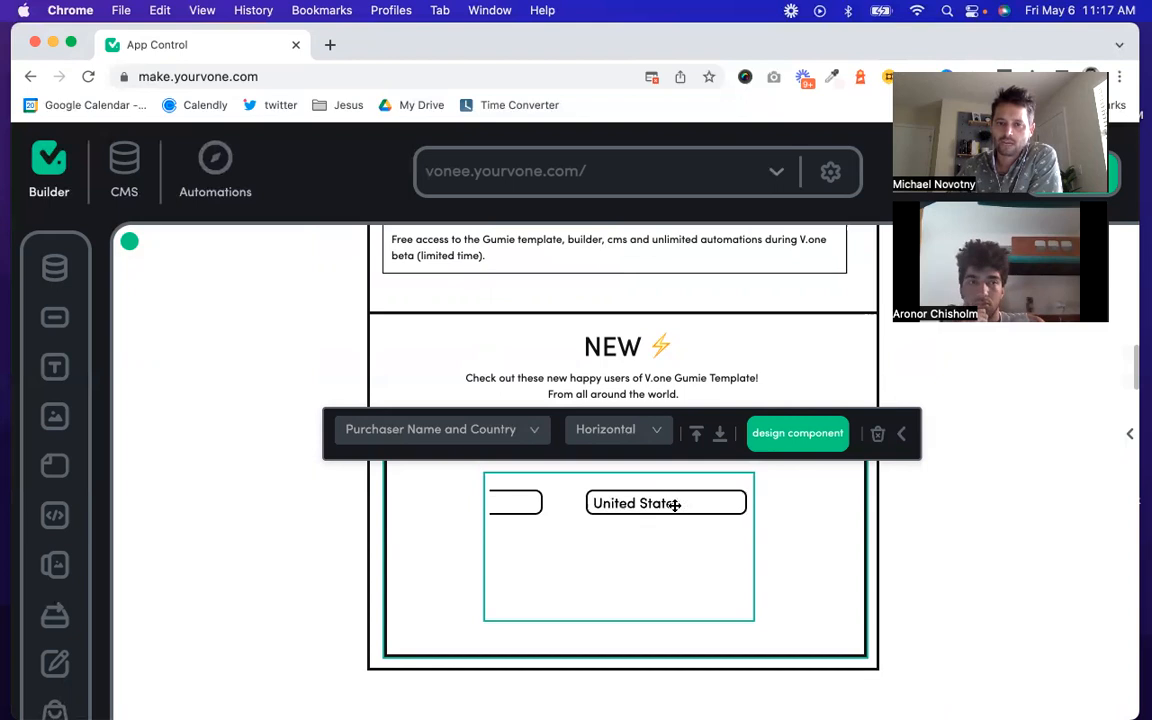
pyautogui.click(649, 433)
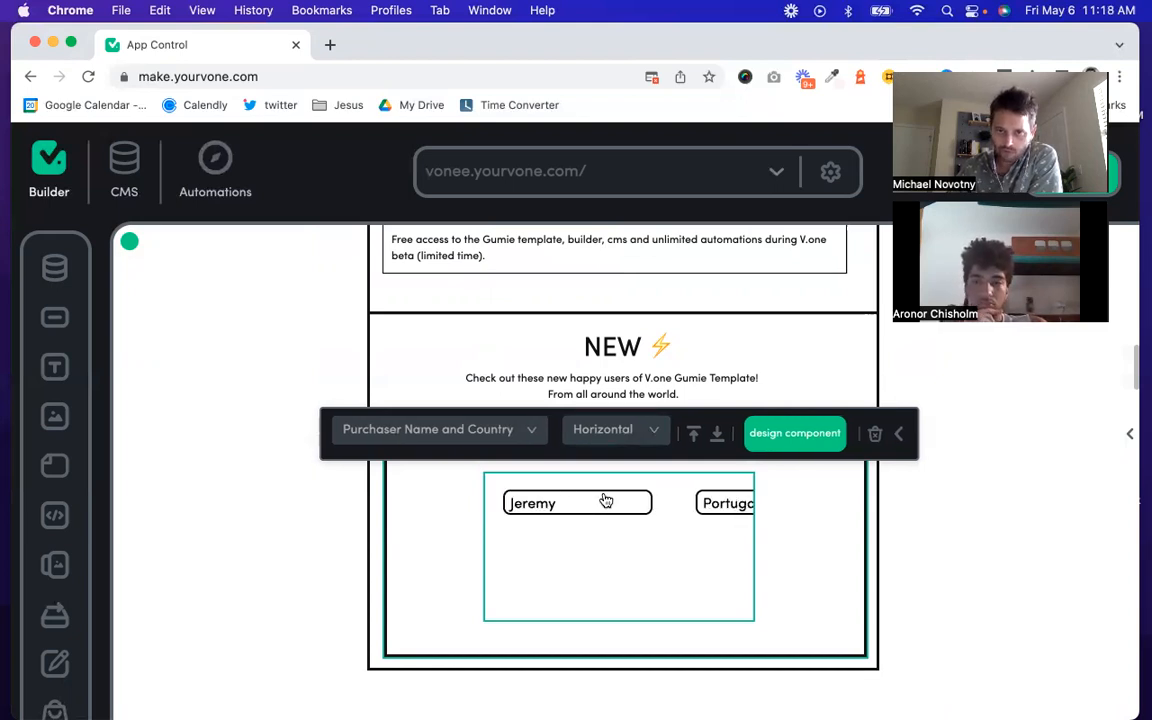
pyautogui.click(603, 496)
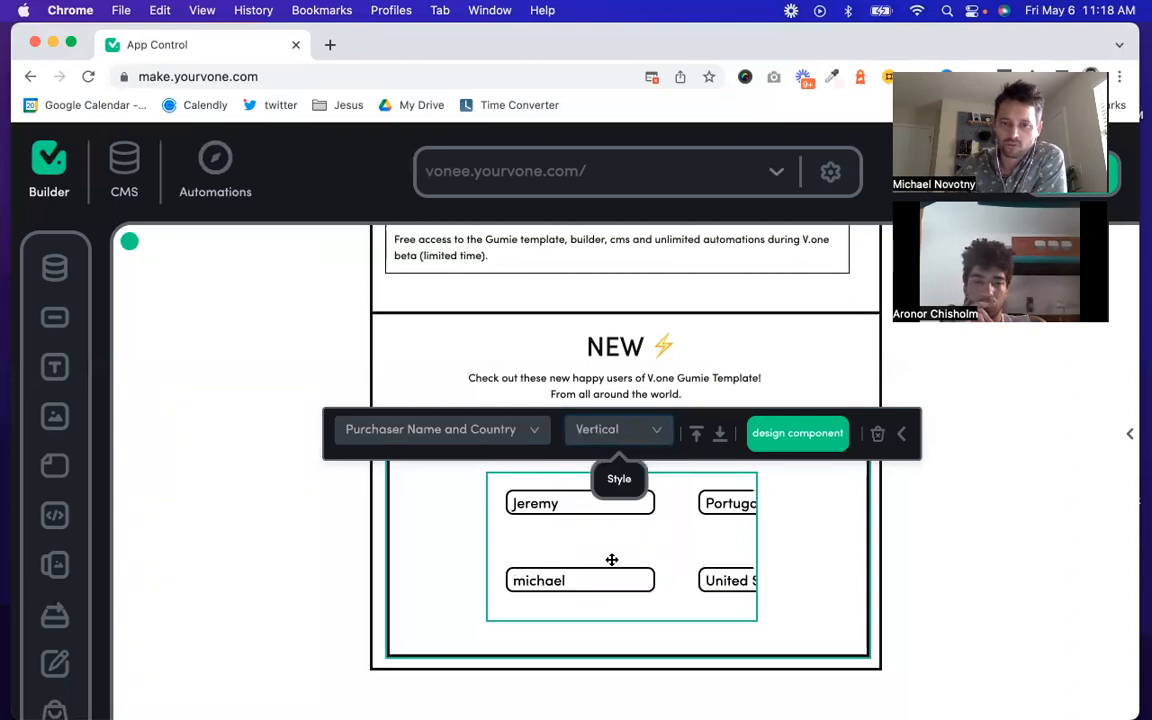
# Step: Try the Single item layout with the item starting y5rs1, look across its fields, and return the layout to Vertical
pyautogui.click(659, 440)
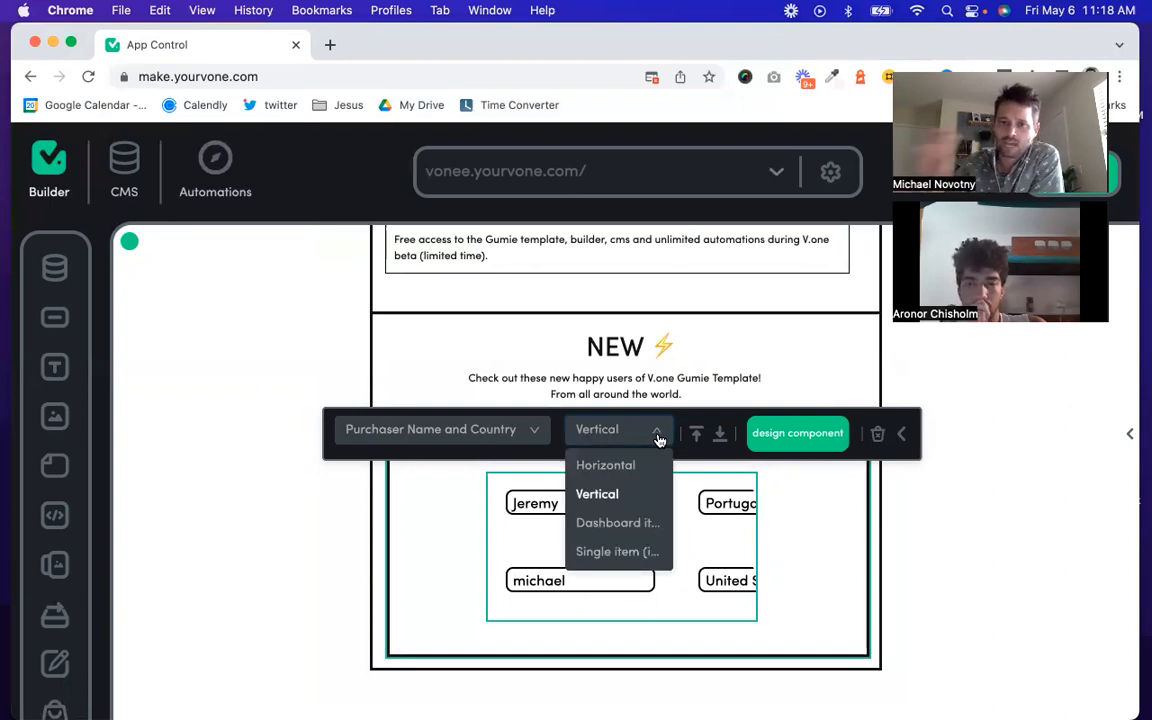
pyautogui.click(613, 553)
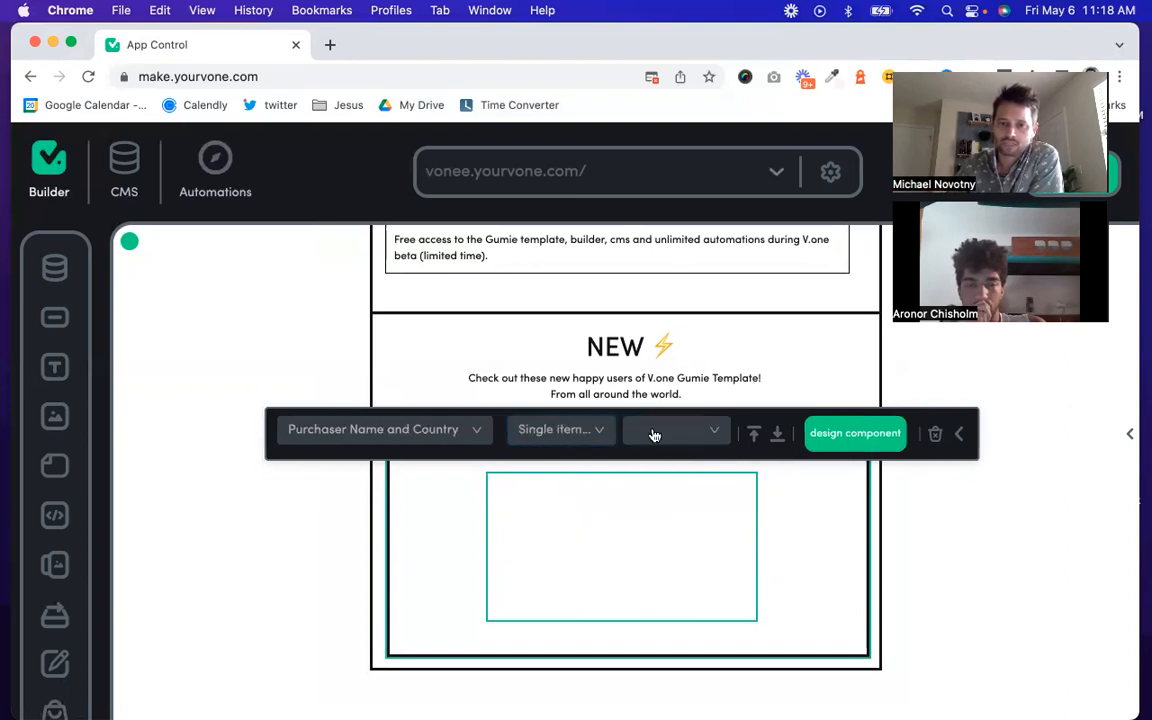
pyautogui.click(654, 435)
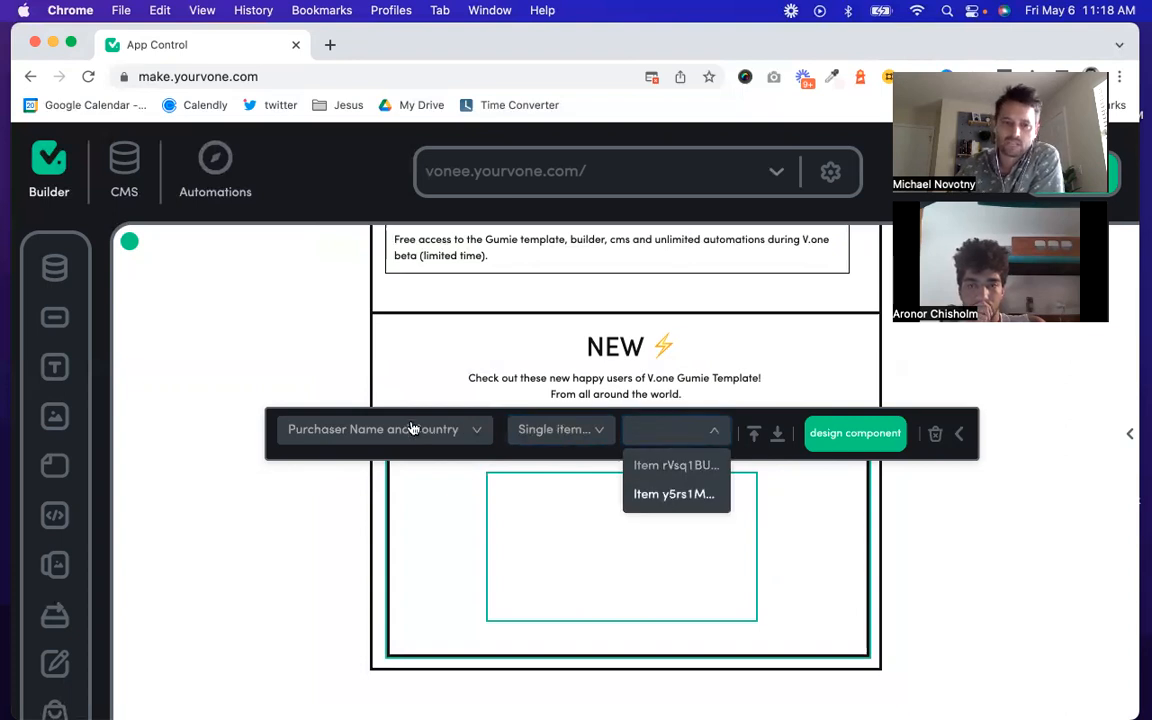
pyautogui.click(672, 494)
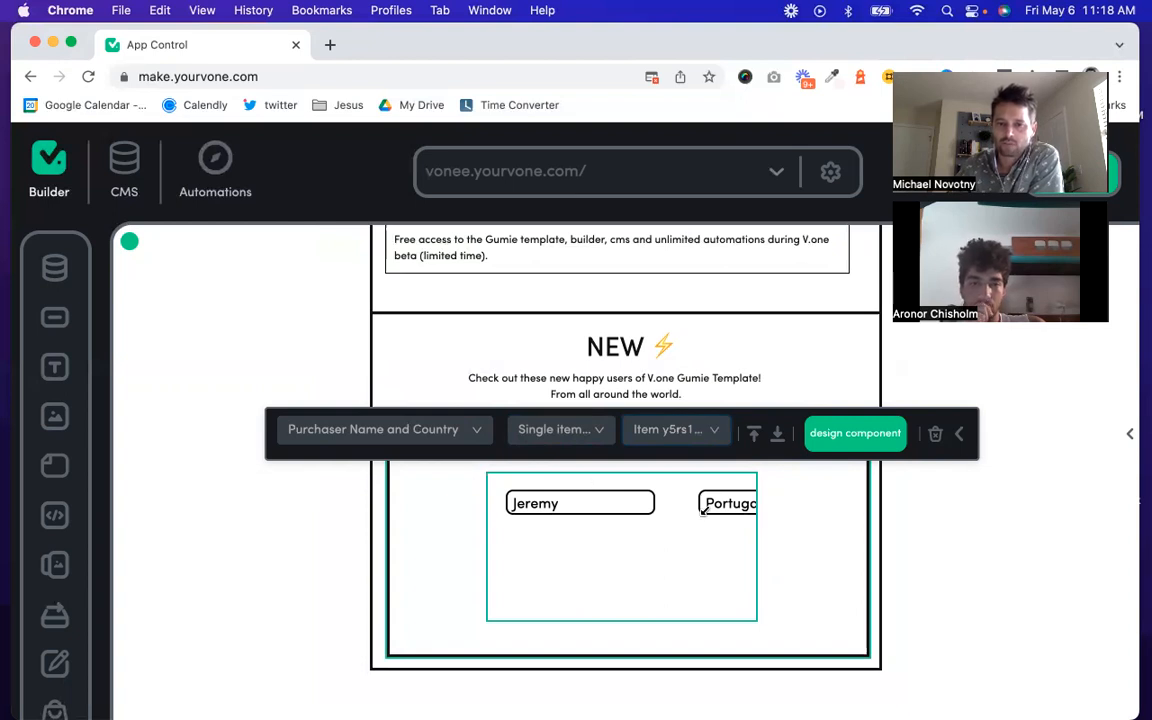
pyautogui.hscroll(3, 700, 506)
pyautogui.hscroll(-3, 700, 509)
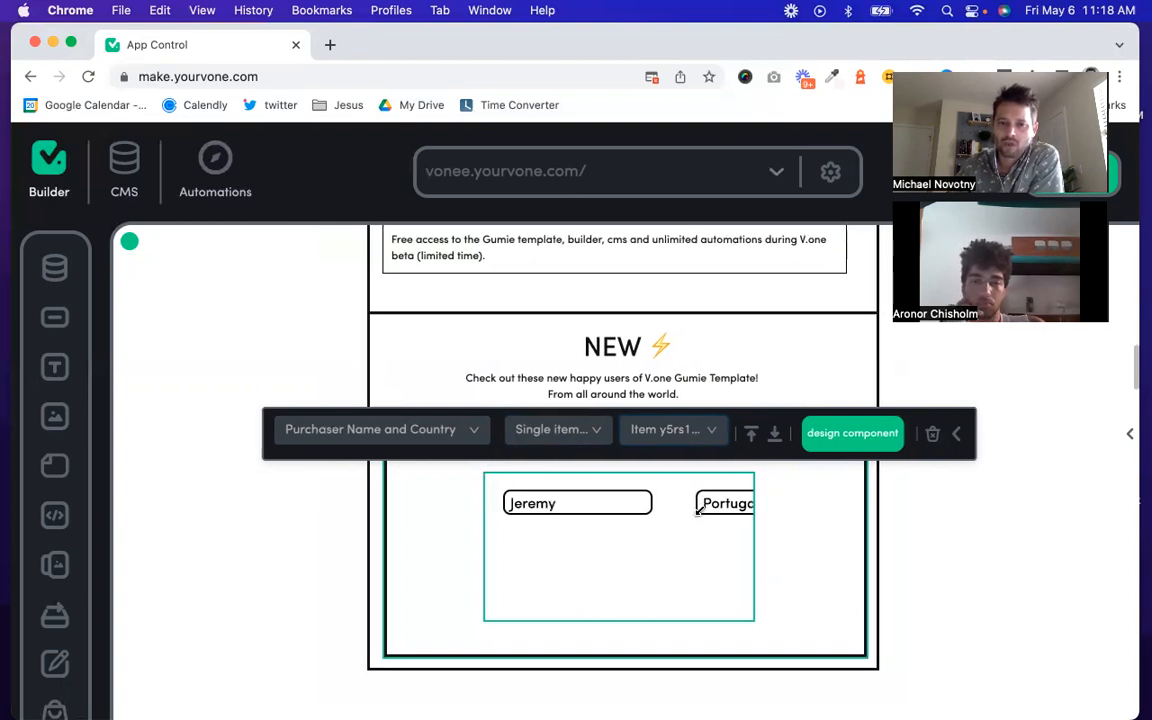
pyautogui.hscroll(2, 699, 509)
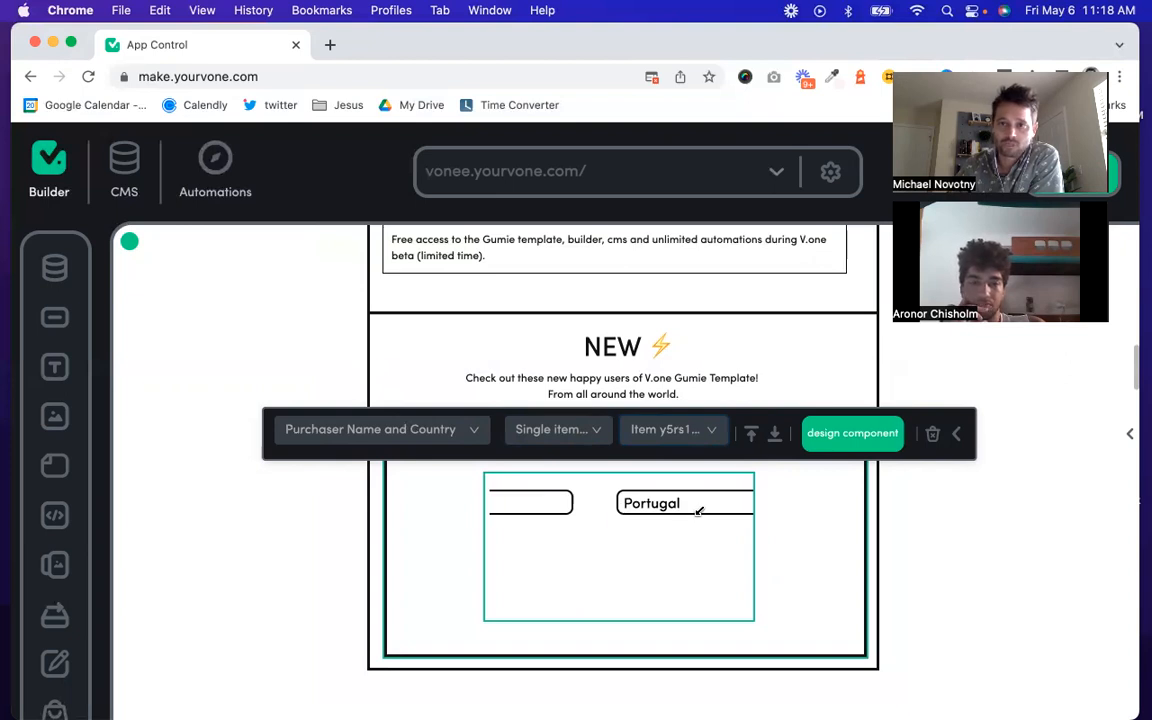
pyautogui.hscroll(-3, 699, 510)
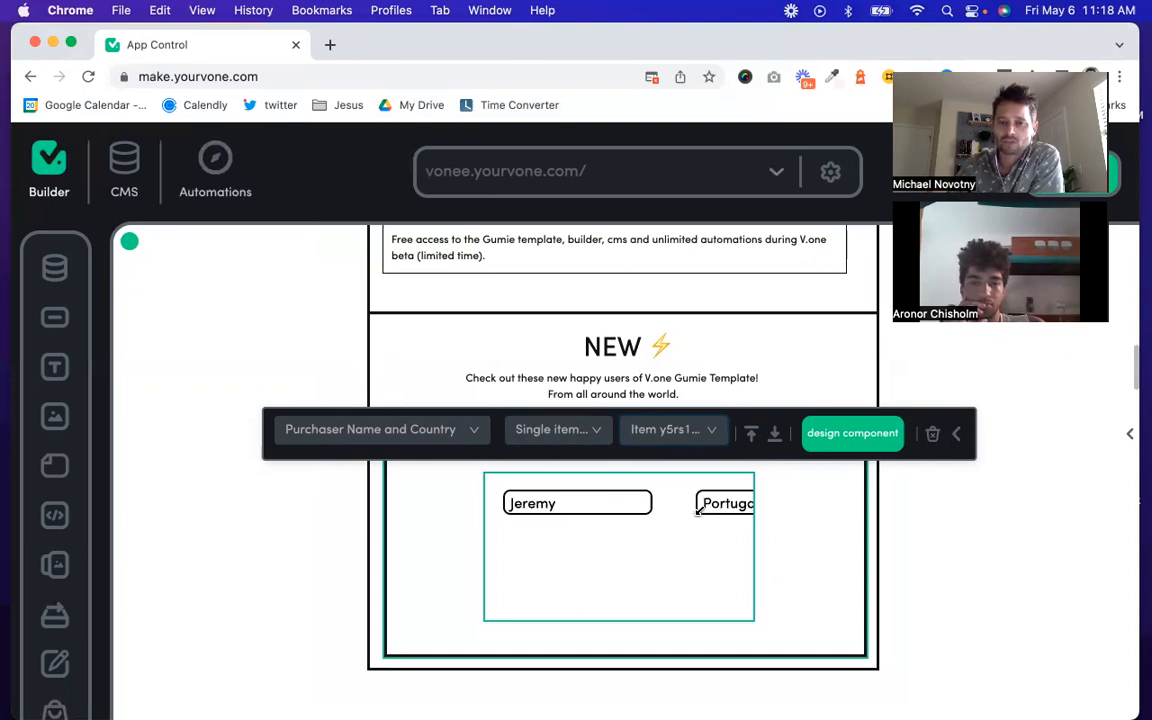
pyautogui.hscroll(-1, 552, 505)
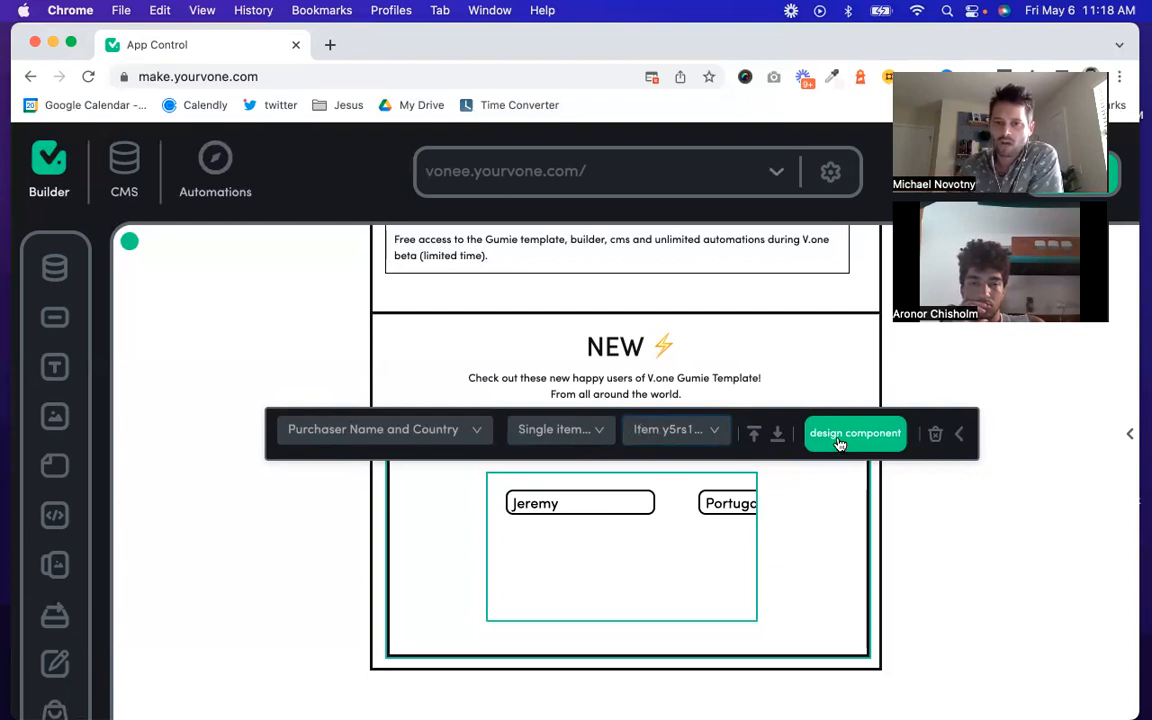
pyautogui.click(578, 431)
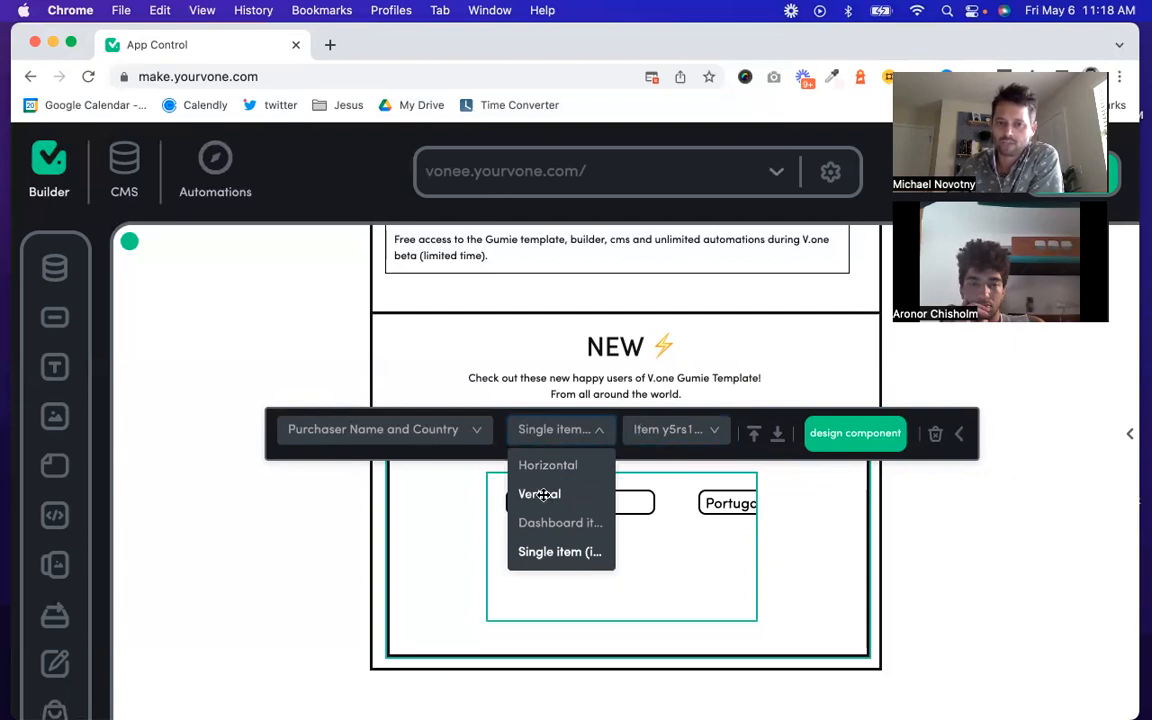
pyautogui.click(542, 494)
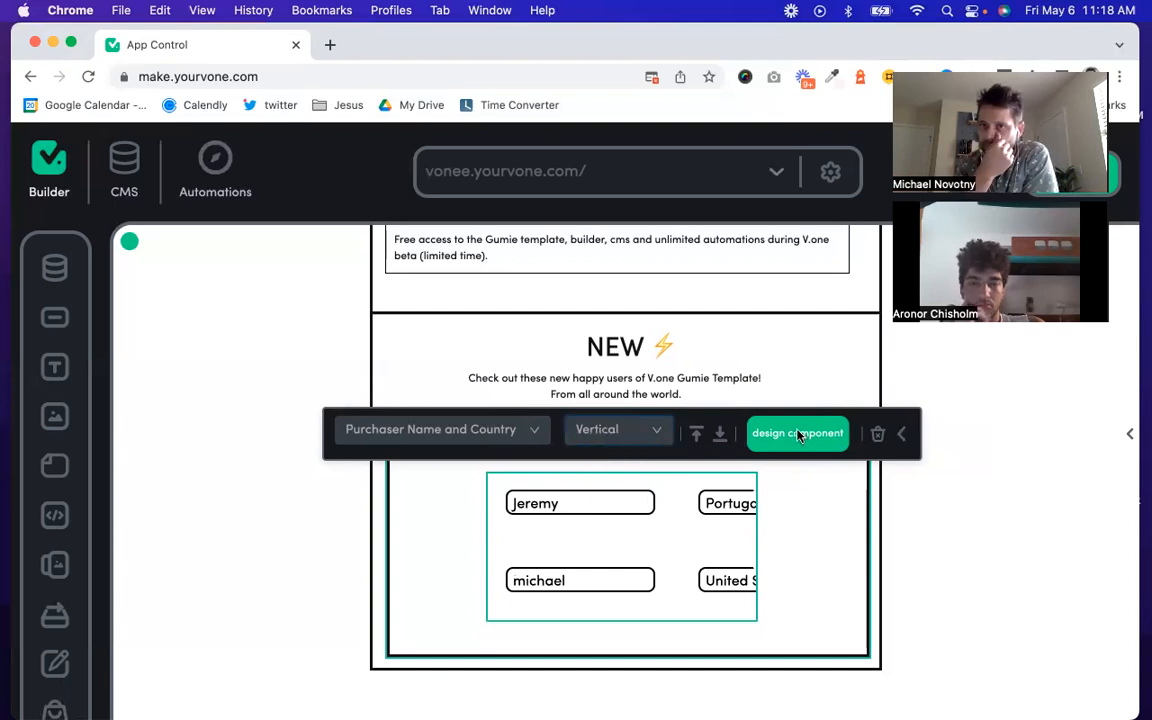
# Step: Open the collection's component design and inspect the First name field's background color, border color and rounding settings
pyautogui.click(798, 434)
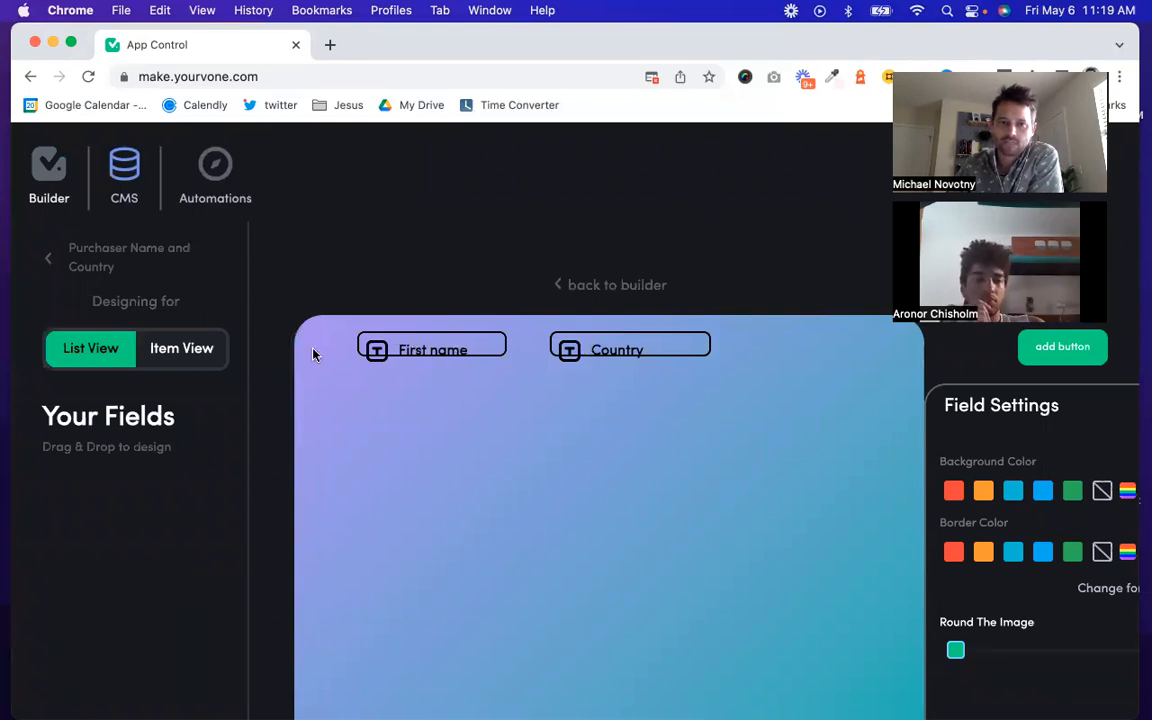
pyautogui.click(427, 345)
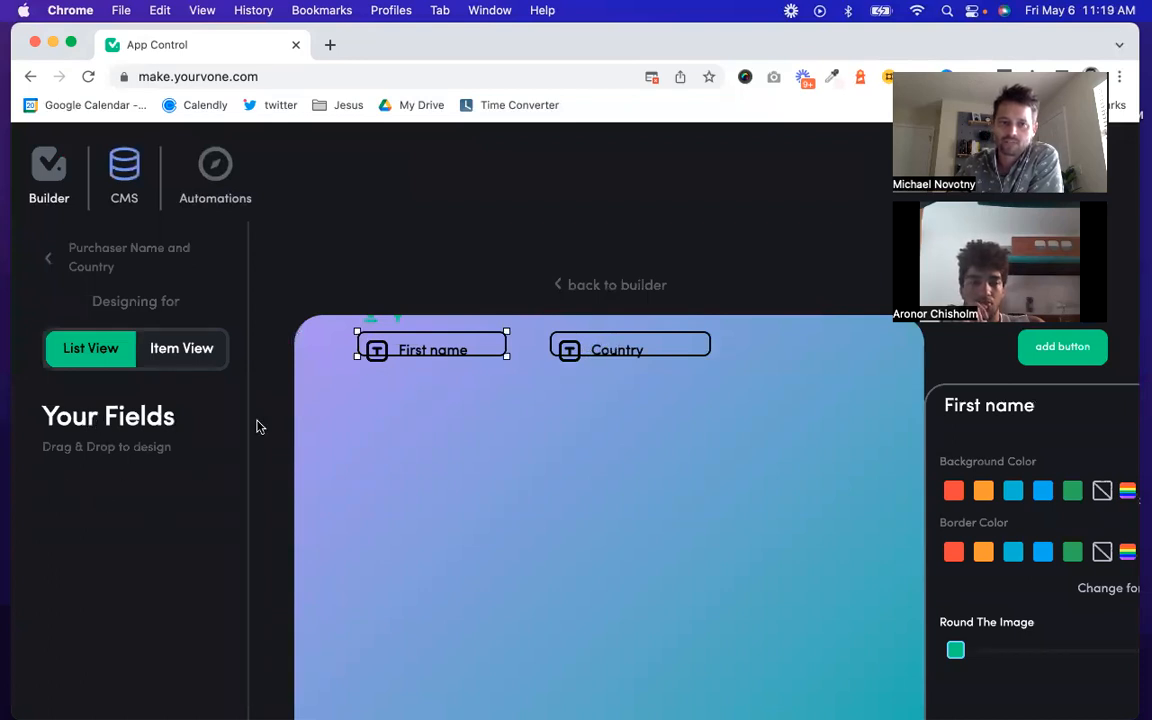
pyautogui.click(518, 403)
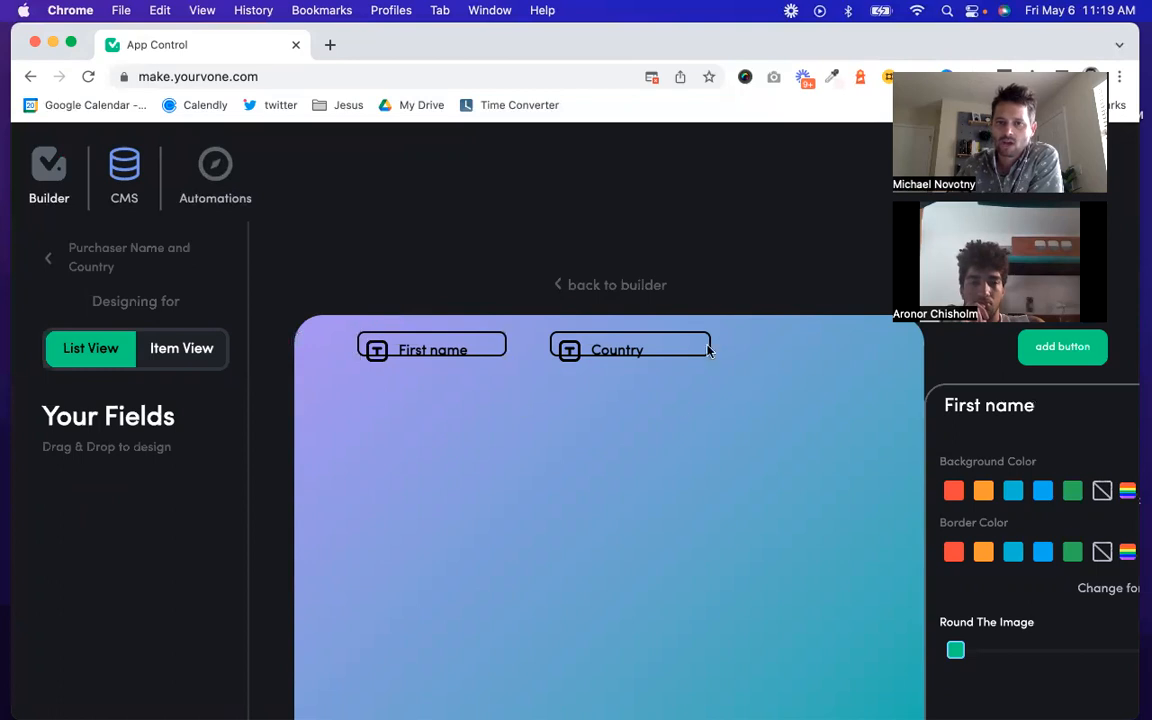
pyautogui.click(487, 342)
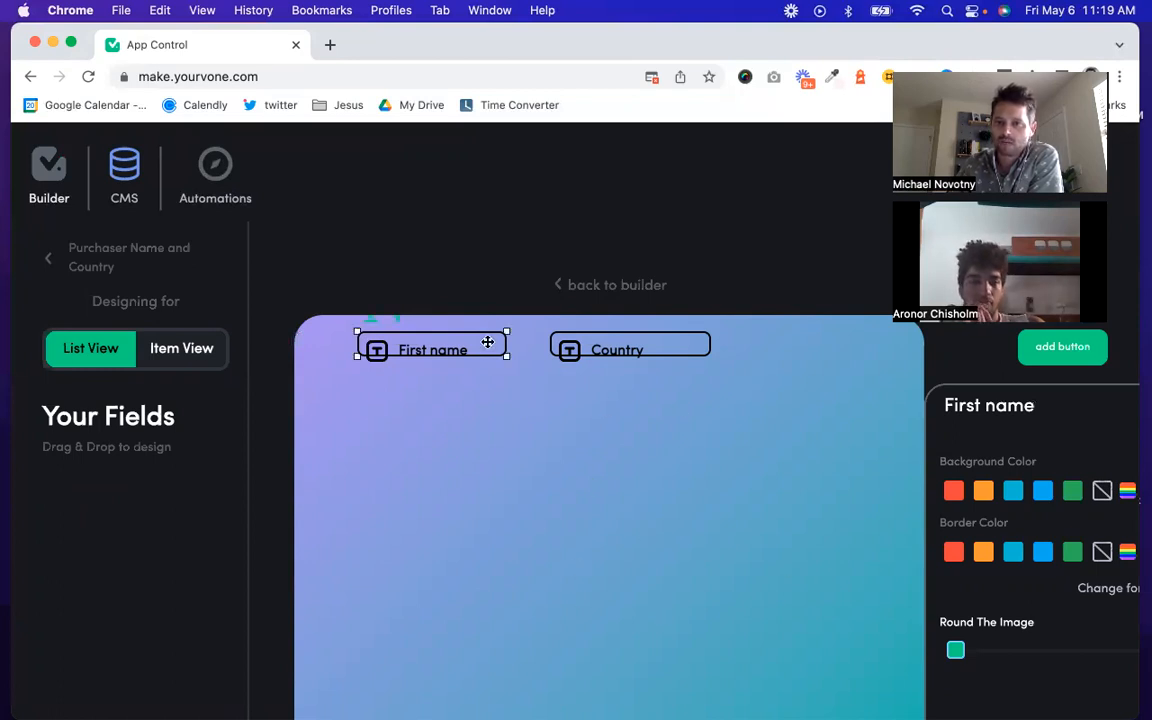
pyautogui.hscroll(1, 1108, 544)
pyautogui.scroll(-1, 1015, 519)
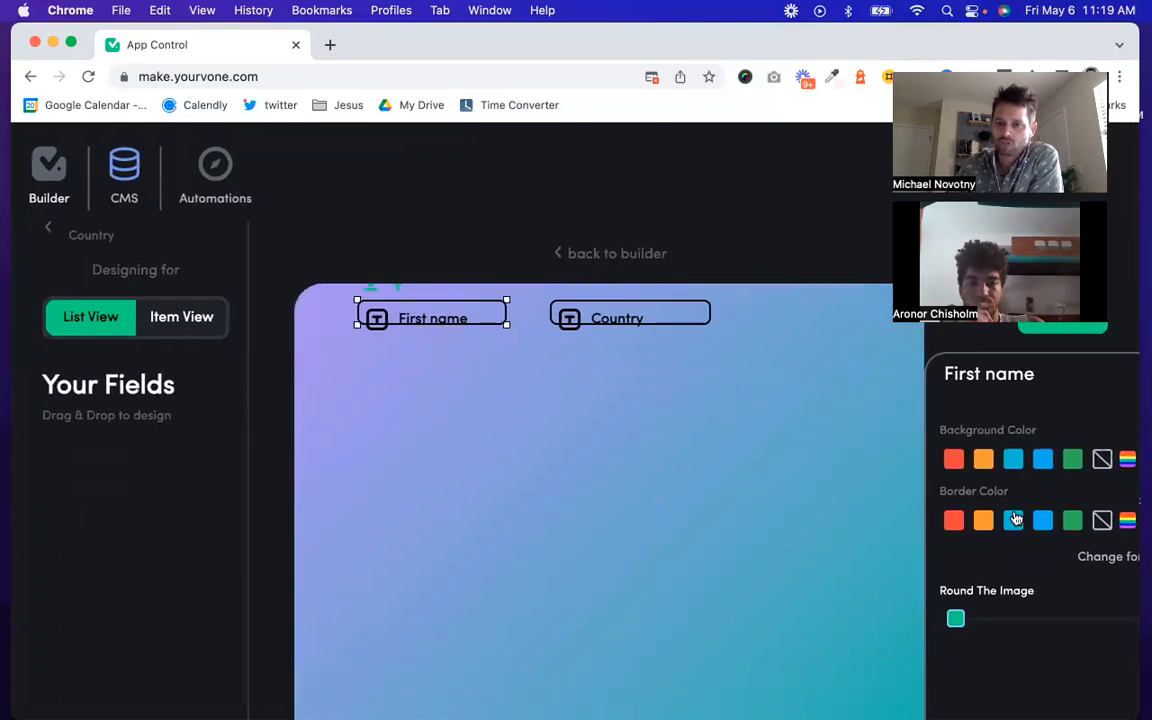
pyautogui.scroll(-1, 1003, 488)
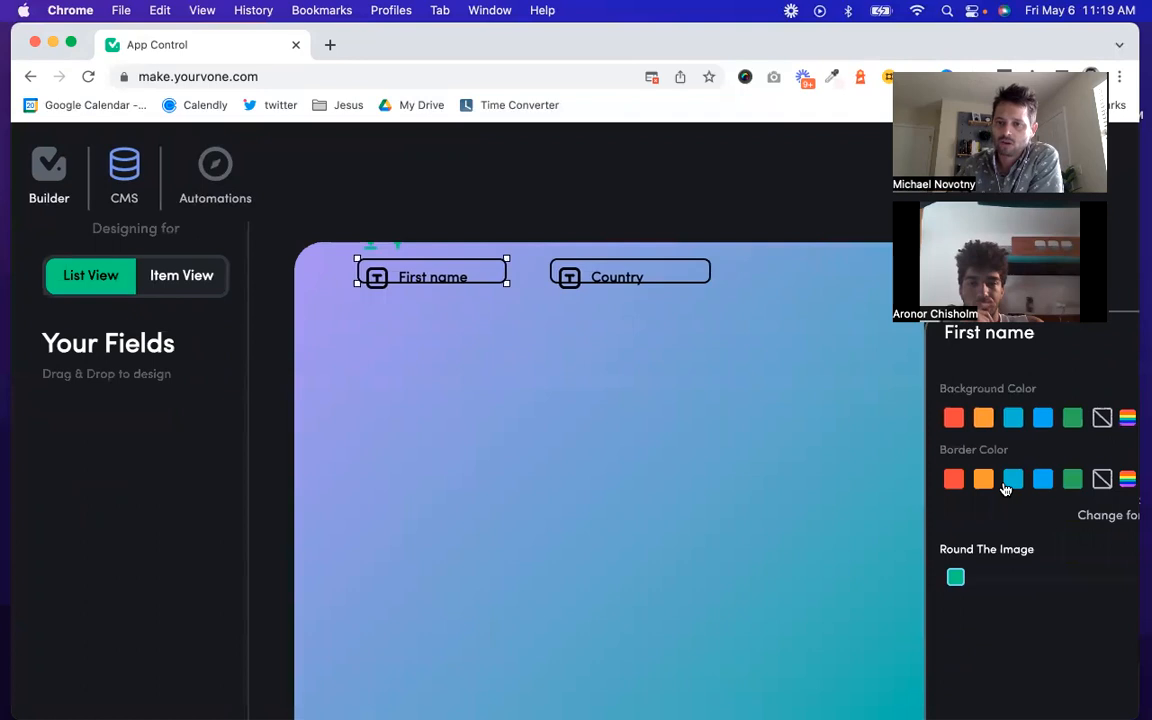
pyautogui.scroll(-1, 1040, 530)
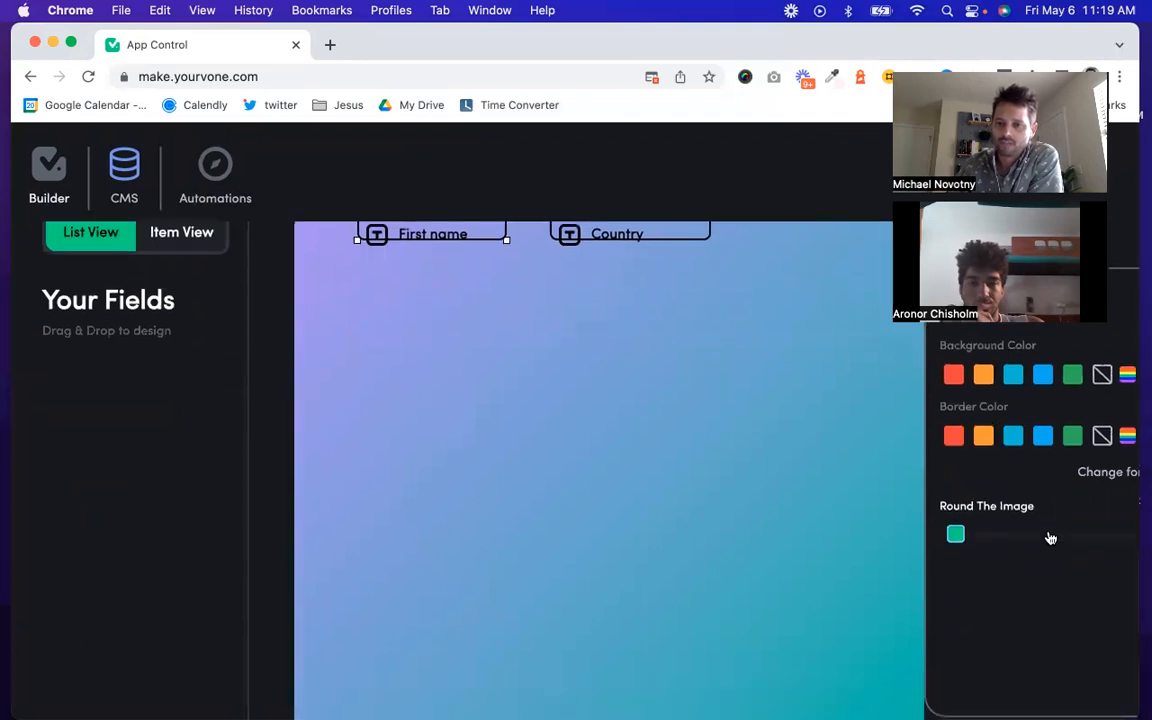
pyautogui.scroll(3, 1050, 539)
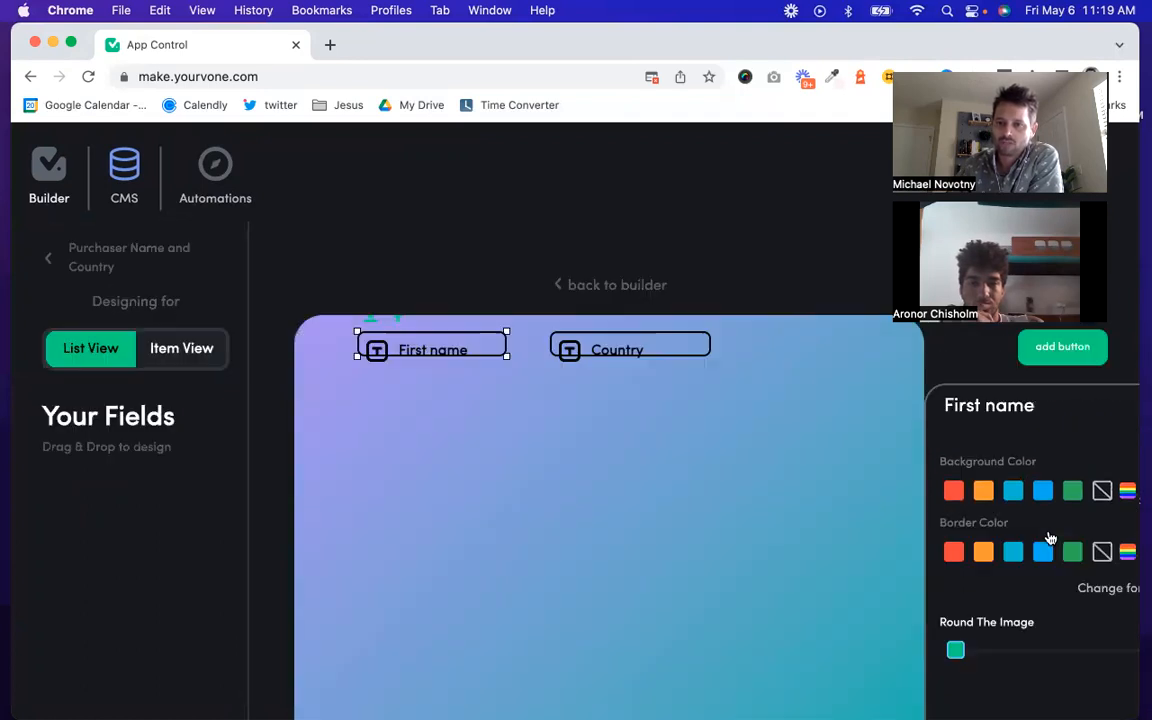
# Step: Add a button to the list view design, place it below the First name field and shrink it to about that field's width
pyautogui.click(1066, 357)
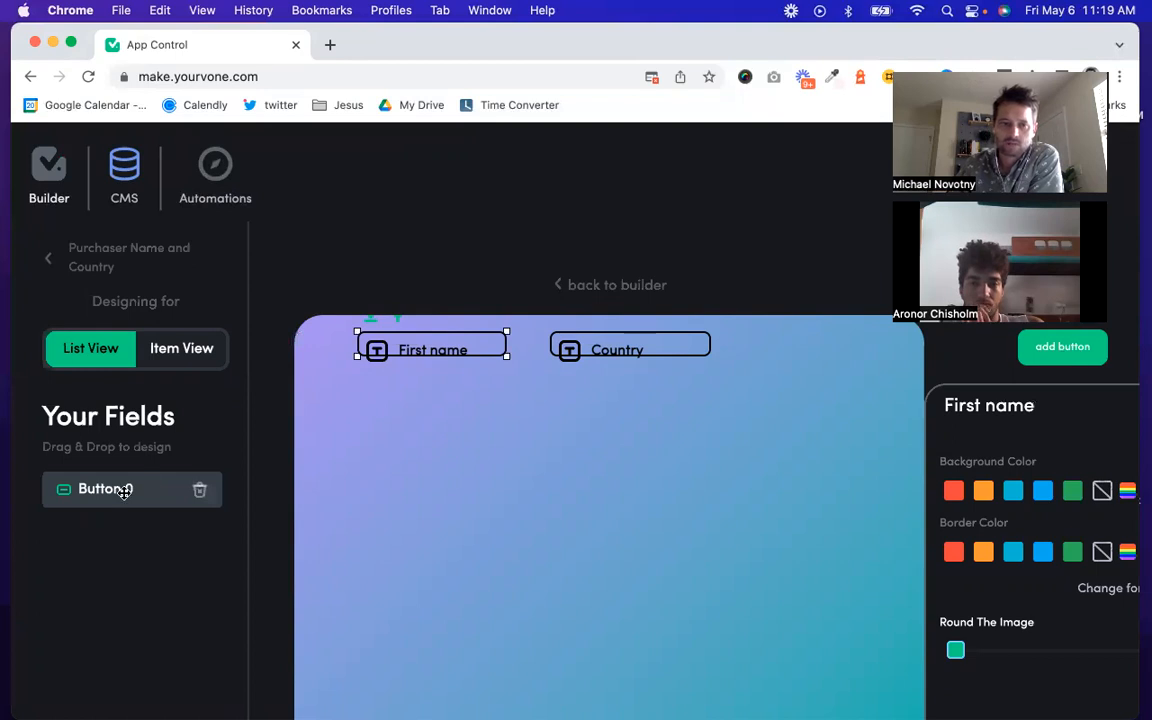
pyautogui.moveTo(126, 492); pyautogui.dragTo(397, 381)
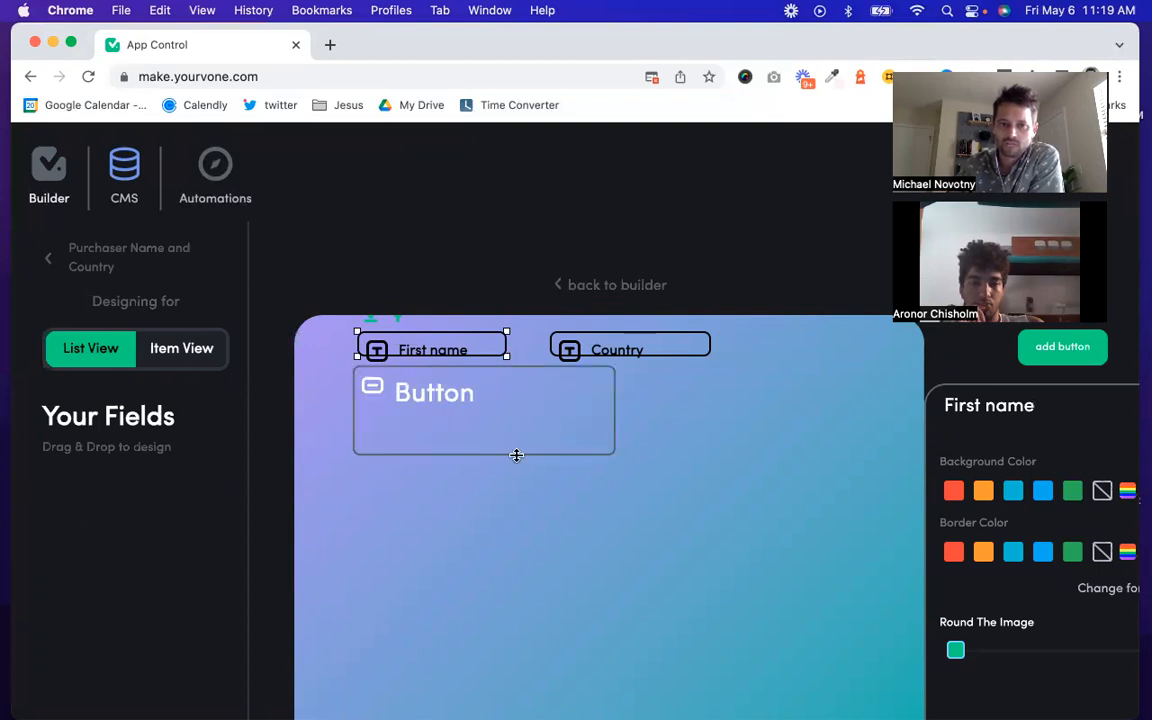
pyautogui.moveTo(527, 455); pyautogui.dragTo(527, 406)
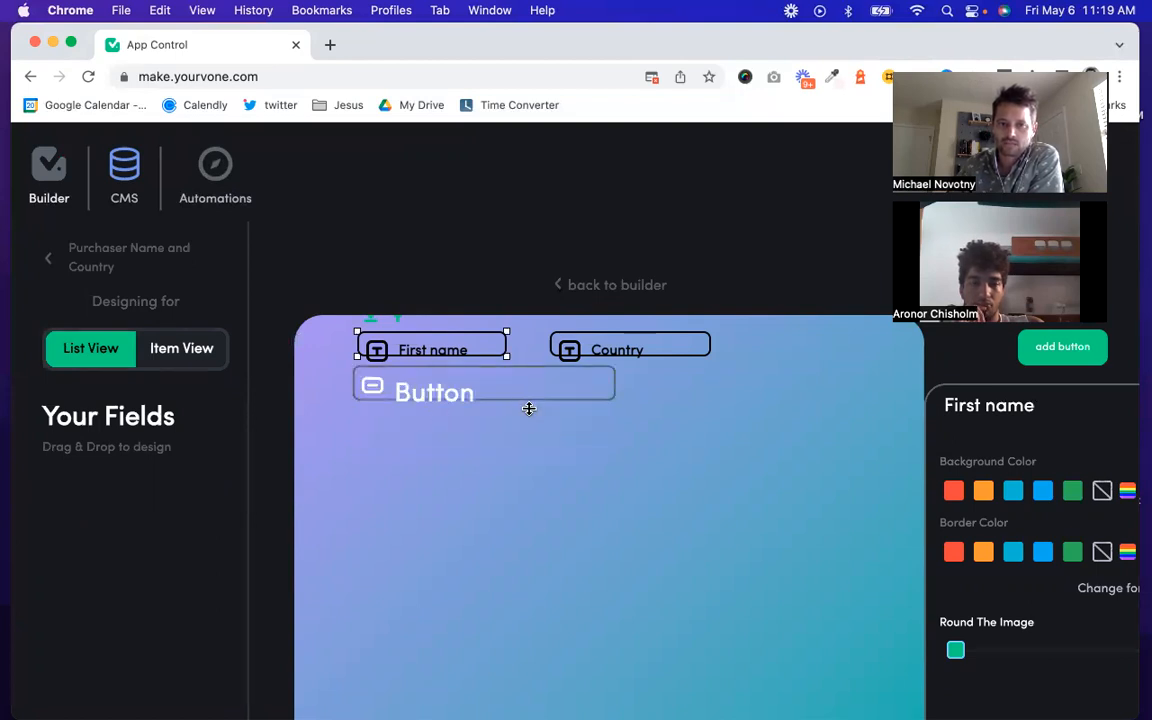
pyautogui.moveTo(609, 398); pyautogui.dragTo(506, 391)
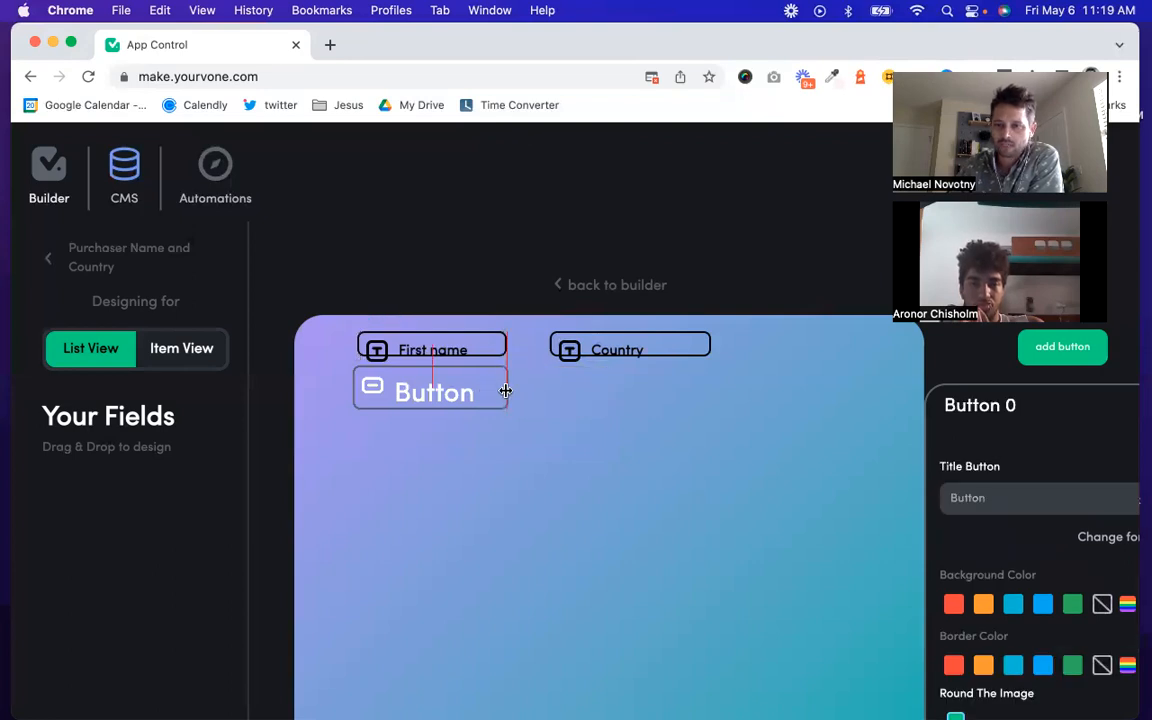
# Step: Review the new button's color, rounding, action and text style settings, including font size, alignment and font family
pyautogui.scroll(-1, 1047, 597)
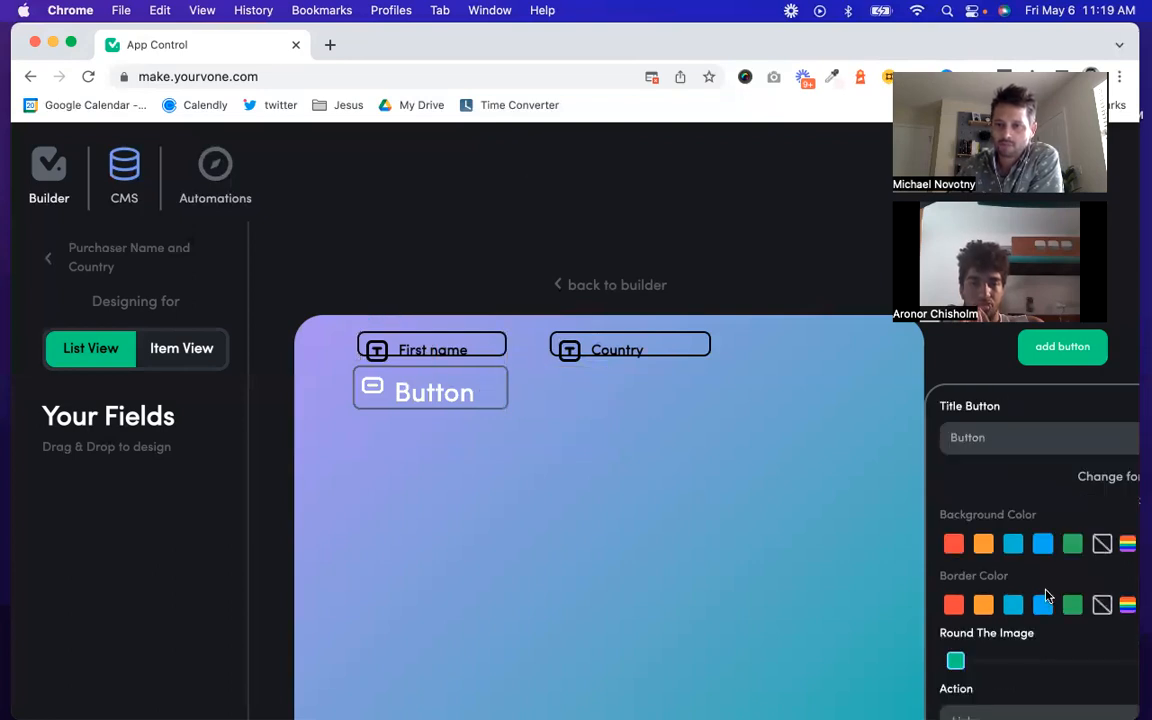
pyautogui.scroll(-1, 1045, 597)
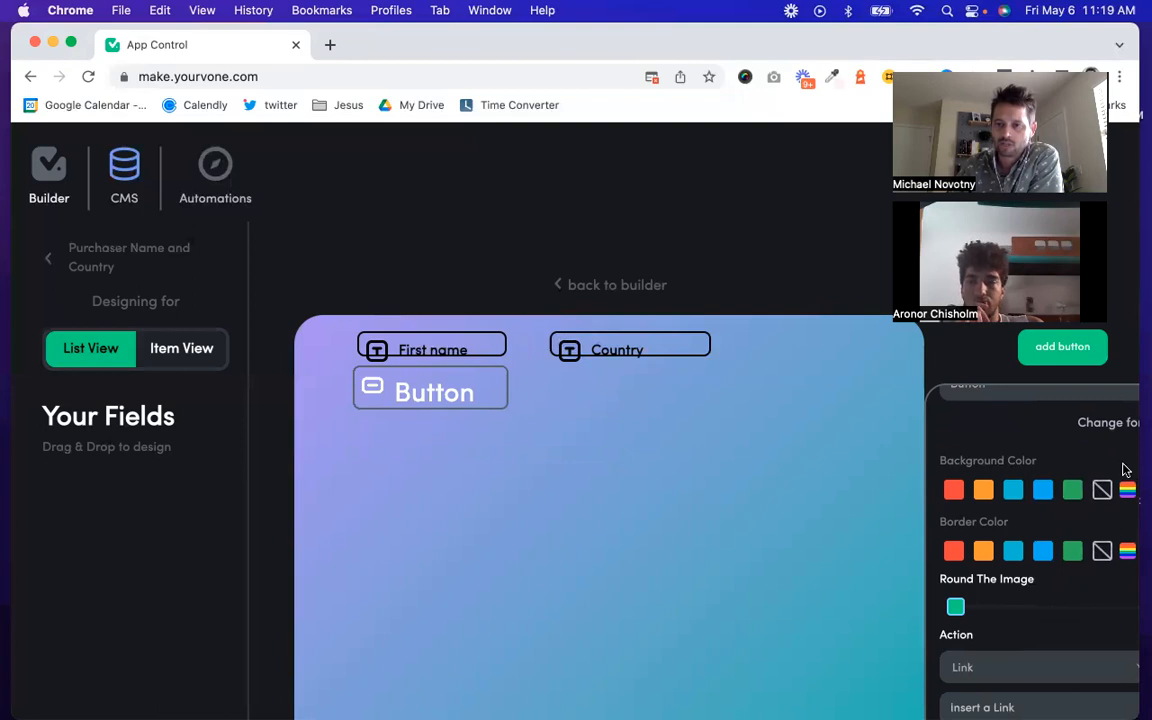
pyautogui.scroll(-5, 1032, 687)
pyautogui.click(1034, 683)
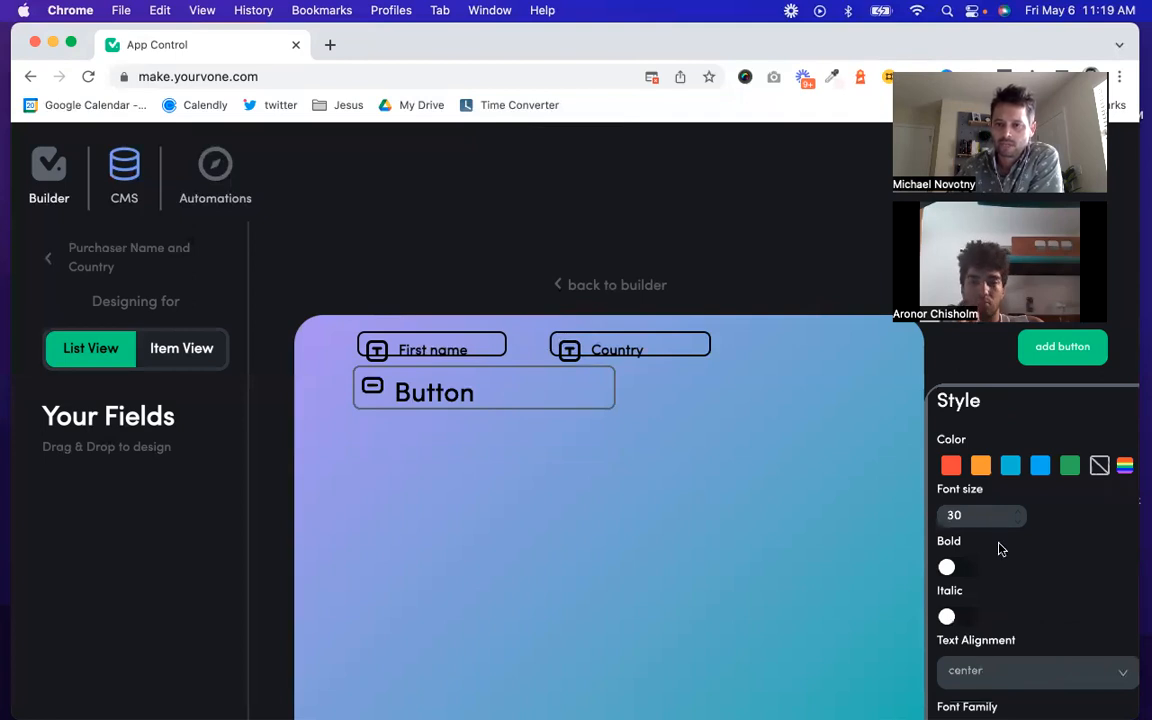
pyautogui.scroll(-1, 1000, 549)
pyautogui.scroll(-3, 1005, 643)
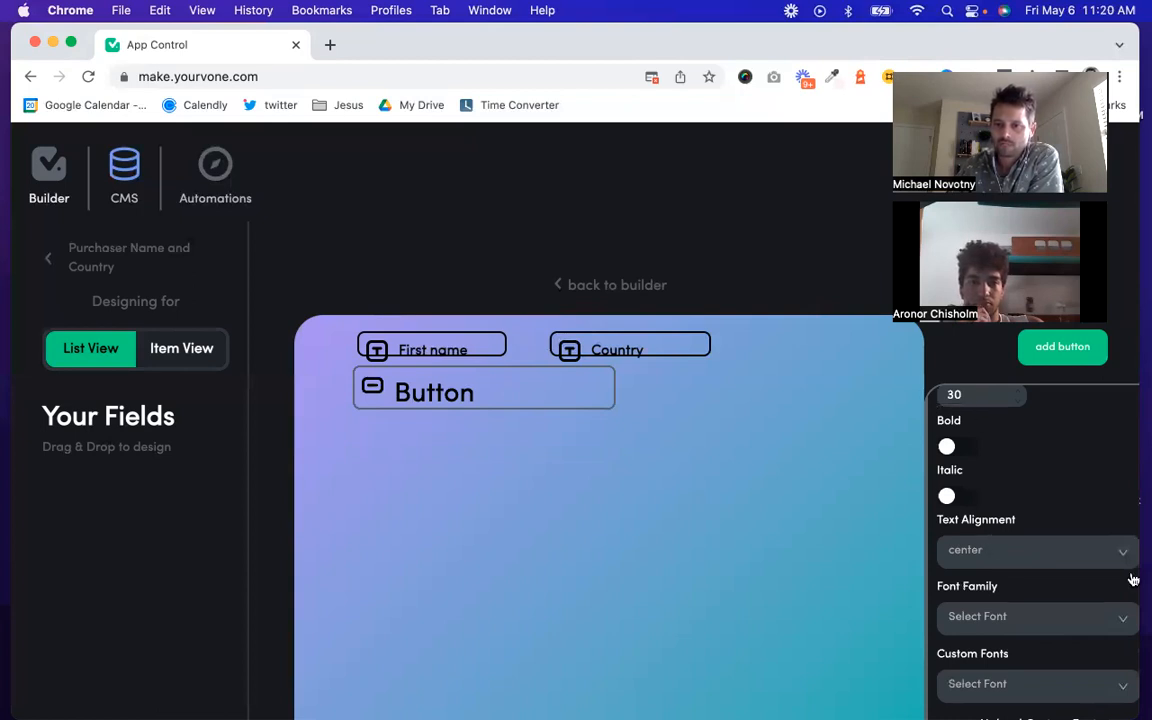
# Step: Remove the new button's border color and return to the page builder
pyautogui.scroll(10, 1103, 576)
pyautogui.click(1100, 574)
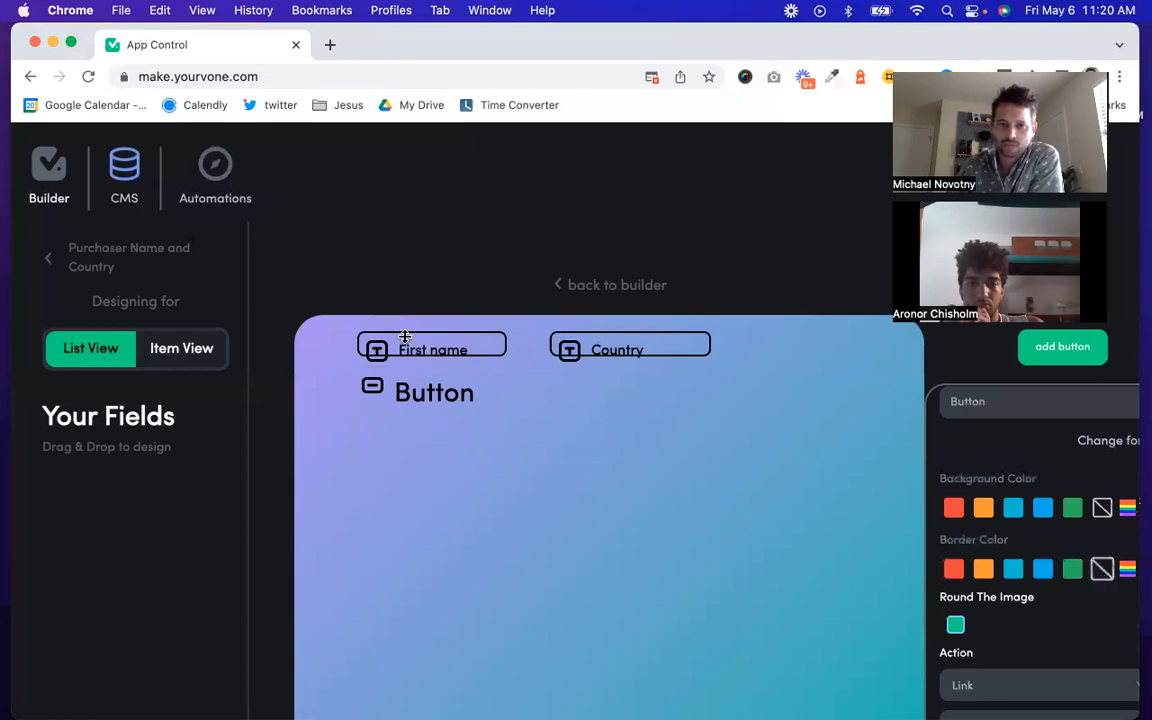
pyautogui.click(594, 290)
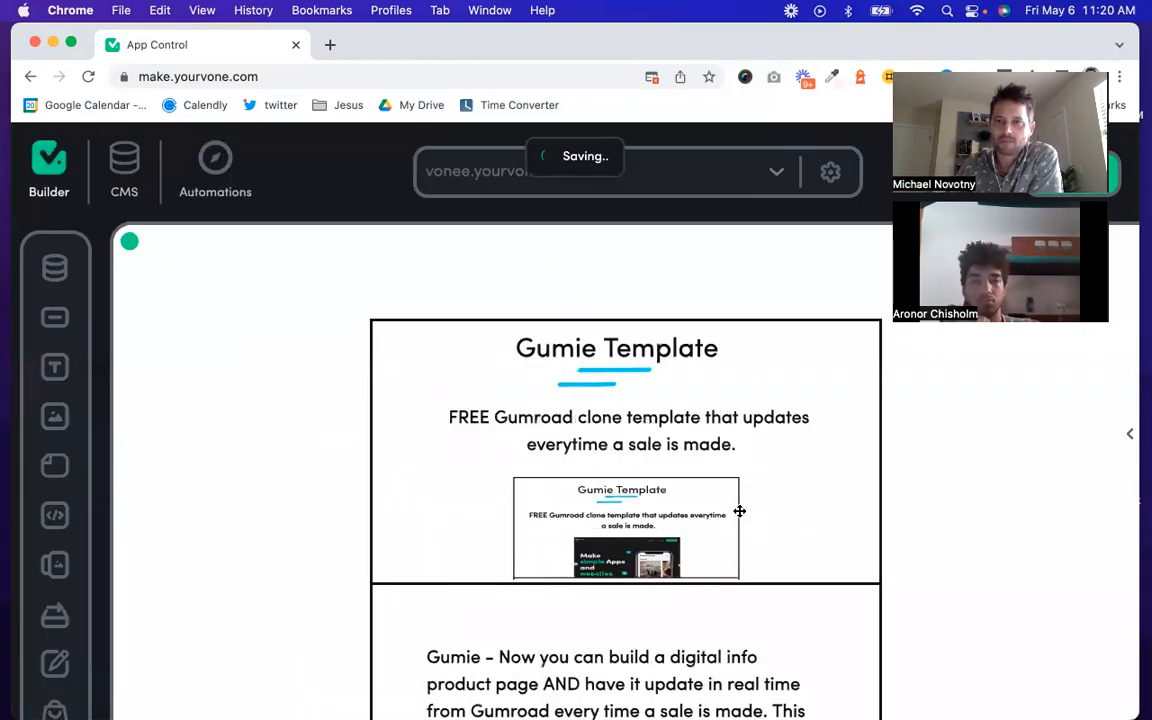
# Step: Examine the Purchaser Name and Country list in the page's NEW section, including how the button and fields fit the component
pyautogui.scroll(-5, 739, 506)
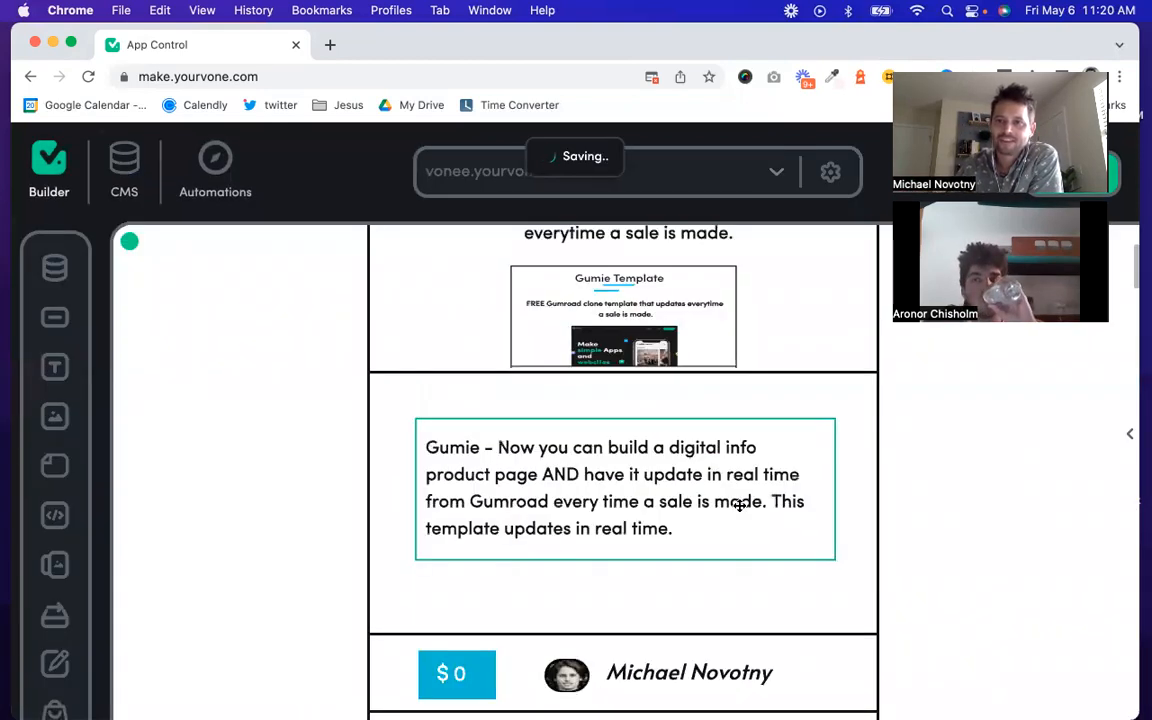
pyautogui.scroll(-3, 739, 506)
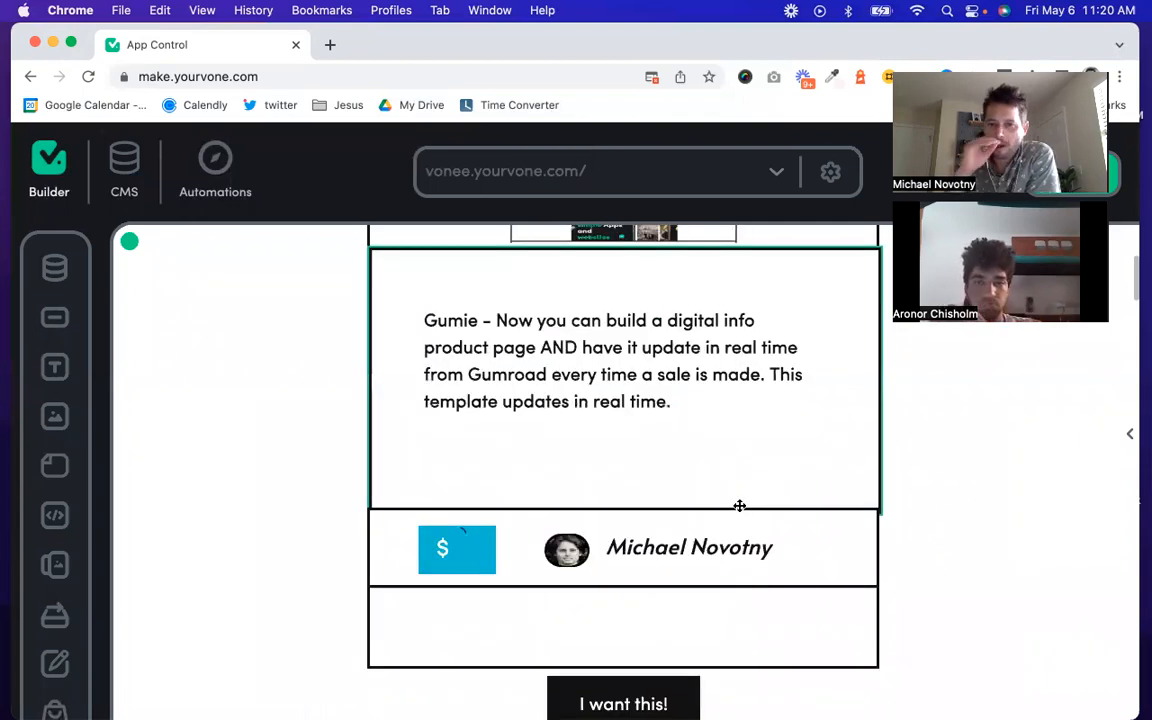
pyautogui.scroll(-10, 739, 506)
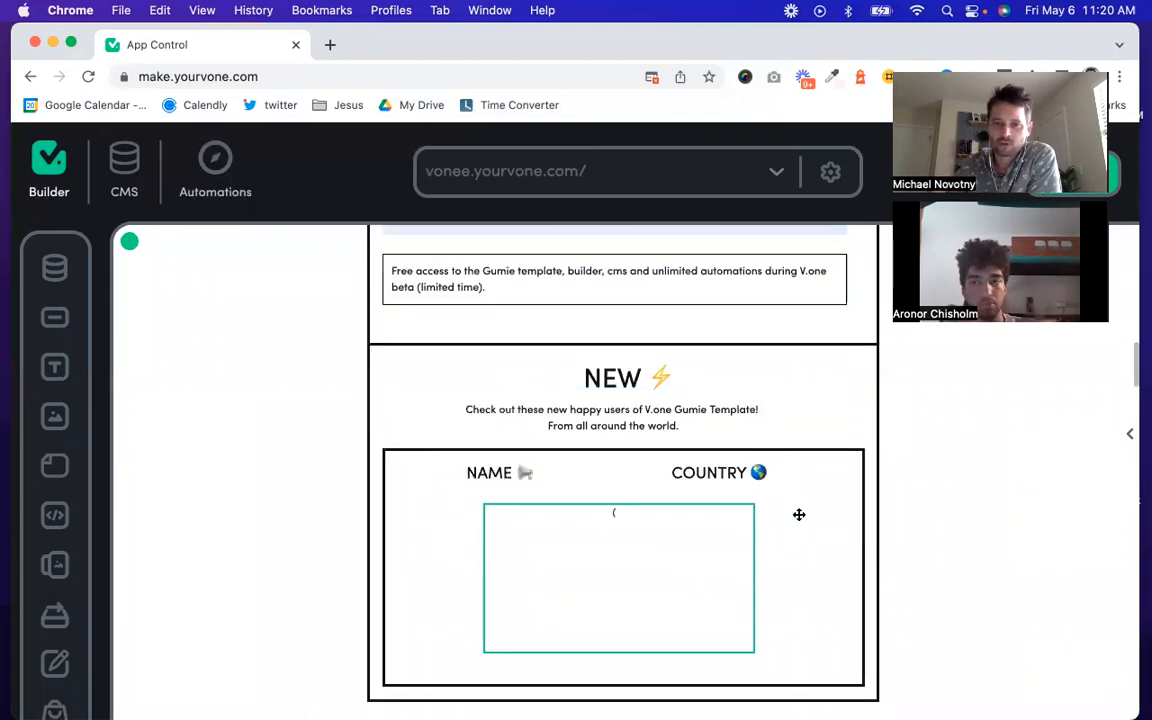
pyautogui.click(799, 514)
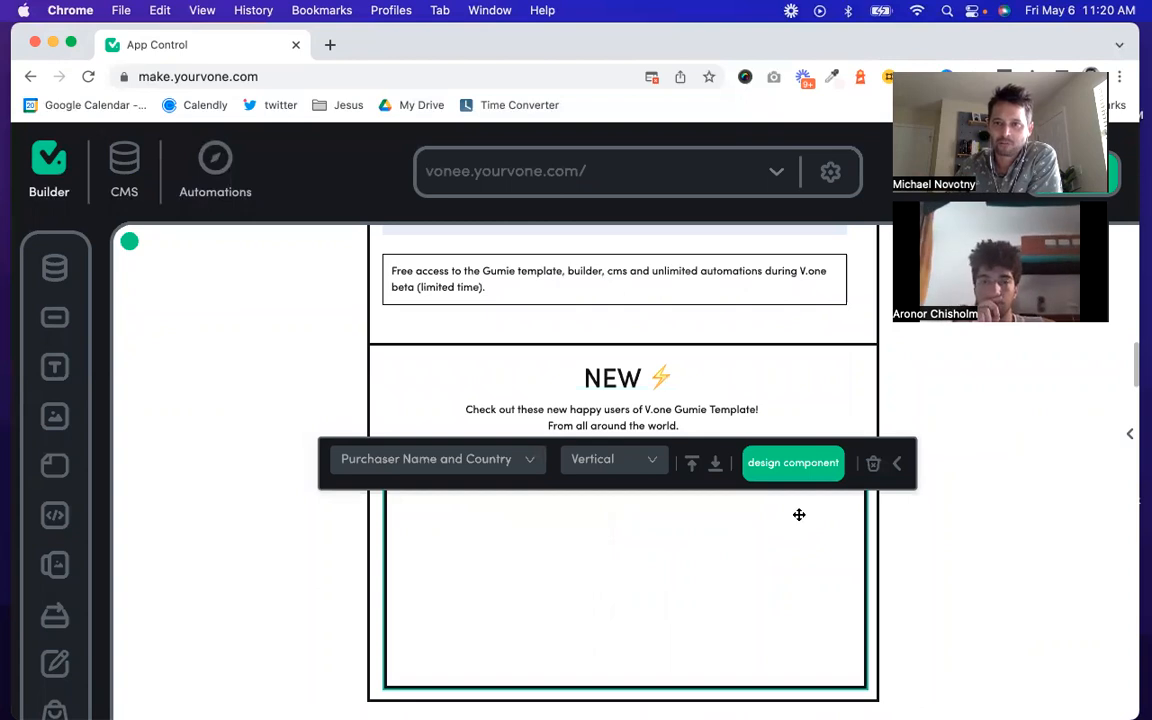
pyautogui.click(610, 561)
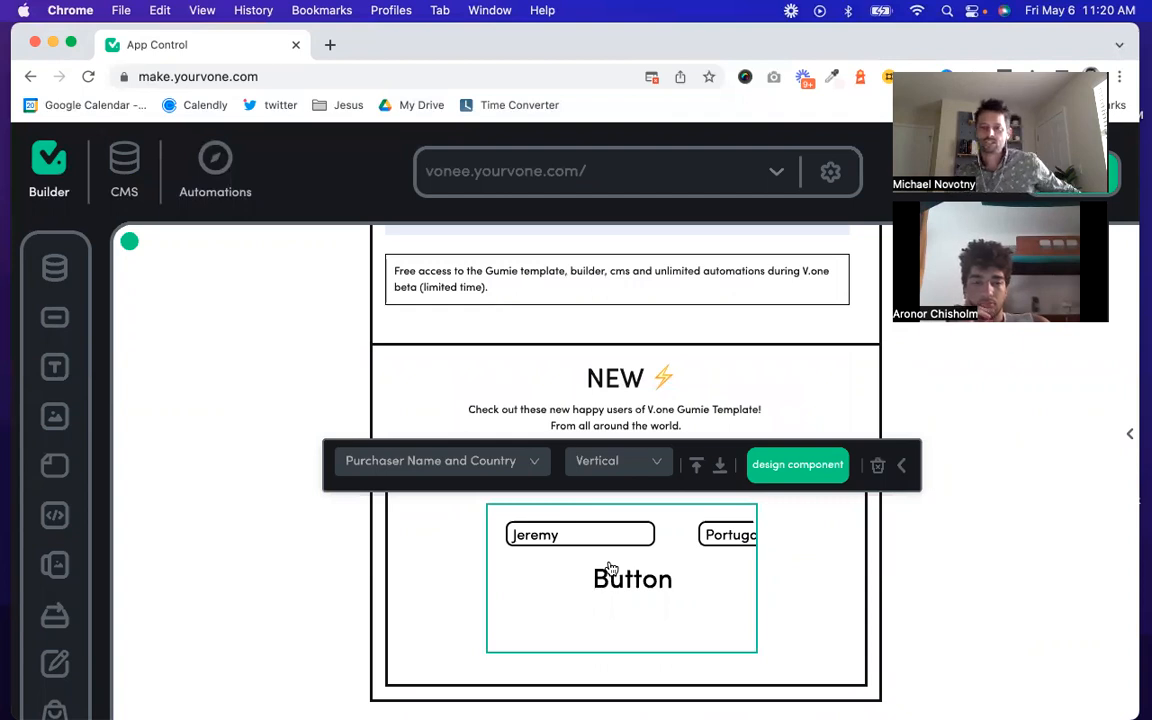
pyautogui.hscroll(1, 633, 538)
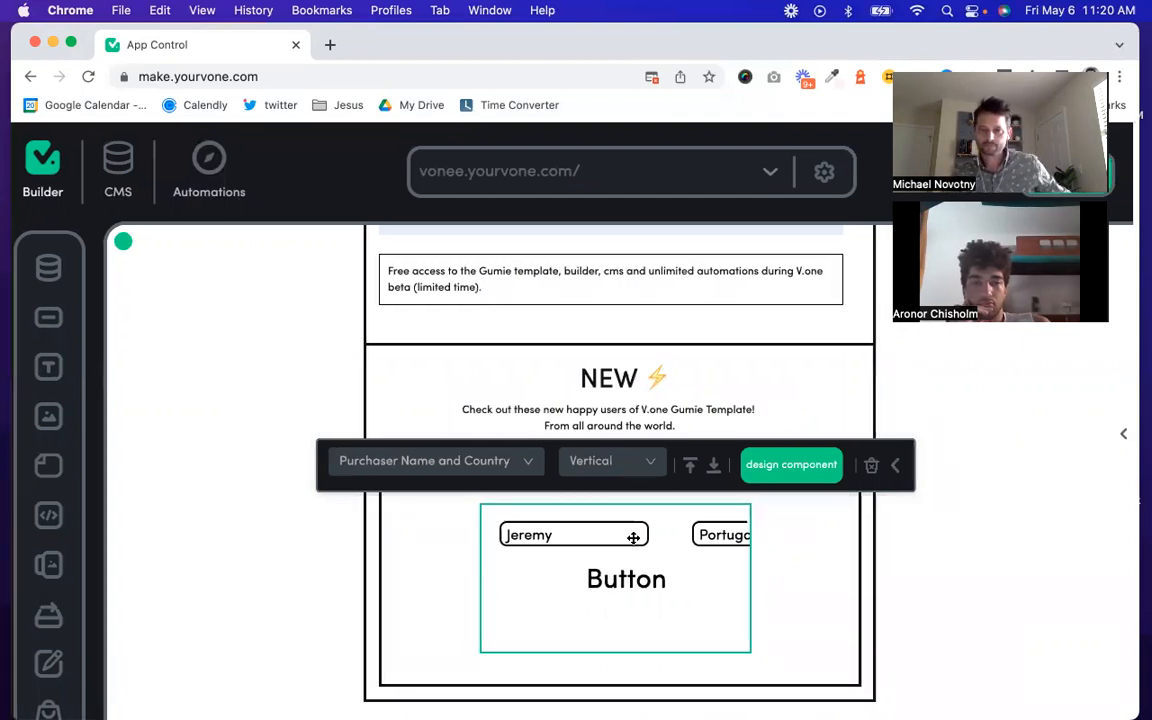
pyautogui.scroll(-2, 631, 588)
pyautogui.hscroll(-1, 631, 588)
pyautogui.scroll(2, 631, 588)
pyautogui.scroll(-2, 631, 588)
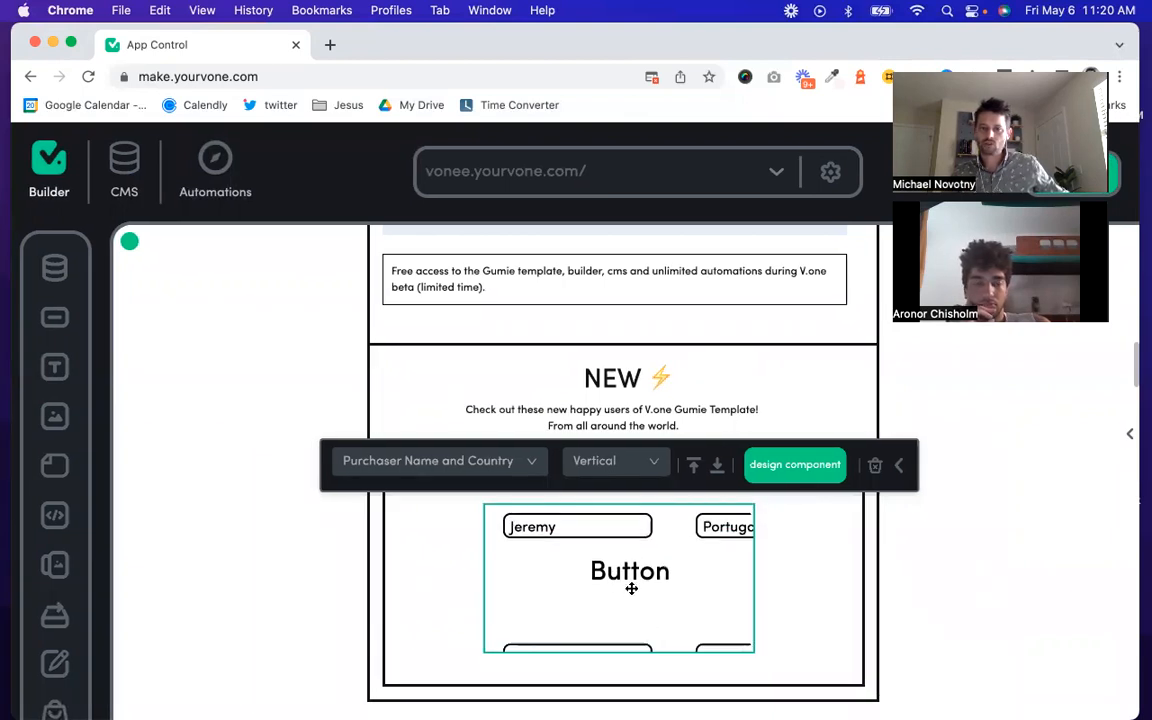
pyautogui.scroll(2, 630, 590)
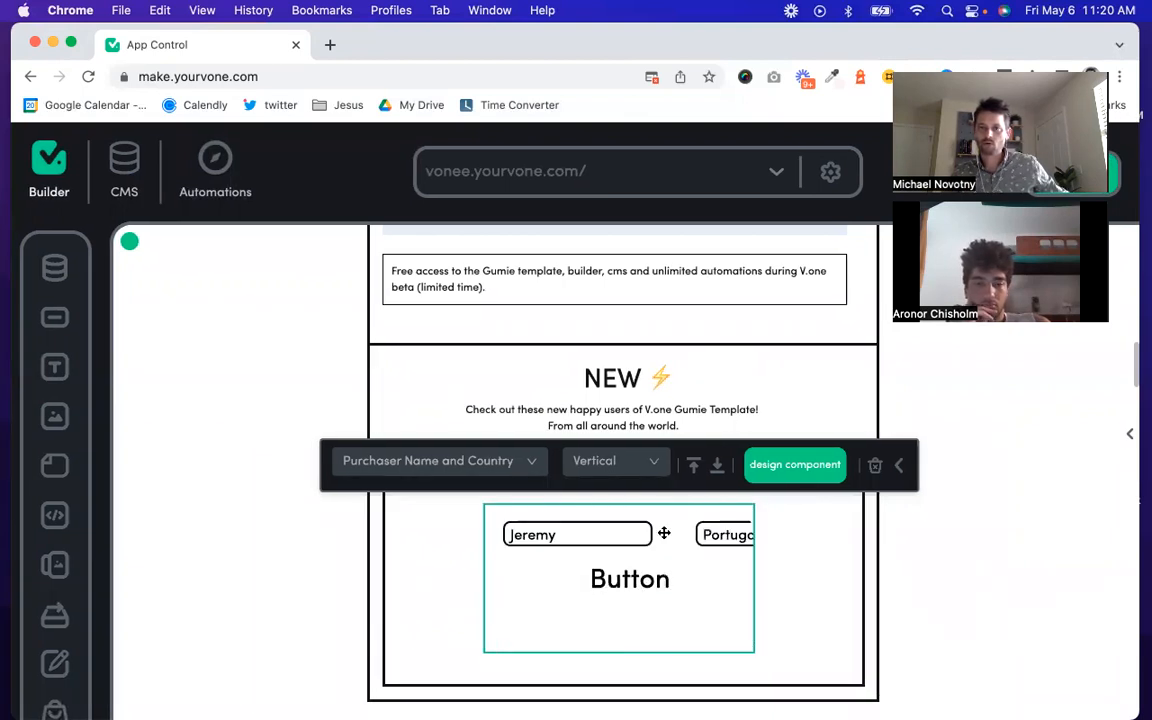
pyautogui.hscroll(-1, 663, 533)
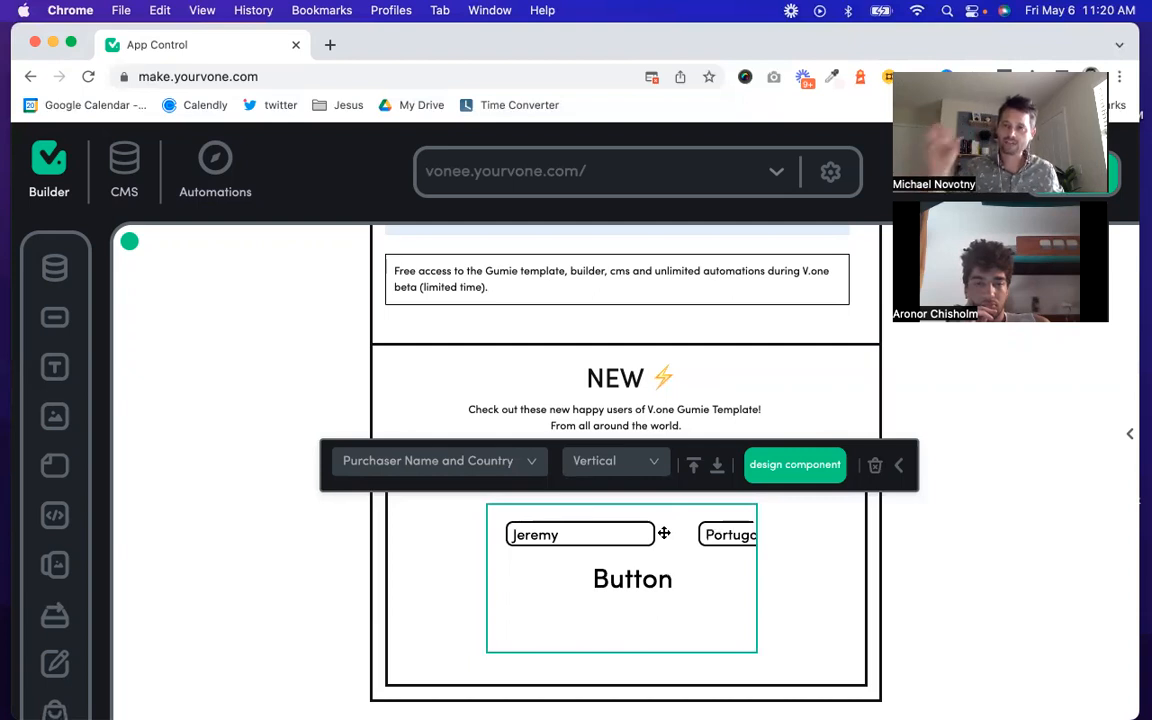
# Step: Shrink the list's button to about the name field's width and place it directly beneath that field
pyautogui.click(634, 586)
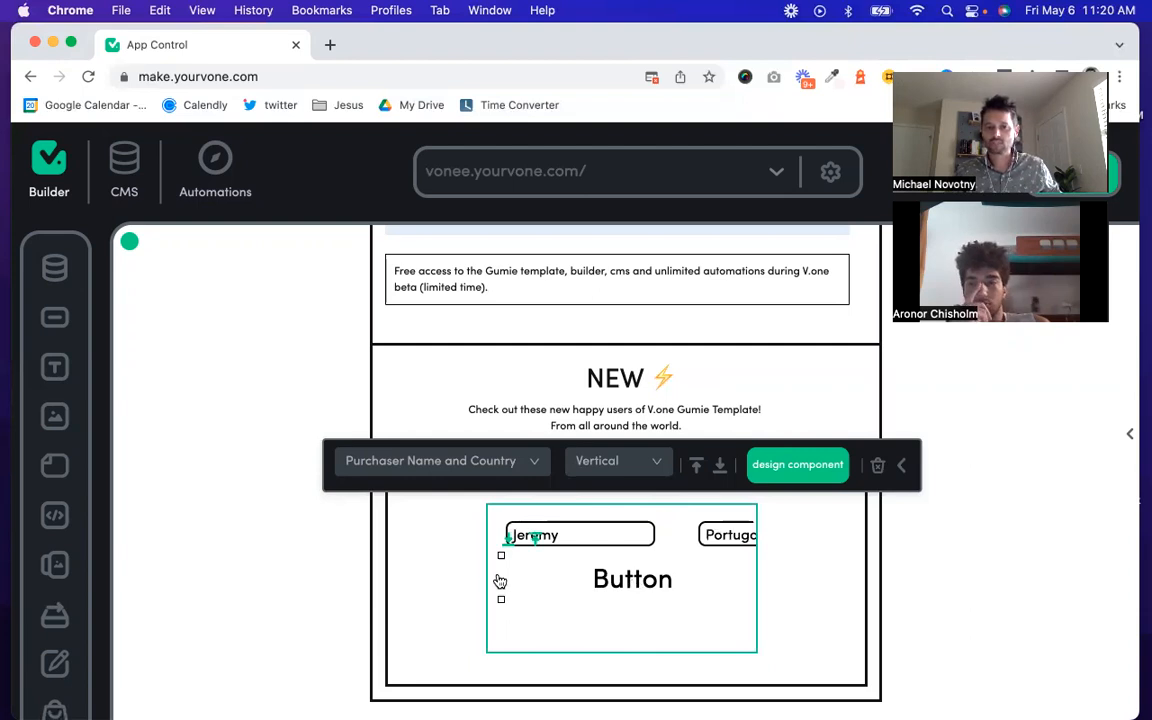
pyautogui.moveTo(498, 574); pyautogui.dragTo(624, 575)
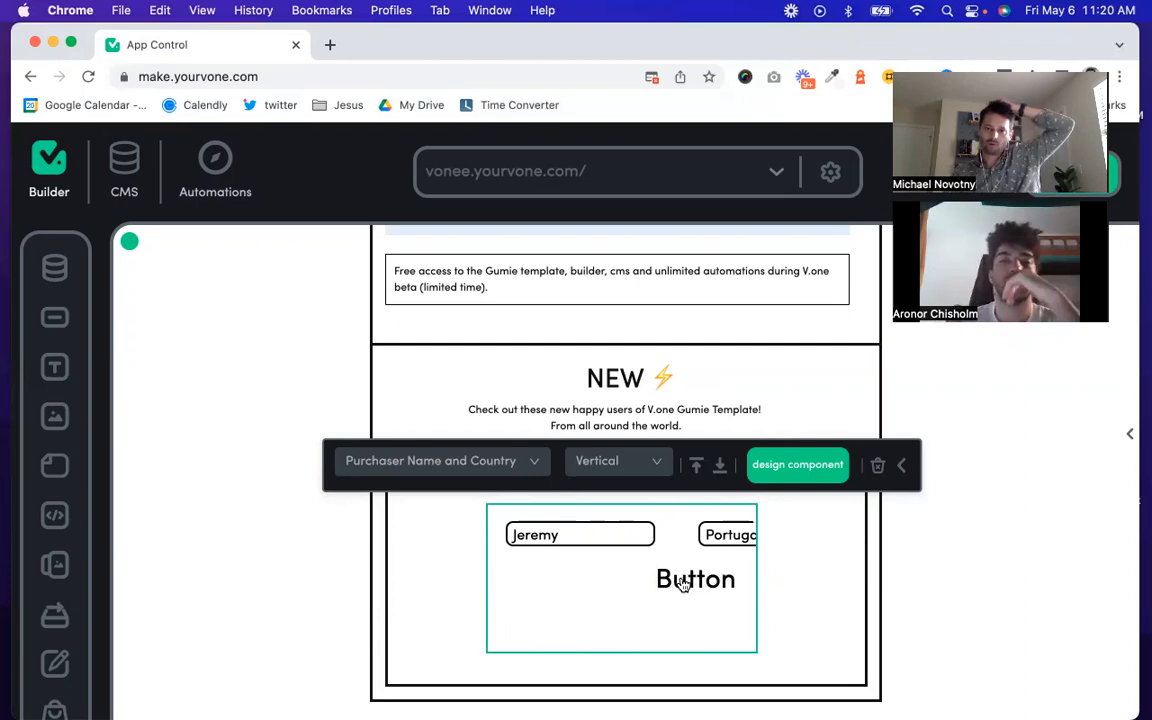
pyautogui.click(640, 587)
pyautogui.moveTo(640, 587); pyautogui.dragTo(565, 585)
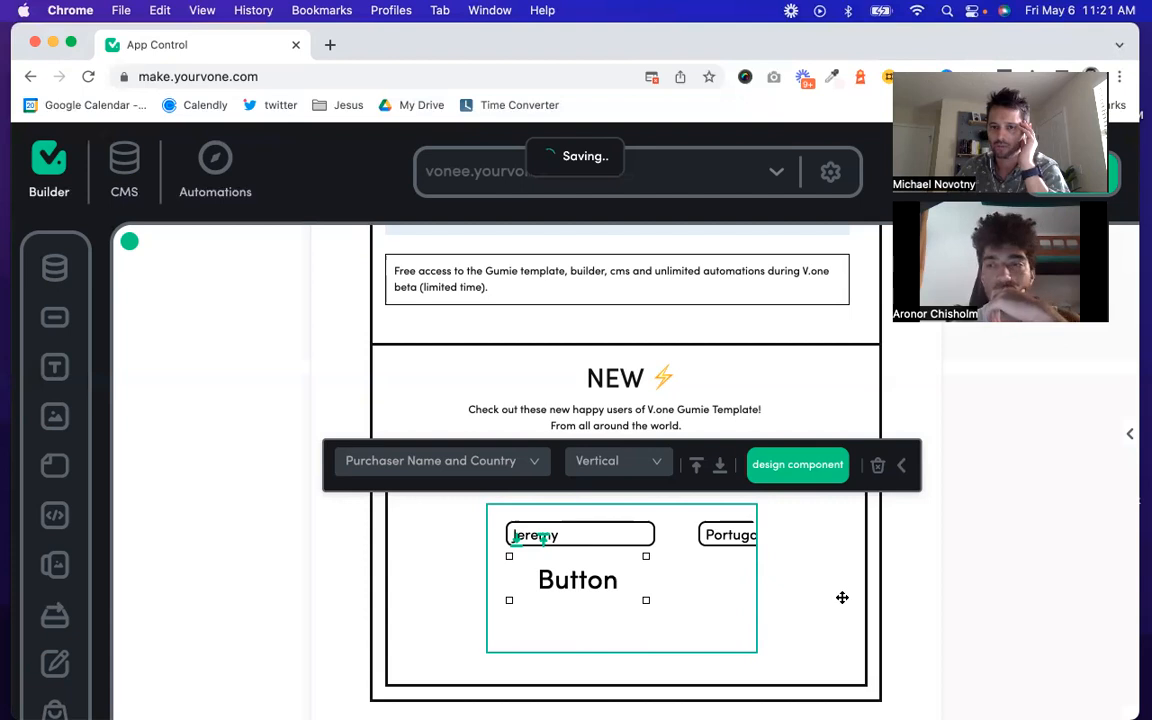
# Step: Widen the collection component to show more of the Country field, then shift it left beneath the NAME and COUNTRY headings
pyautogui.moveTo(842, 597); pyautogui.dragTo(844, 598)
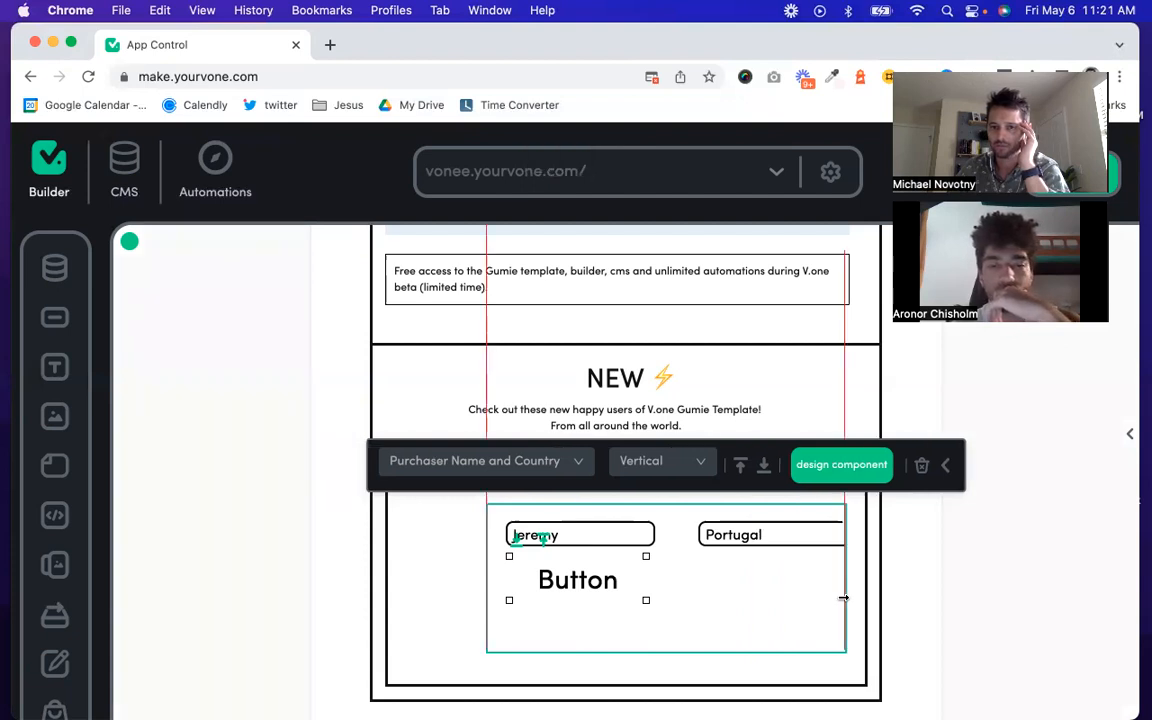
pyautogui.click(482, 583)
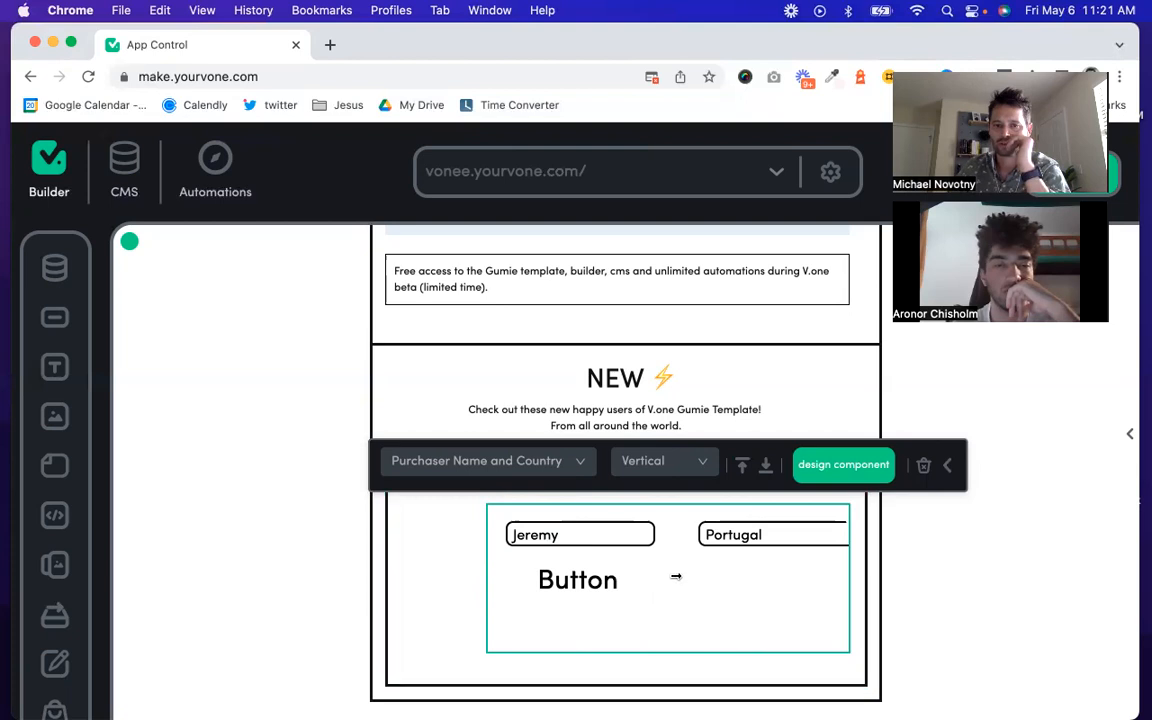
pyautogui.click(621, 574)
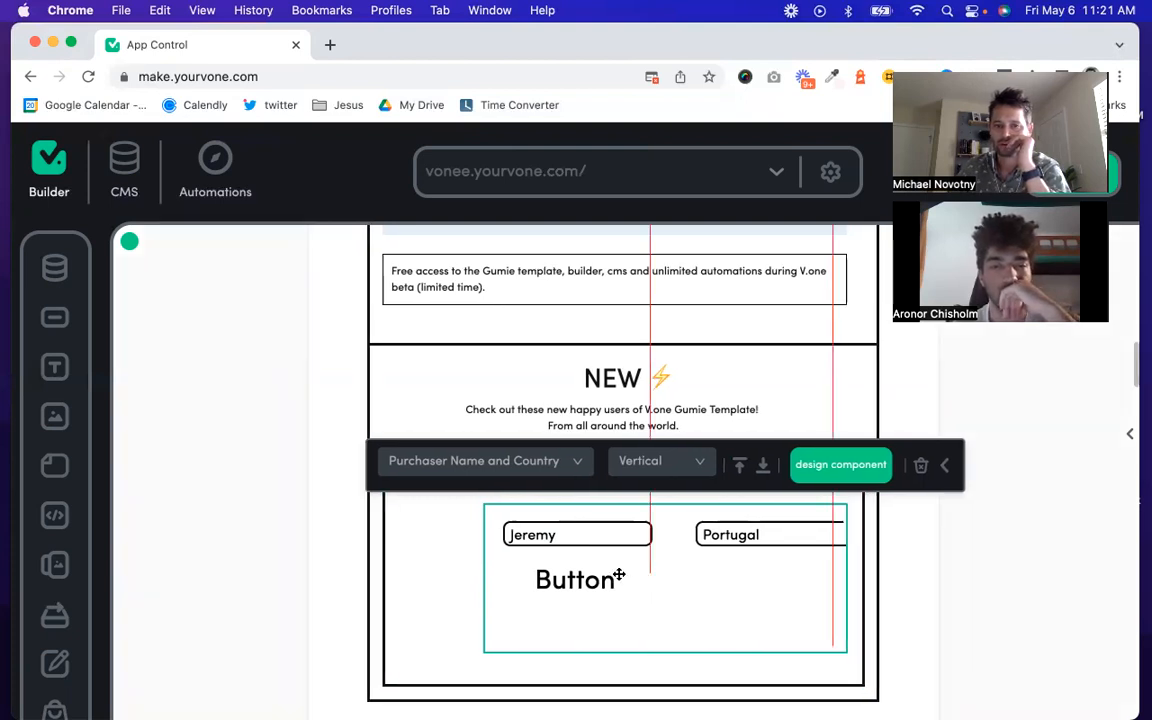
pyautogui.click(617, 578)
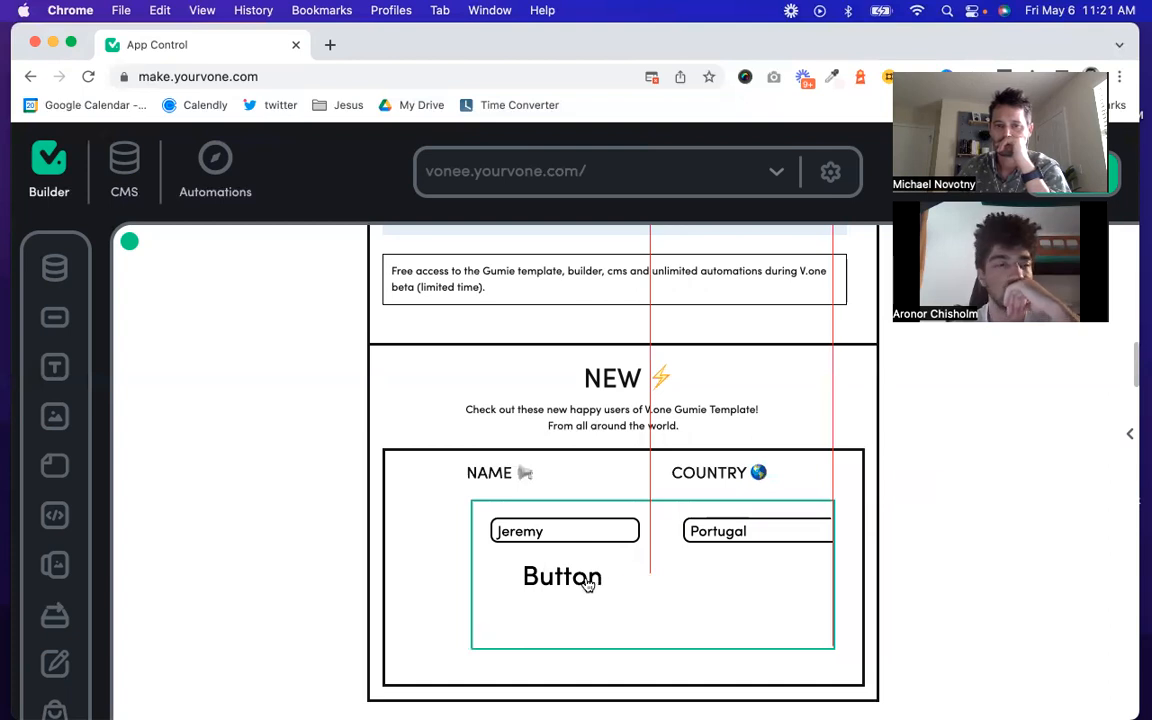
pyautogui.click(571, 588)
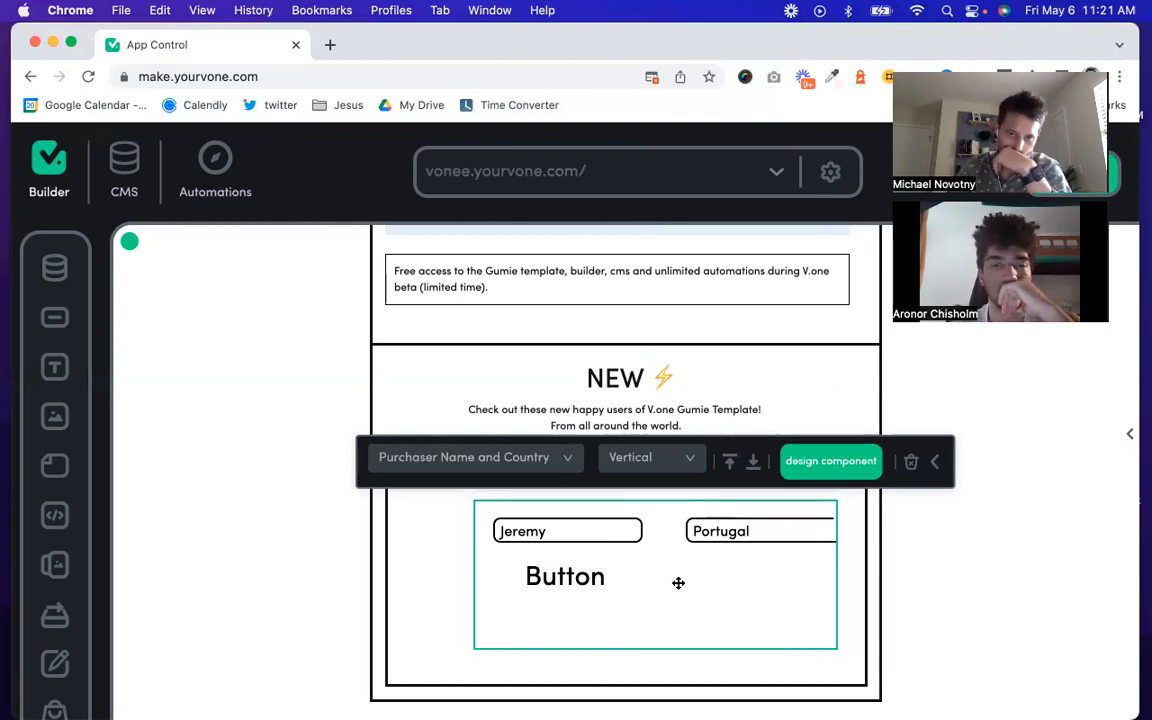
pyautogui.moveTo(642, 582); pyautogui.dragTo(571, 589)
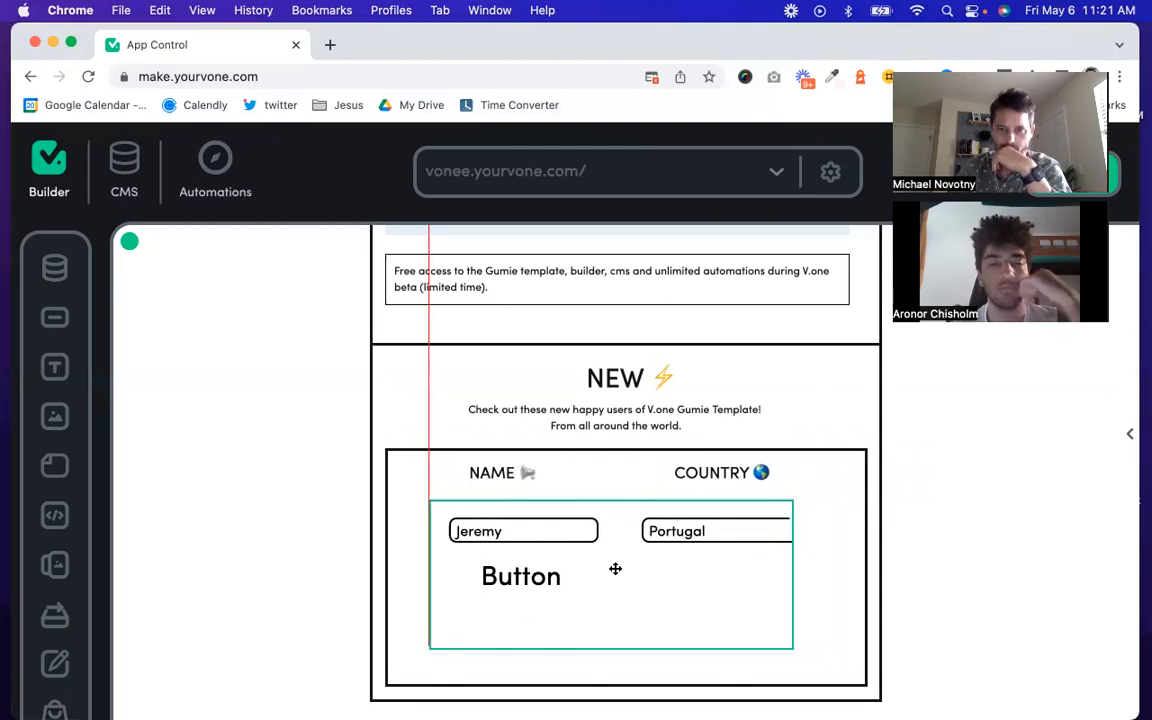
pyautogui.click(795, 585)
pyautogui.click(792, 585)
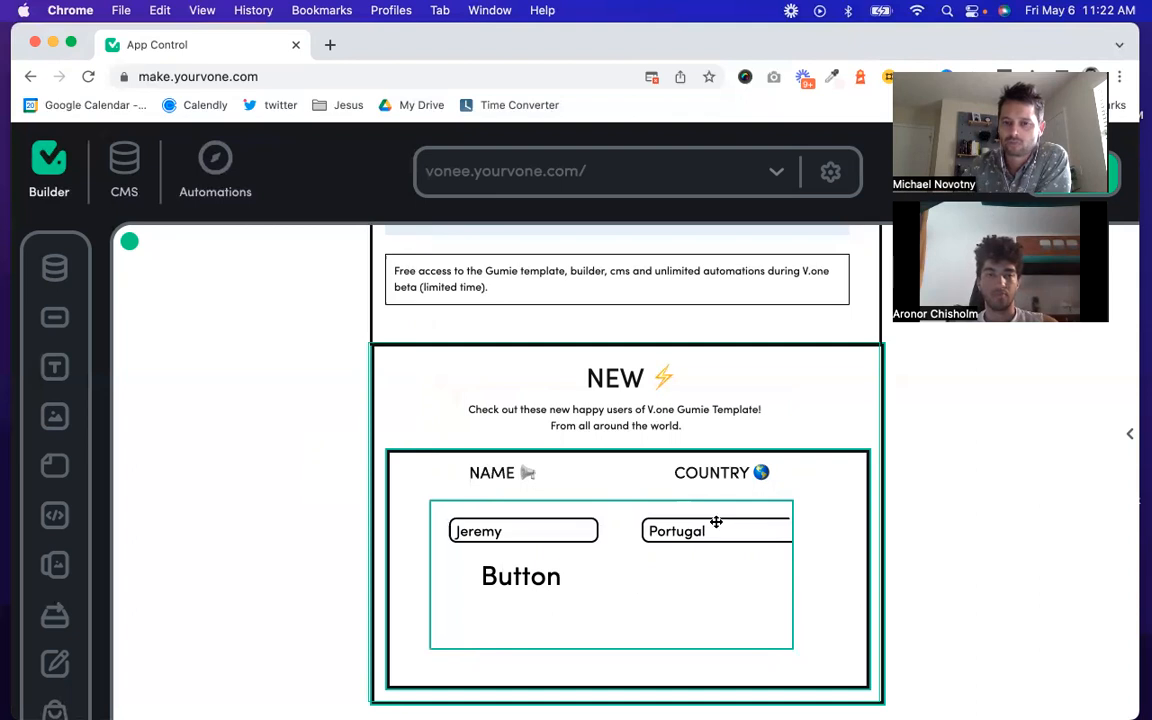
pyautogui.scroll(-2, 715, 522)
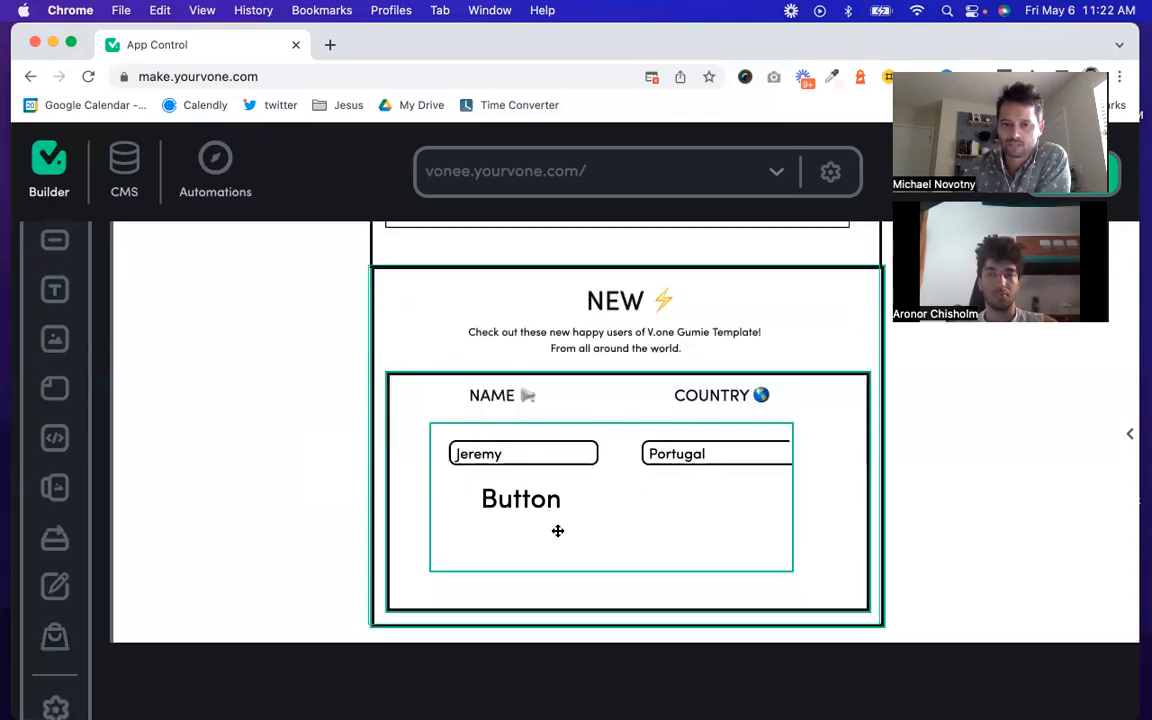
pyautogui.scroll(-1, 558, 531)
pyautogui.scroll(2, 495, 540)
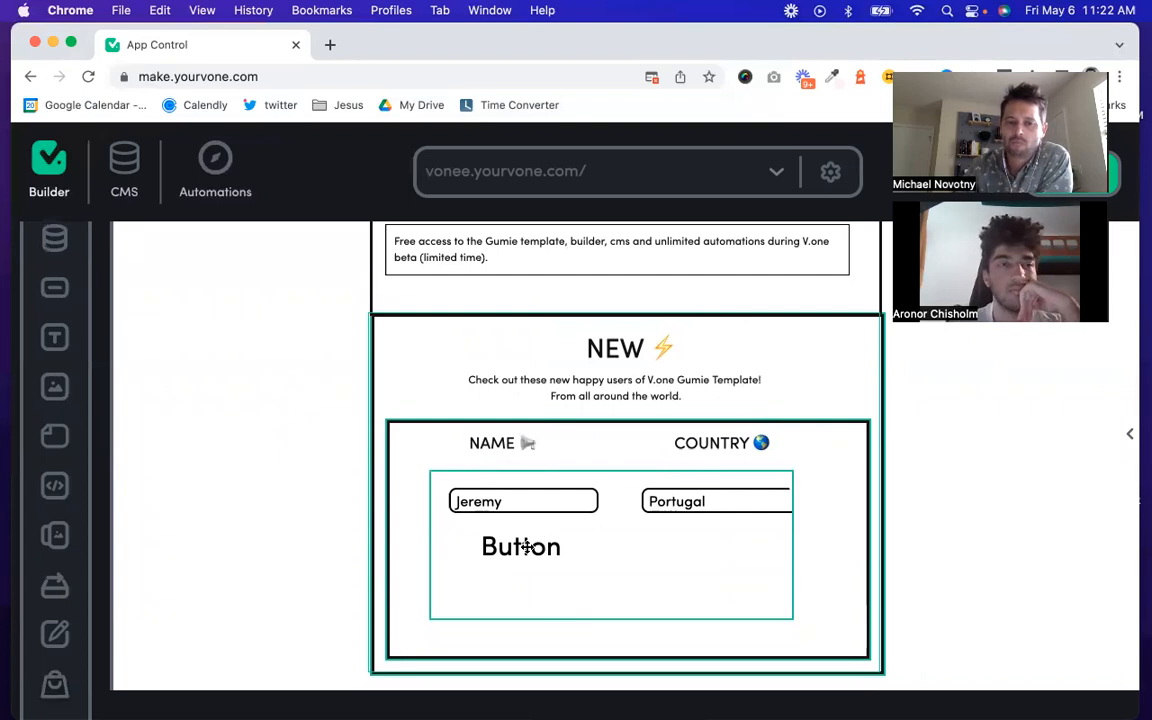
# Step: Look through the CMS collections and open Purchaser Name and Country to view its items
pyautogui.click(125, 170)
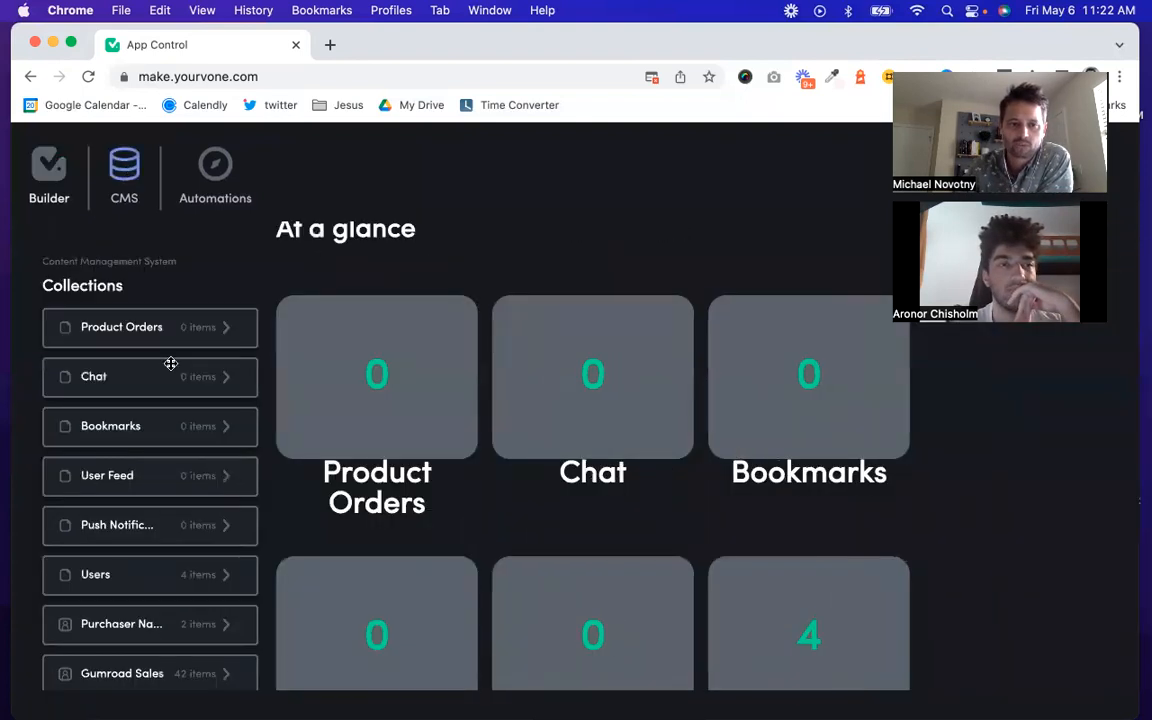
pyautogui.scroll(-3, 171, 364)
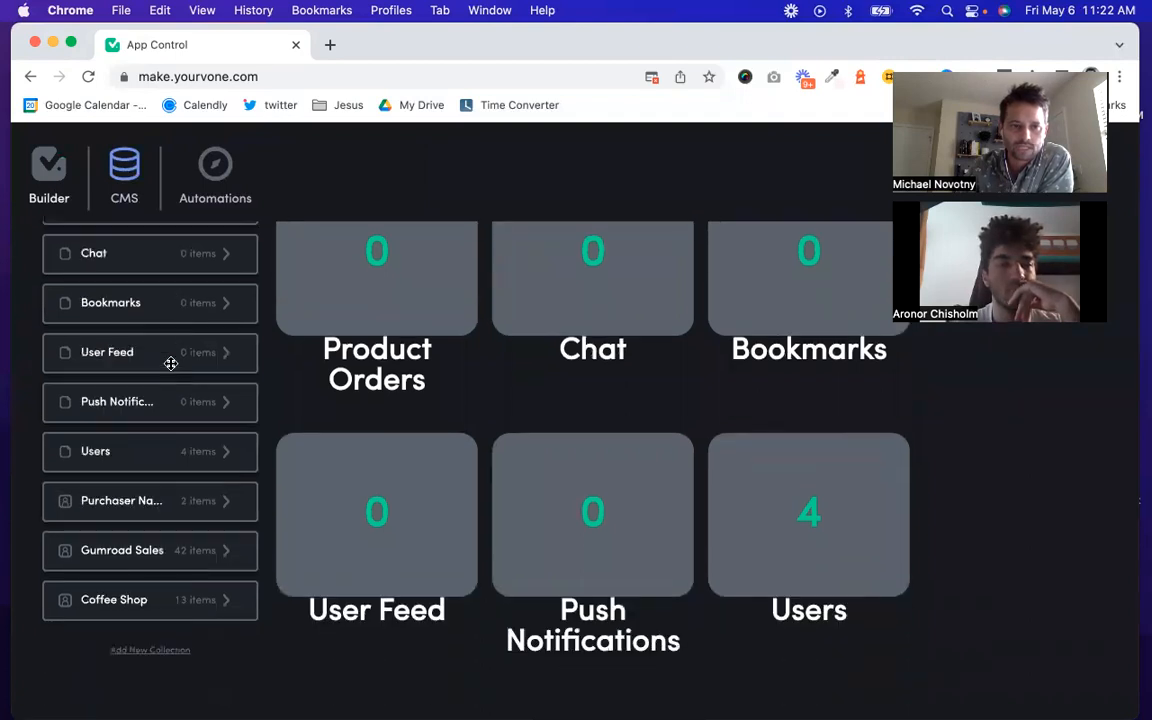
pyautogui.scroll(3, 134, 517)
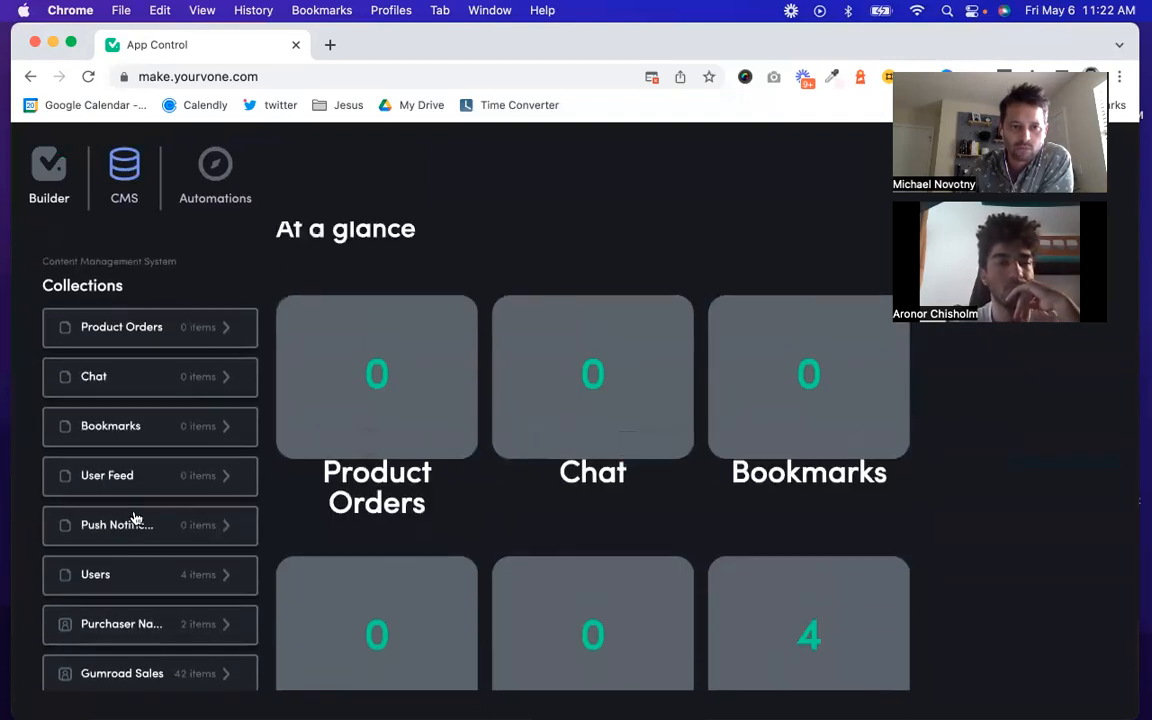
pyautogui.scroll(-3, 134, 517)
pyautogui.scroll(2, 134, 517)
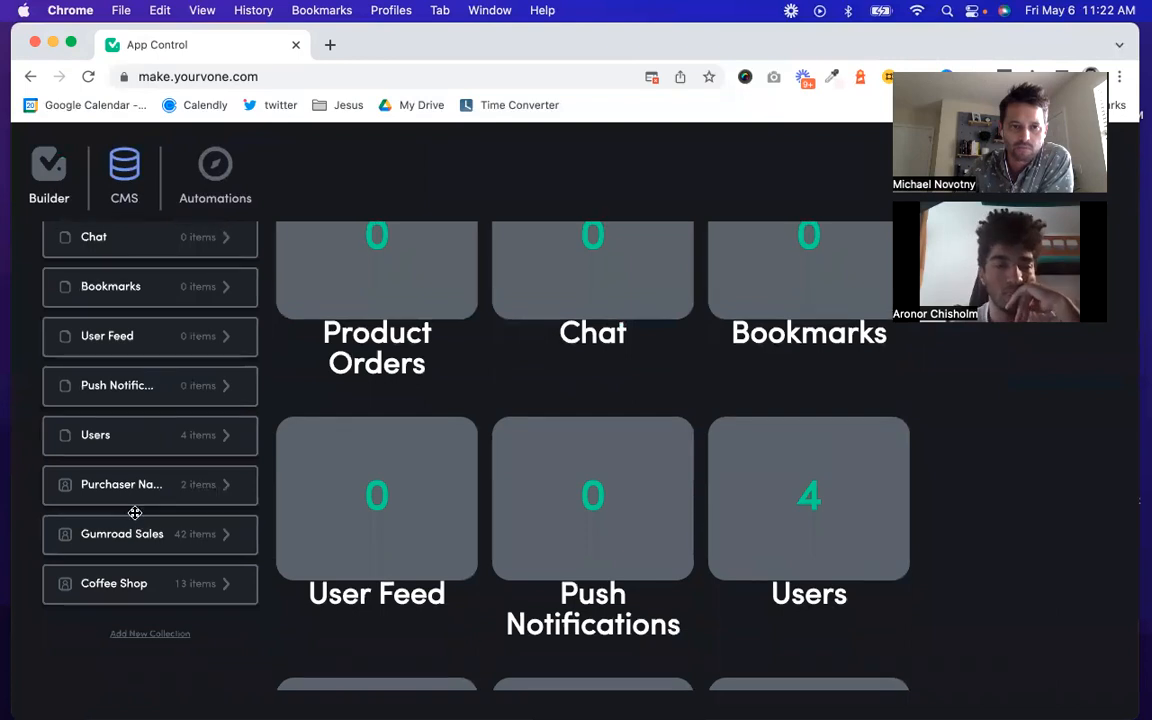
pyautogui.scroll(1, 147, 425)
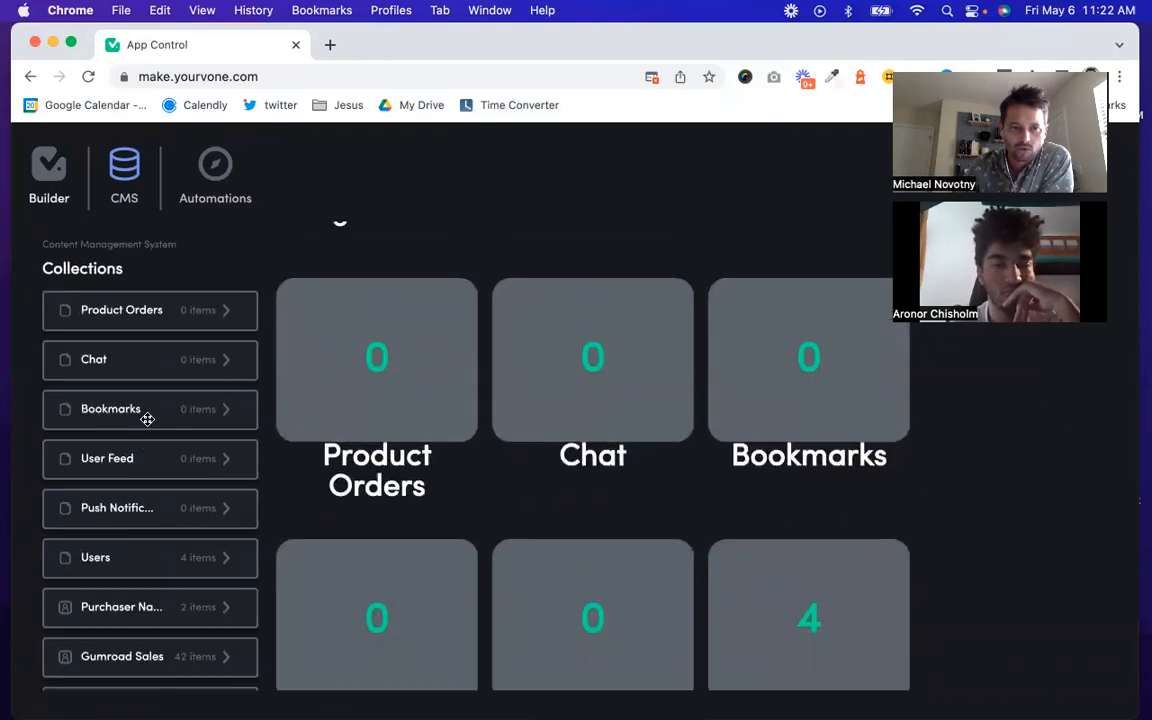
pyautogui.scroll(-3, 136, 501)
pyautogui.click(134, 500)
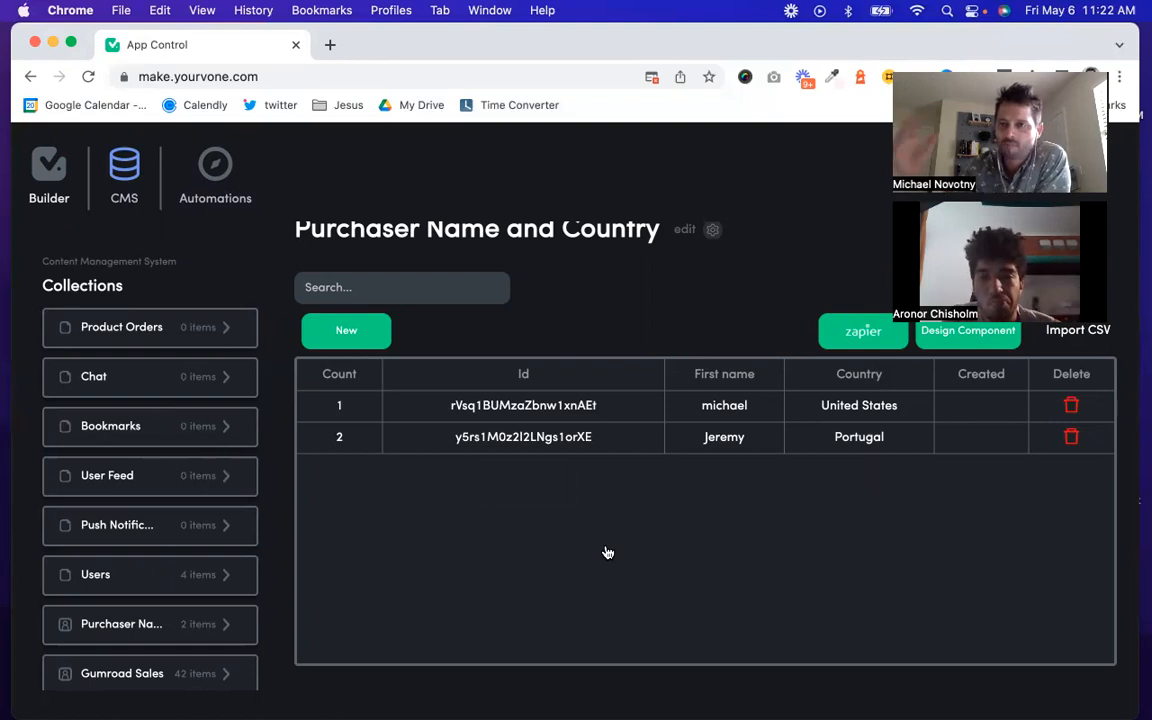
# Step: Return to the page builder, select the button in the NEW section's list and open the collection's component design
pyautogui.click(45, 181)
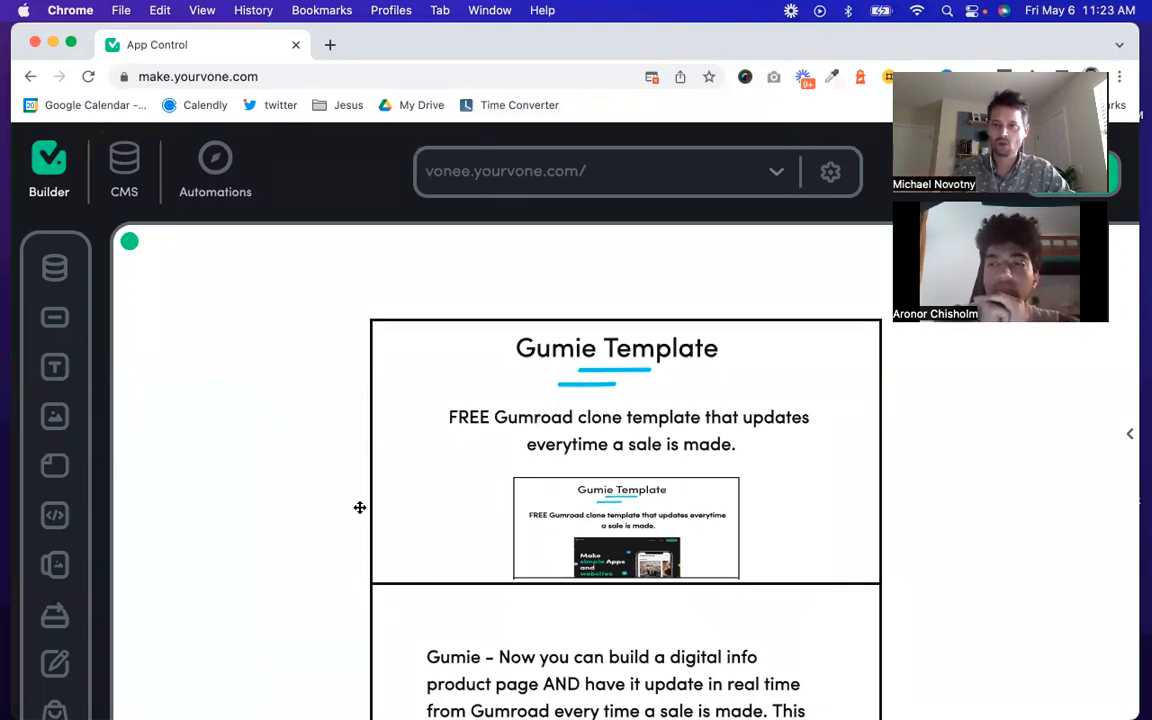
pyautogui.scroll(-1, 358, 513)
pyautogui.scroll(-1, 358, 513)
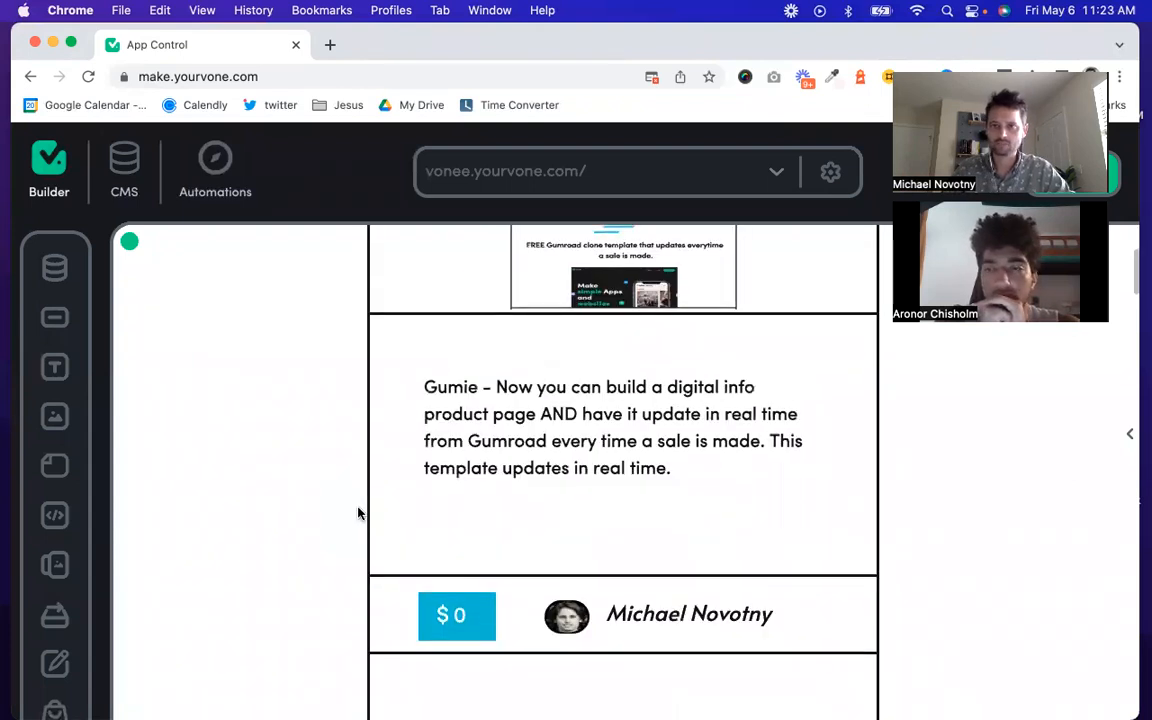
pyautogui.scroll(-10, 358, 513)
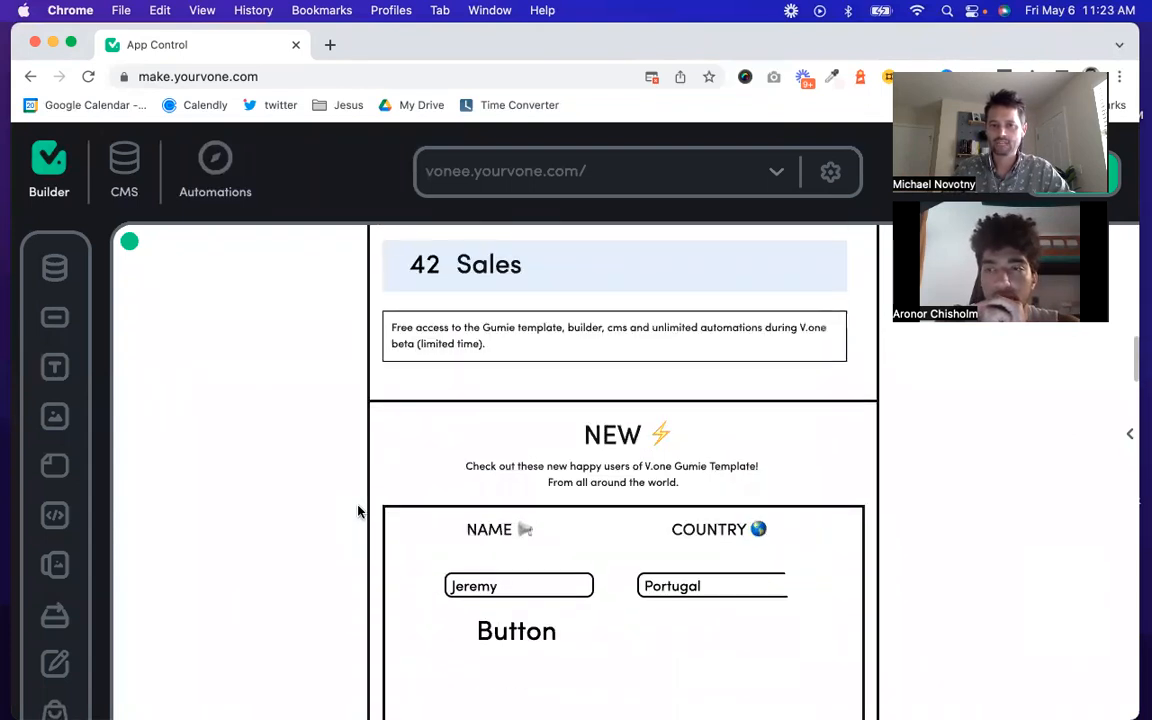
pyautogui.scroll(-2, 358, 513)
pyautogui.click(565, 532)
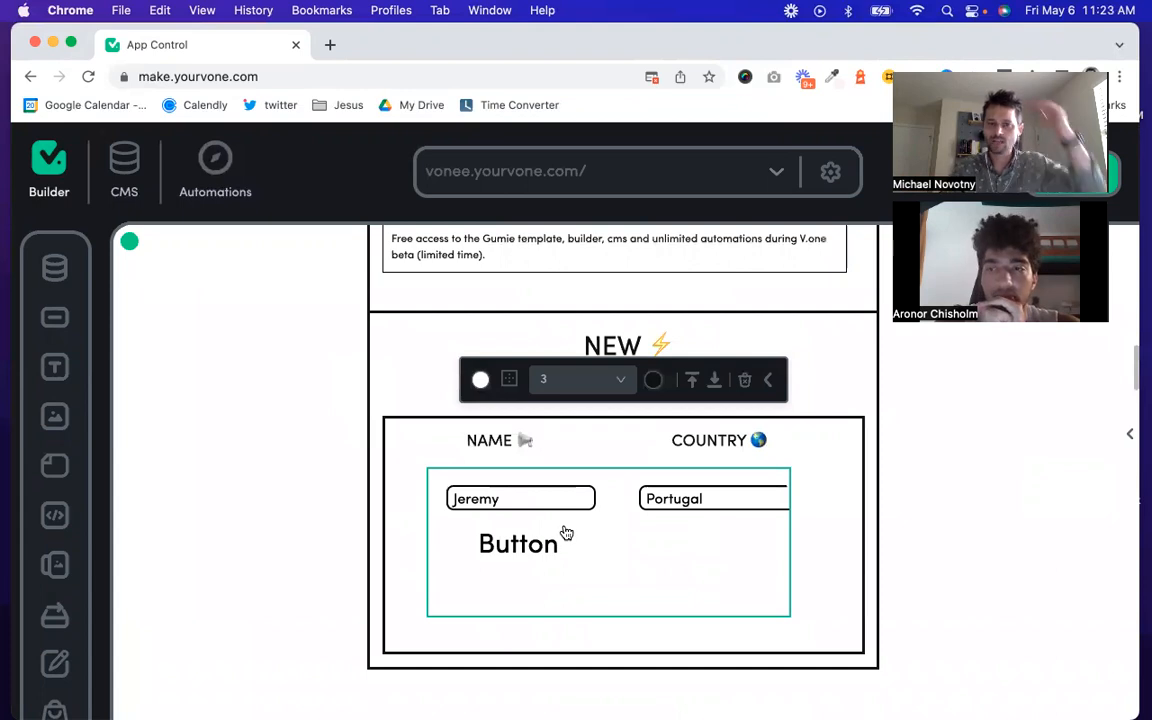
pyautogui.click(536, 545)
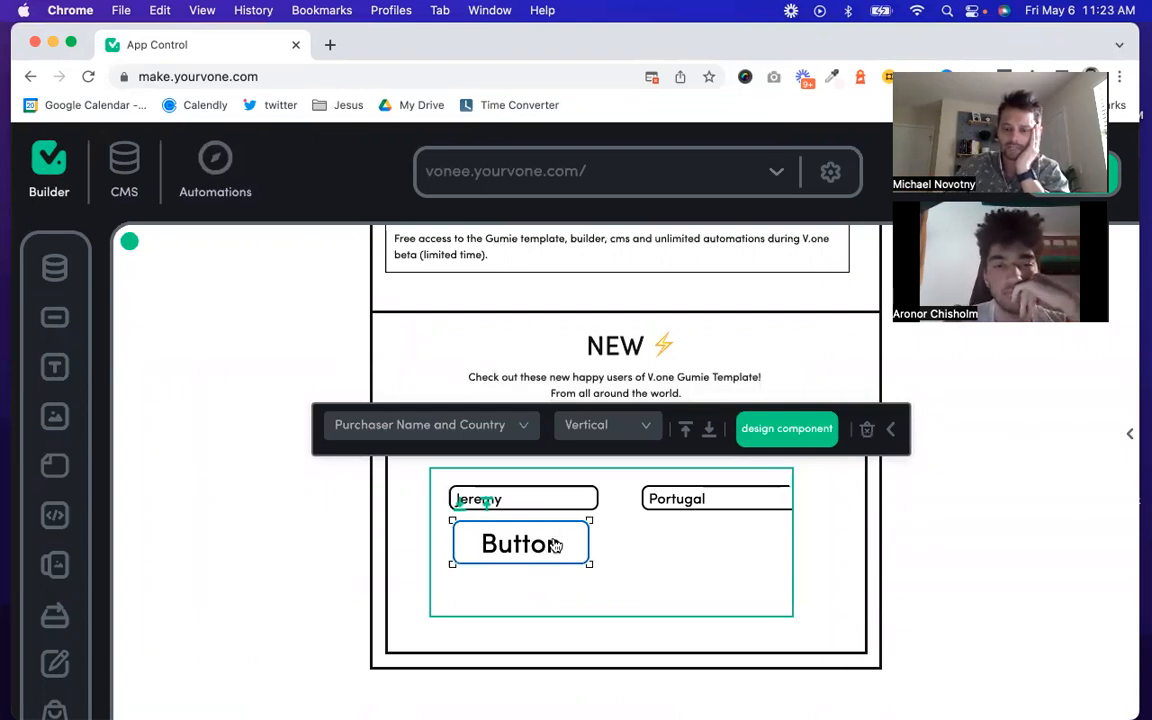
pyautogui.click(786, 432)
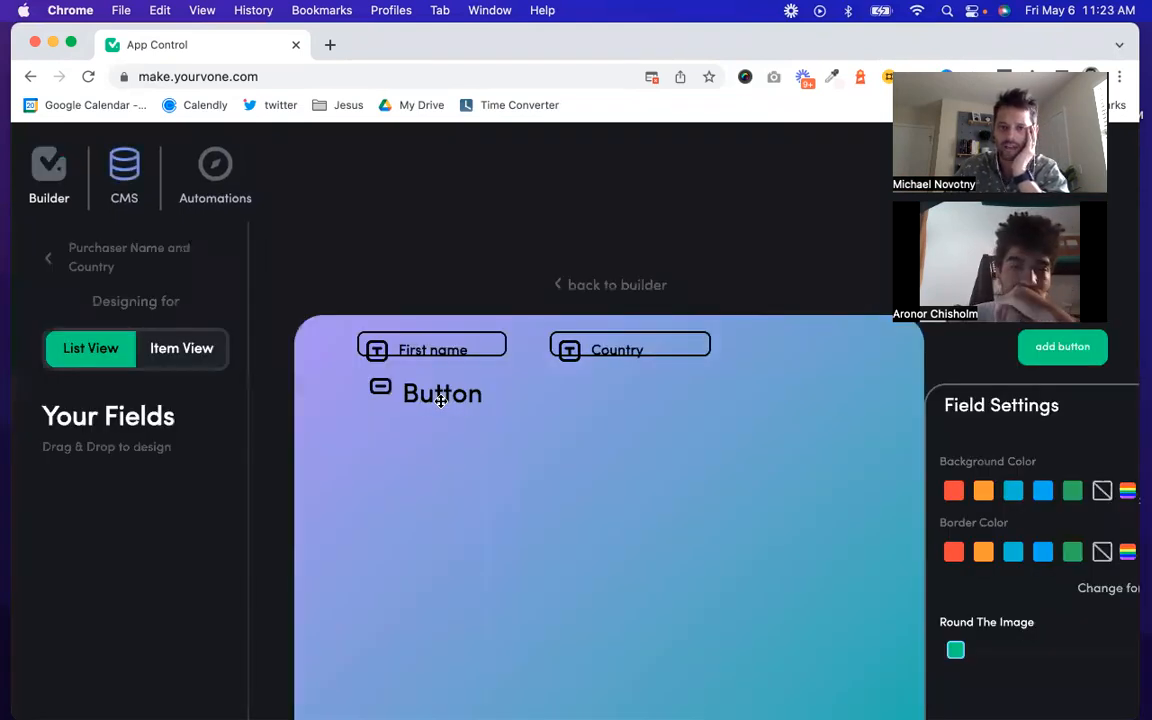
# Step: Remove the button beneath the First name field from the Purchaser Name and Country list view design
pyautogui.click(440, 400)
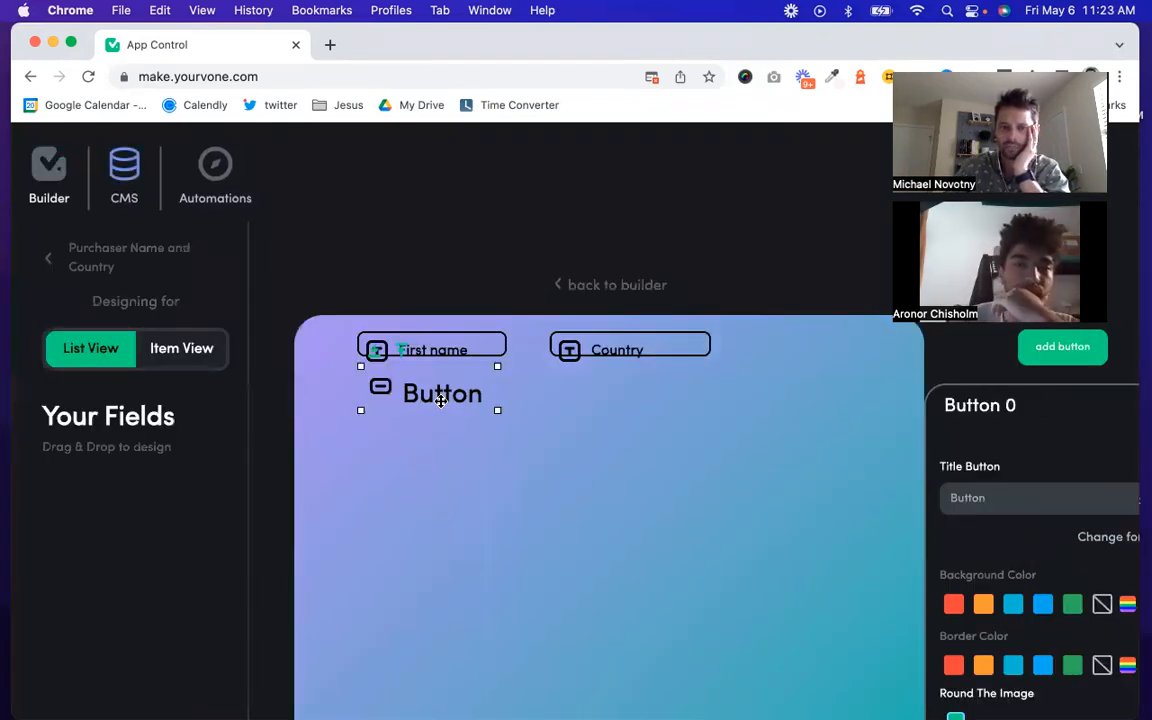
pyautogui.press('BackSpace')
pyautogui.scroll(-2, 442, 404)
pyautogui.scroll(-2, 480, 448)
pyautogui.scroll(3, 500, 420)
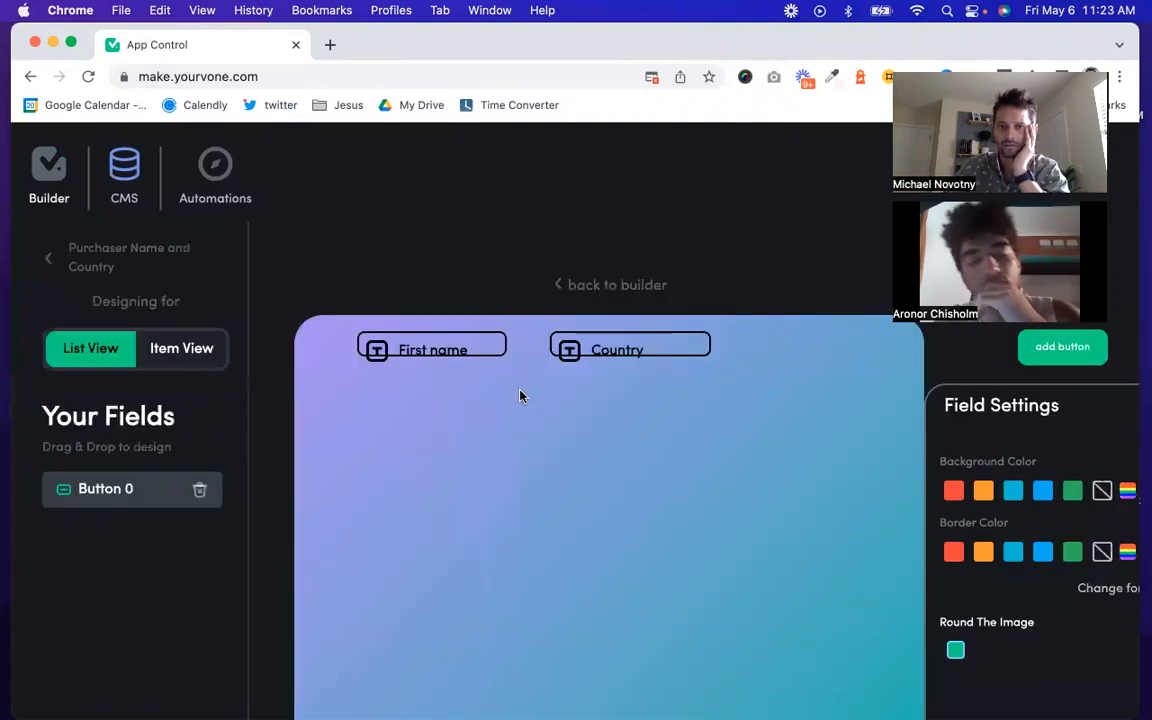
# Step: Return to the page builder and check the list under the NAME and COUNTRY headings in the NEW section
pyautogui.click(565, 288)
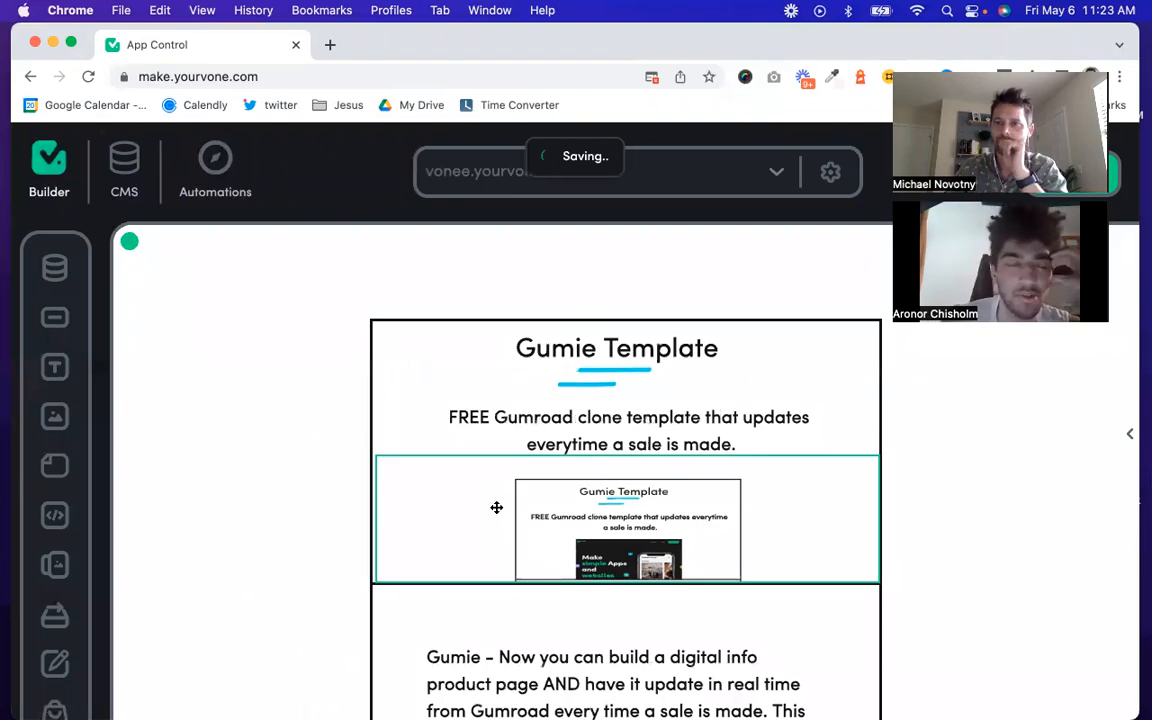
pyautogui.scroll(-3, 496, 507)
pyautogui.scroll(-5, 496, 507)
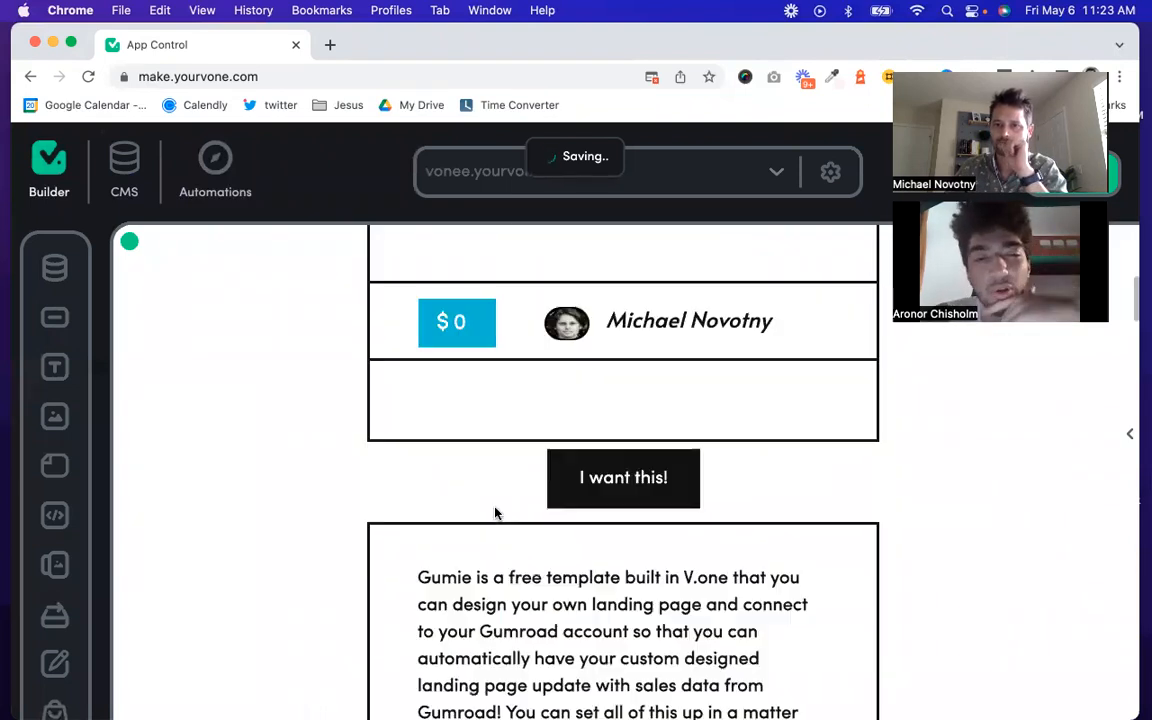
pyautogui.scroll(-3, 496, 507)
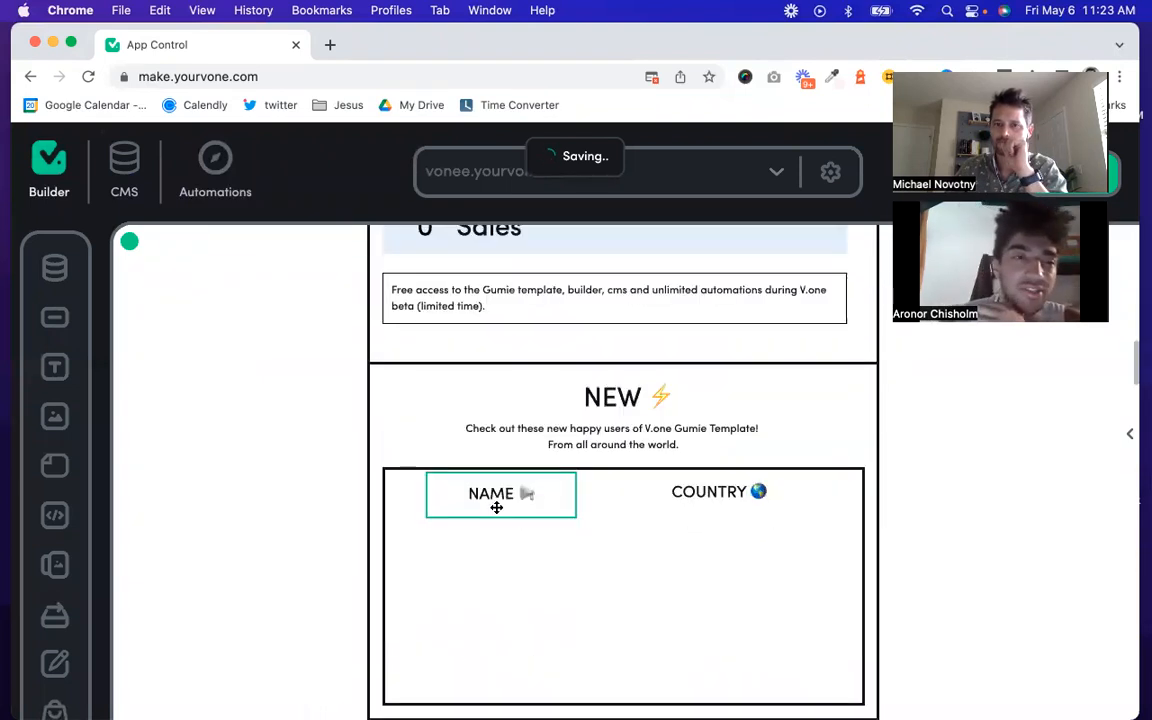
pyautogui.scroll(2, 496, 507)
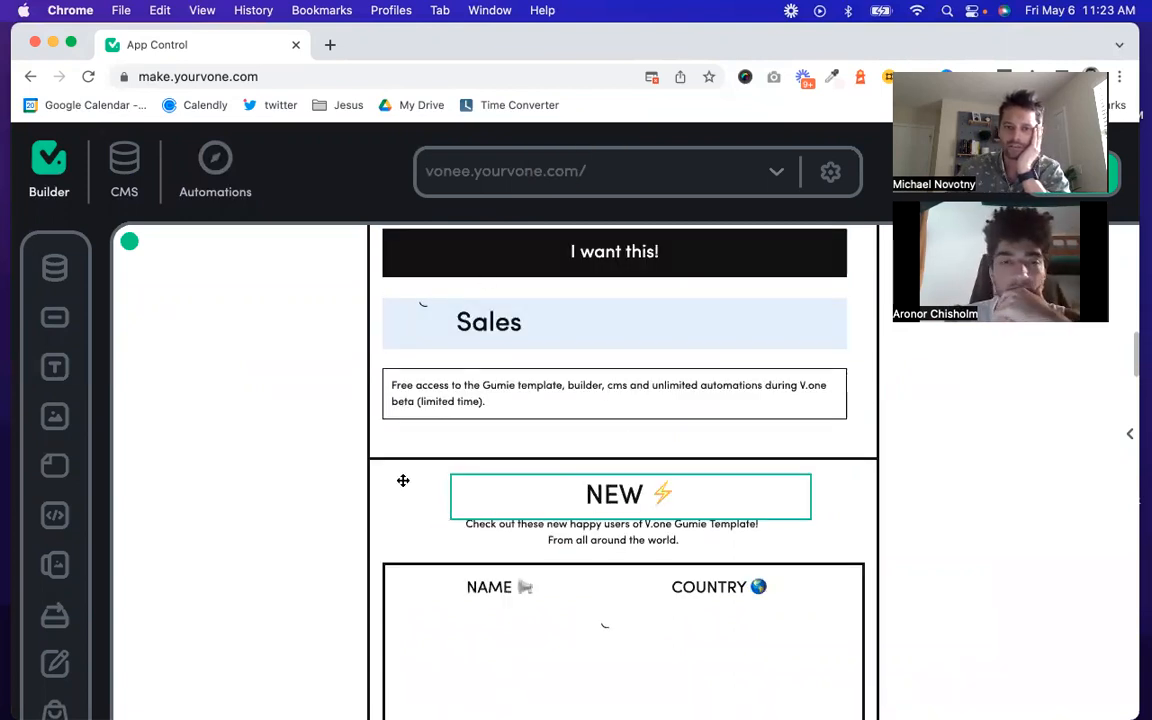
pyautogui.scroll(-2, 403, 480)
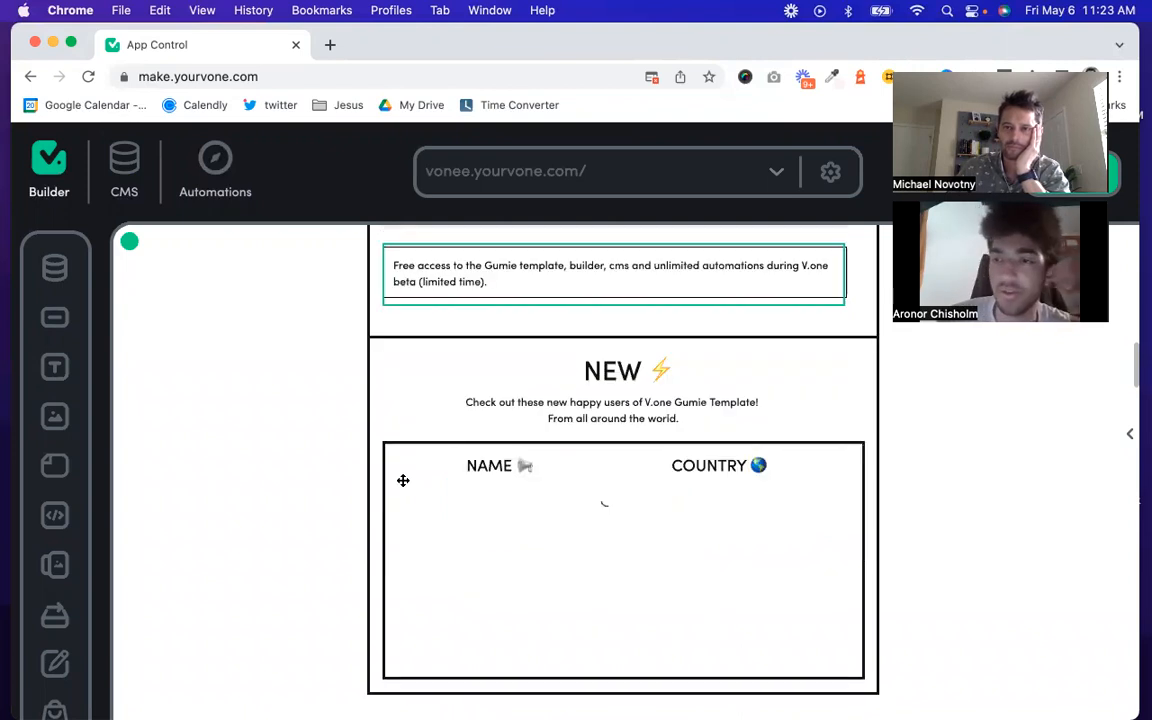
pyautogui.scroll(2, 518, 502)
# Step: Select the number component beside Sales and examine its display style and calculation options, choosing Count
pyautogui.click(517, 514)
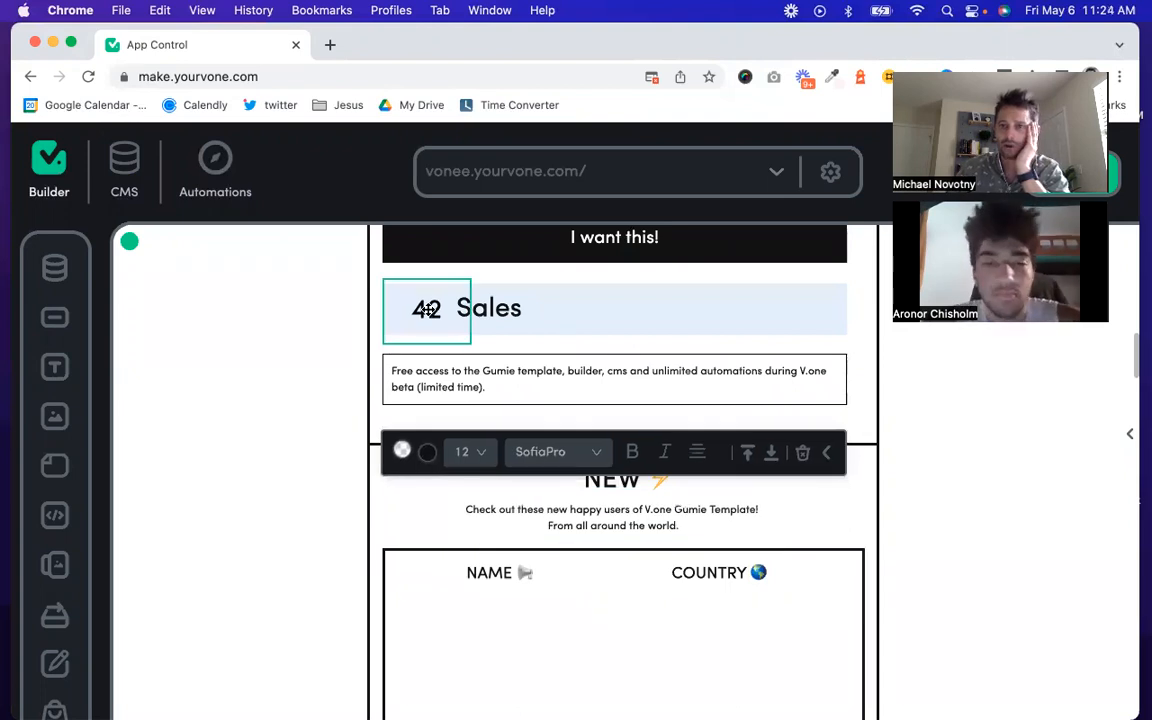
pyautogui.click(428, 310)
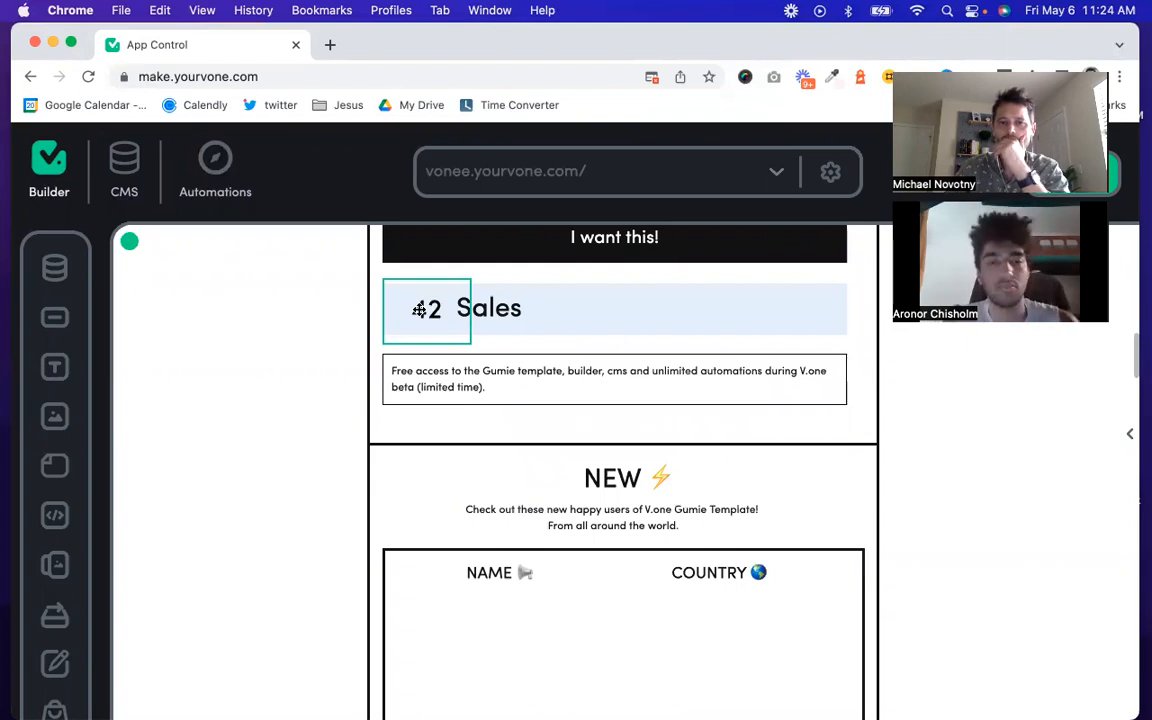
pyautogui.scroll(1, 419, 310)
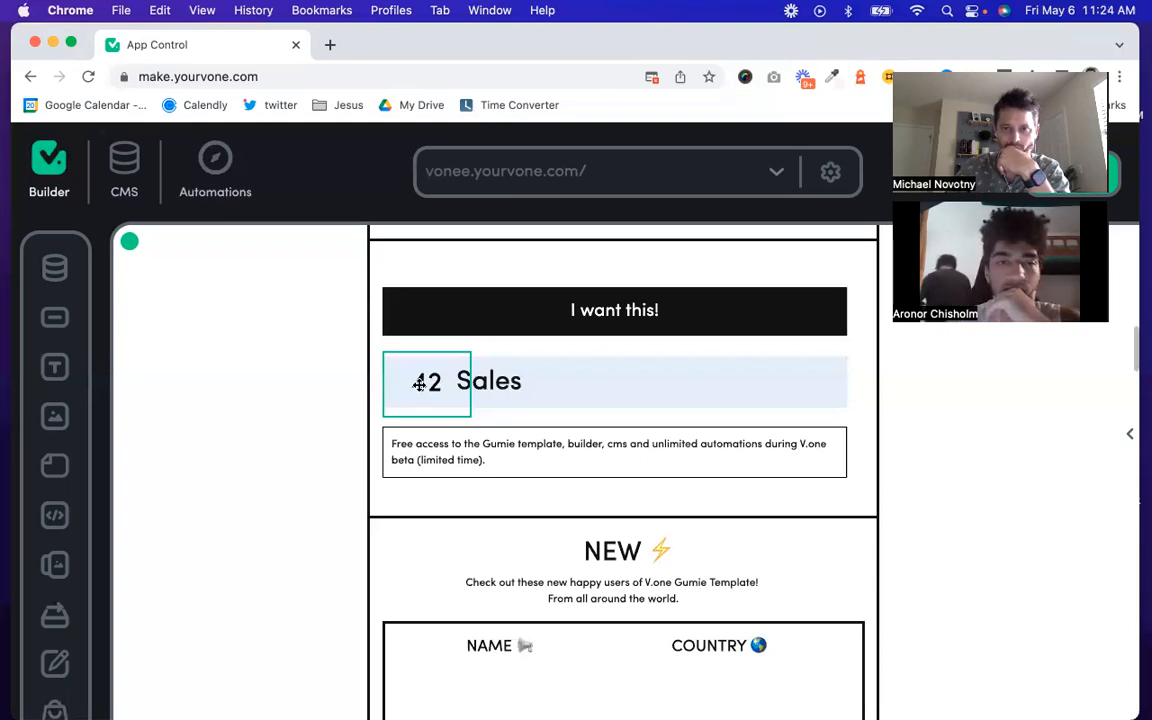
pyautogui.click(420, 385)
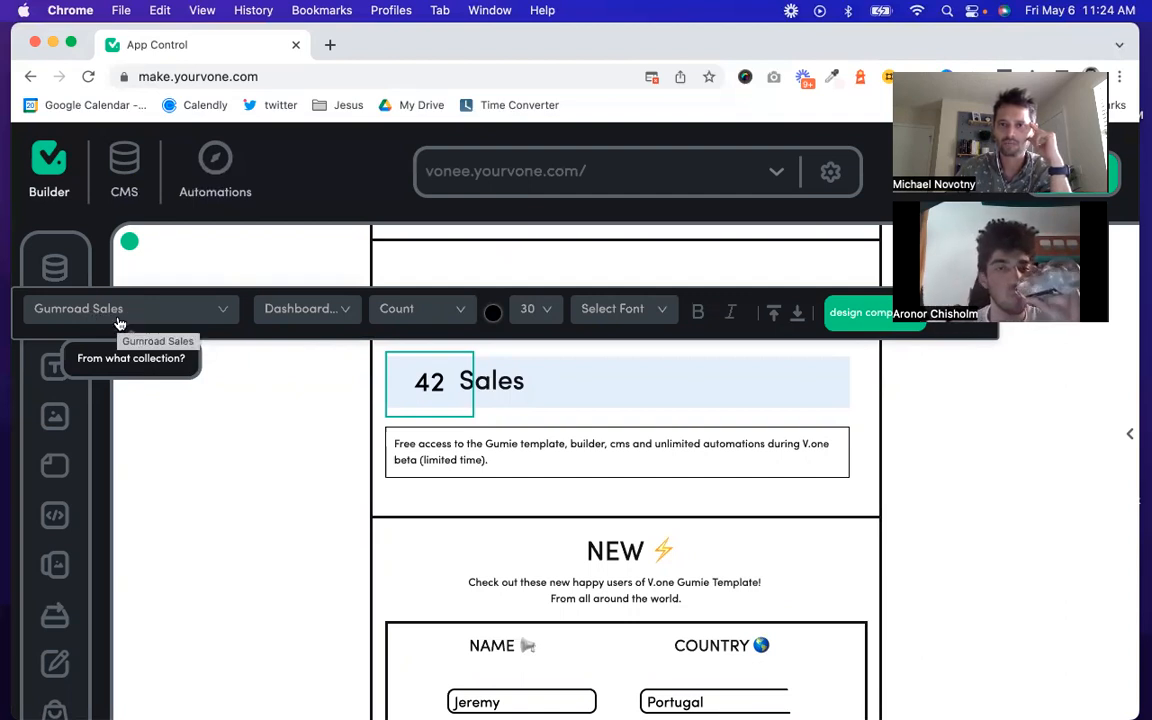
pyautogui.click(340, 314)
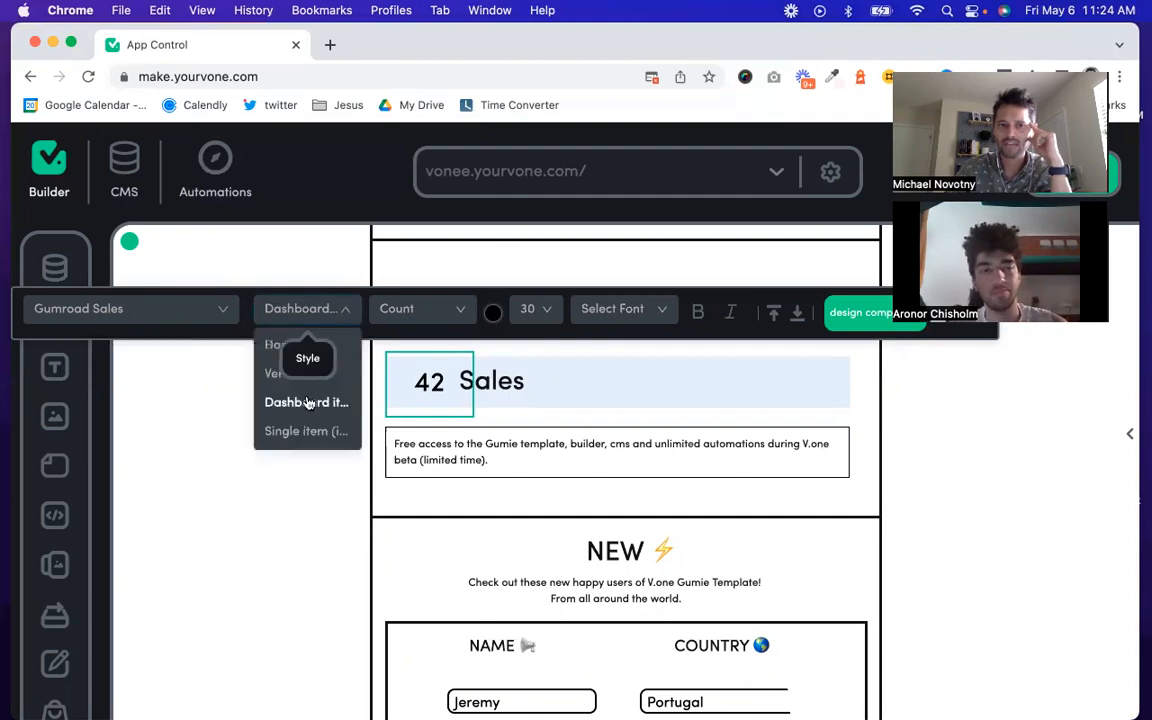
pyautogui.click(345, 316)
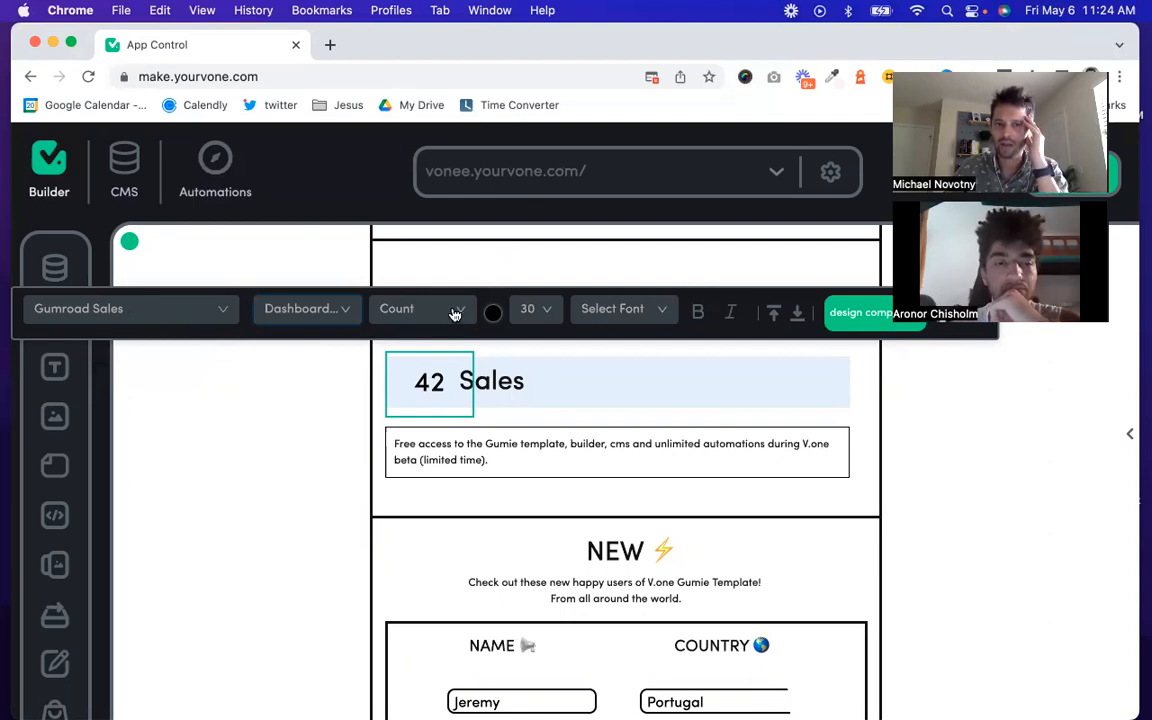
pyautogui.click(455, 314)
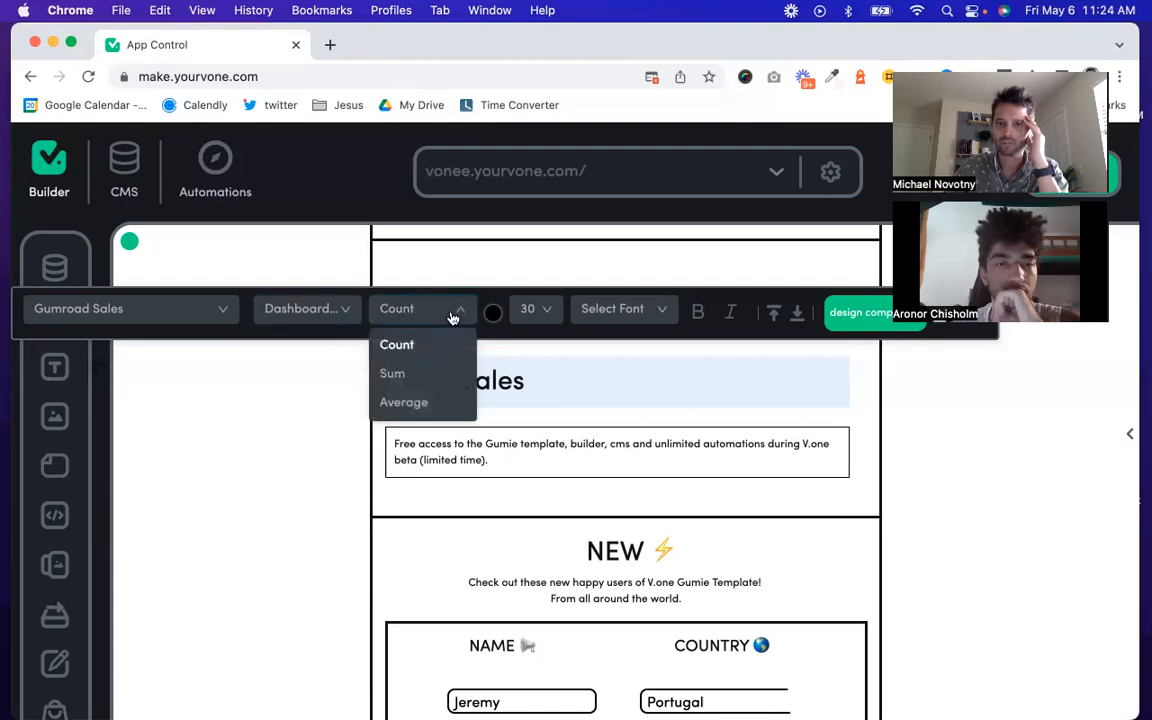
pyautogui.click(396, 344)
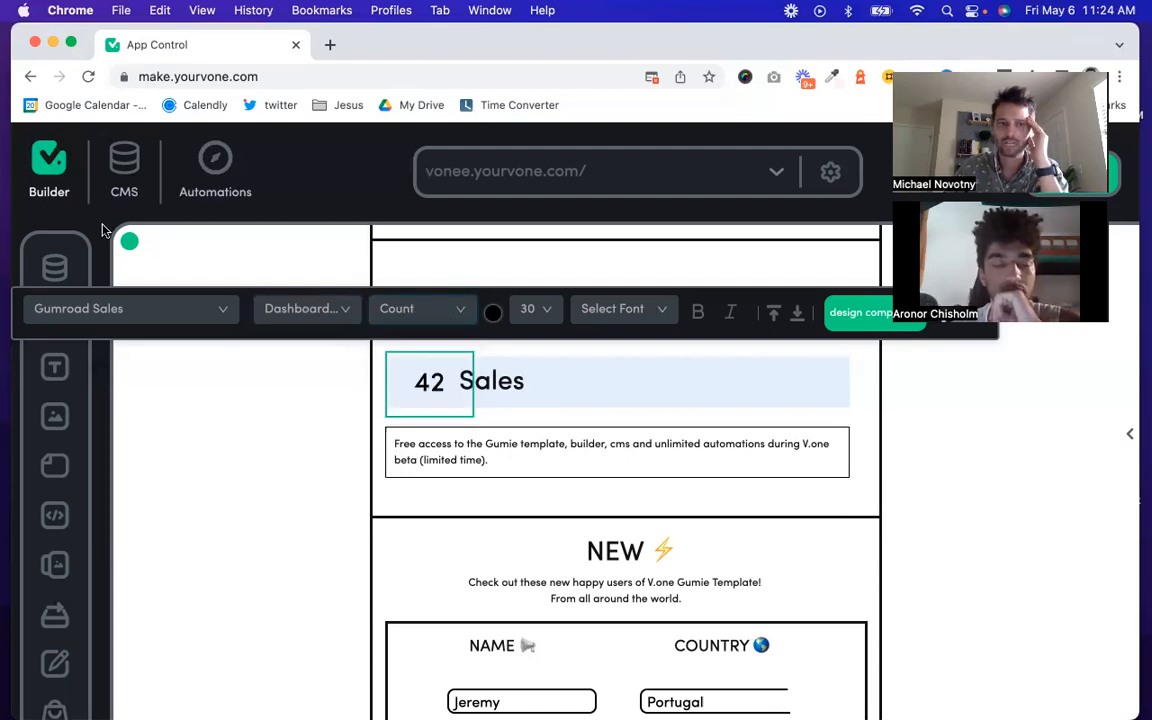
# Step: Open the Gumroad Sales collection in the CMS and look through its sale records
pyautogui.click(126, 165)
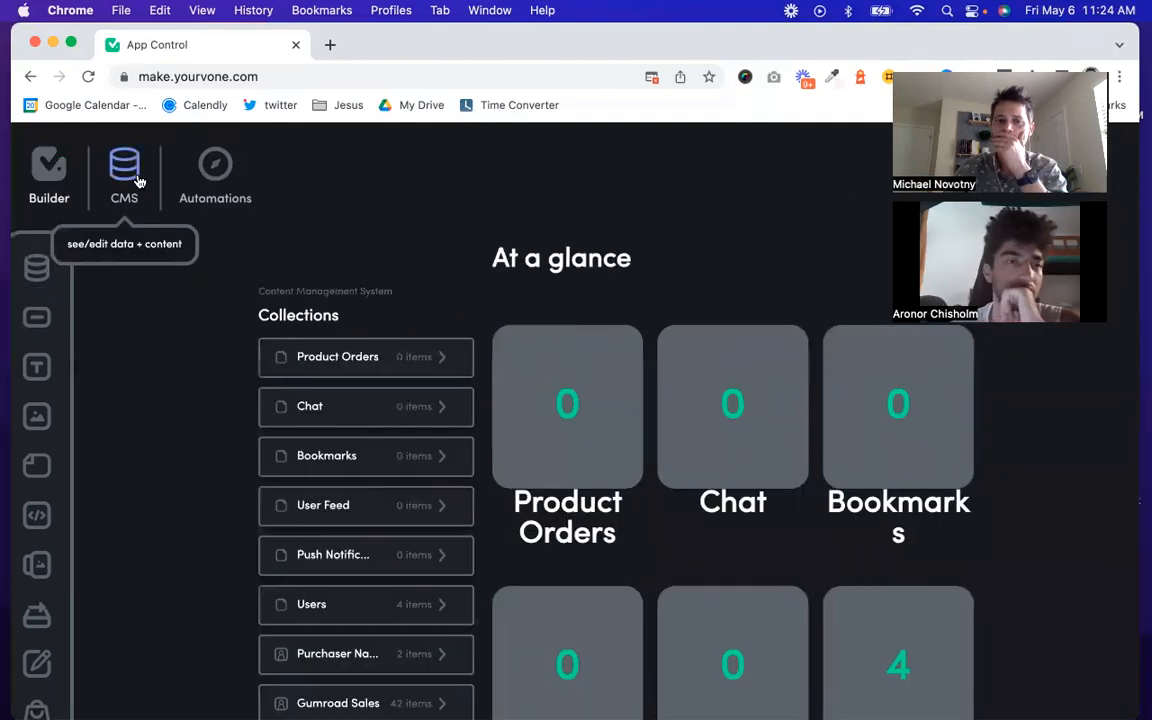
pyautogui.scroll(-3, 147, 565)
pyautogui.click(147, 560)
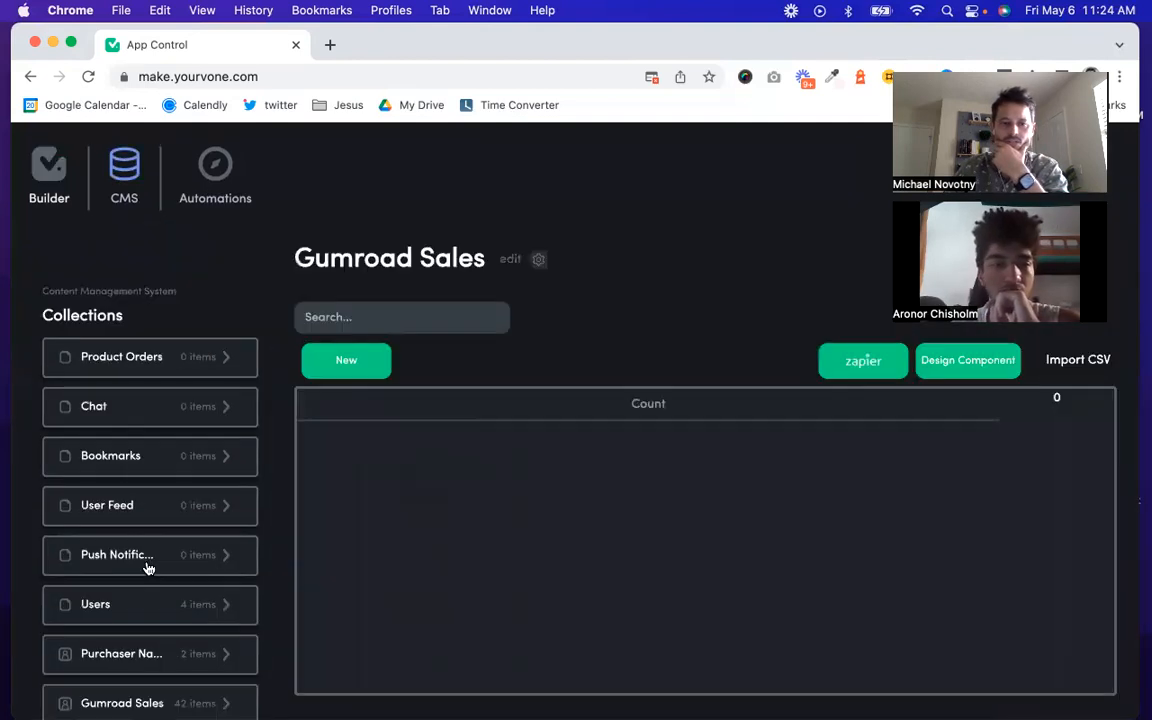
pyautogui.scroll(-4, 496, 633)
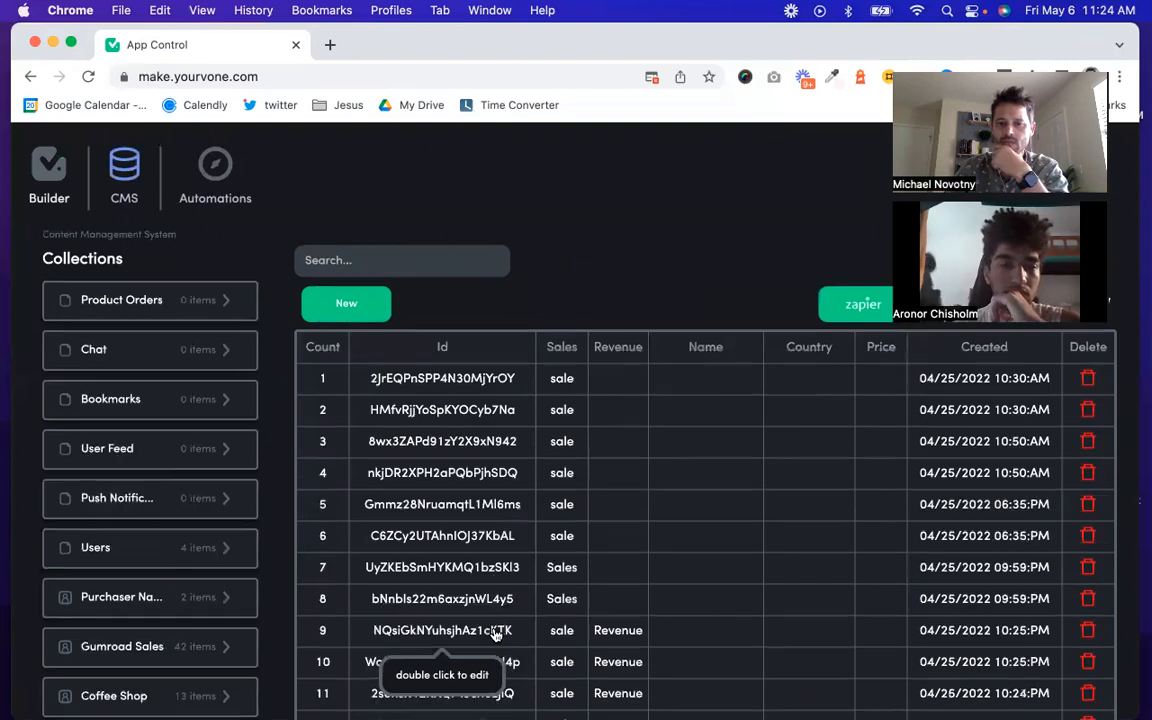
pyautogui.scroll(-8, 500, 600)
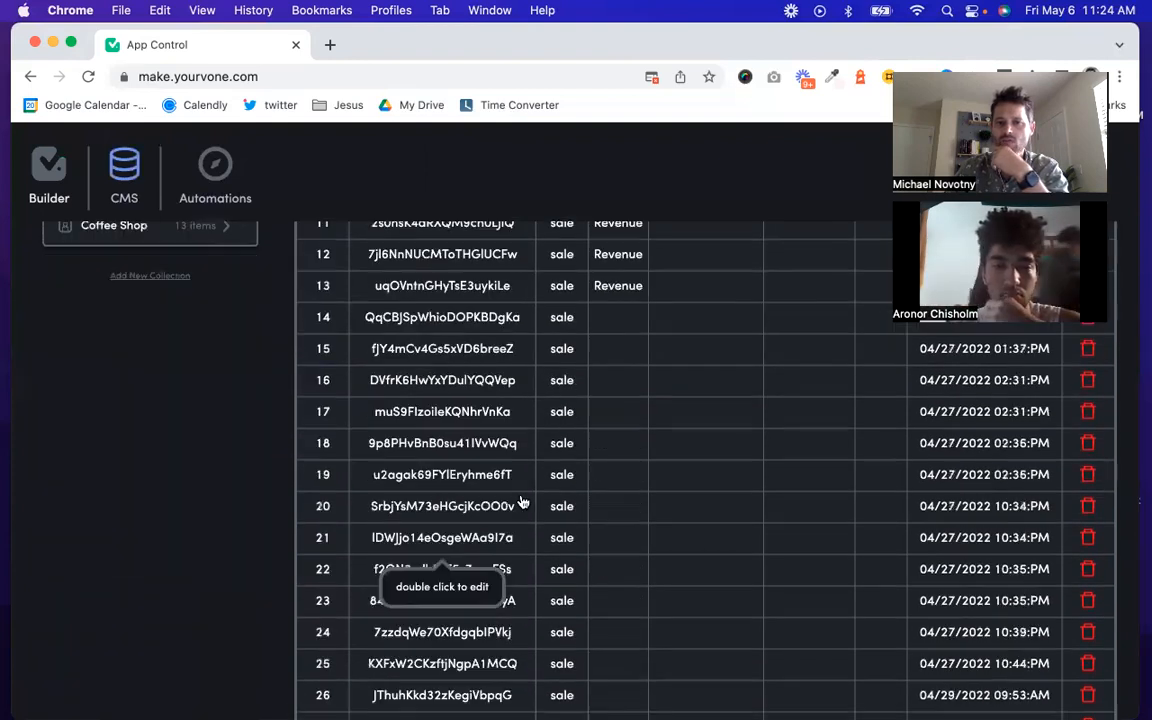
pyautogui.scroll(-2, 411, 660)
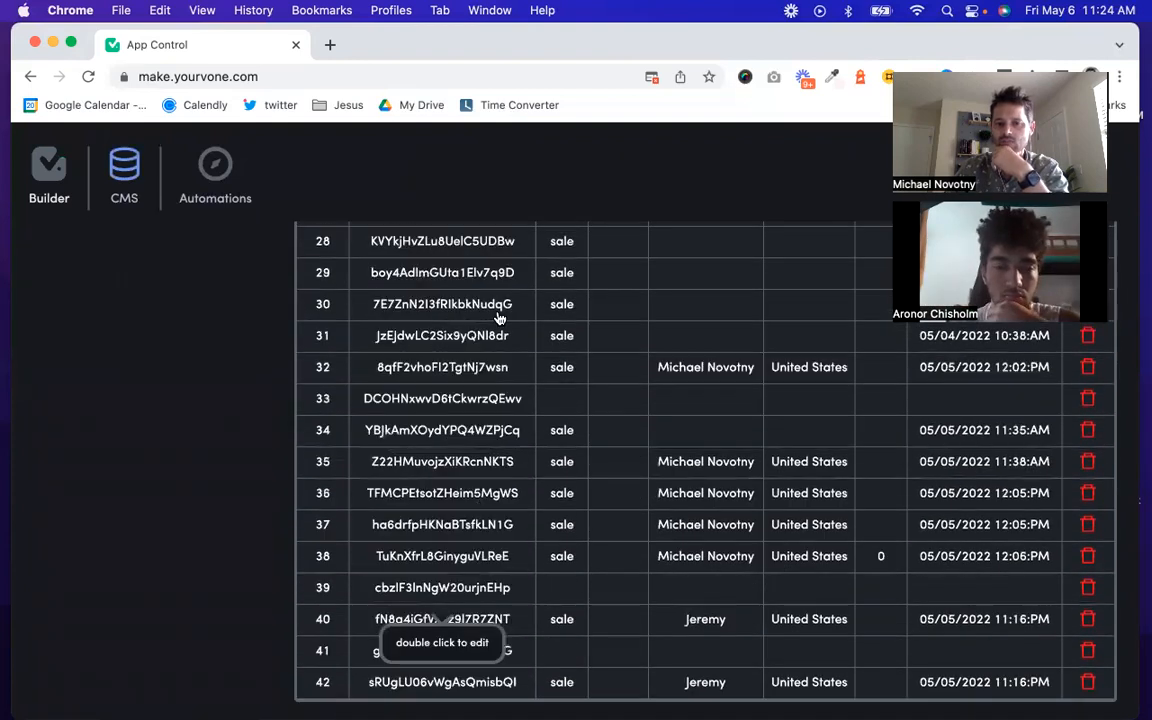
pyautogui.scroll(8, 499, 318)
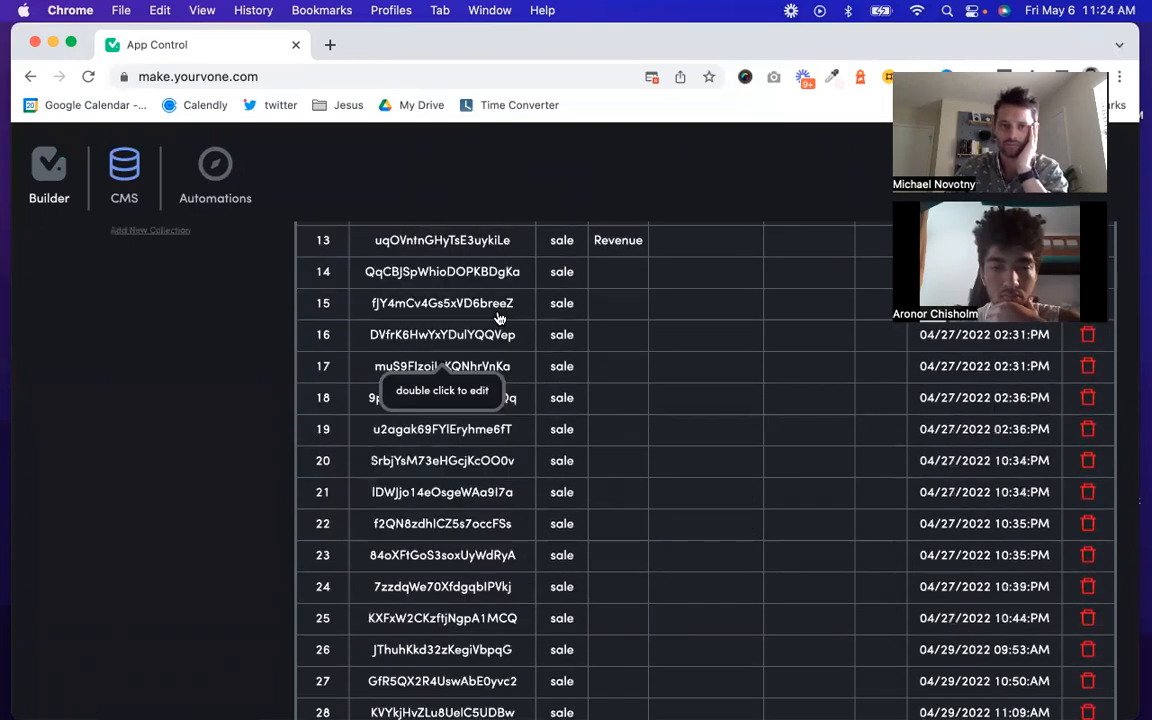
pyautogui.scroll(3, 275, 197)
pyautogui.scroll(2, 360, 406)
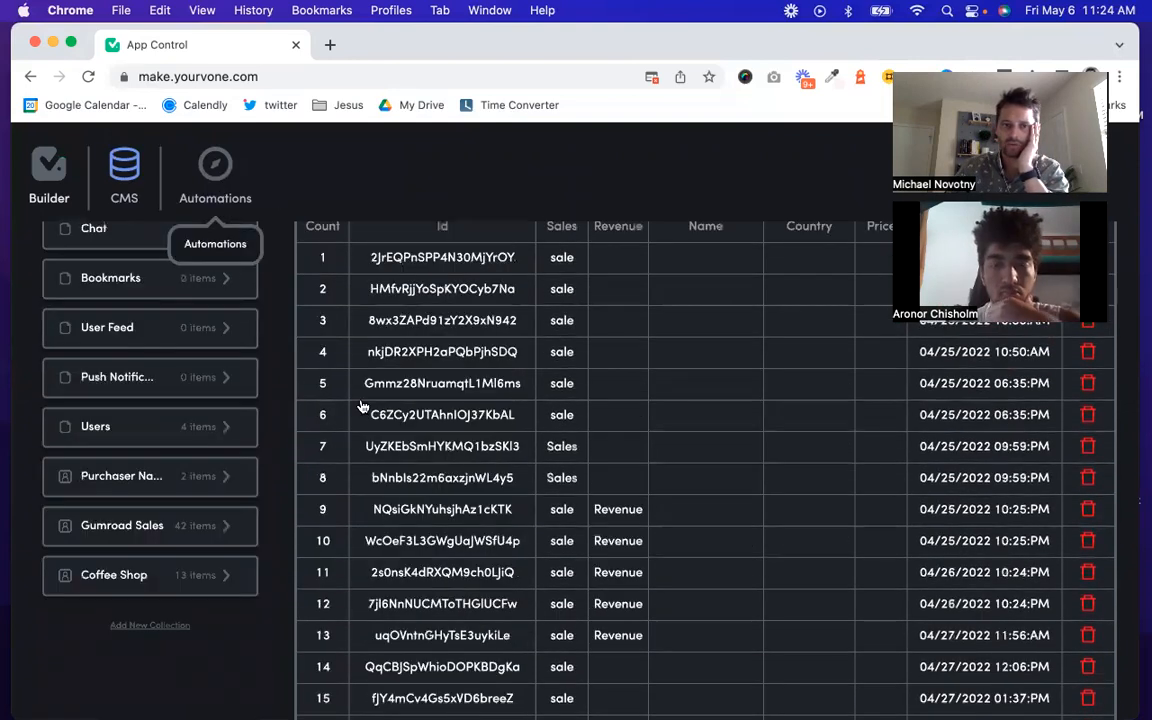
pyautogui.scroll(1, 362, 404)
pyautogui.scroll(2, 216, 163)
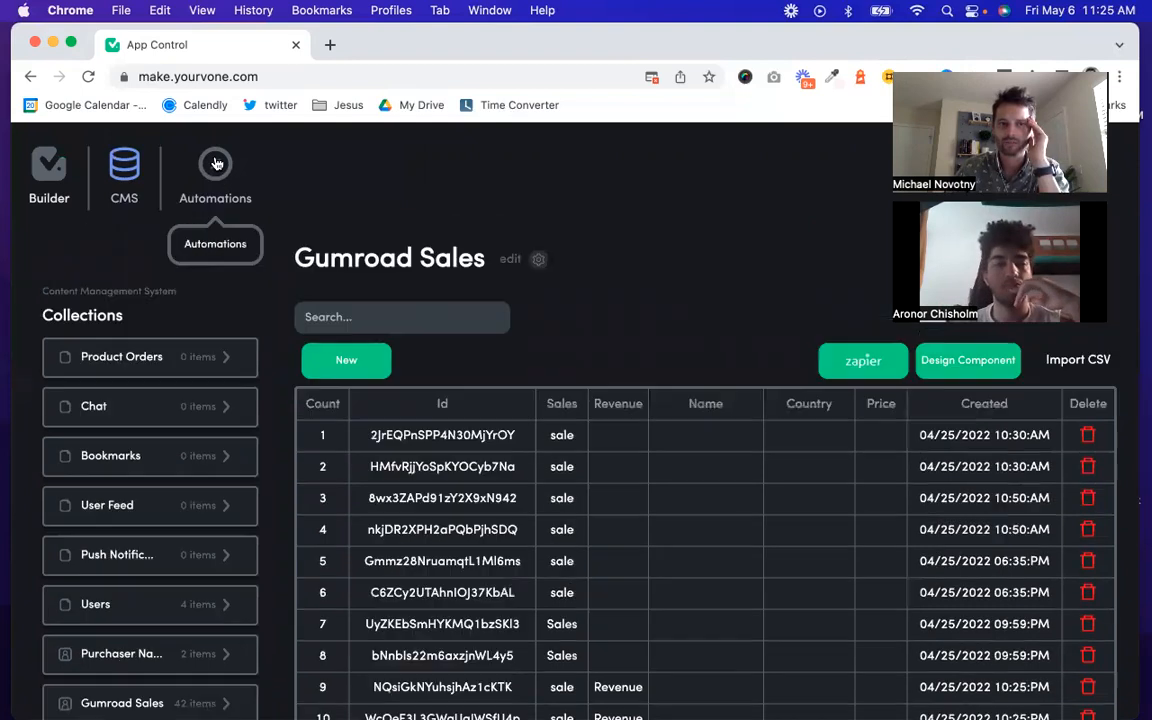
# Step: Activate the V.one automations and open My workflow 13 from the existing workflows
pyautogui.click(216, 163)
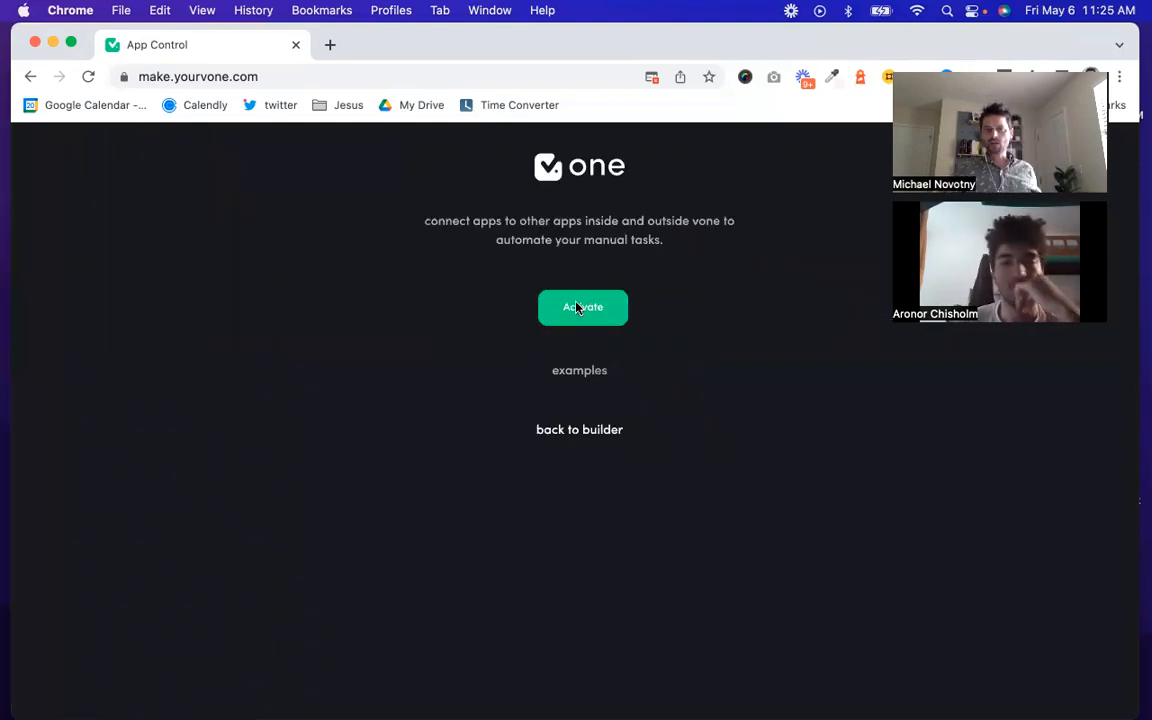
pyautogui.click(576, 306)
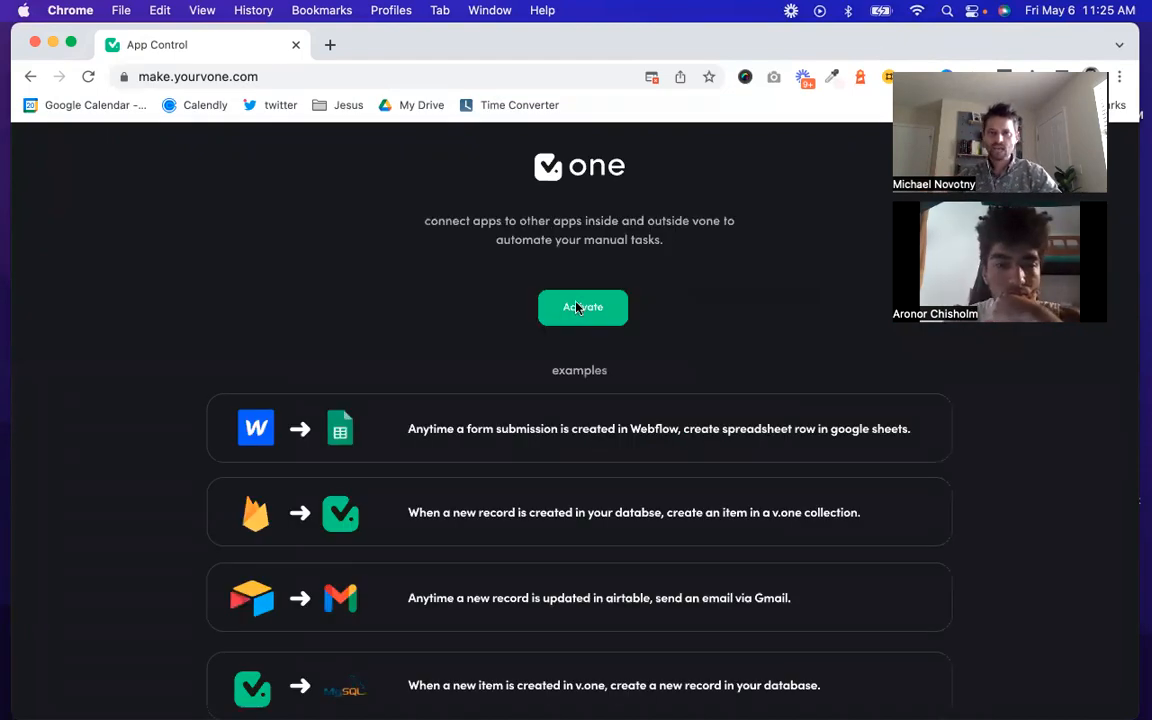
pyautogui.click(577, 308)
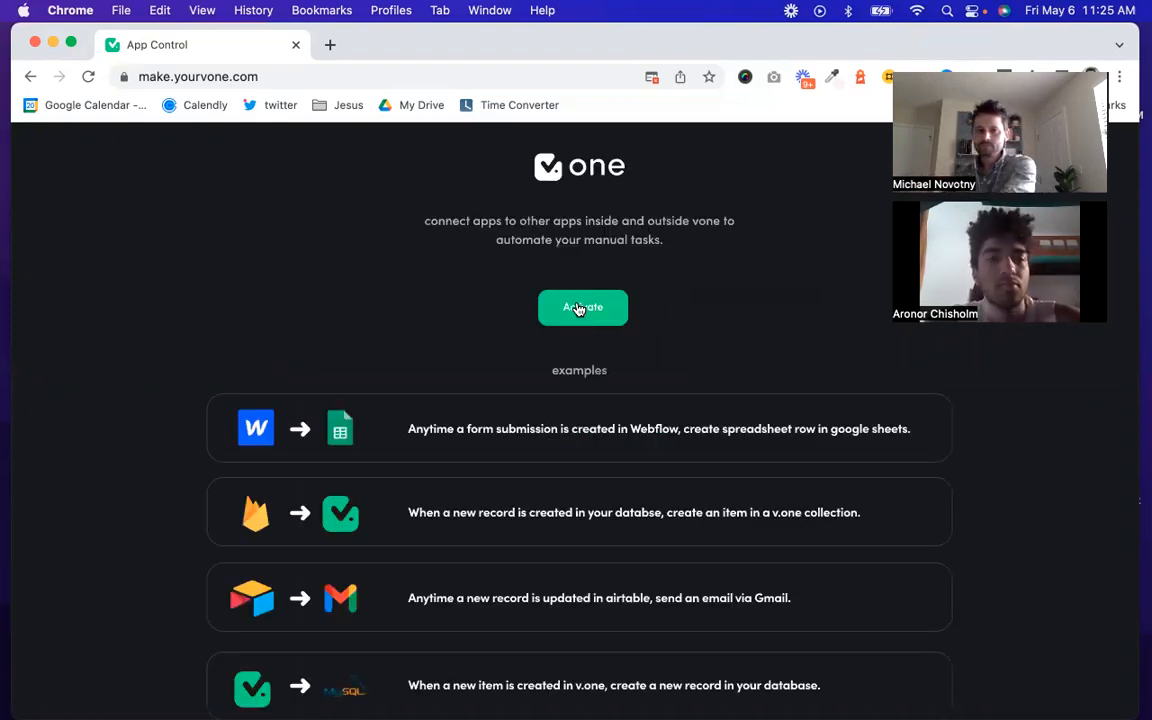
pyautogui.click(577, 308)
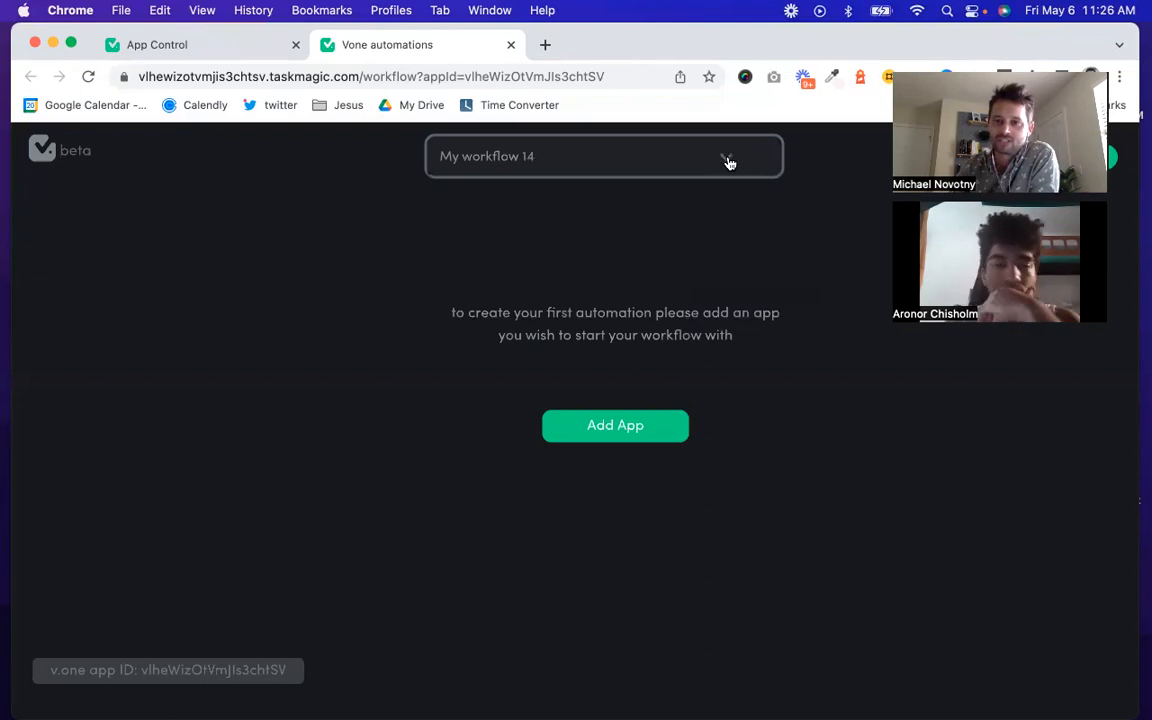
pyautogui.click(729, 163)
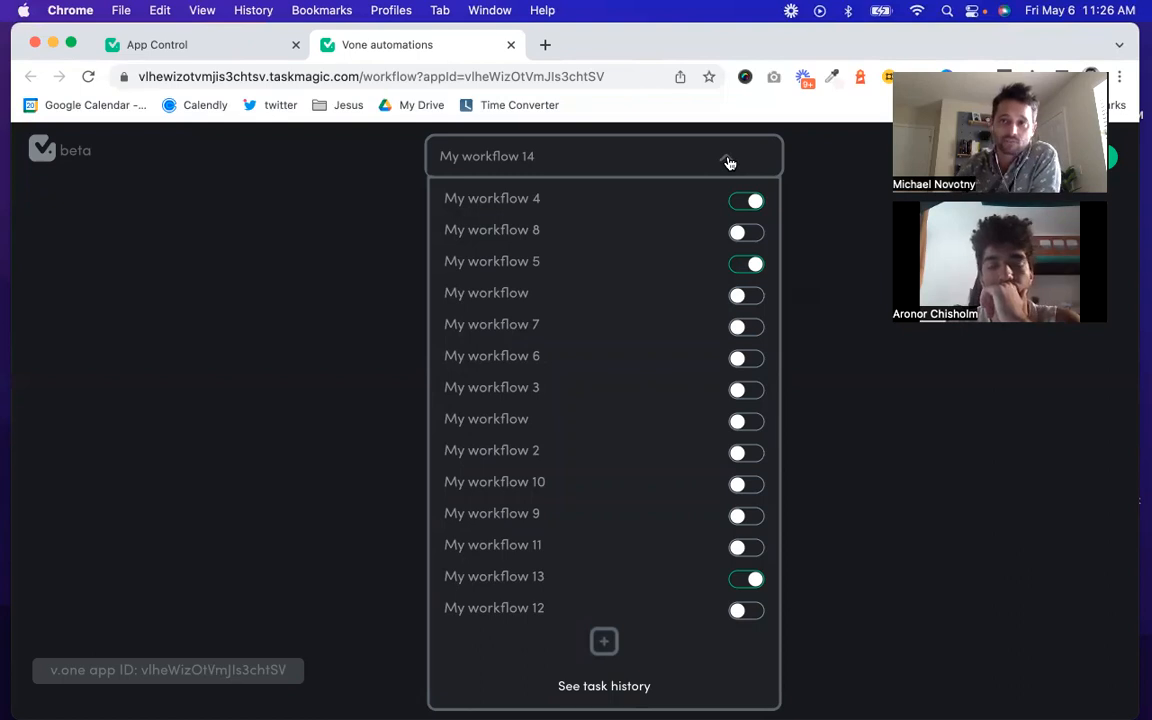
pyautogui.click(533, 584)
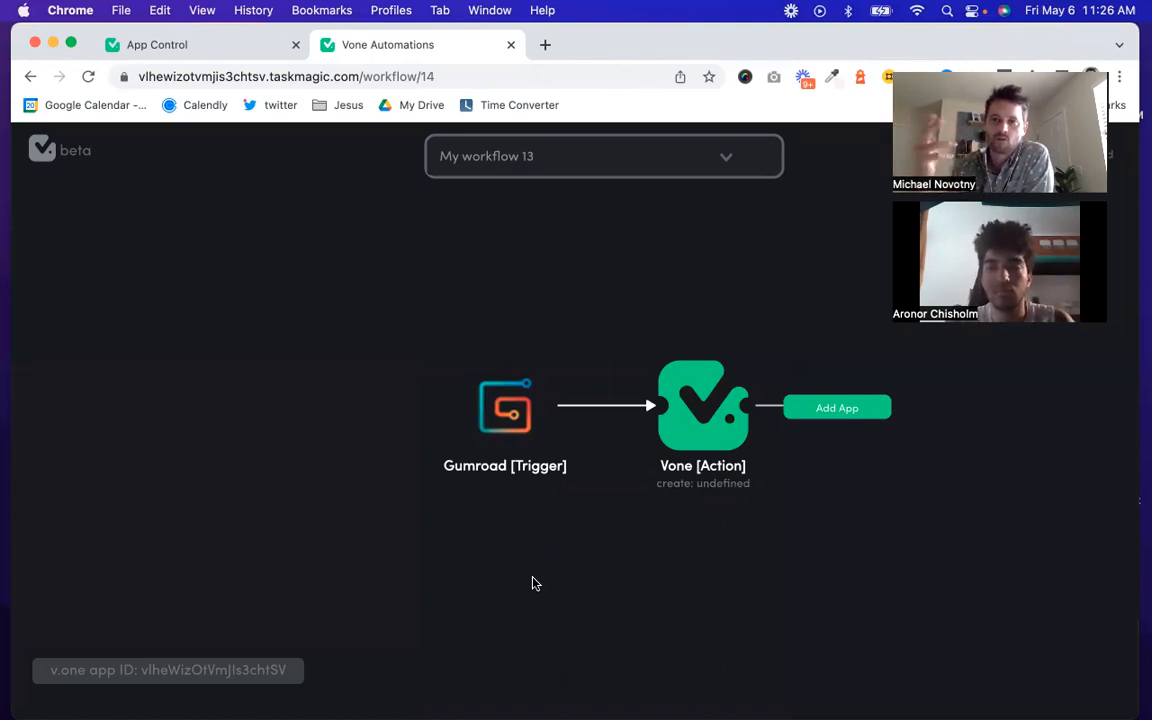
# Step: Open the Gumroad trigger's settings and examine the event types available for its To/From where? setting
pyautogui.moveTo(507, 412)
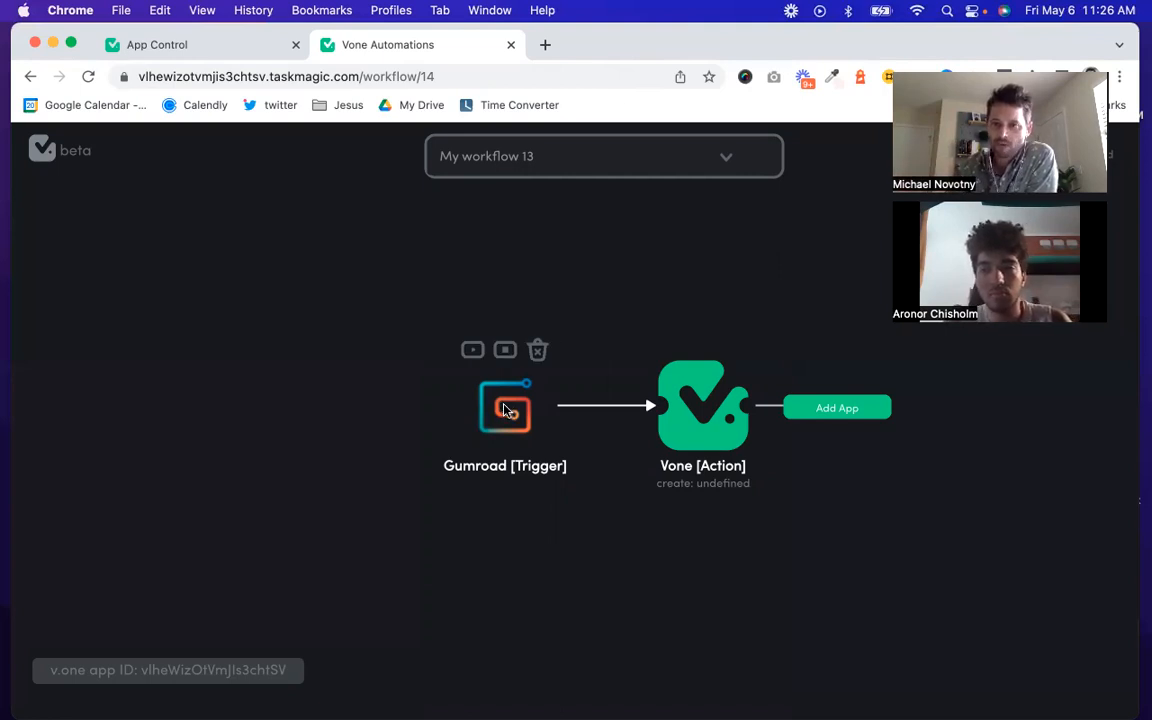
pyautogui.click(506, 411)
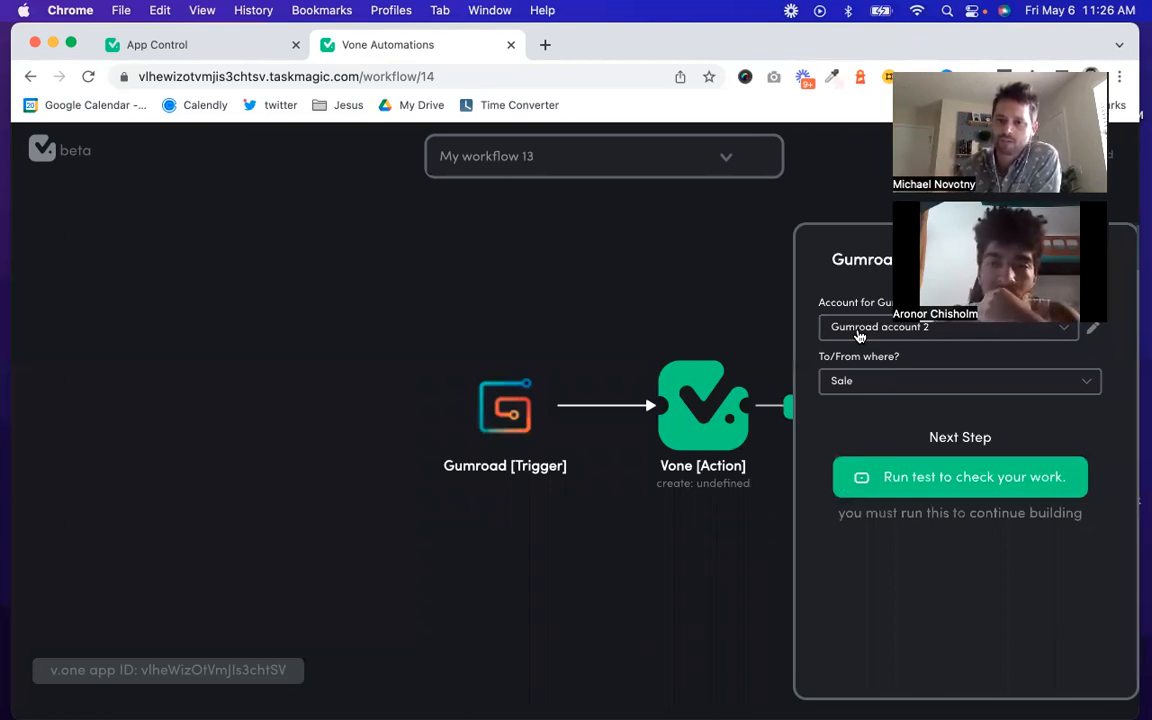
pyautogui.click(886, 385)
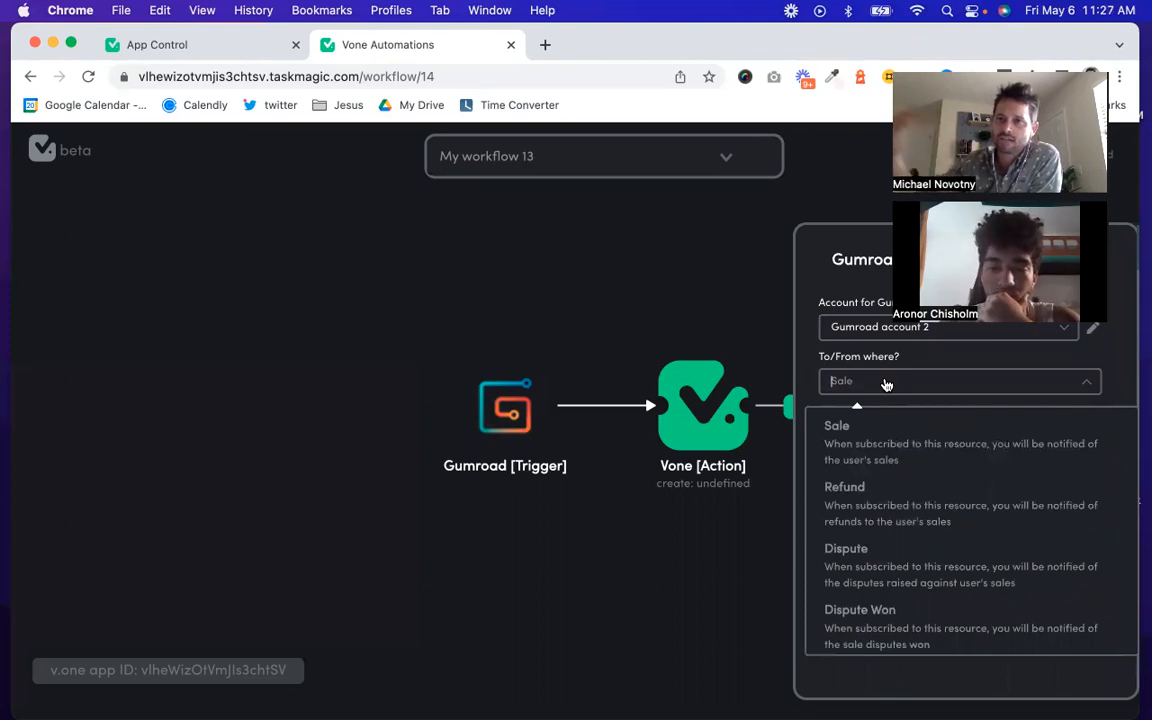
pyautogui.scroll(-2, 879, 483)
pyautogui.scroll(2, 879, 483)
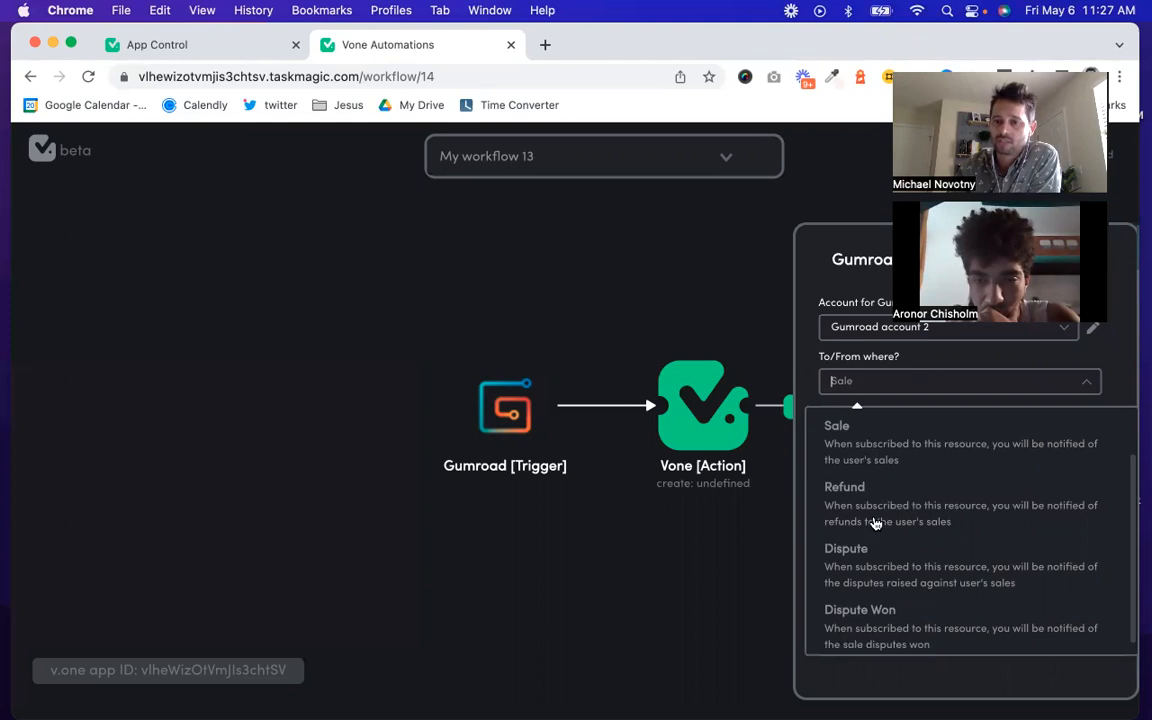
pyautogui.scroll(-1, 872, 555)
pyautogui.scroll(-1, 872, 578)
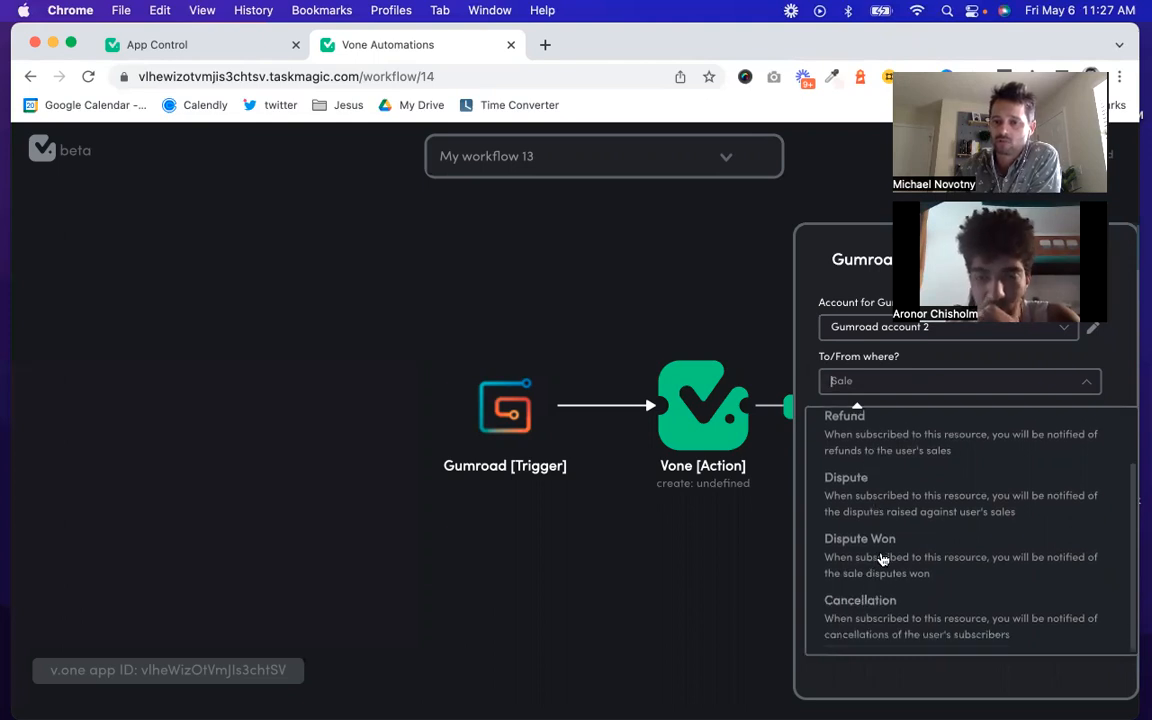
pyautogui.scroll(1, 880, 555)
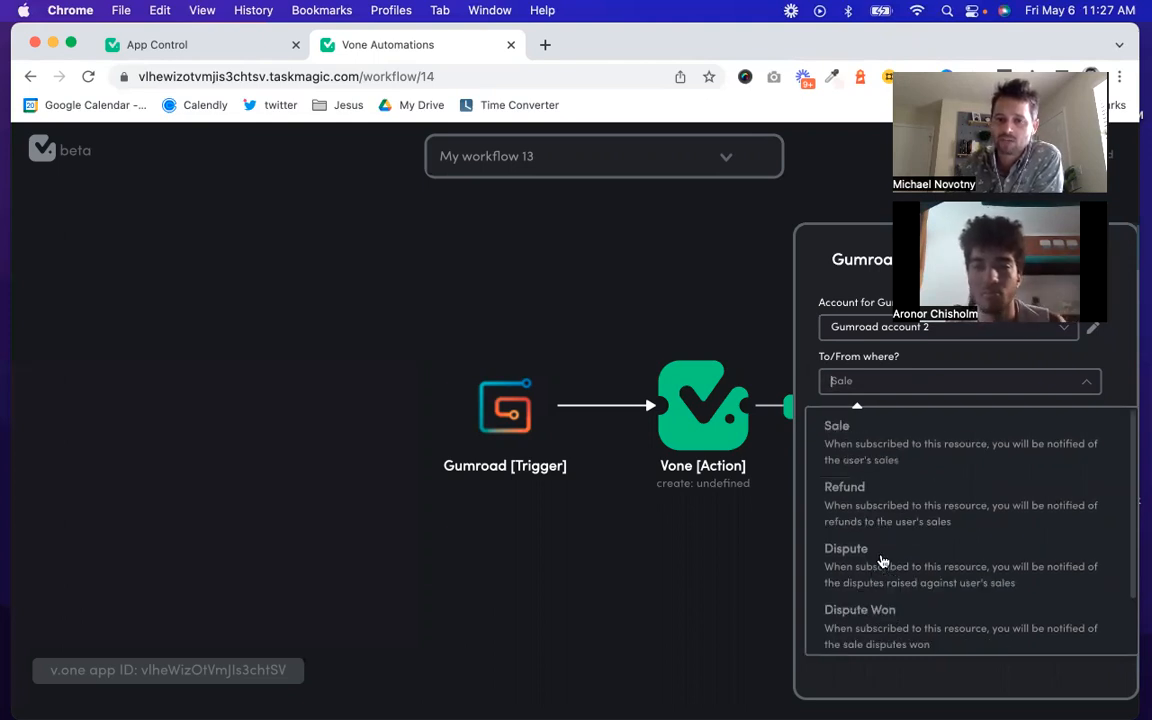
# Step: Choose Sale as the event type for the Gumroad trigger's To/From where? setting
pyautogui.scroll(-1, 885, 560)
pyautogui.scroll(1, 815, 604)
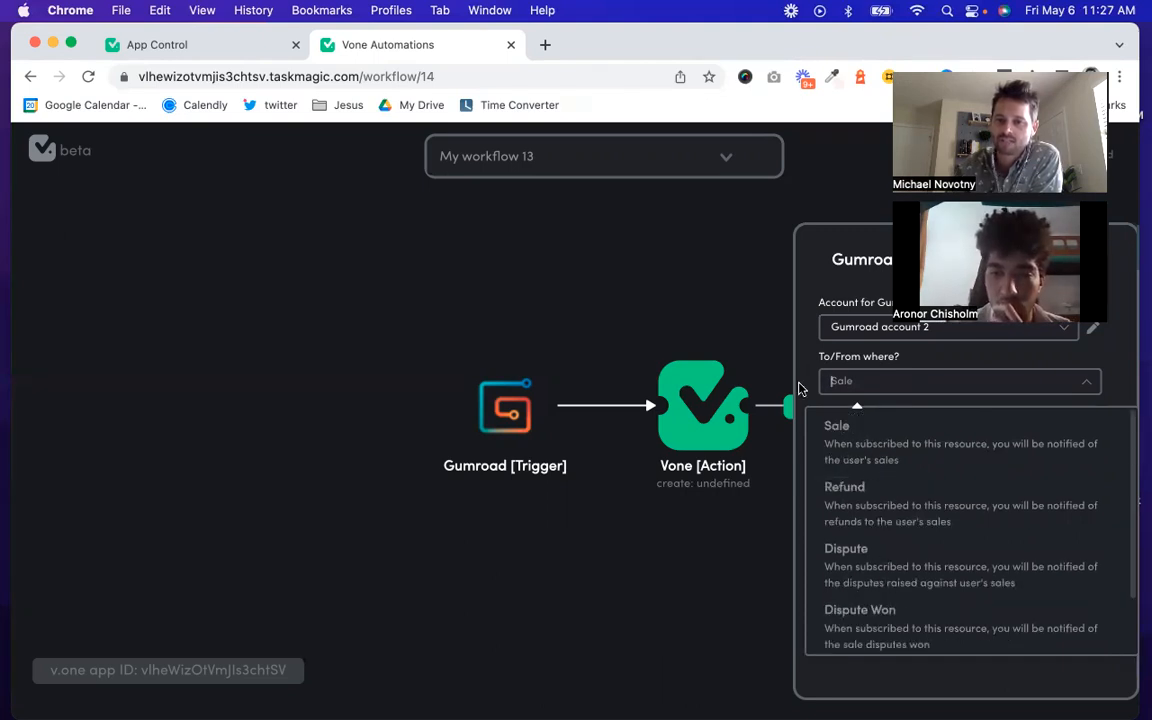
pyautogui.click(838, 432)
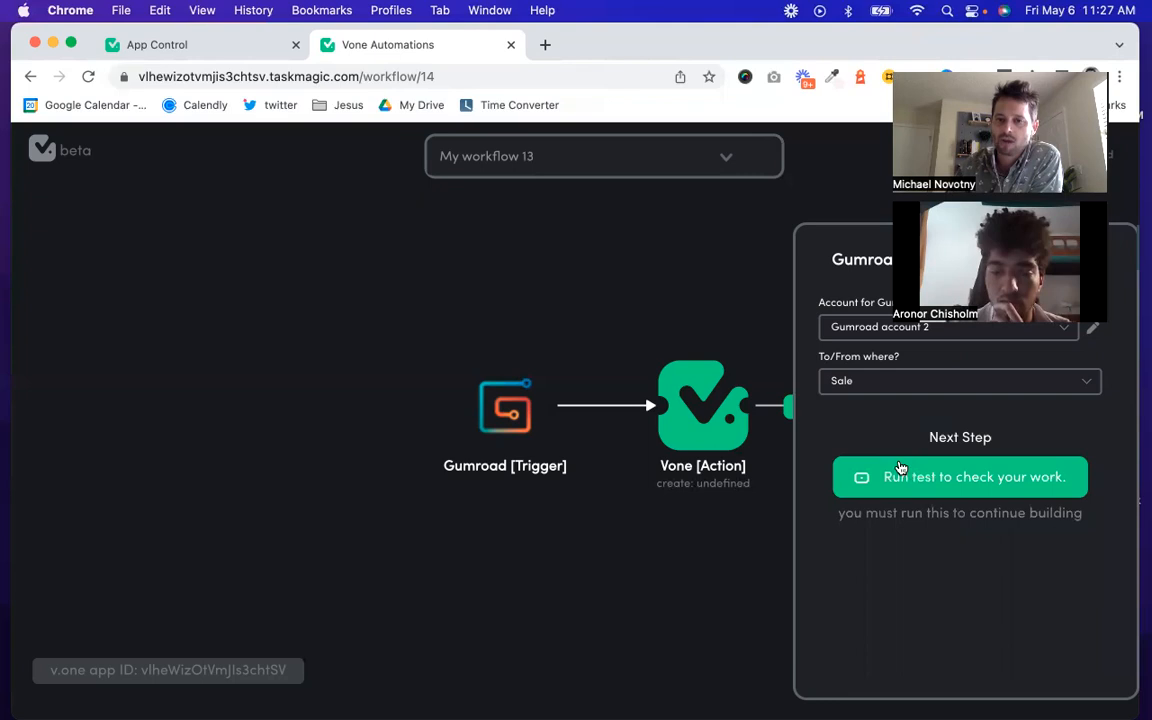
# Step: Open the Vone action's settings, moving the workflow diagram clear of the settings area
pyautogui.click(710, 408)
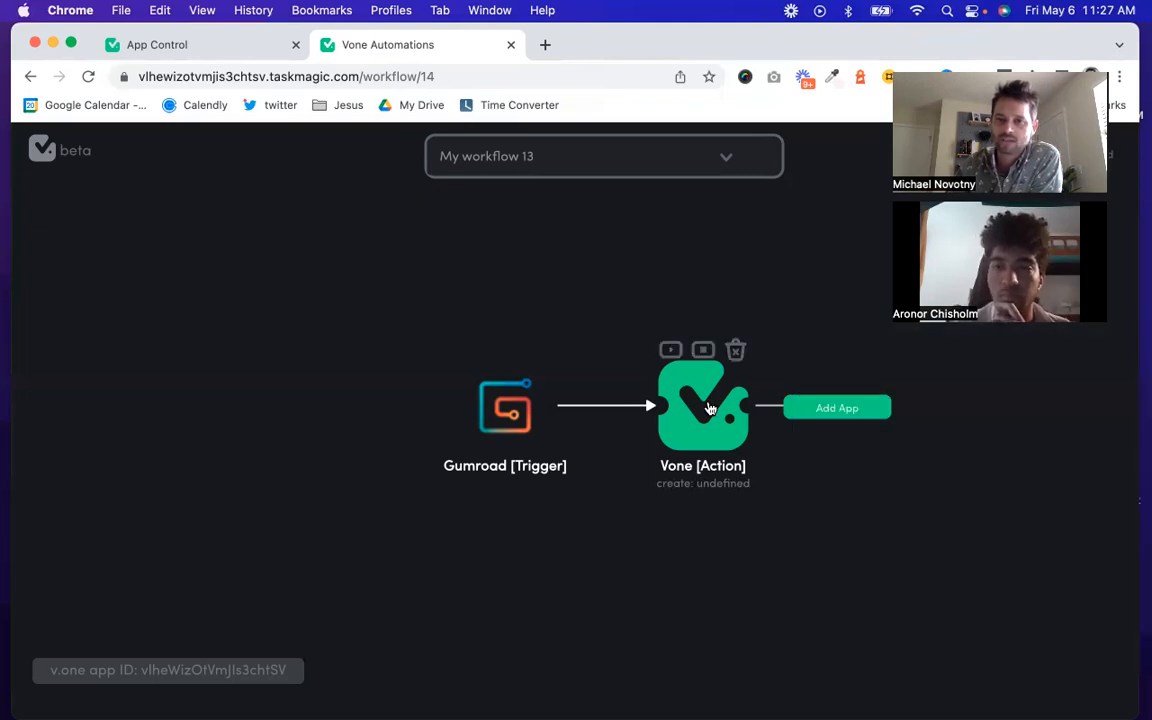
pyautogui.click(709, 408)
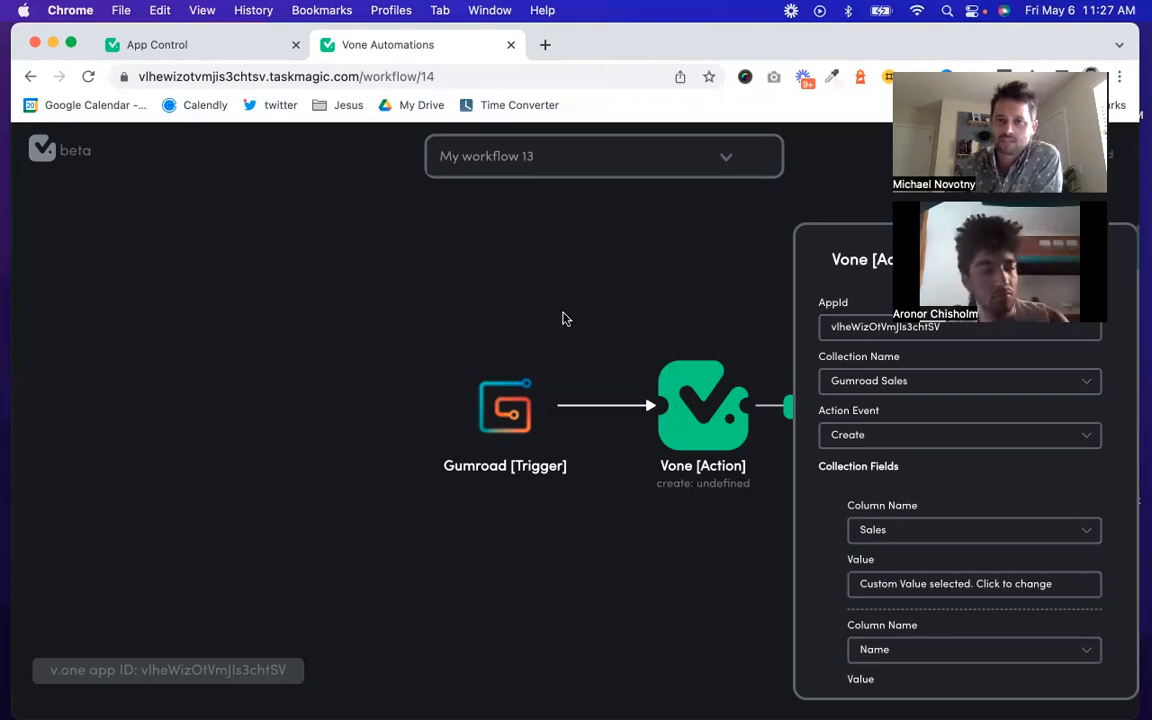
pyautogui.moveTo(615, 318); pyautogui.dragTo(460, 327)
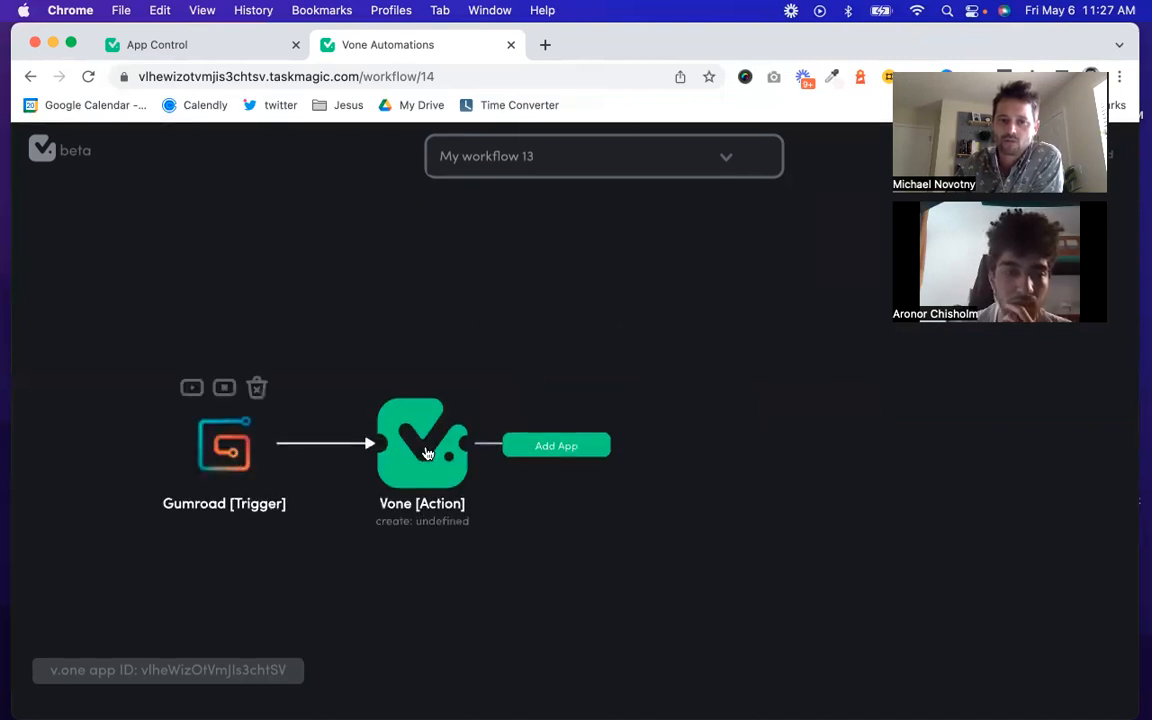
pyautogui.moveTo(427, 454)
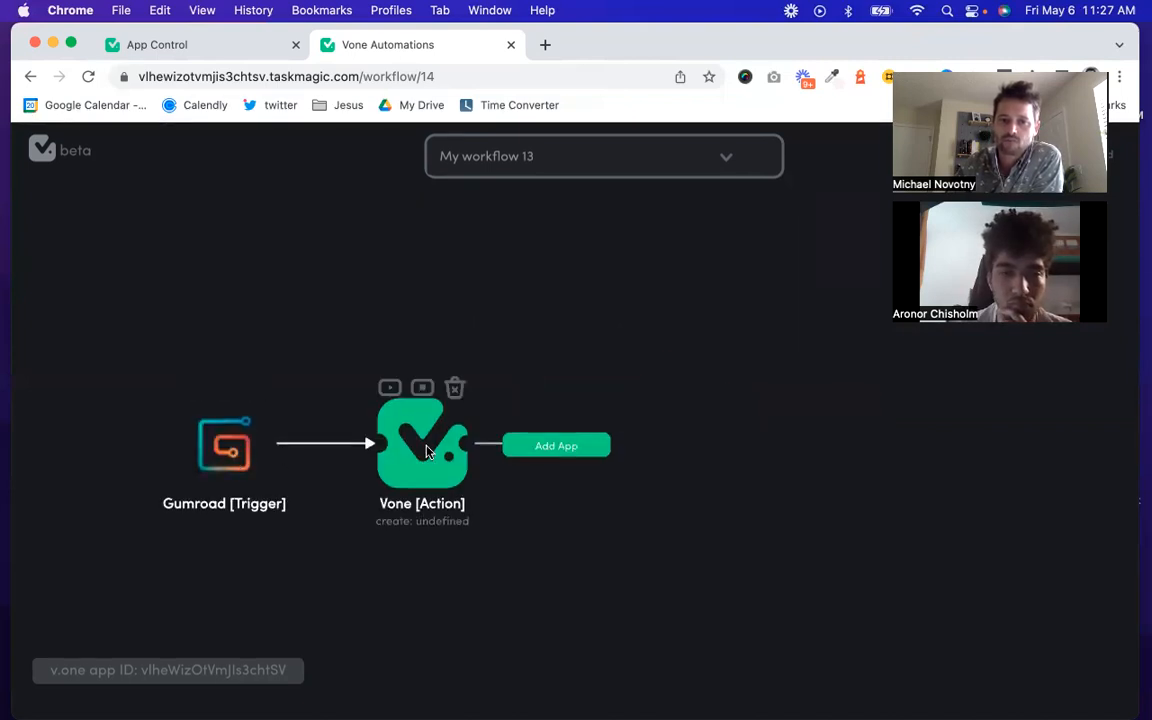
pyautogui.click(426, 453)
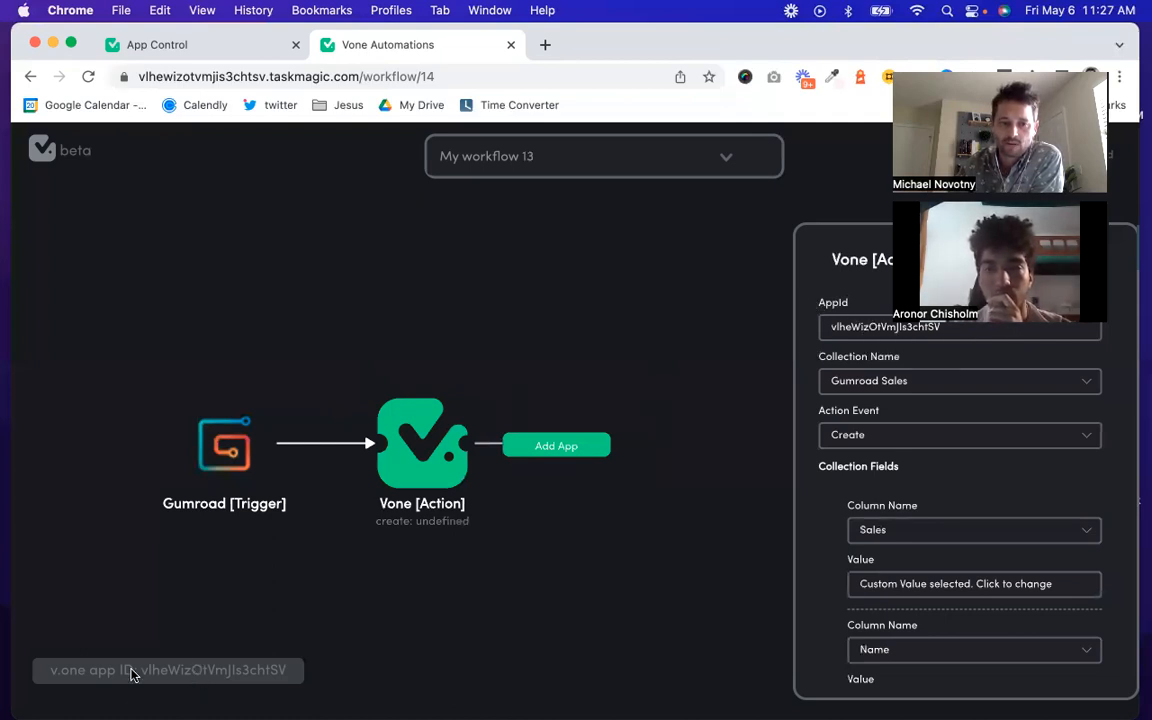
# Step: Highlight the v.one app ID on the workflow canvas and reopen the Vone action's settings to compare its AppId
pyautogui.click(231, 675)
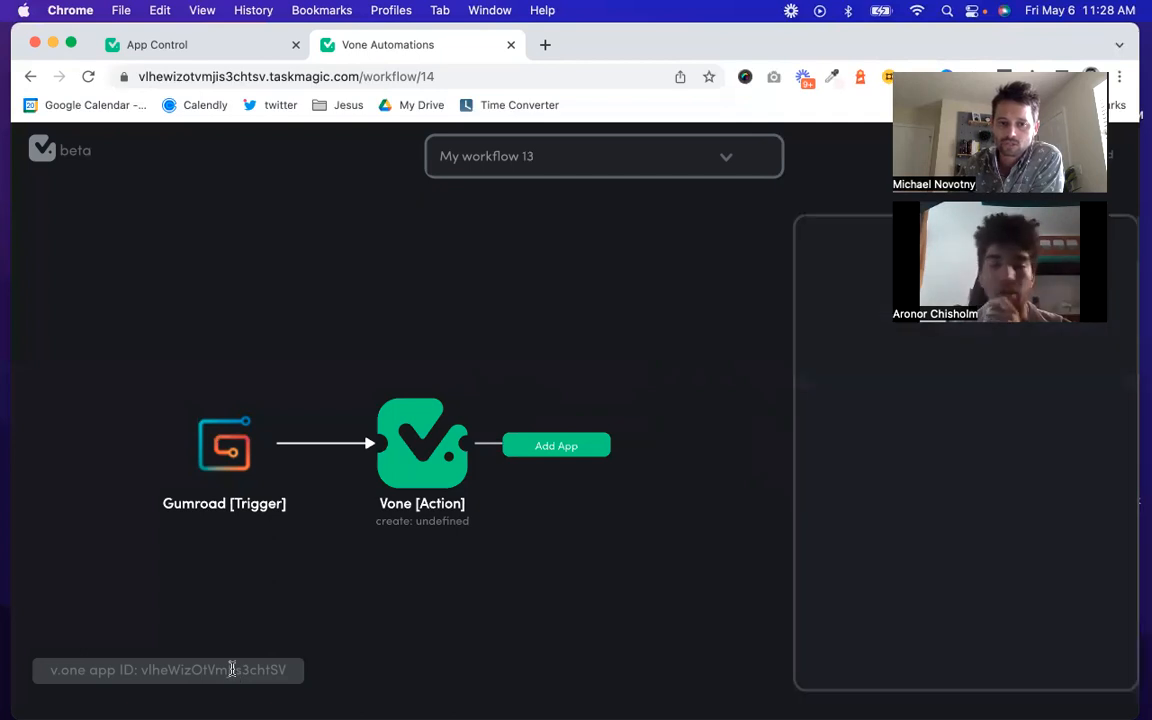
pyautogui.doubleClick(231, 670)
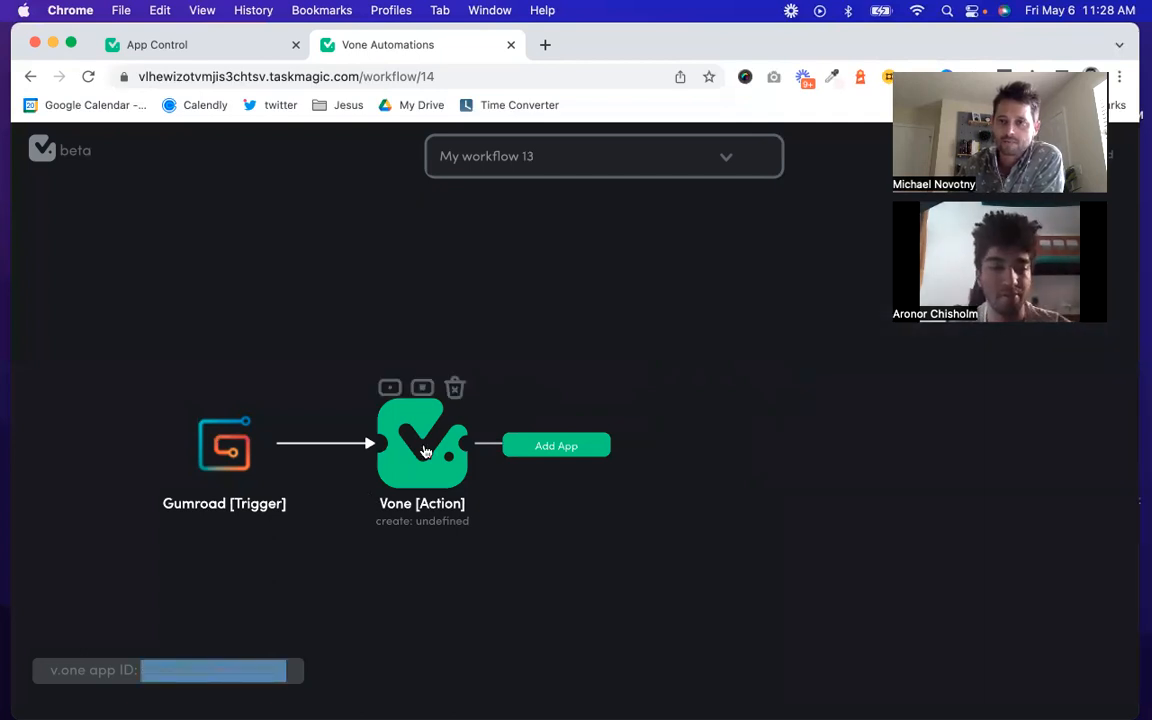
pyautogui.click(425, 450)
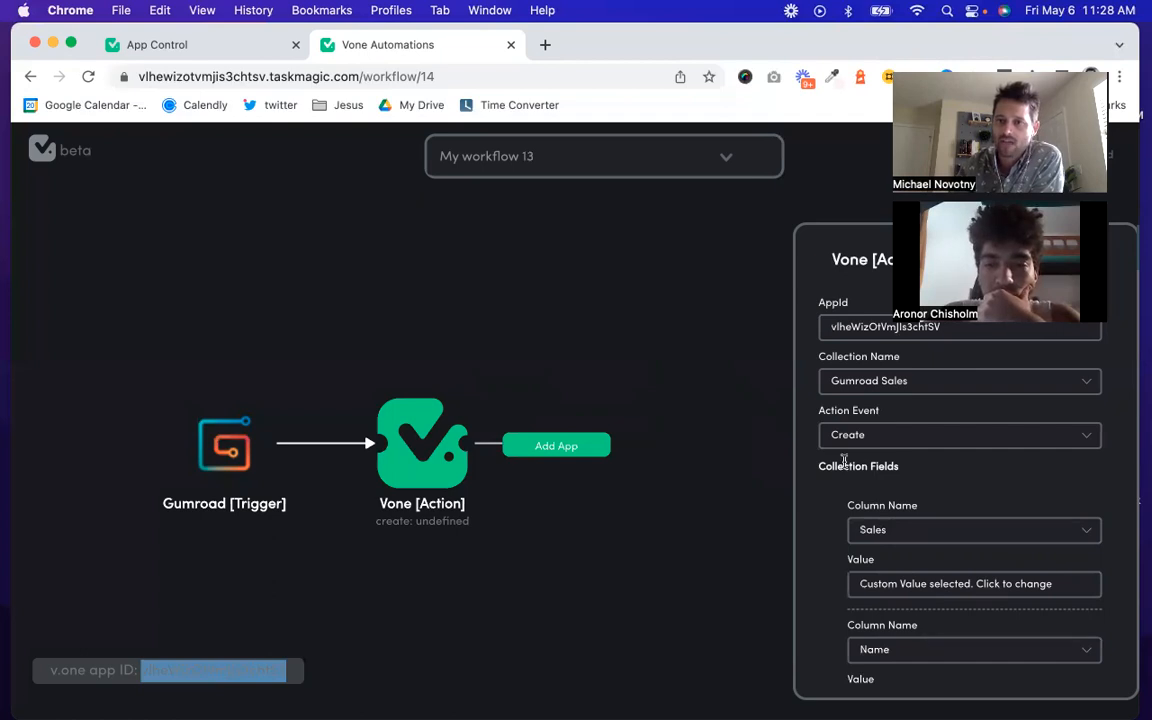
# Step: Examine the options available for the Vone action's Action Event
pyautogui.scroll(-1, 880, 420)
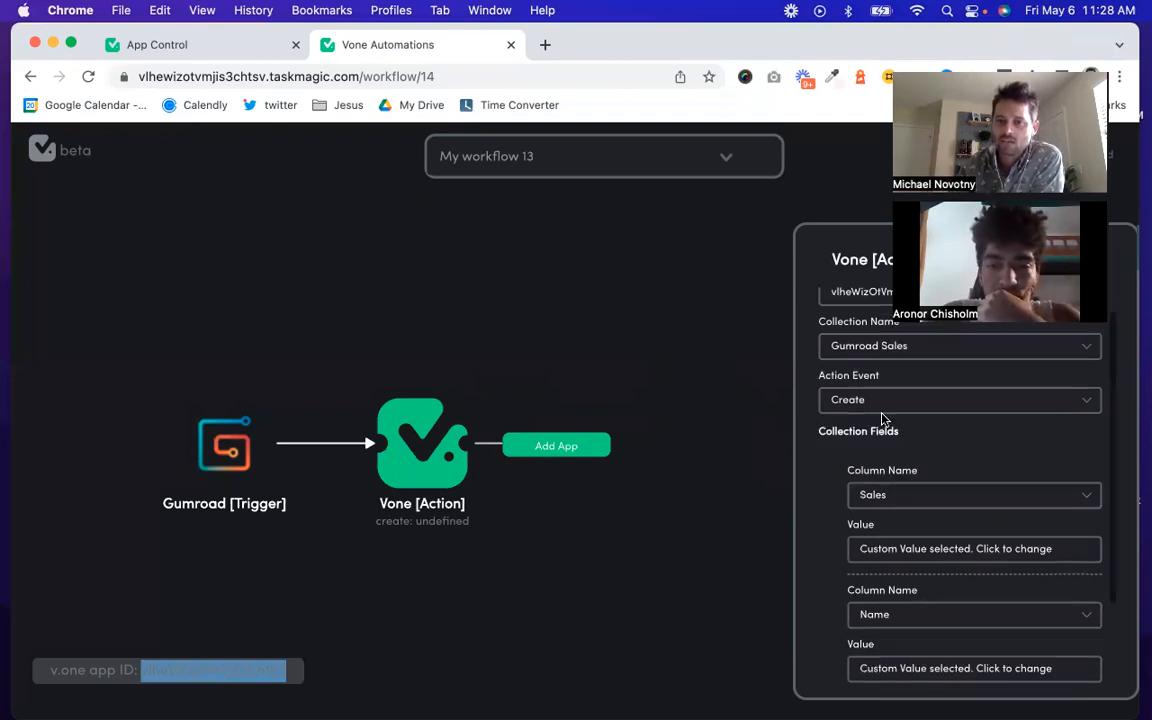
pyautogui.click(874, 405)
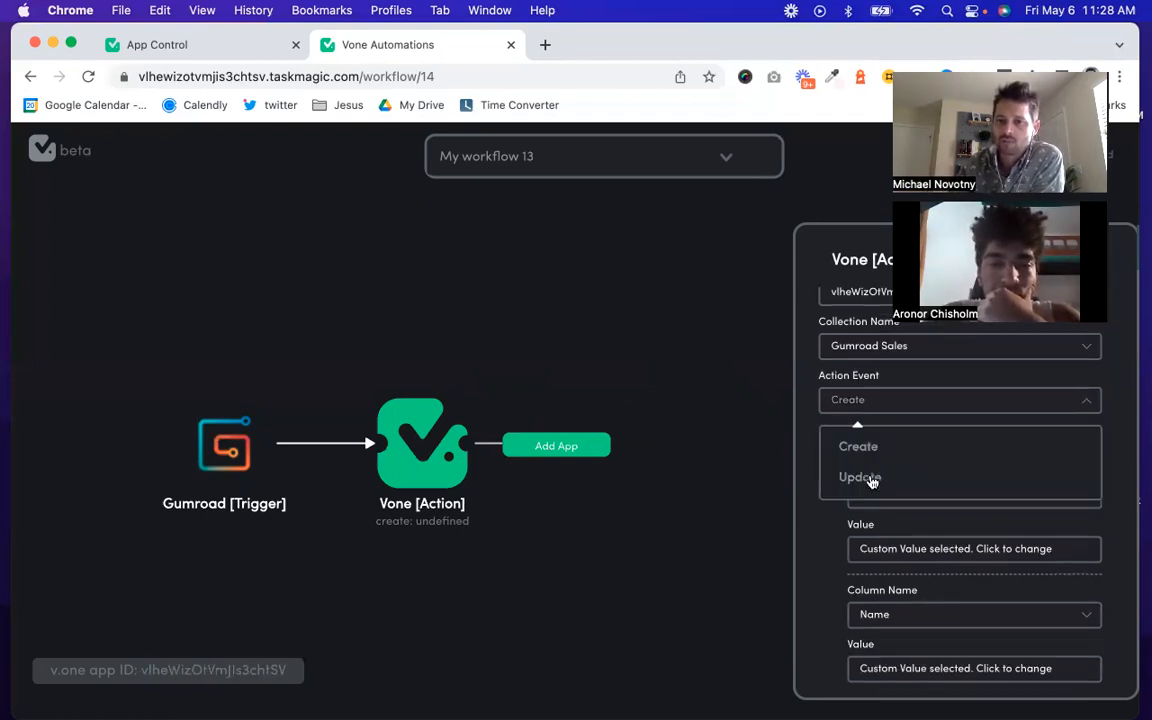
pyautogui.click(807, 440)
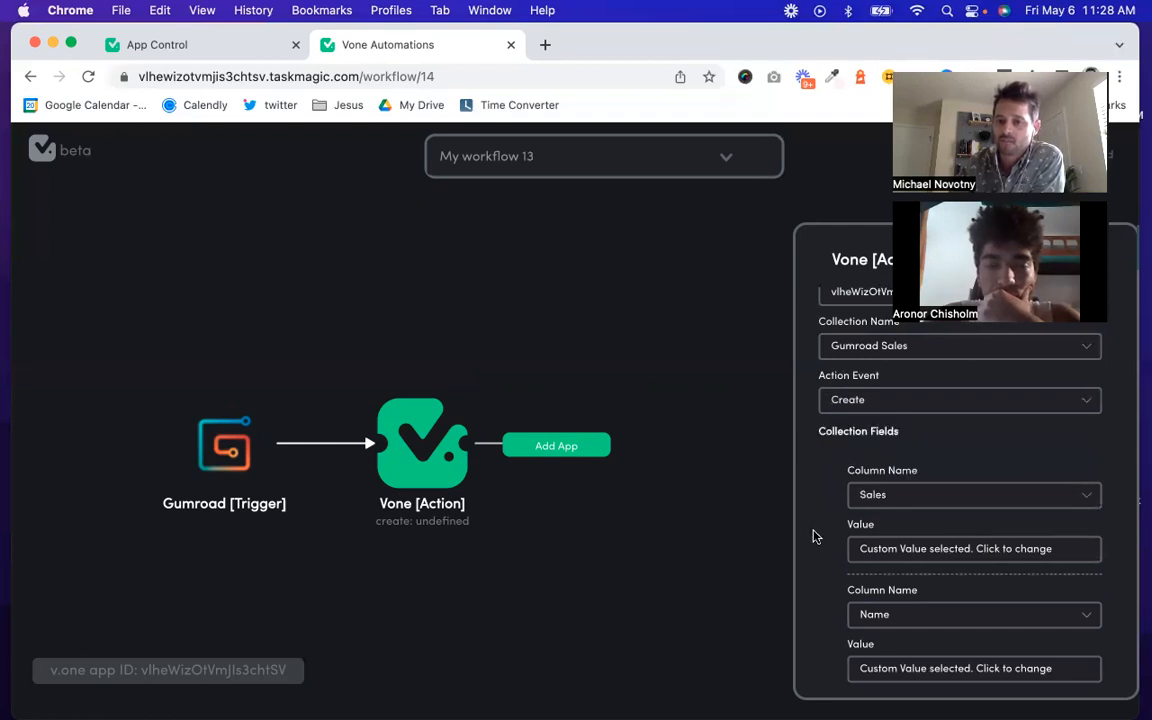
# Step: Look through the Vone action's collection fields and examine the column names available for the Sales field
pyautogui.scroll(-2, 813, 537)
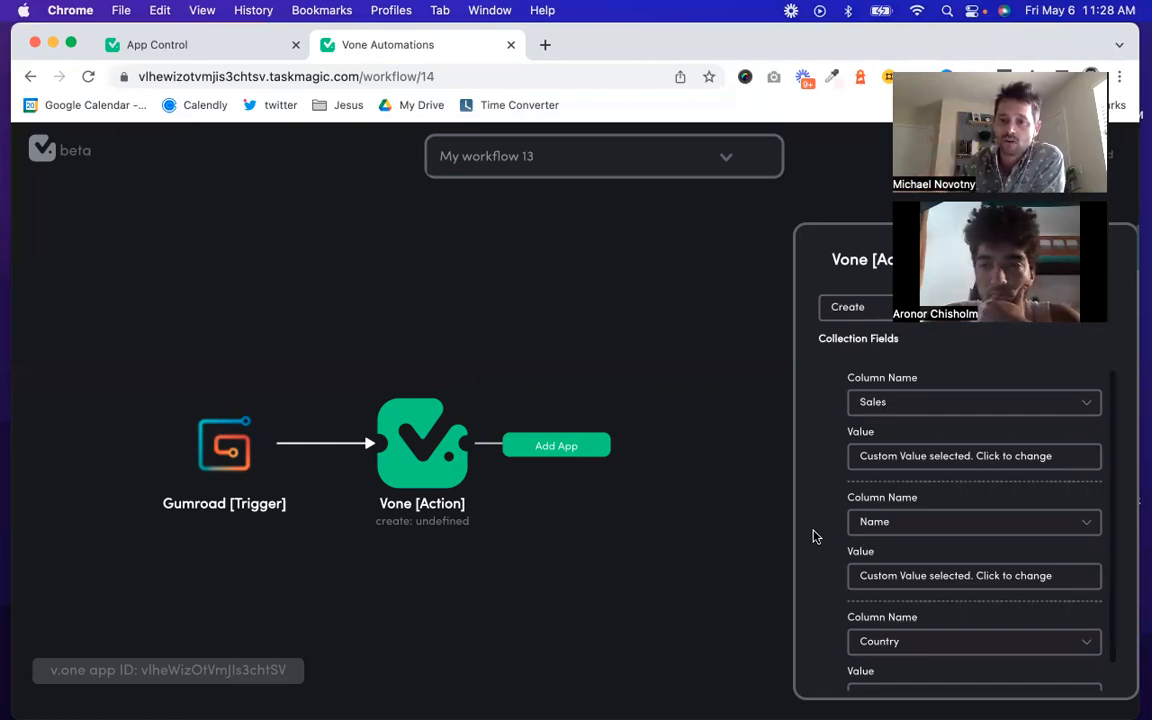
pyautogui.scroll(3, 813, 520)
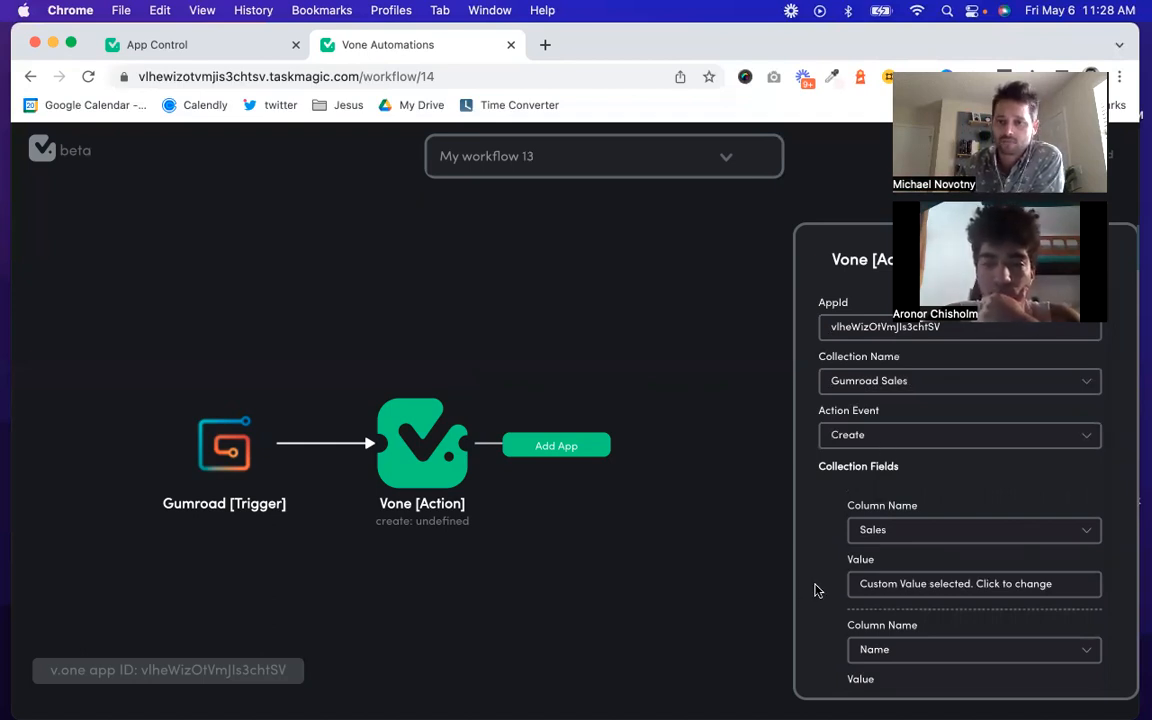
pyautogui.scroll(-2, 838, 594)
pyautogui.scroll(-2, 838, 594)
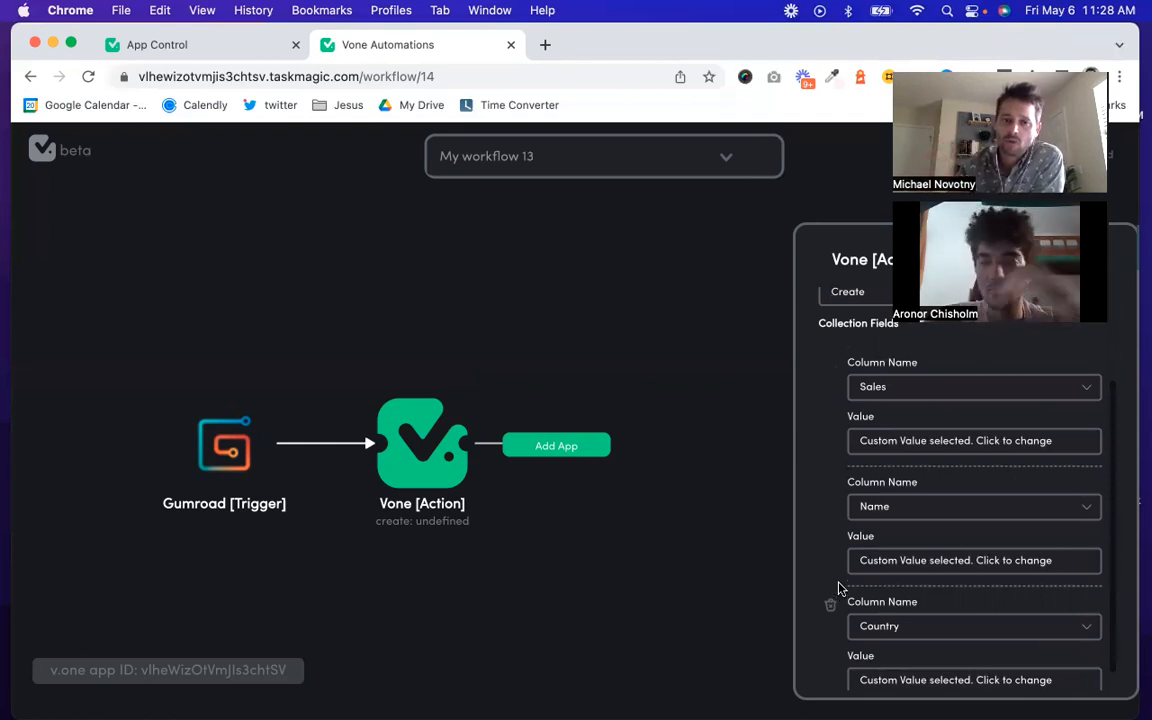
pyautogui.click(899, 397)
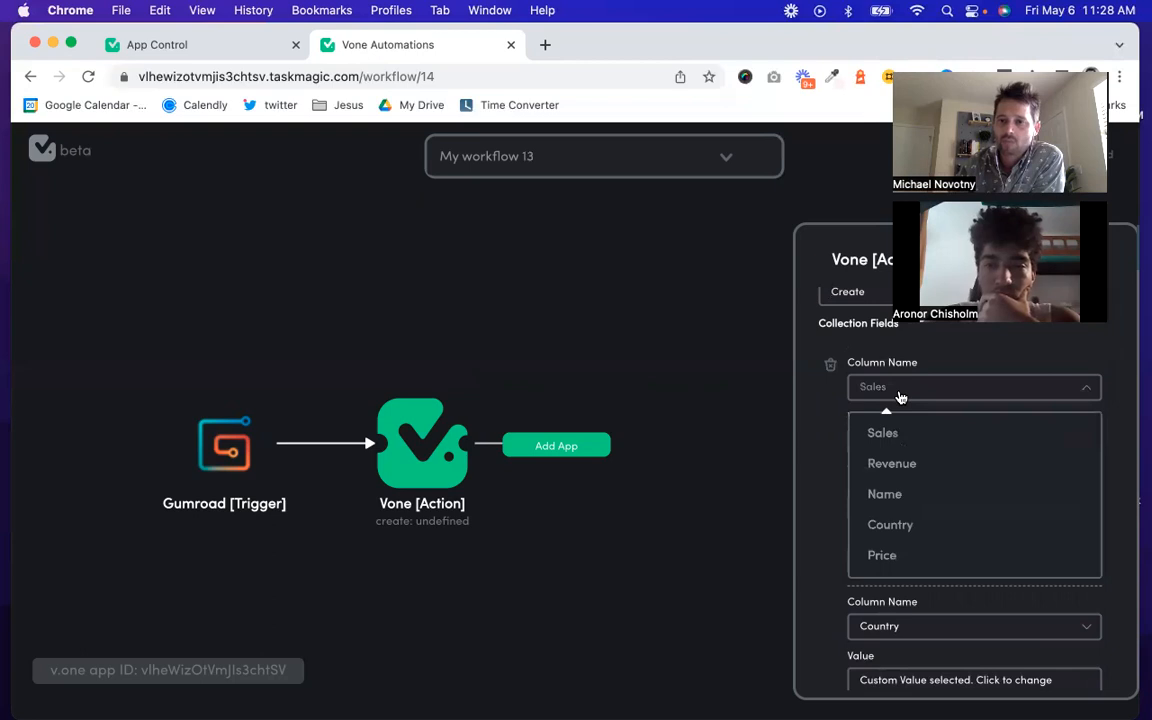
pyautogui.click(816, 463)
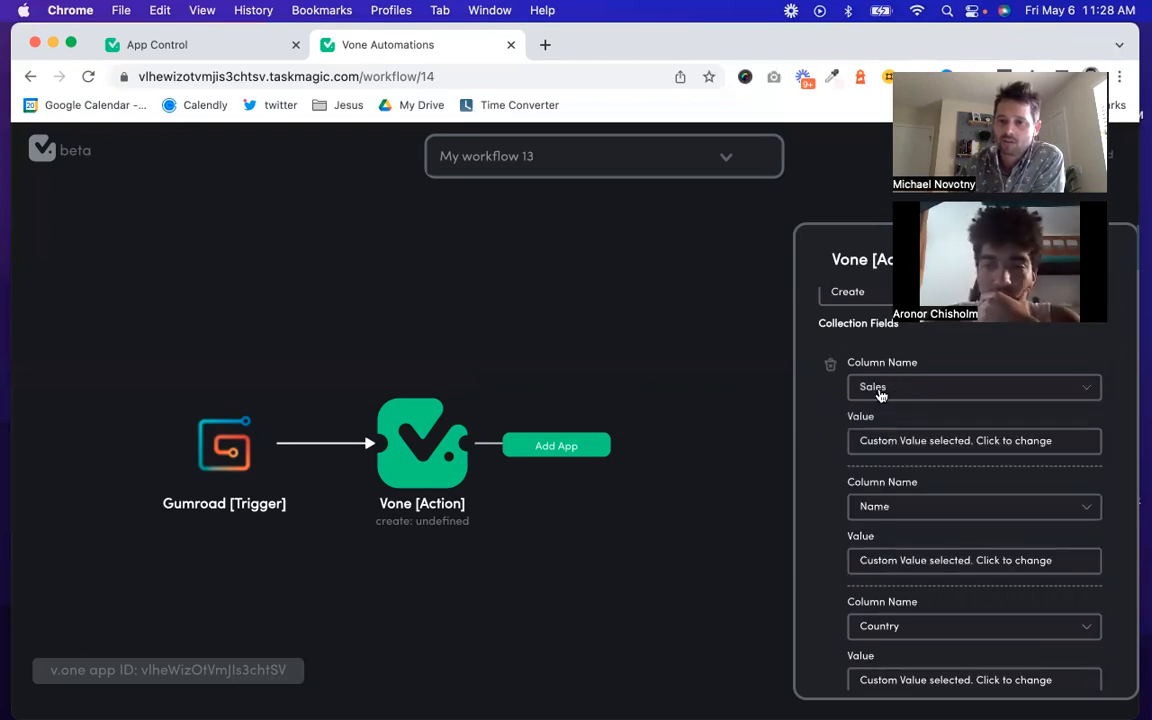
pyautogui.scroll(1, 872, 395)
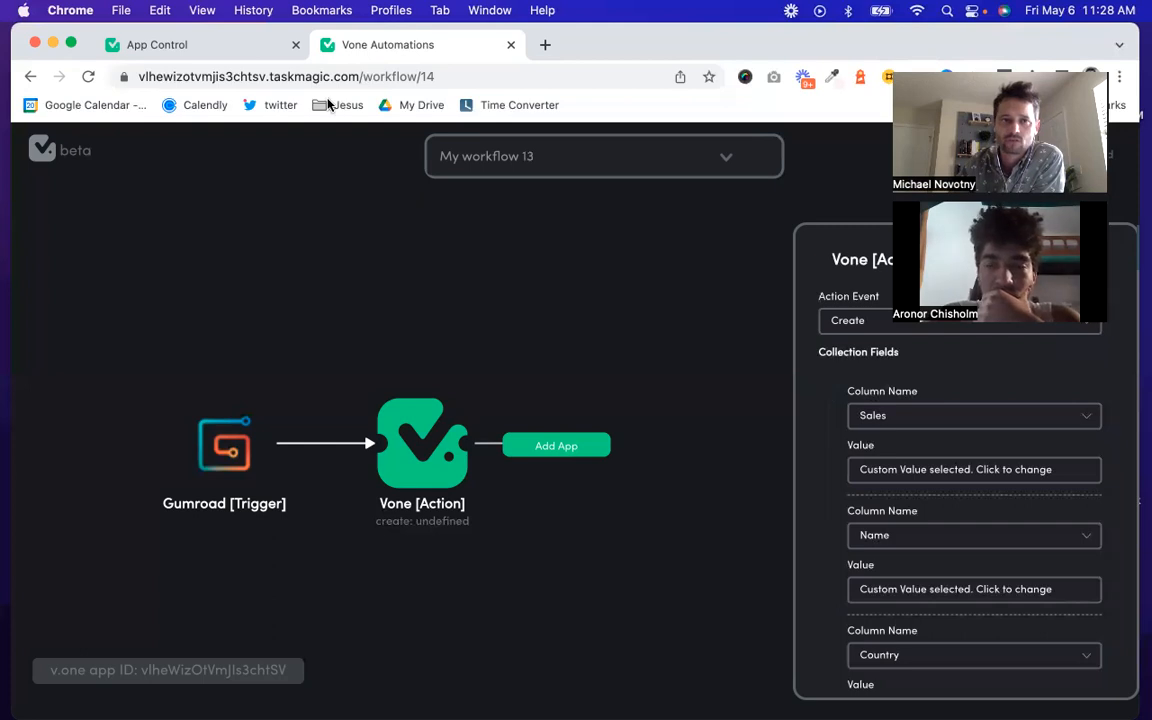
# Step: Switch to the App Control page and reload make.yourvone.com
pyautogui.click(230, 56)
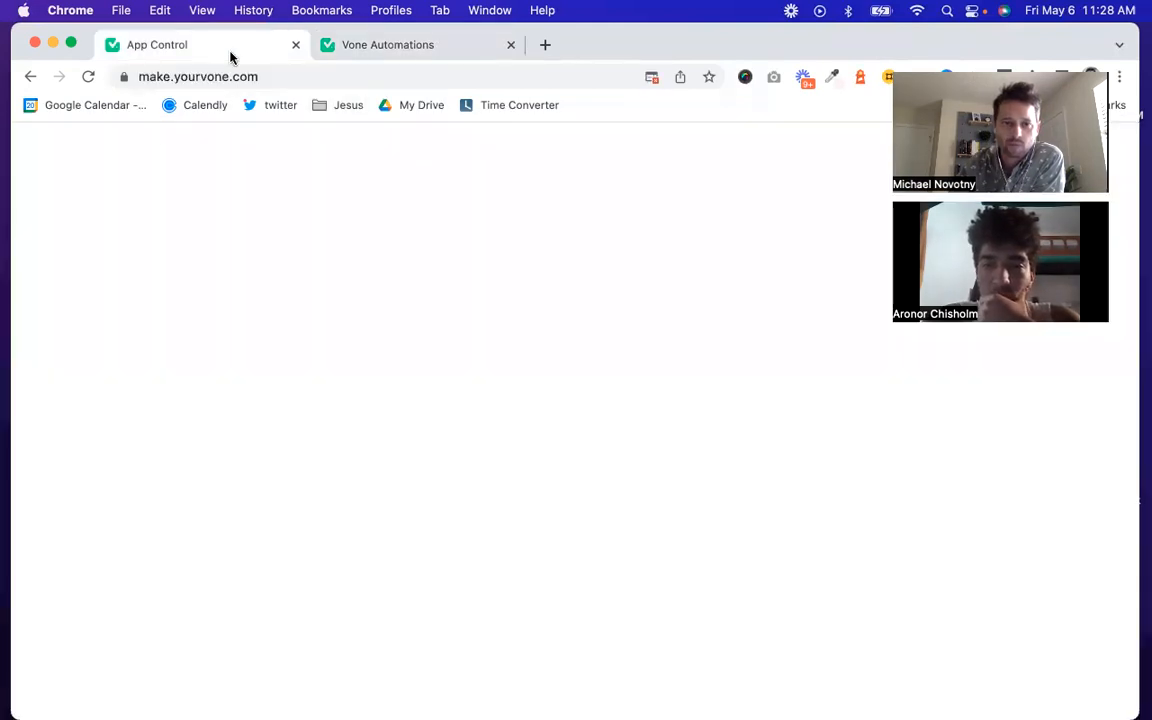
pyautogui.click(164, 79)
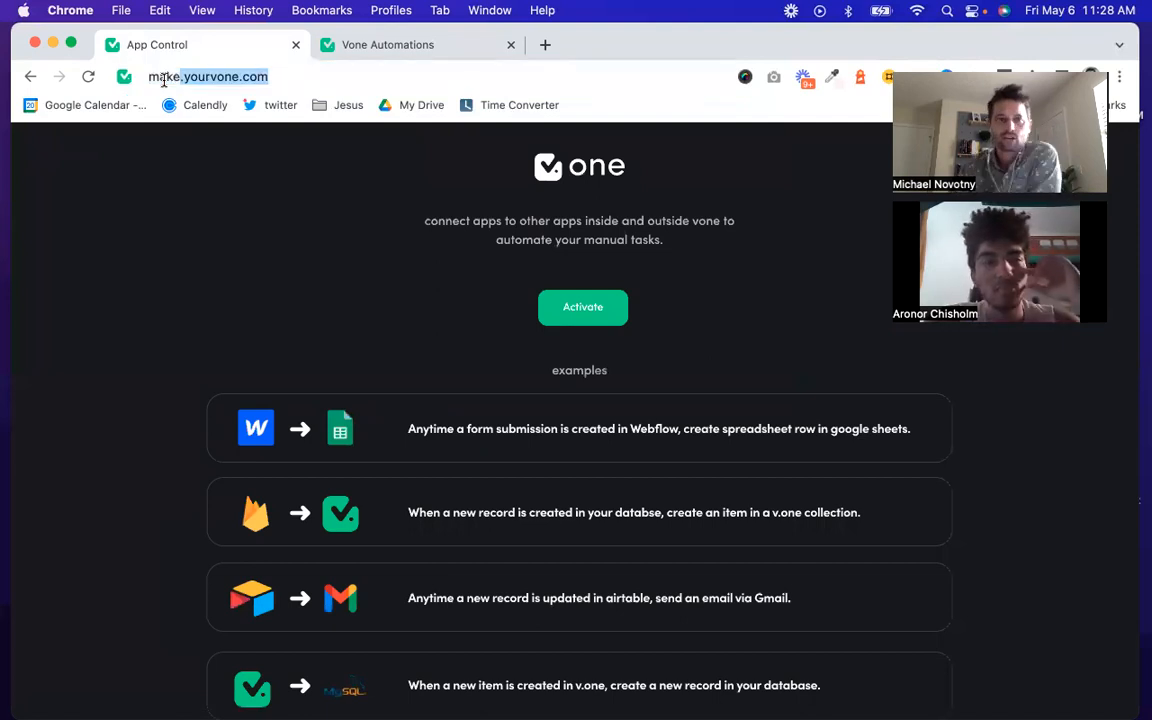
pyautogui.press('Return')
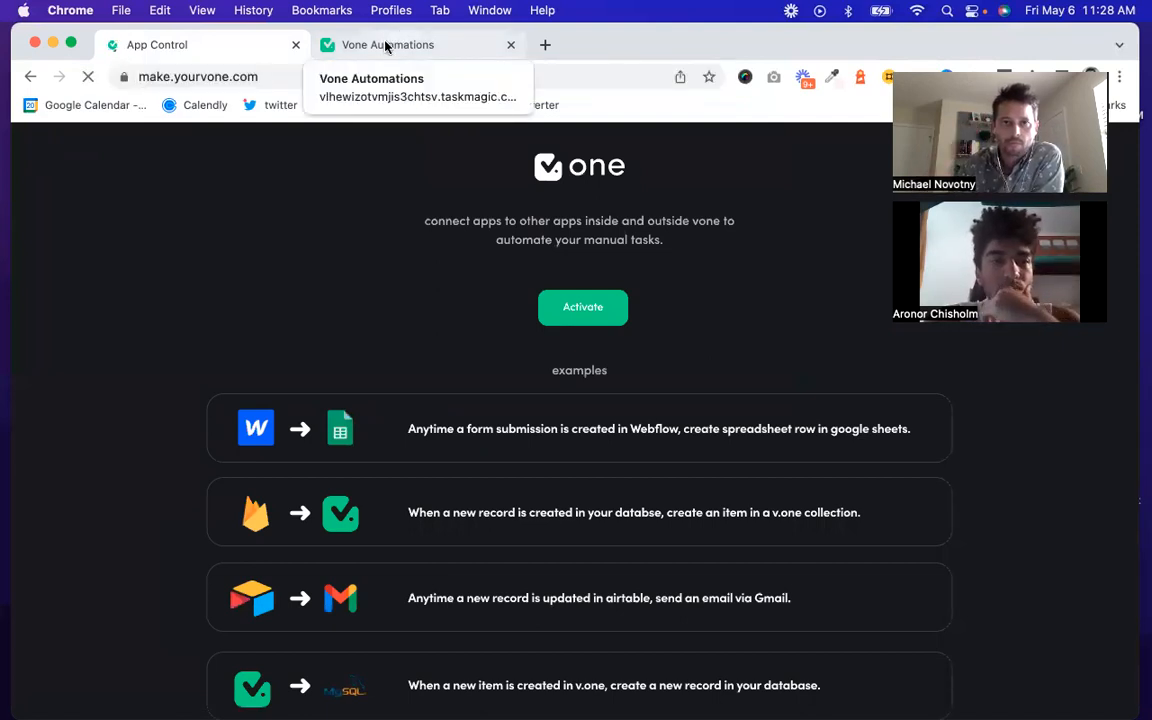
# Step: Return to the automation workflow and set the Sales column's value to the Gumroad trigger's resource (sale)
pyautogui.click(386, 46)
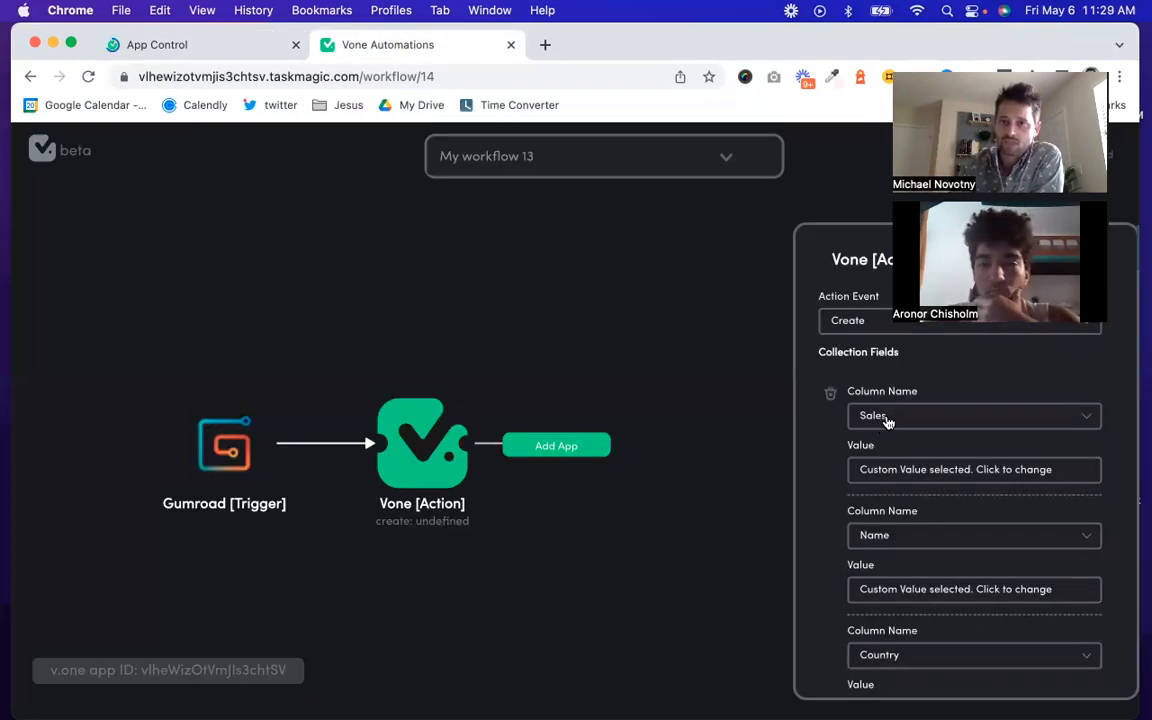
pyautogui.click(950, 469)
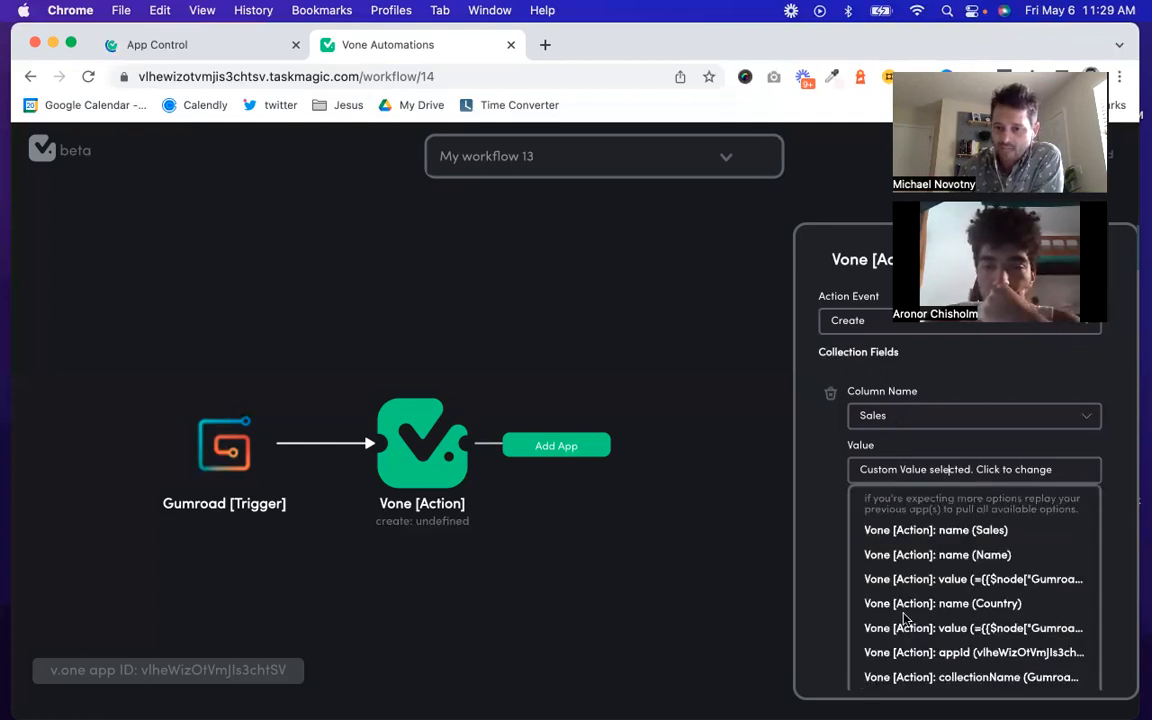
pyautogui.scroll(-5, 930, 476)
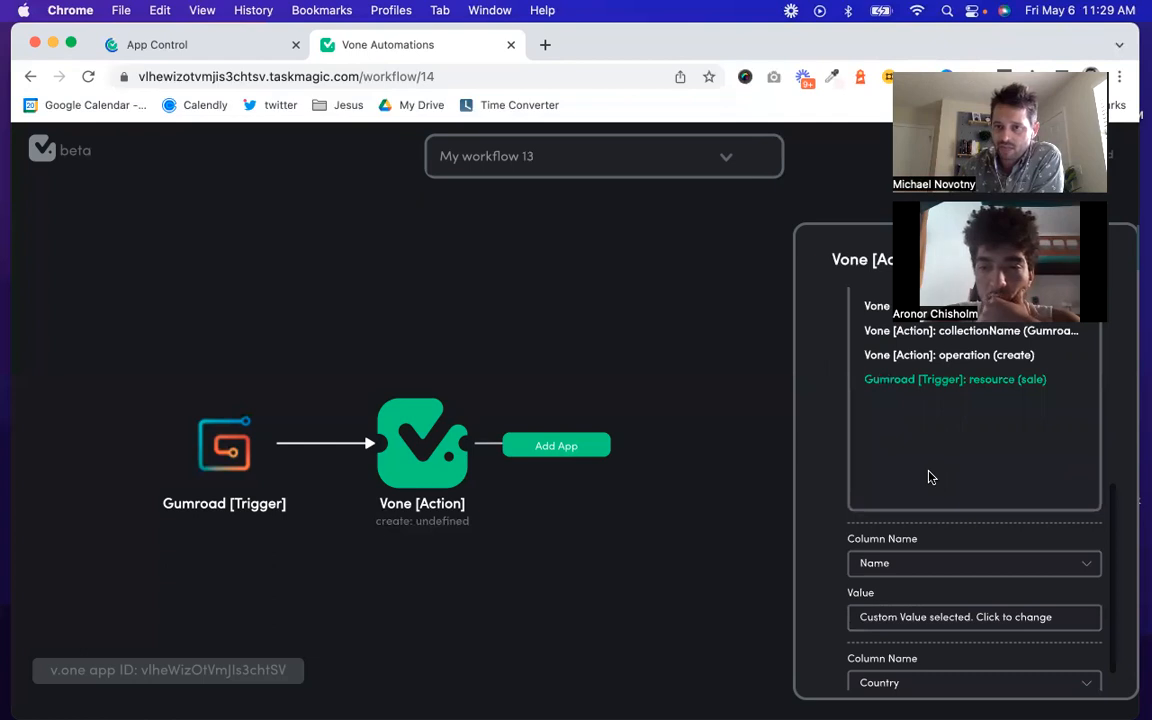
pyautogui.scroll(1, 1007, 420)
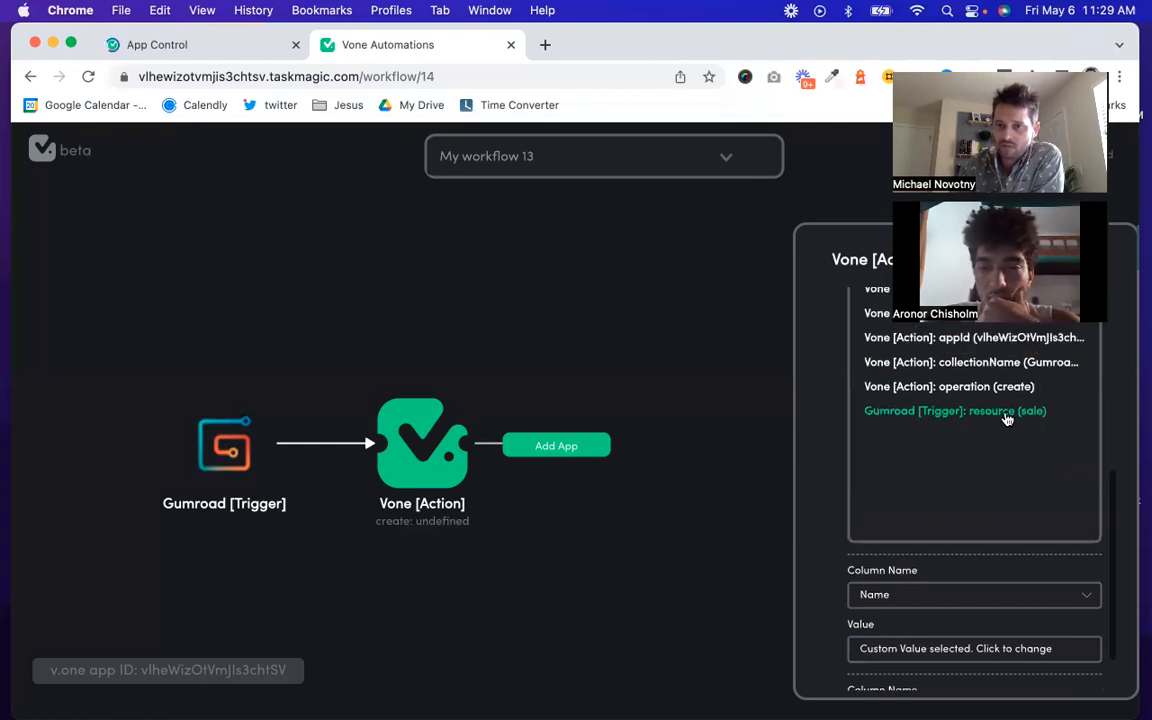
pyautogui.click(997, 419)
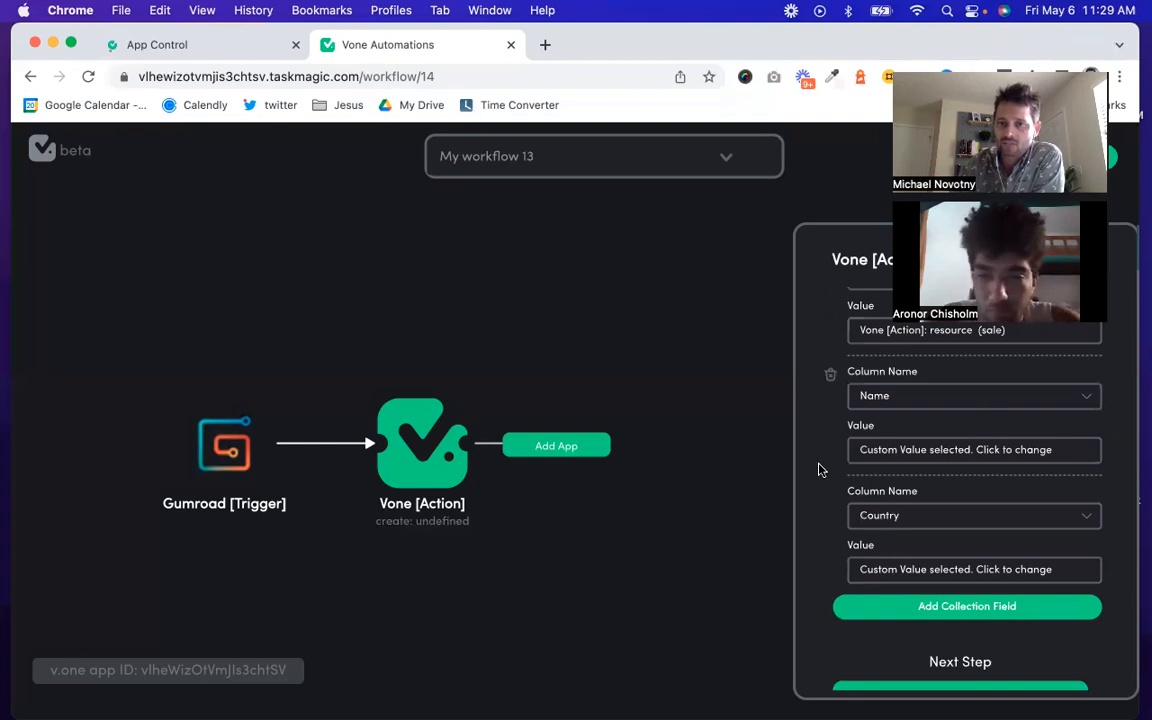
# Step: Review the Sales, Name and Country field mappings in the Vone action while checking whether App Control has loaded
pyautogui.scroll(3, 820, 468)
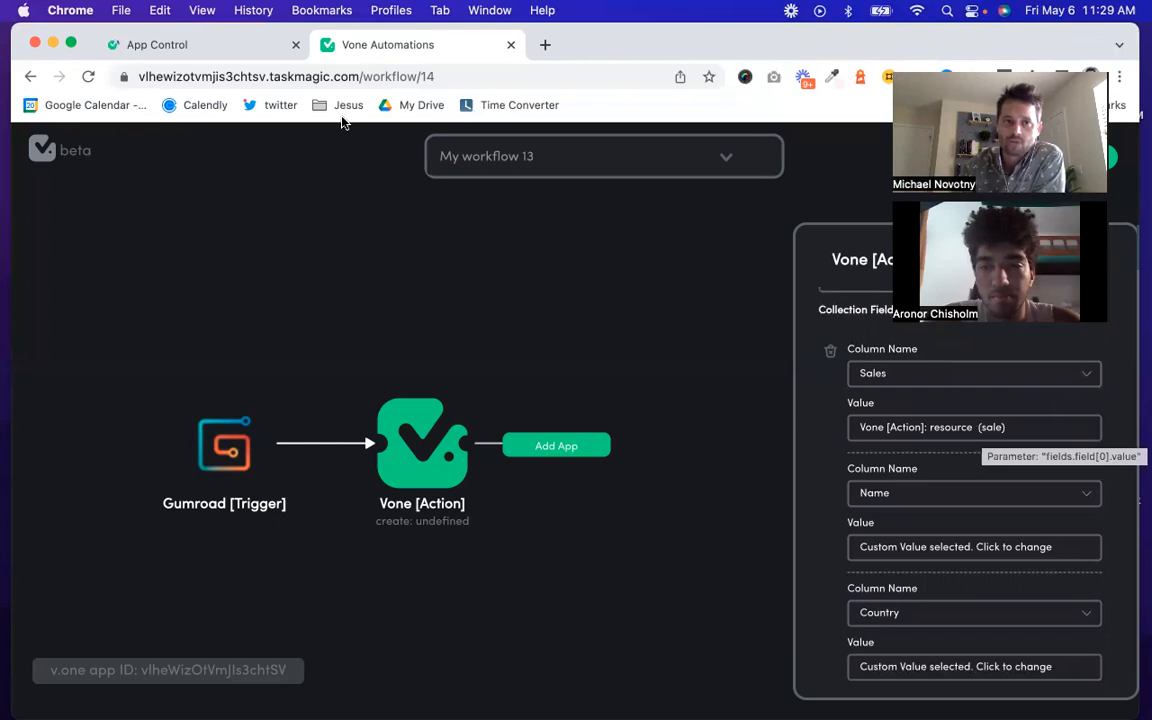
pyautogui.click(234, 46)
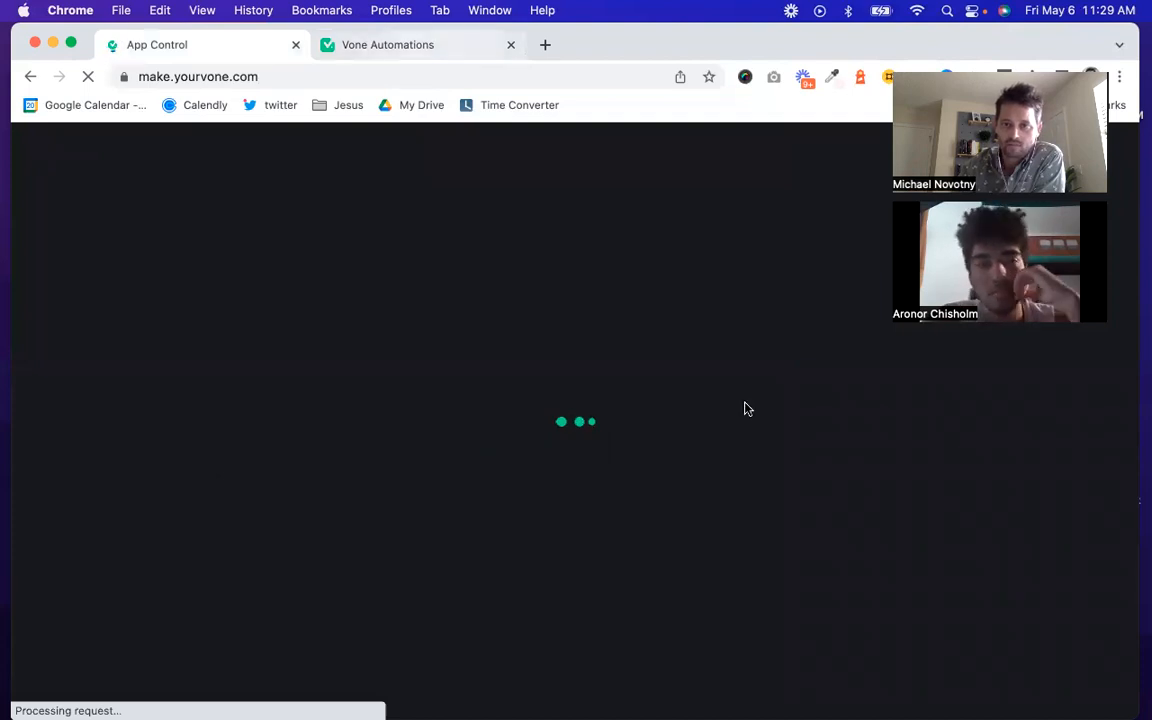
pyautogui.hotkey('ctrl', 'Tab')
pyautogui.scroll(-2, 826, 500)
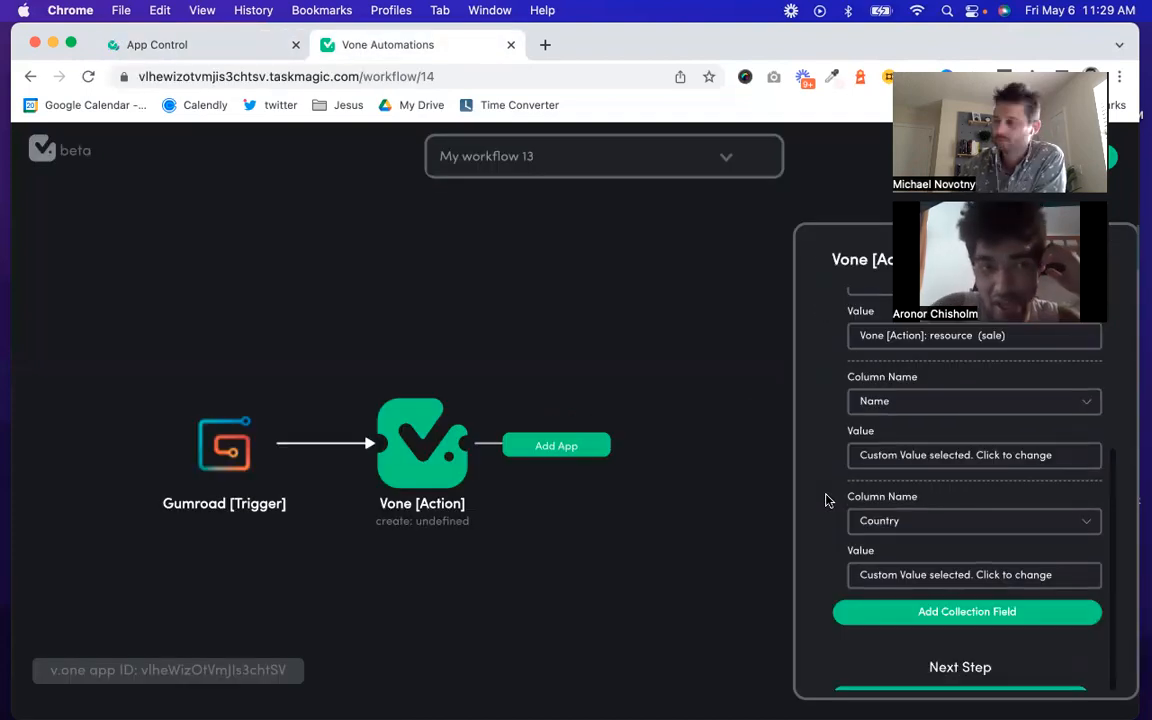
pyautogui.scroll(2, 826, 500)
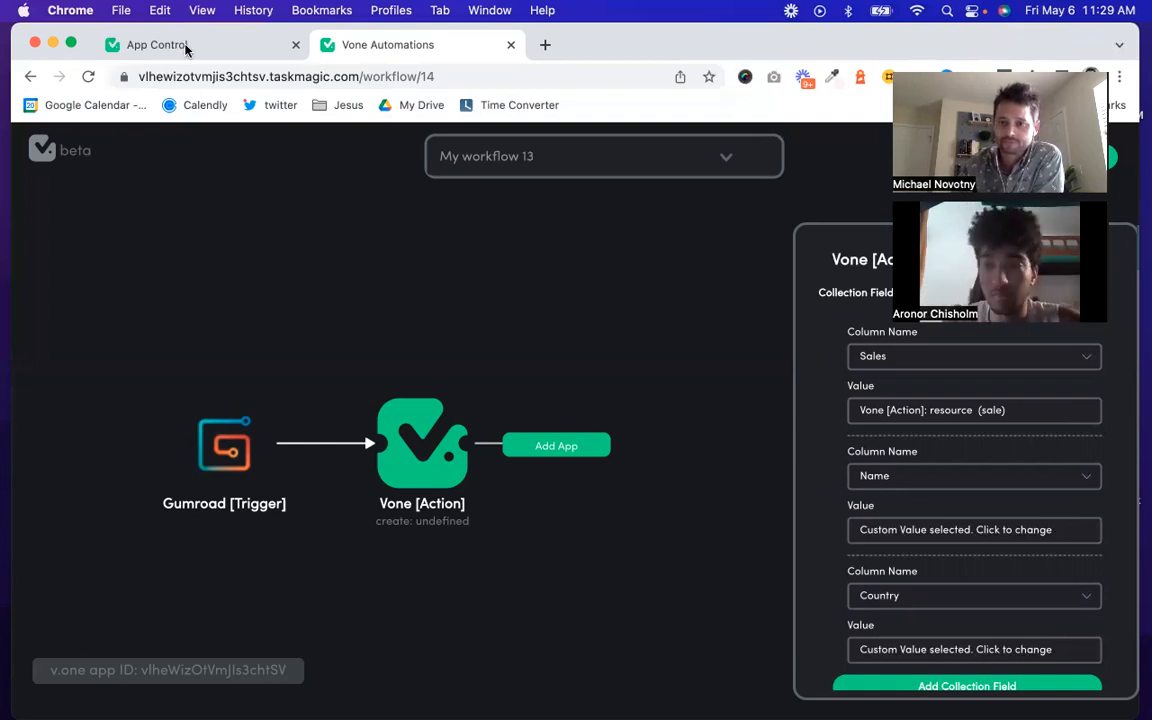
pyautogui.scroll(-3, 860, 560)
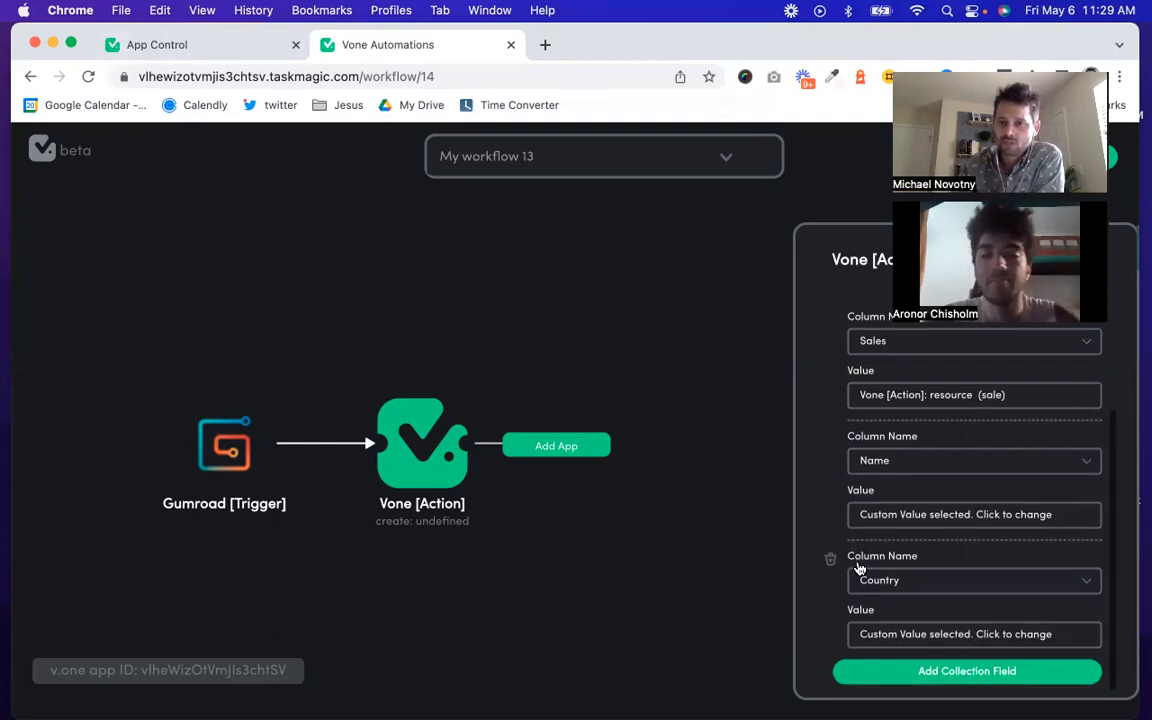
pyautogui.scroll(-1, 874, 545)
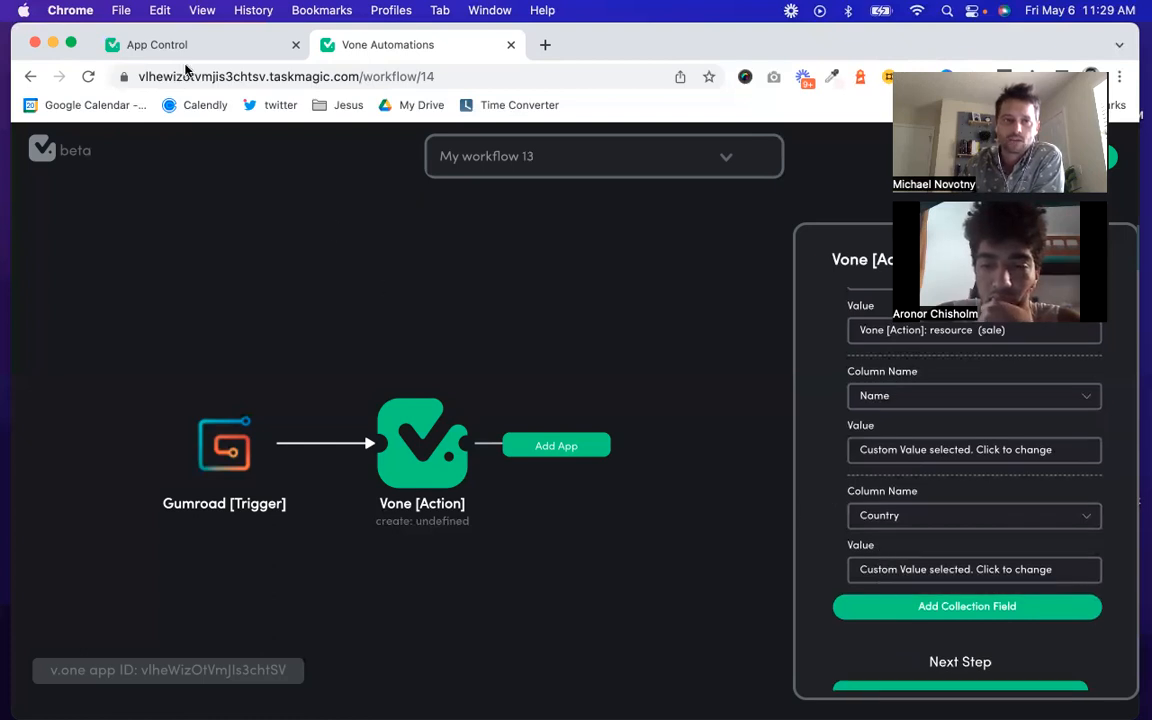
# Step: Open the Gumroad Sales collection in the App Control CMS and look through its records down to the end of the table
pyautogui.click(175, 54)
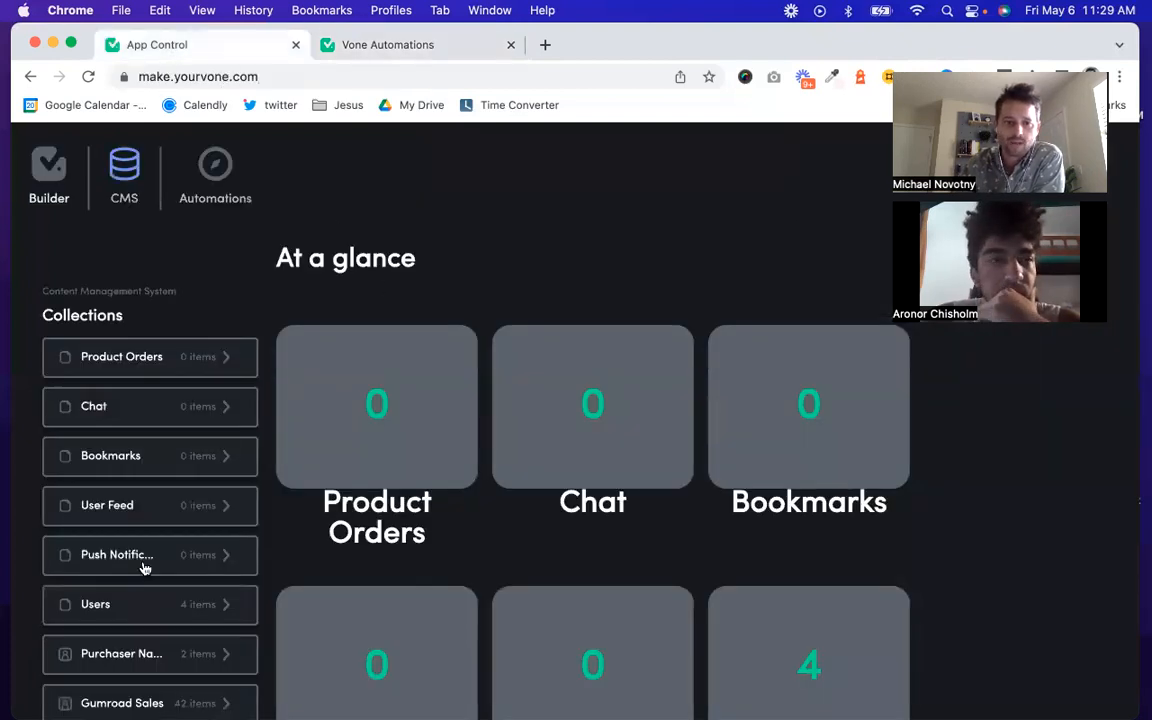
pyautogui.scroll(-3, 143, 568)
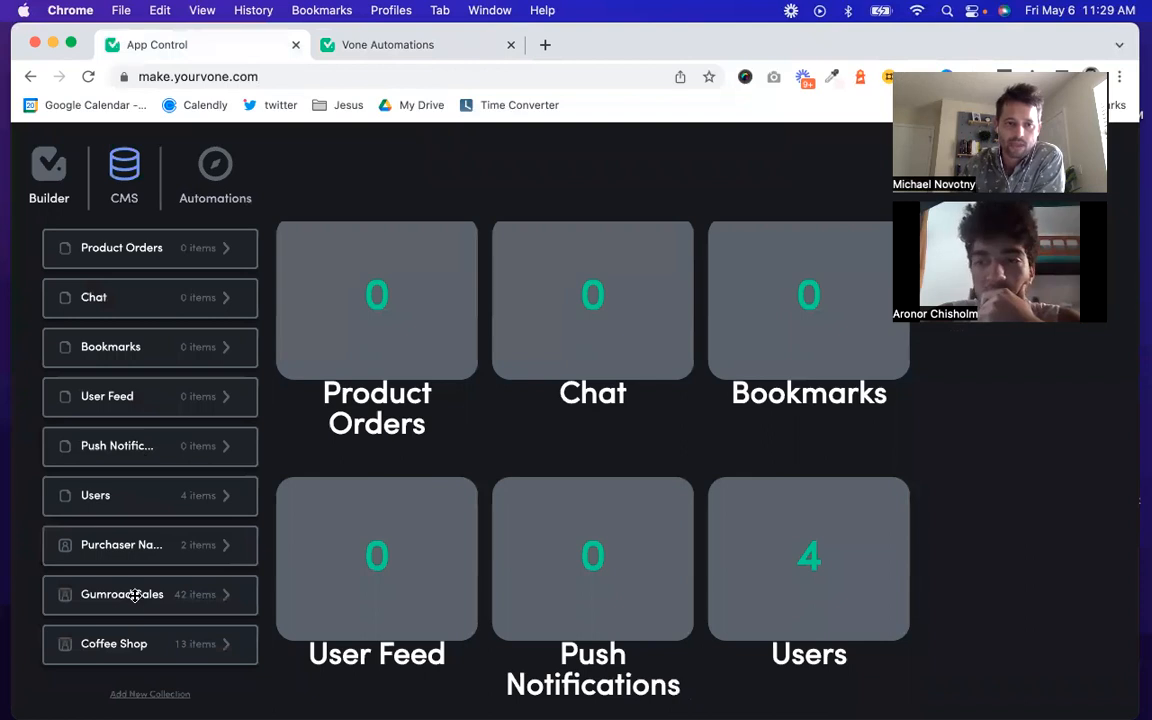
pyautogui.click(134, 595)
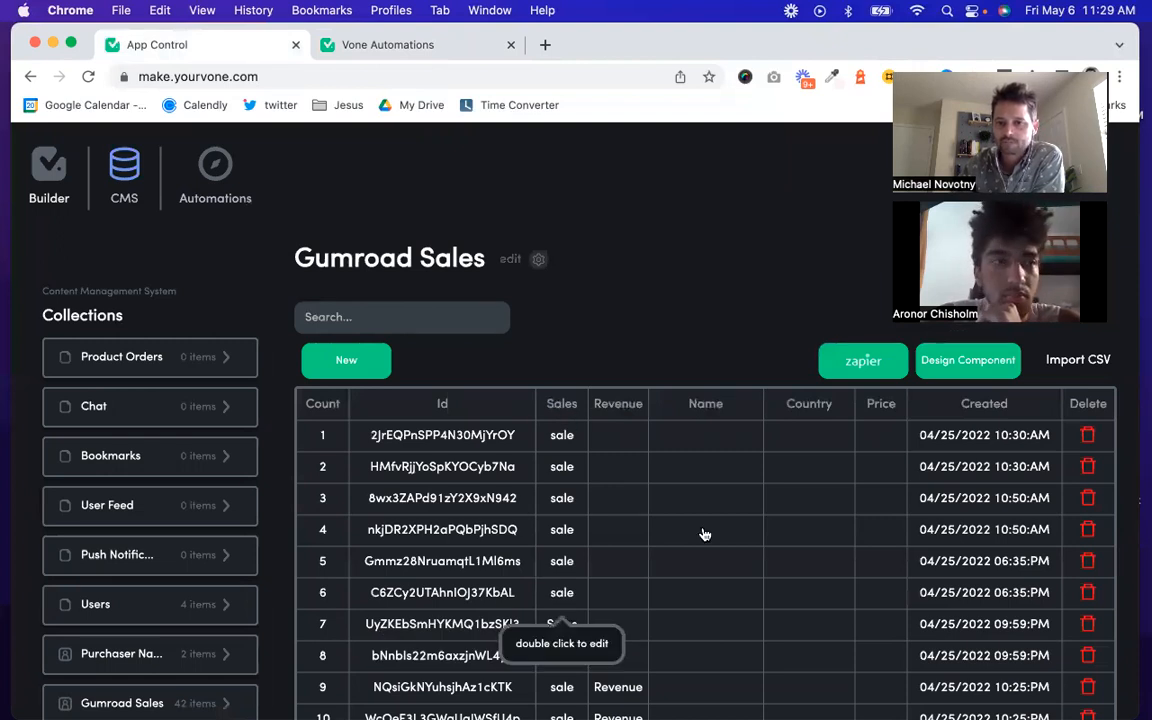
pyautogui.scroll(-5, 705, 535)
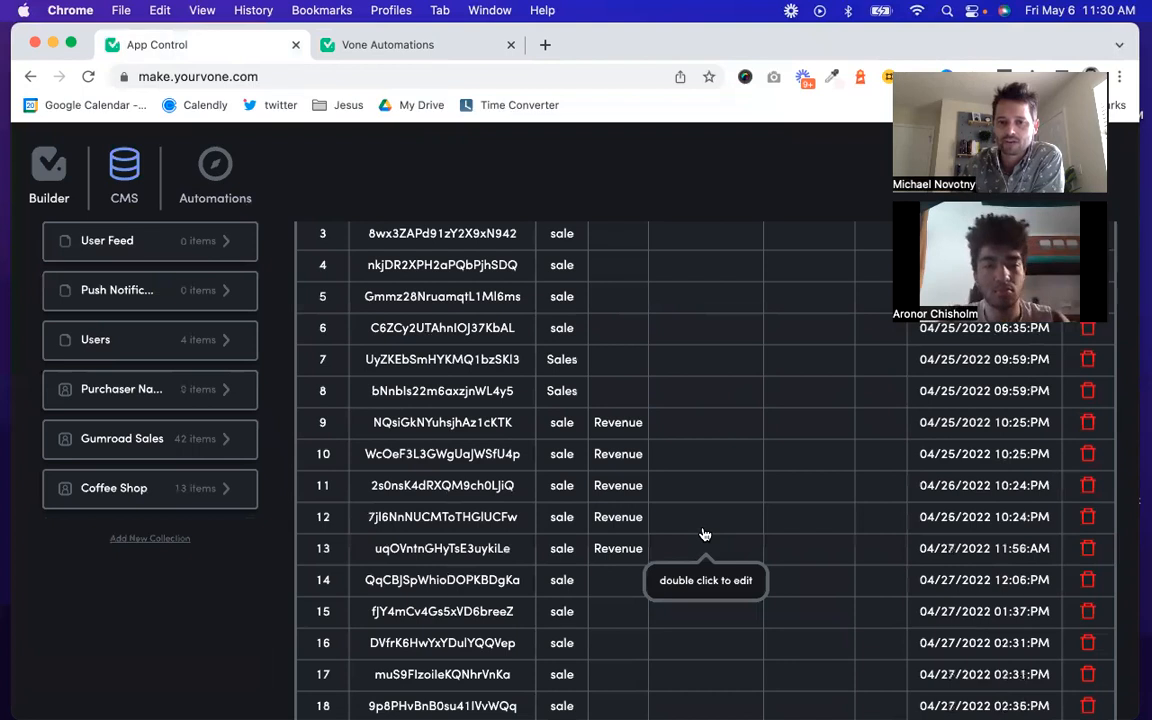
pyautogui.scroll(-10, 687, 527)
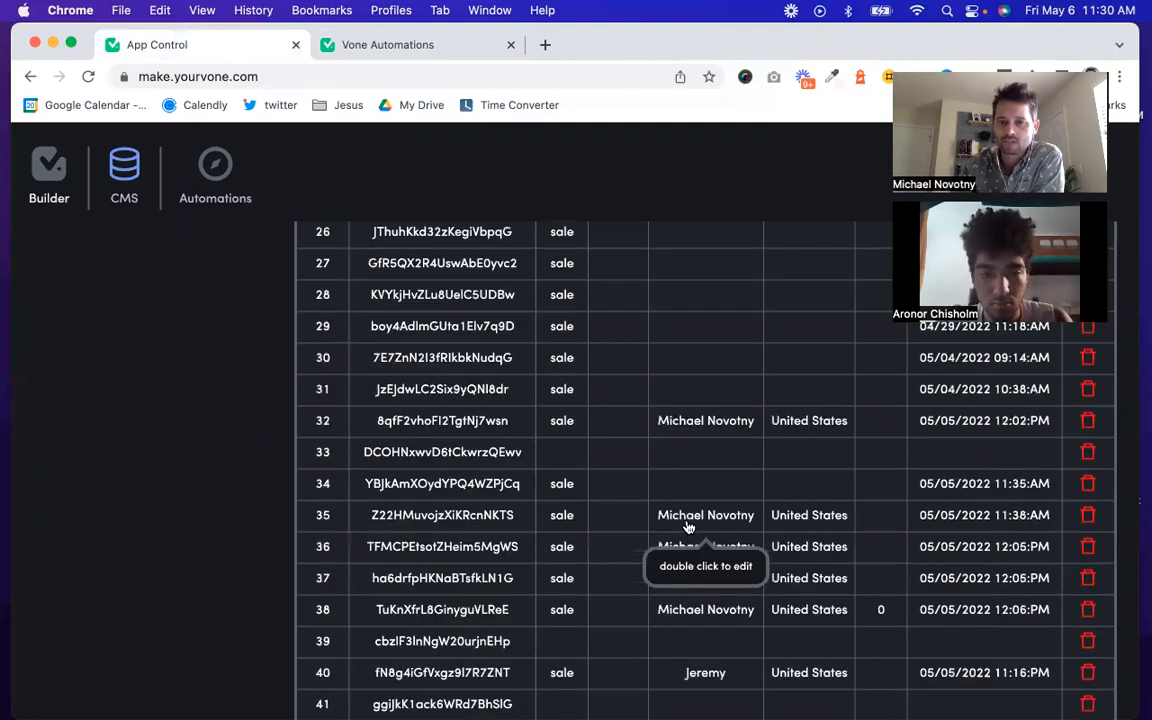
pyautogui.scroll(-1, 687, 527)
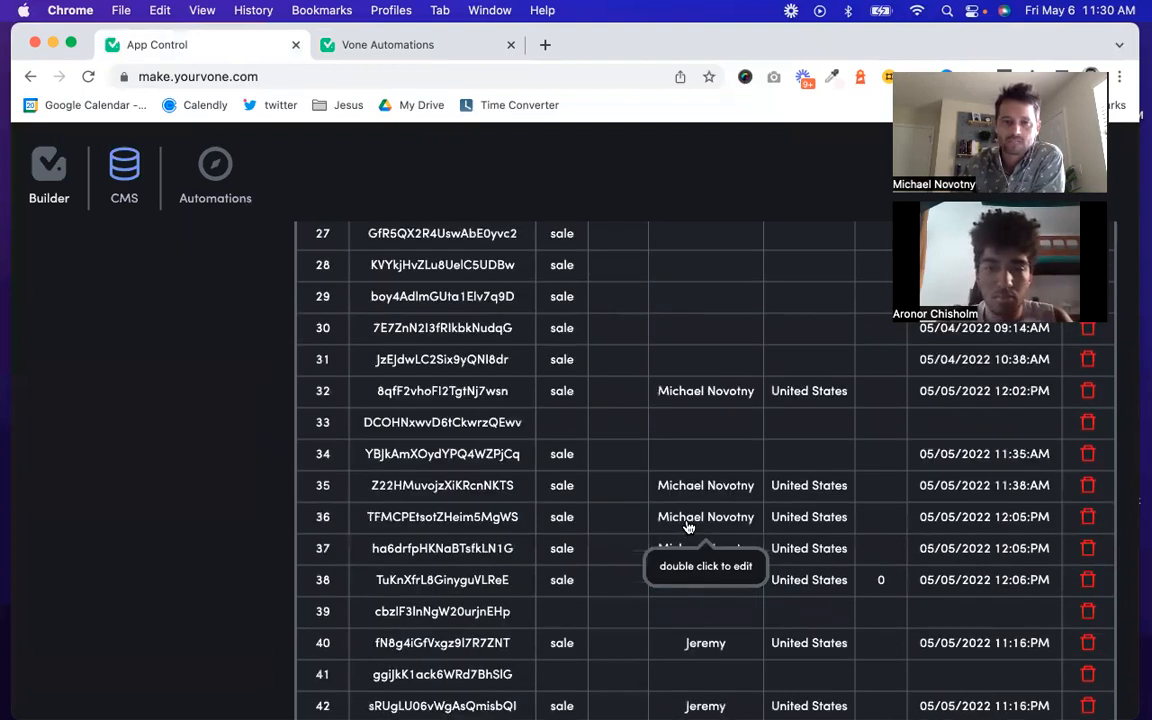
pyautogui.scroll(-1, 130, 155)
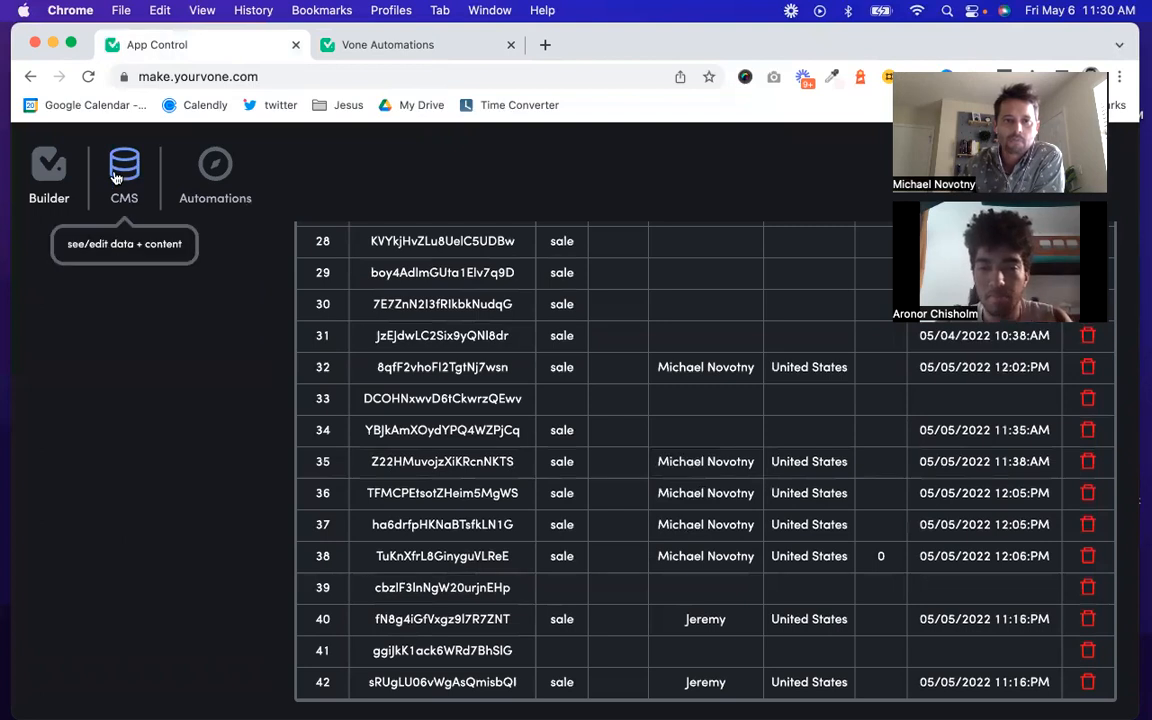
# Step: Return to the automation workflow and examine the options available as the Country column's value, then close the list unchanged
pyautogui.click(350, 44)
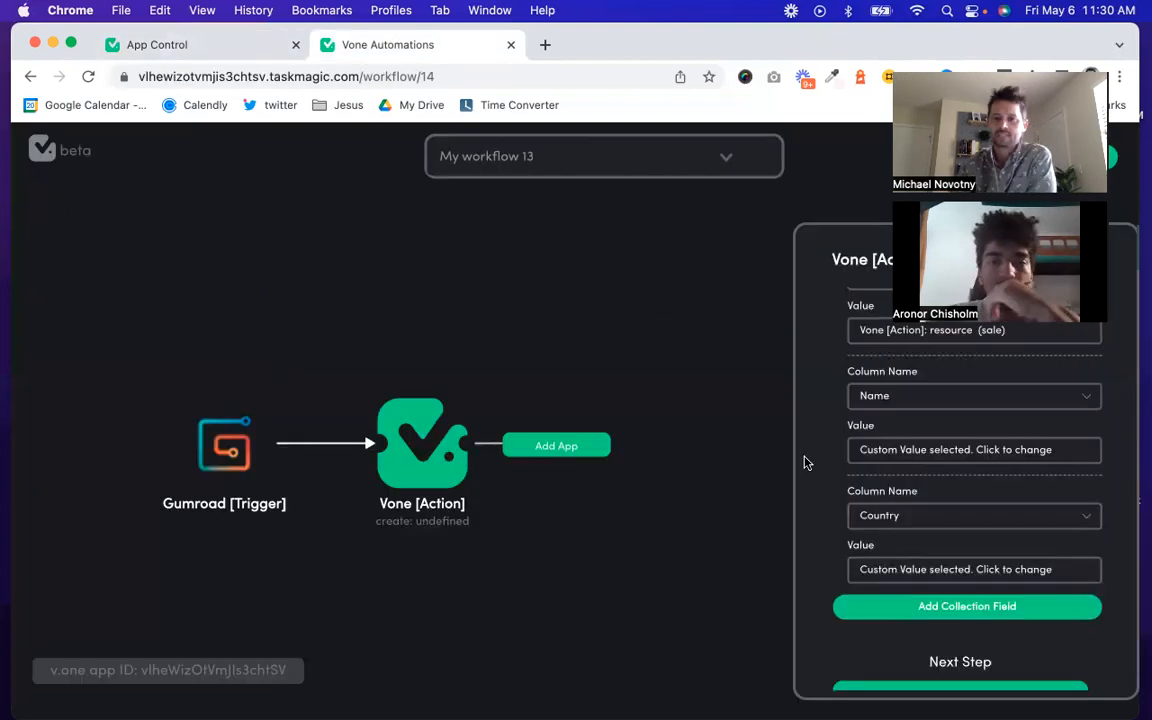
pyautogui.click(906, 571)
pyautogui.scroll(-3, 826, 616)
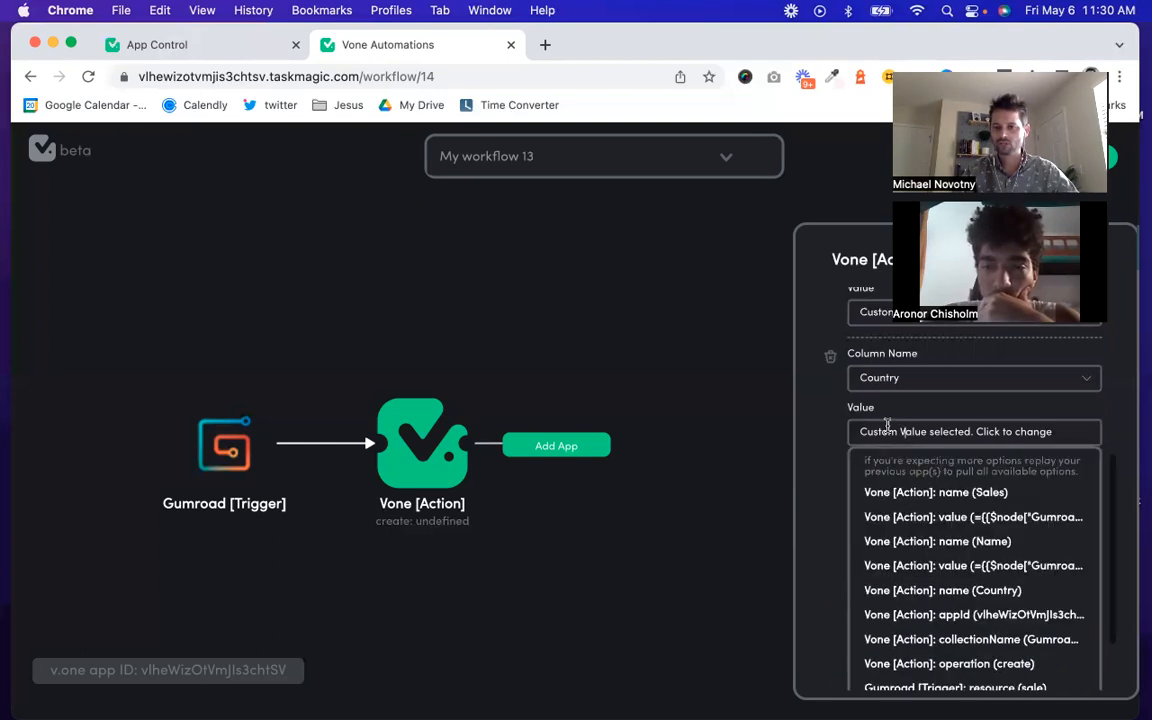
pyautogui.scroll(-2, 920, 588)
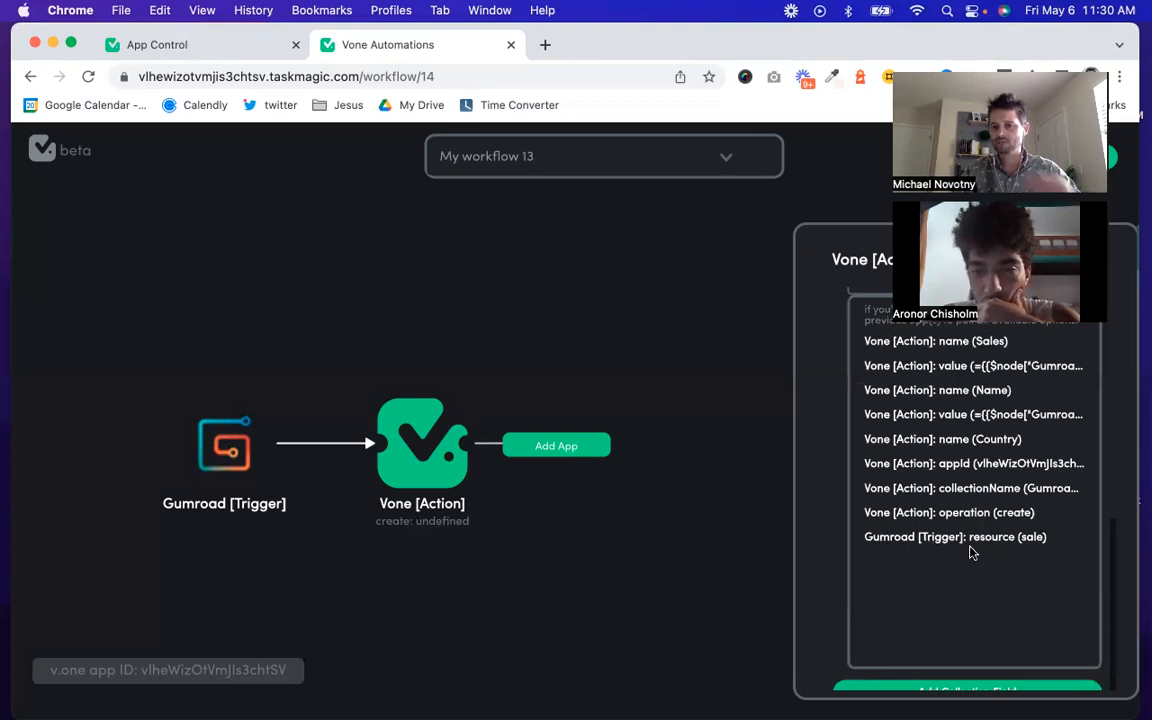
pyautogui.click(829, 530)
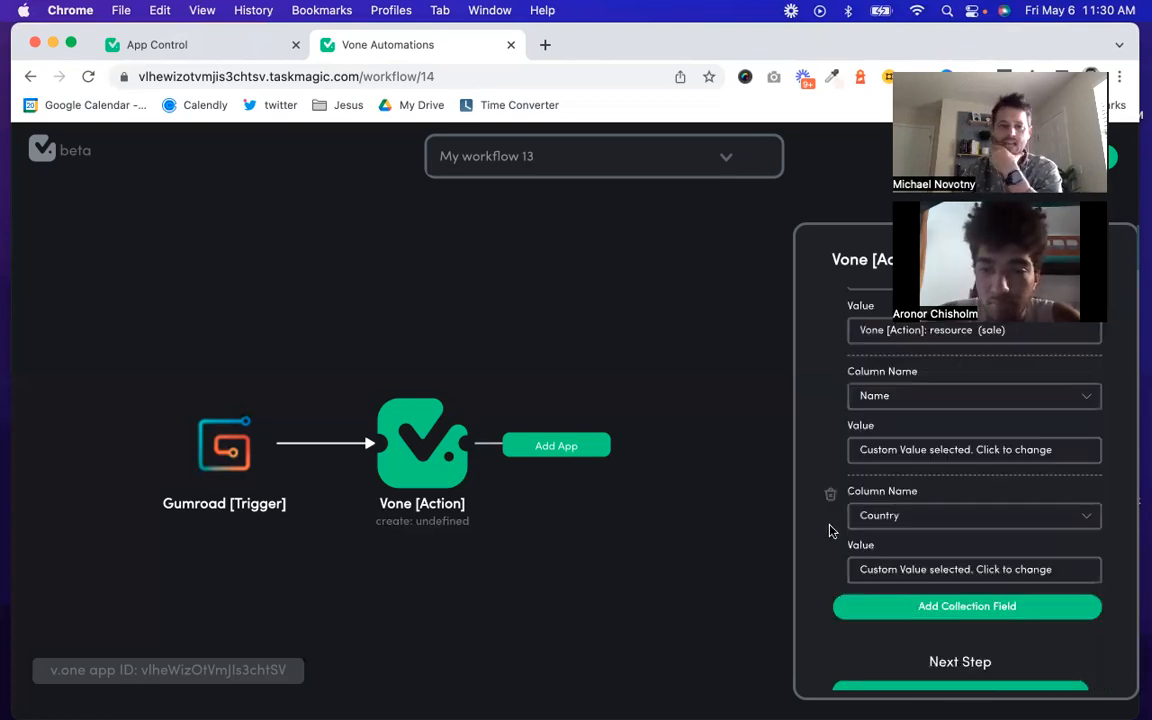
# Step: Bring the Gumie Template product page into the same browser window and replay the Gumroad trigger to listen for an event
pyautogui.click(228, 450)
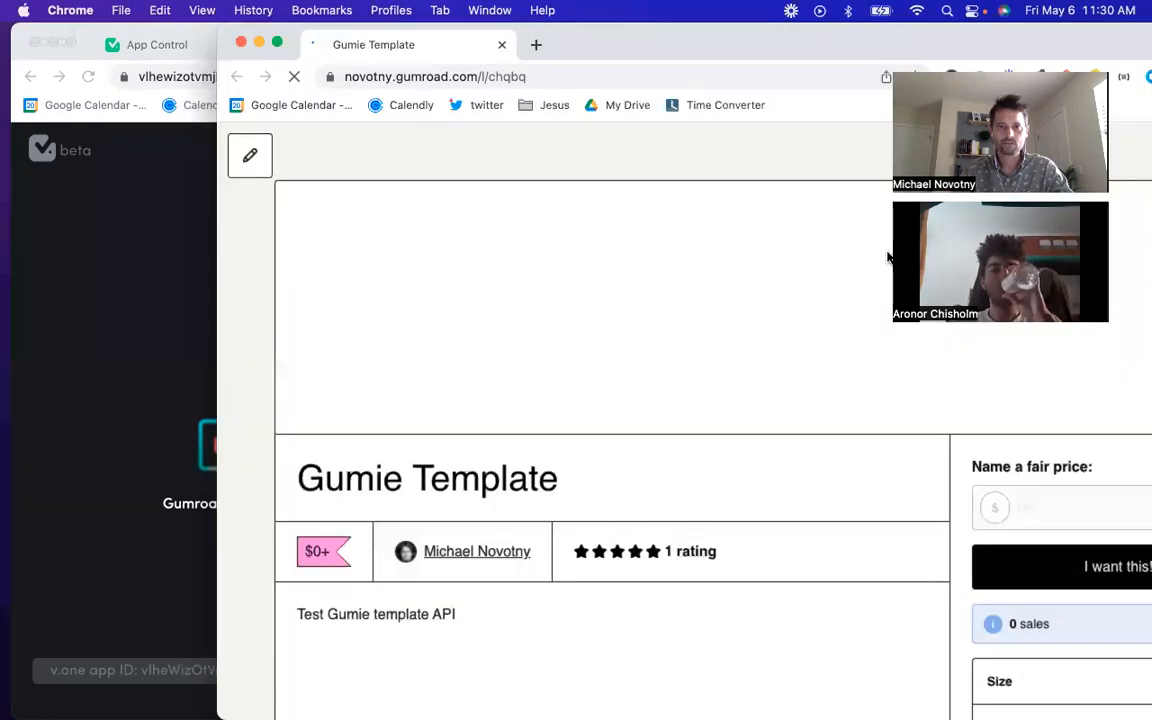
pyautogui.click(502, 45)
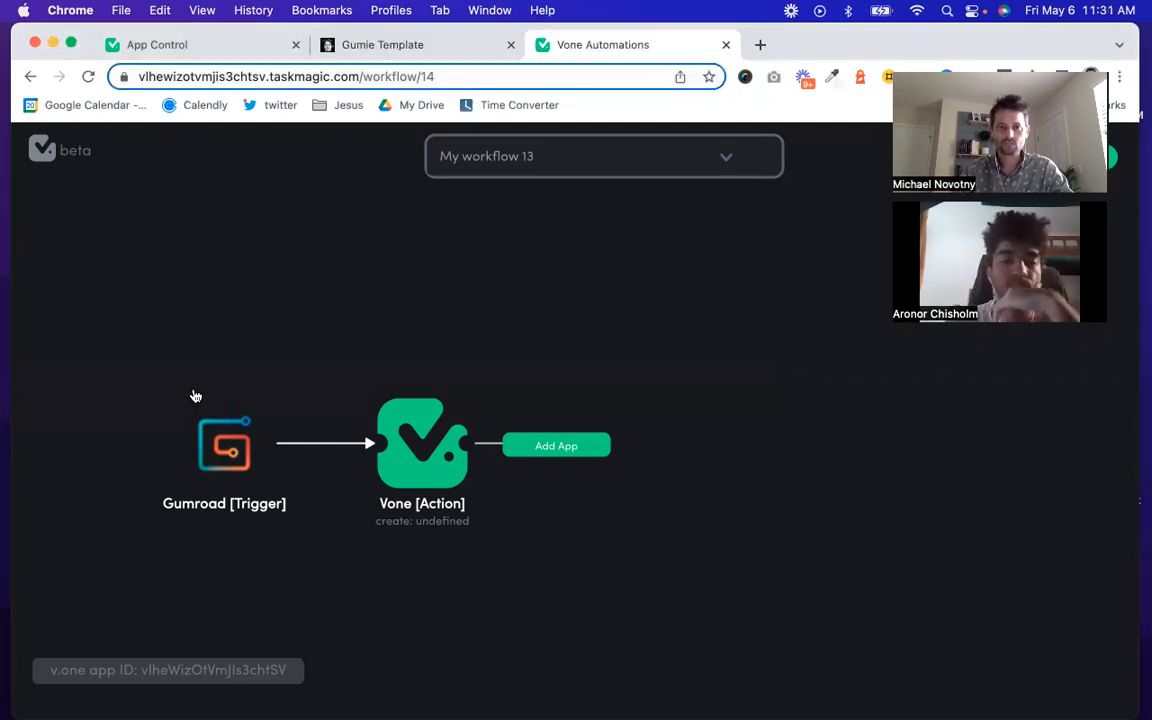
pyautogui.moveTo(194, 394)
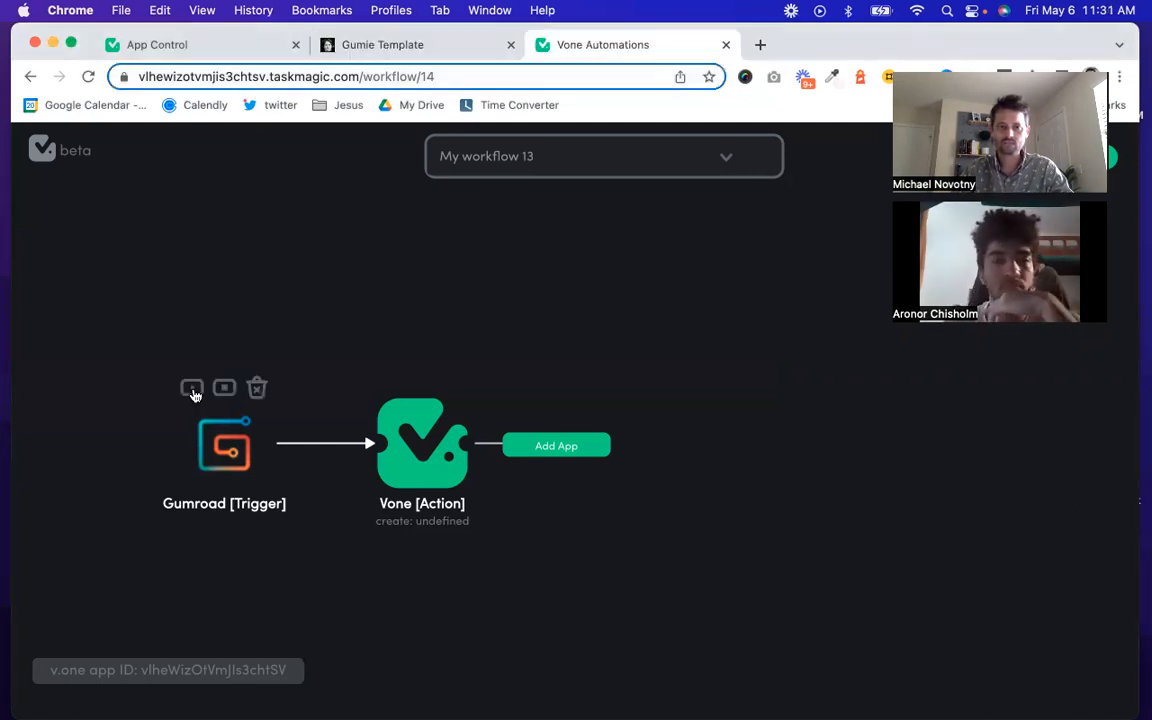
# Step: Make a test purchase of the Gumie Template on Gumroad at a price of 0 and begin another checkout
pyautogui.click(405, 50)
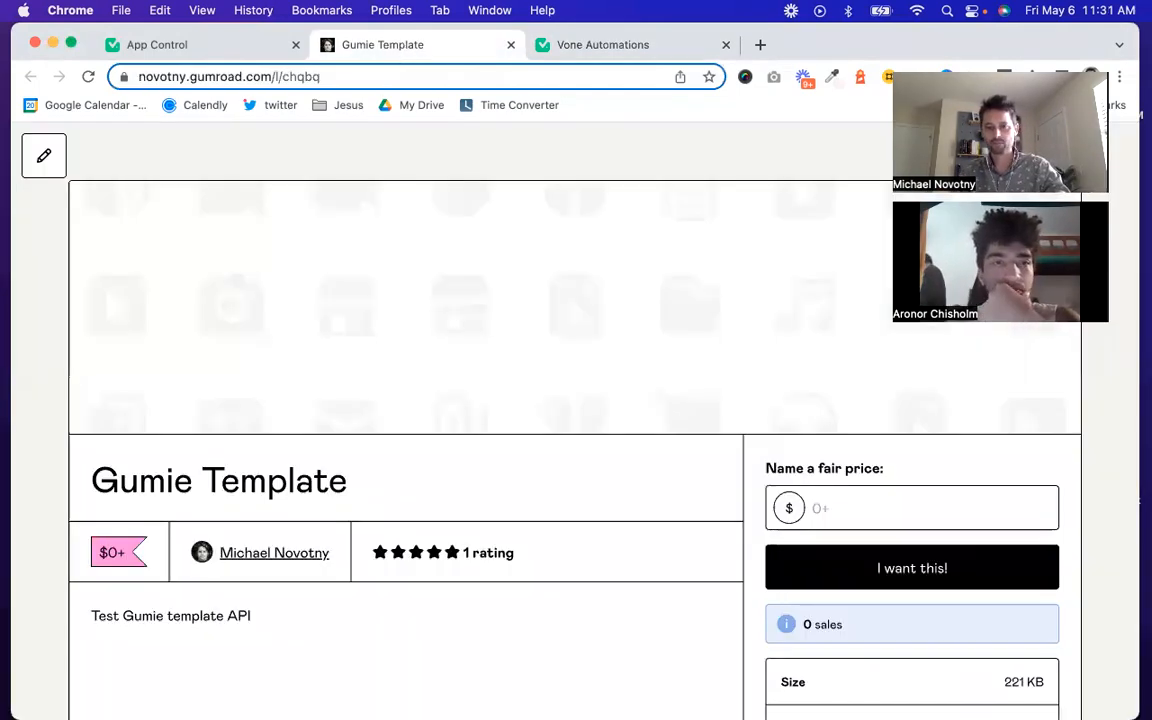
pyautogui.write('0')
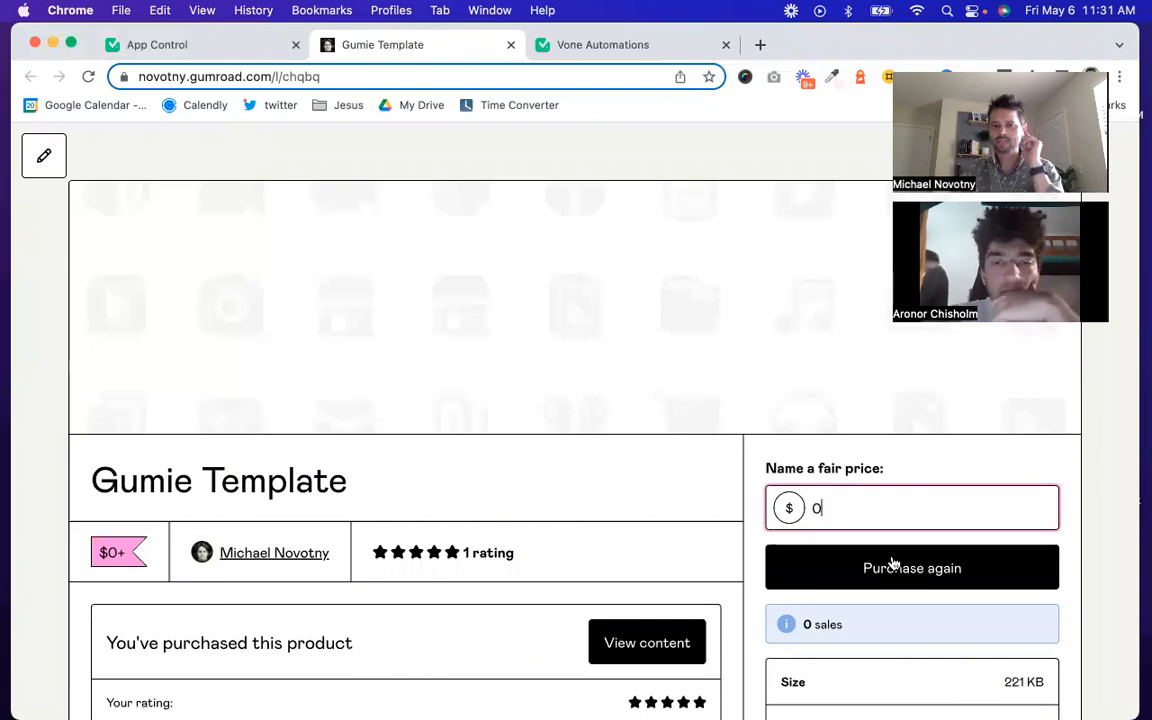
pyautogui.click(893, 562)
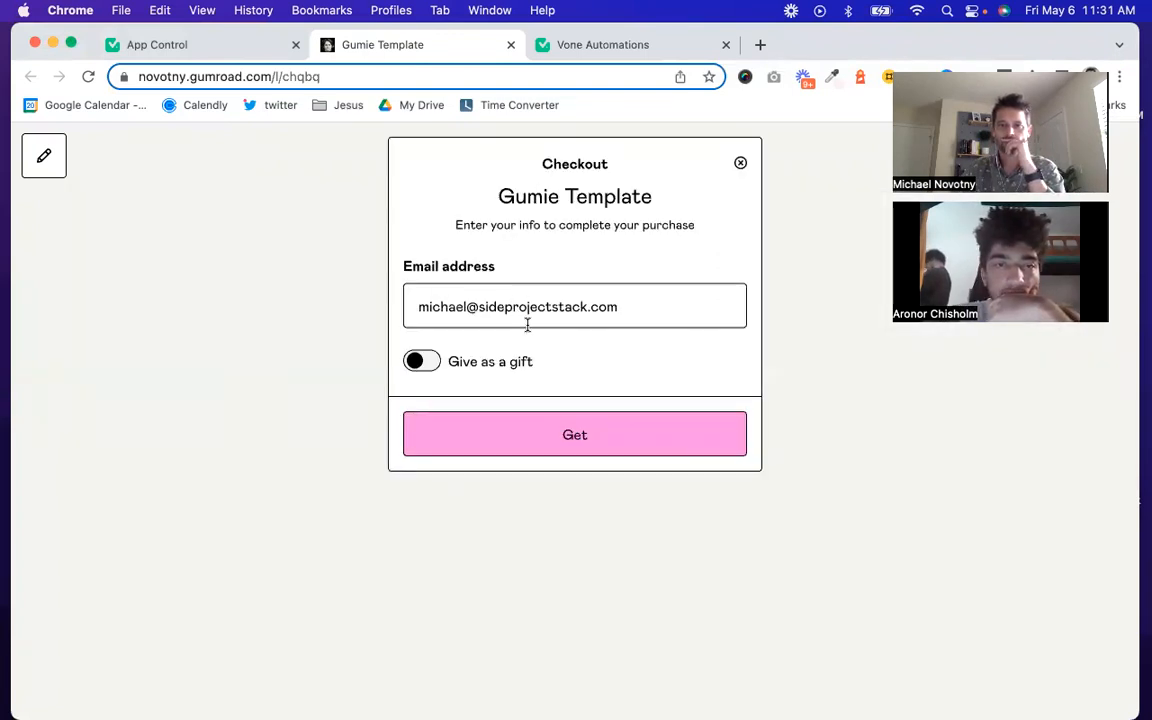
pyautogui.click(560, 440)
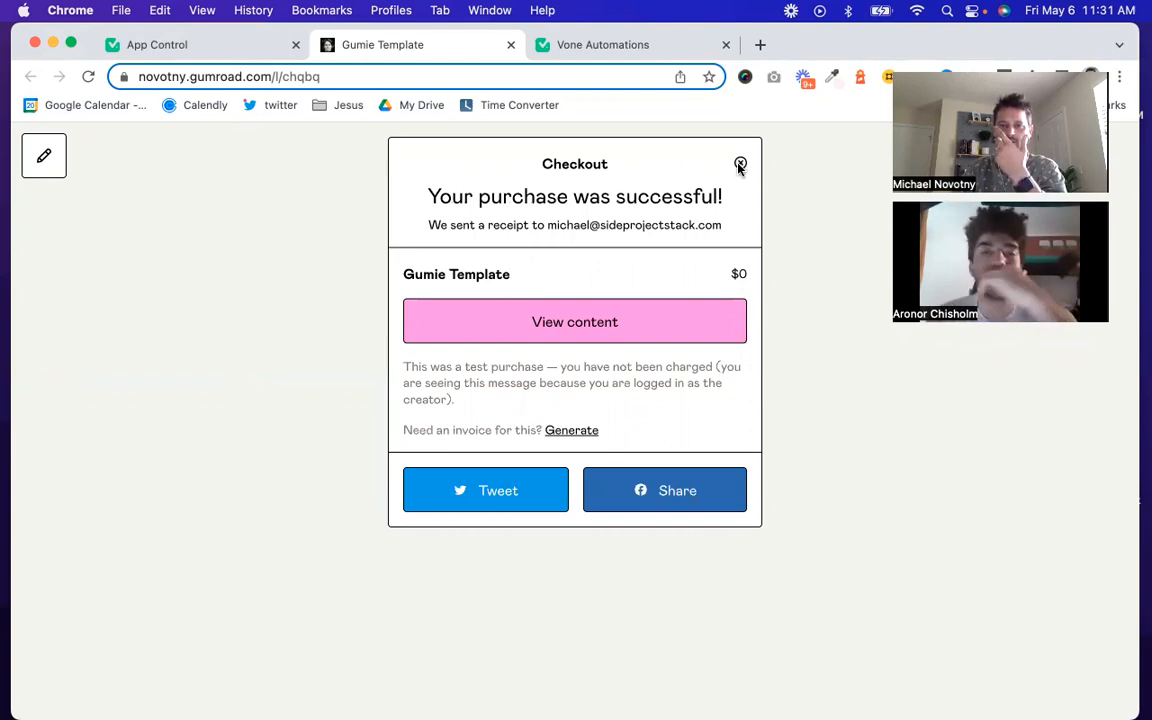
pyautogui.click(820, 482)
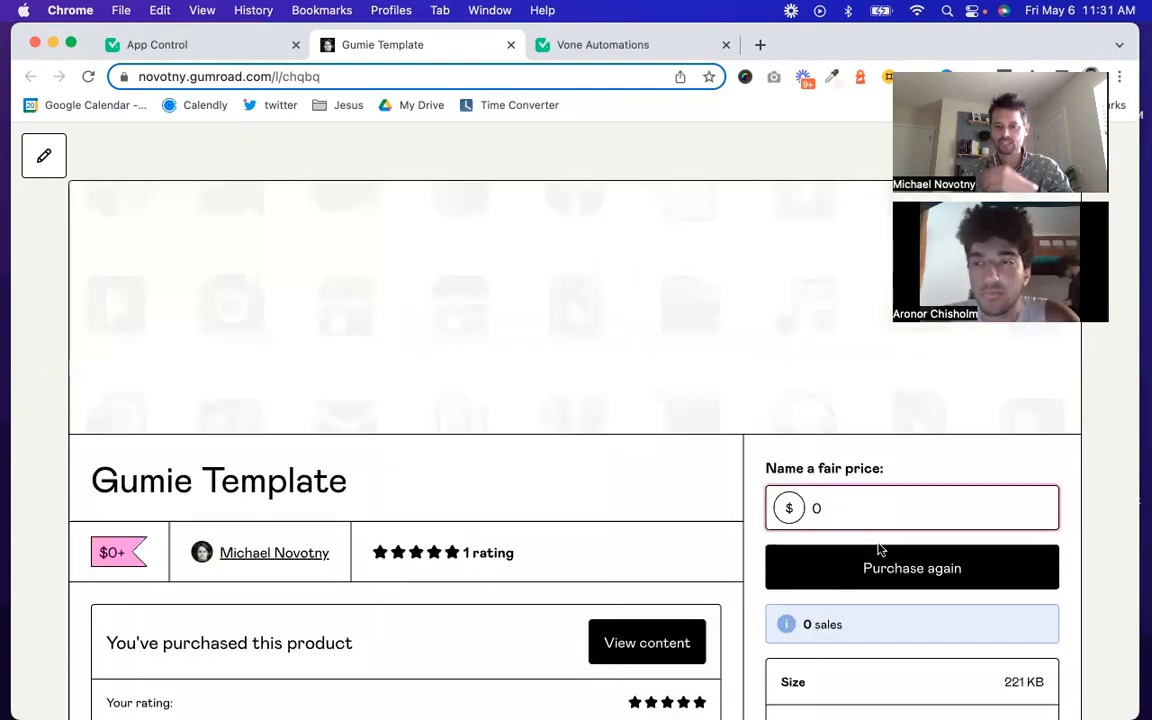
pyautogui.click(897, 567)
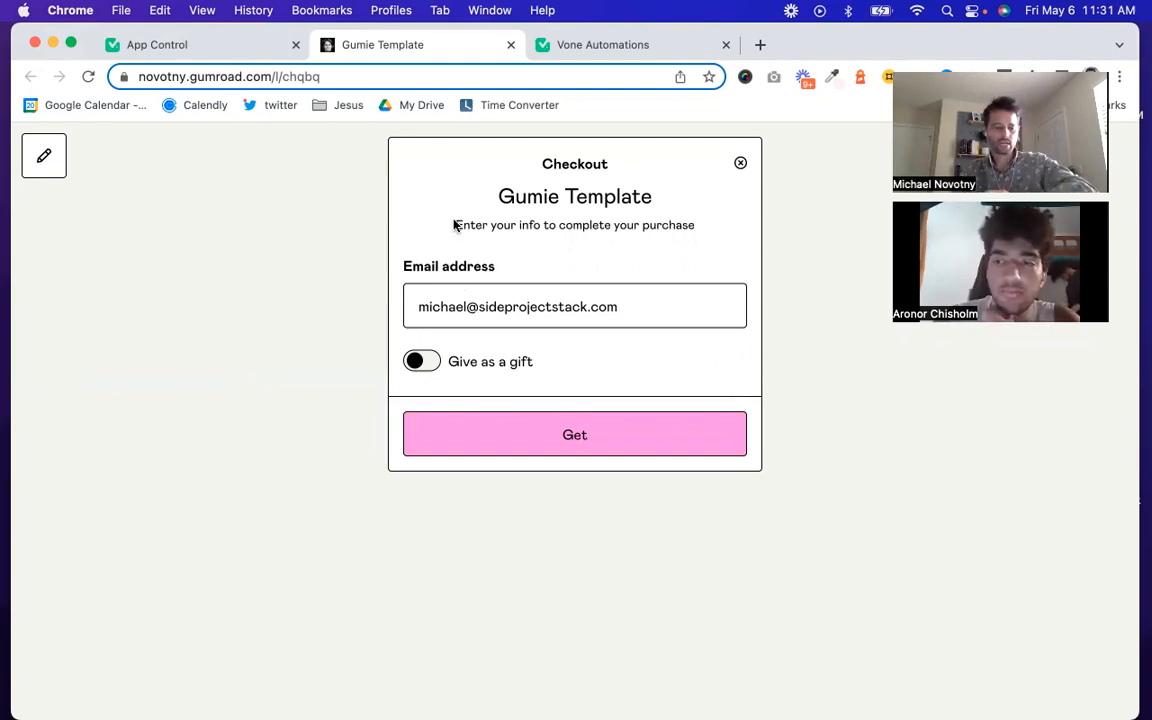
# Step: Go back to the automation workflow, open the Vone action's settings and review its collection field mappings
pyautogui.click(569, 48)
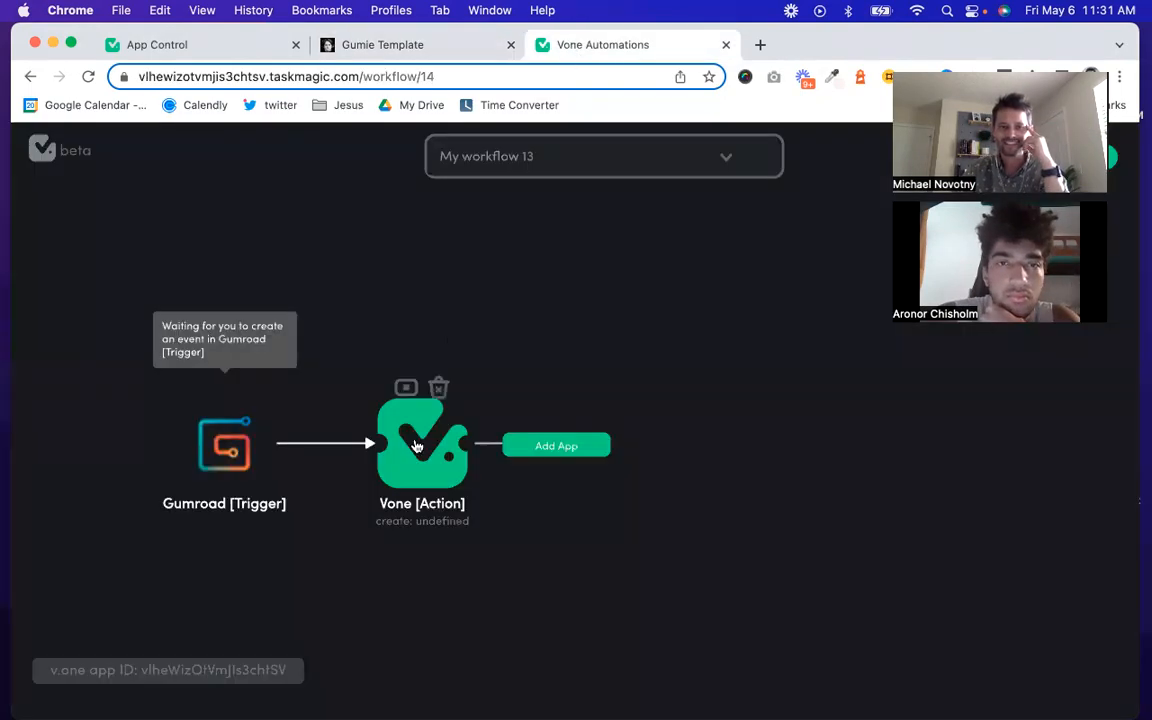
pyautogui.click(417, 445)
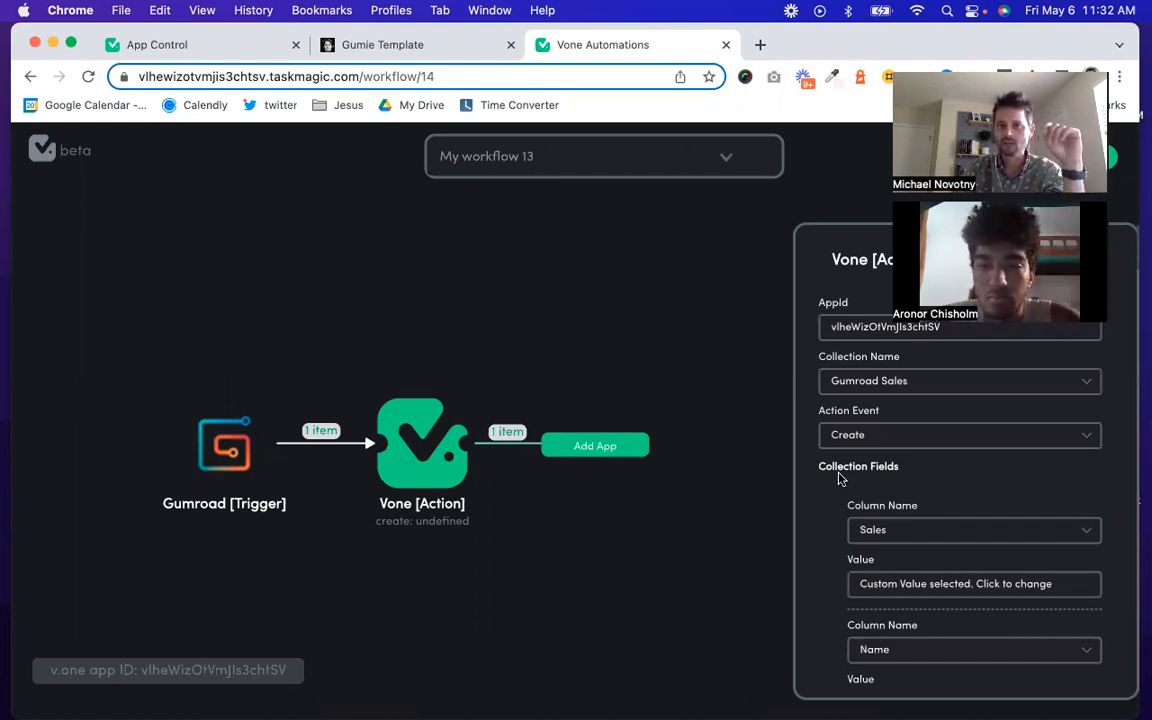
pyautogui.scroll(-5, 830, 490)
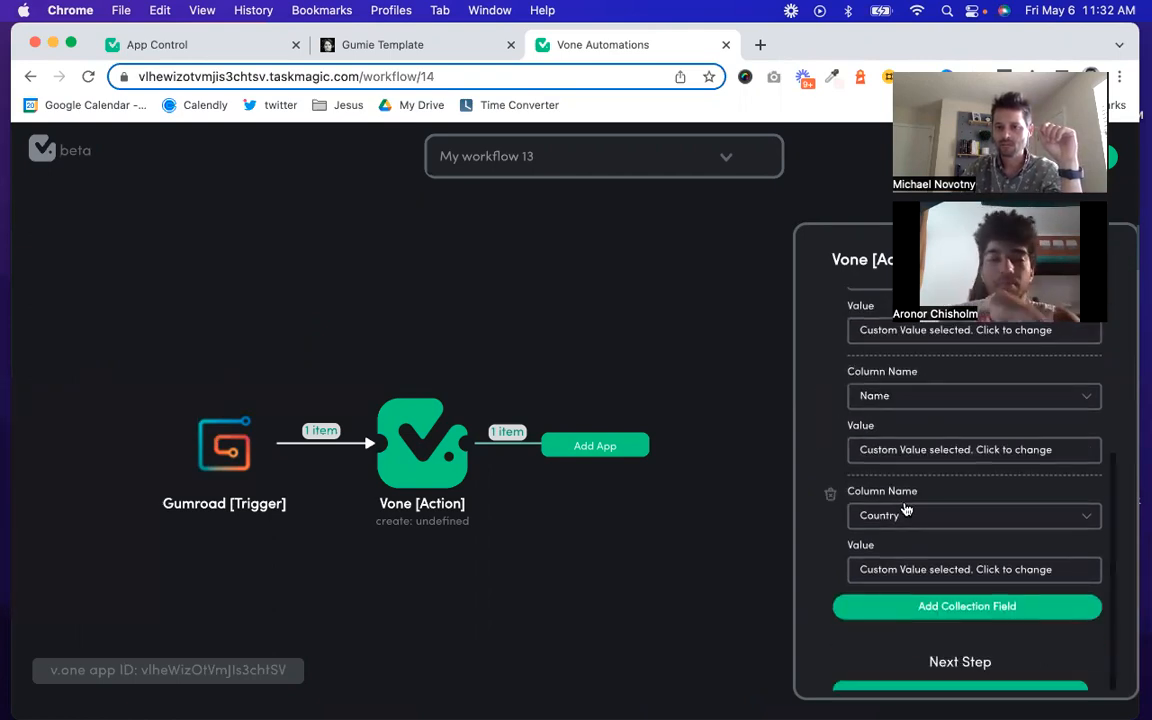
# Step: List the value options for the Country column and look through the Vone action entries down to the Gumroad trigger's card fields
pyautogui.click(899, 567)
pyautogui.scroll(-10, 900, 580)
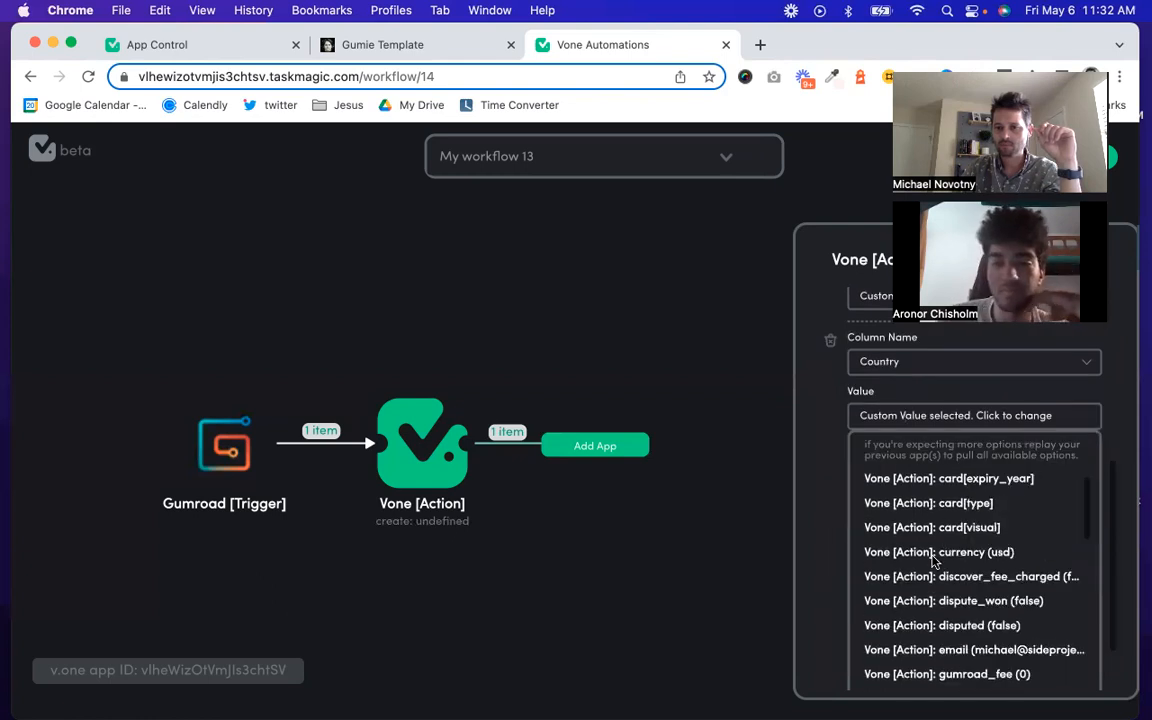
pyautogui.scroll(-15, 932, 561)
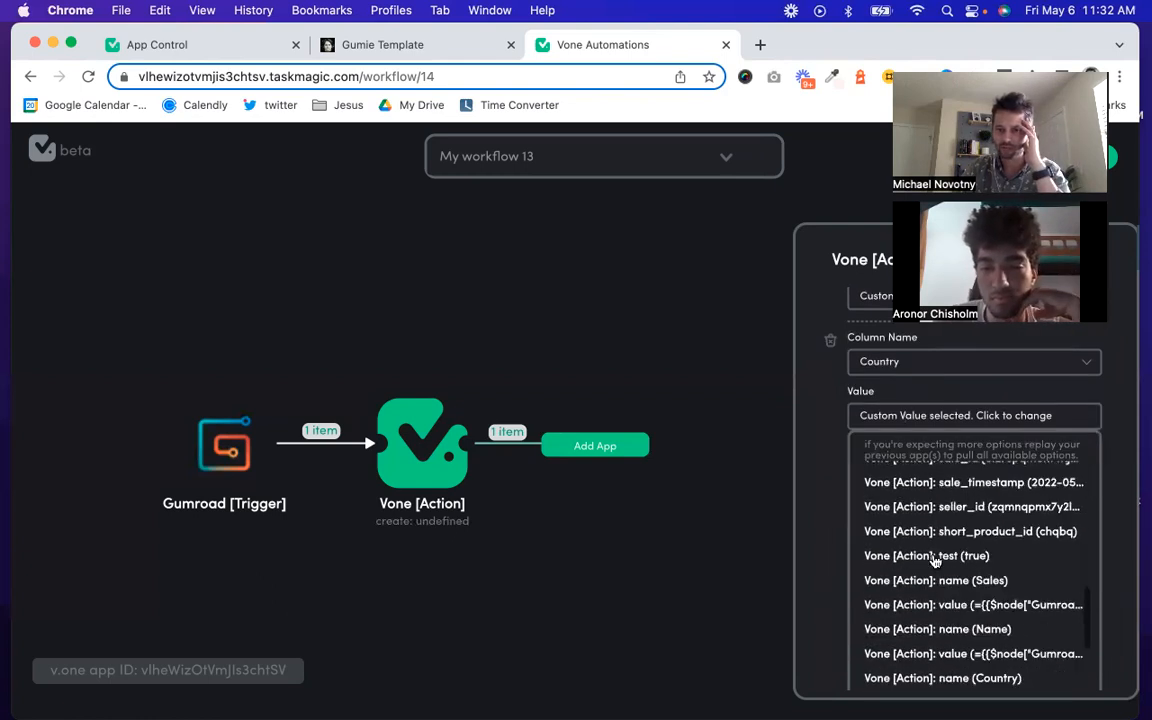
pyautogui.scroll(-2, 932, 555)
pyautogui.scroll(2, 945, 540)
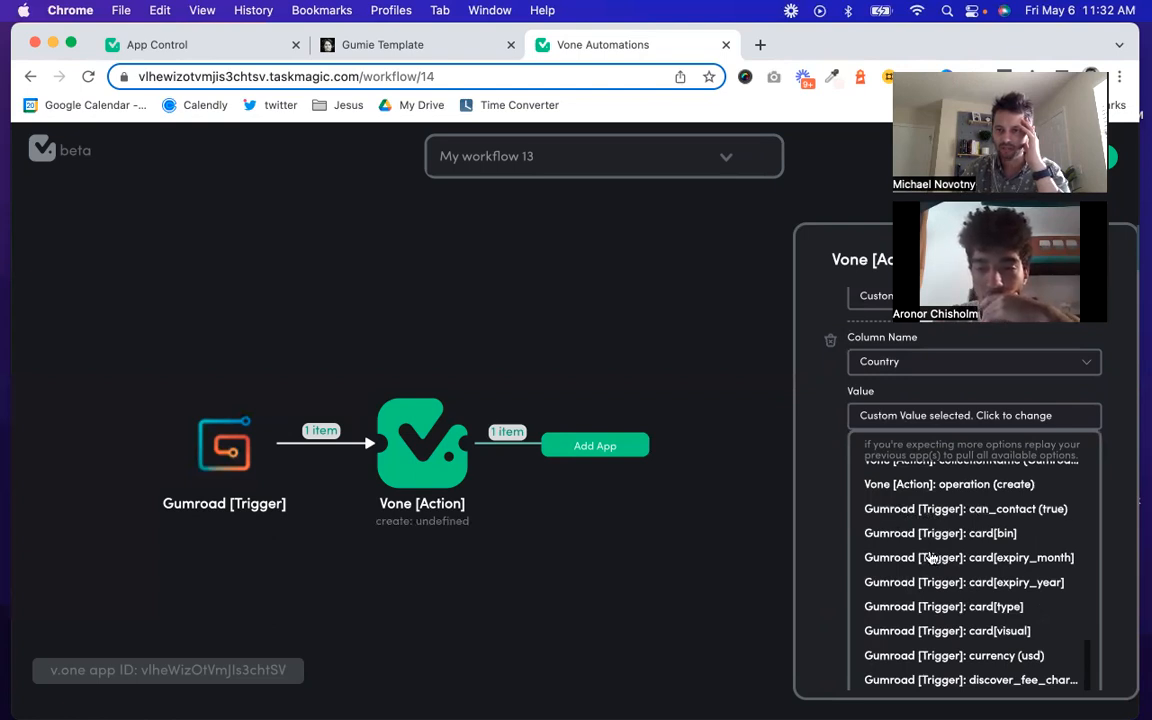
pyautogui.scroll(-1, 930, 557)
pyautogui.scroll(-2, 930, 557)
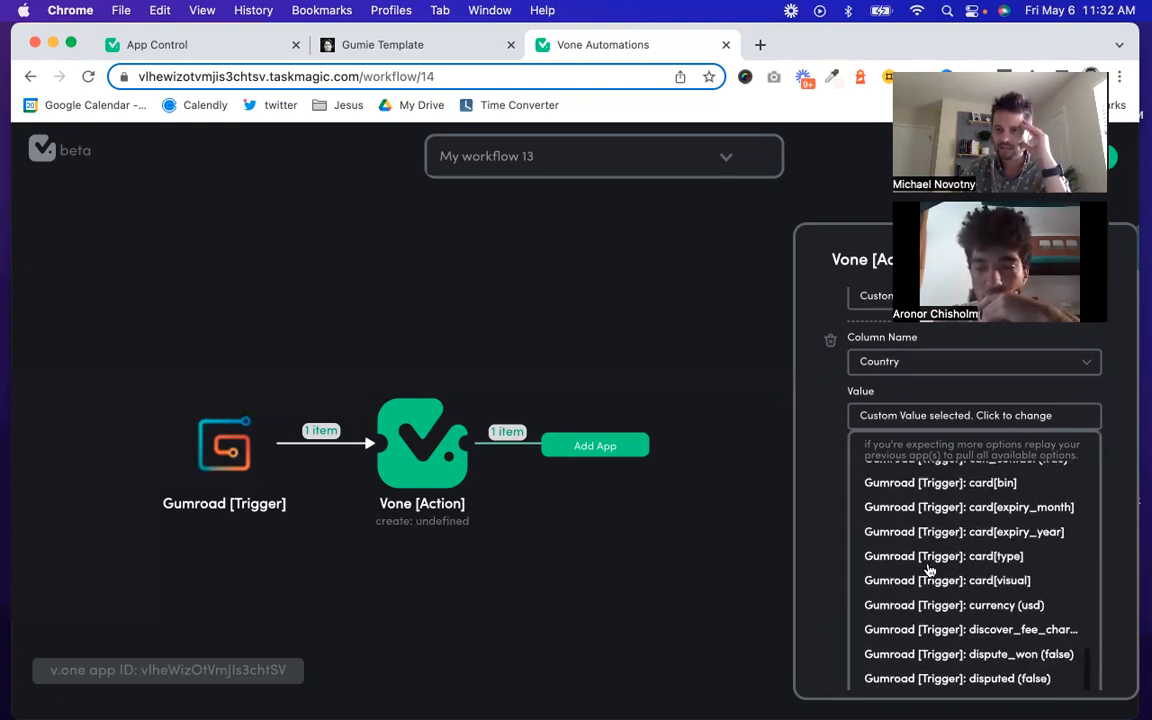
# Step: Examine the Gumroad trigger fields from ip_country through sale_timestamp as value options for Country, then close the list without choosing one
pyautogui.scroll(-6, 925, 595)
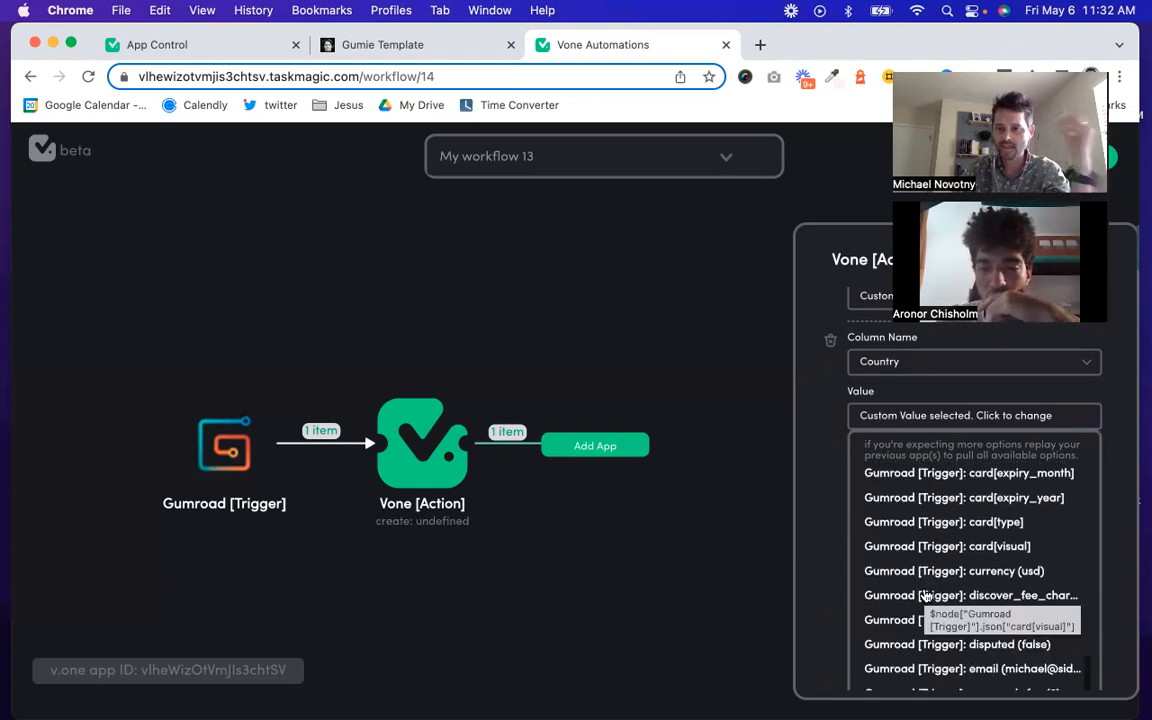
pyautogui.scroll(2, 915, 598)
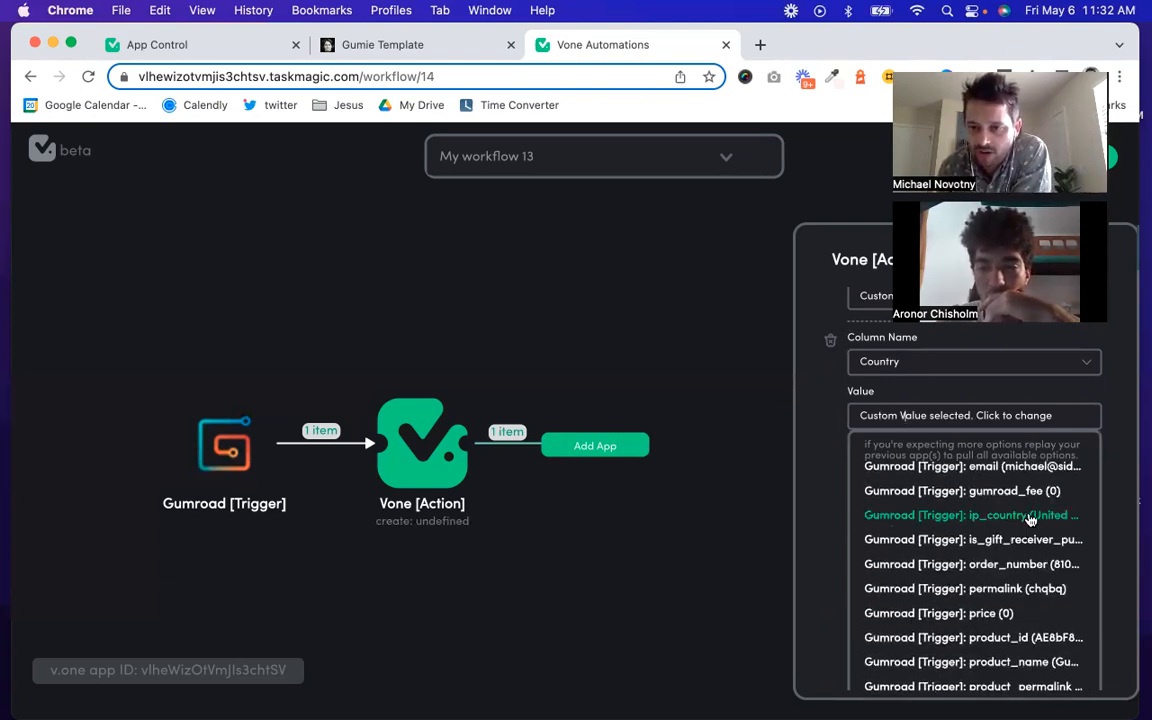
pyautogui.scroll(-2, 974, 576)
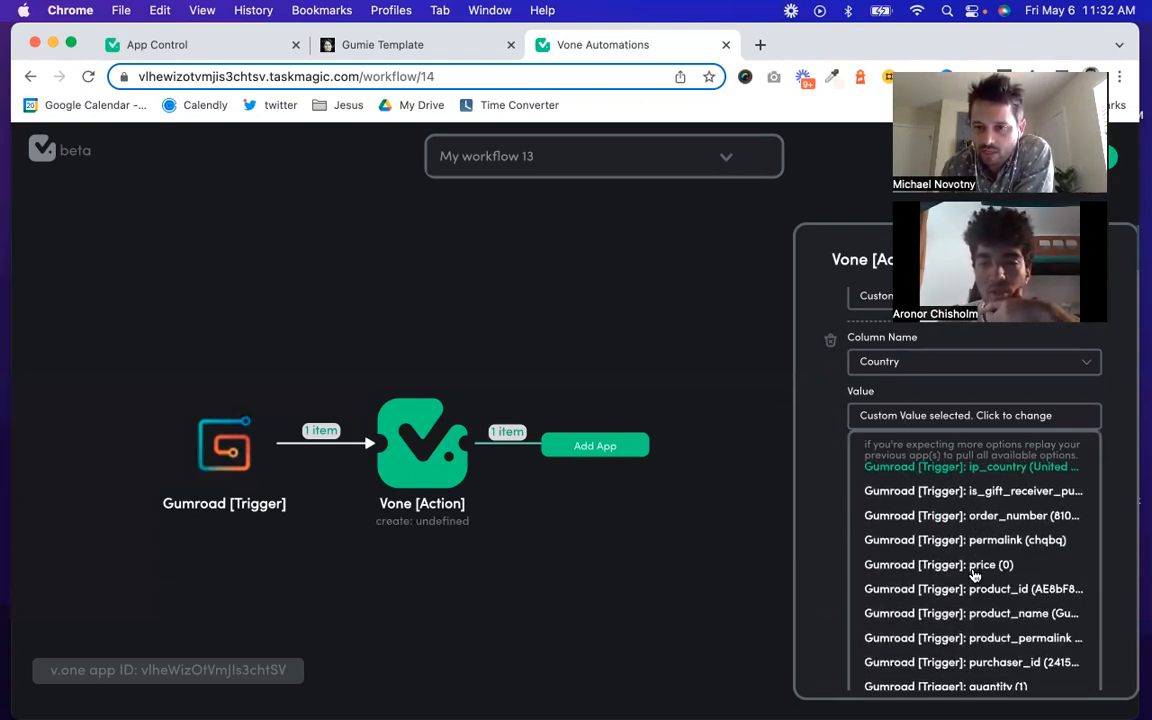
pyautogui.scroll(-2, 992, 619)
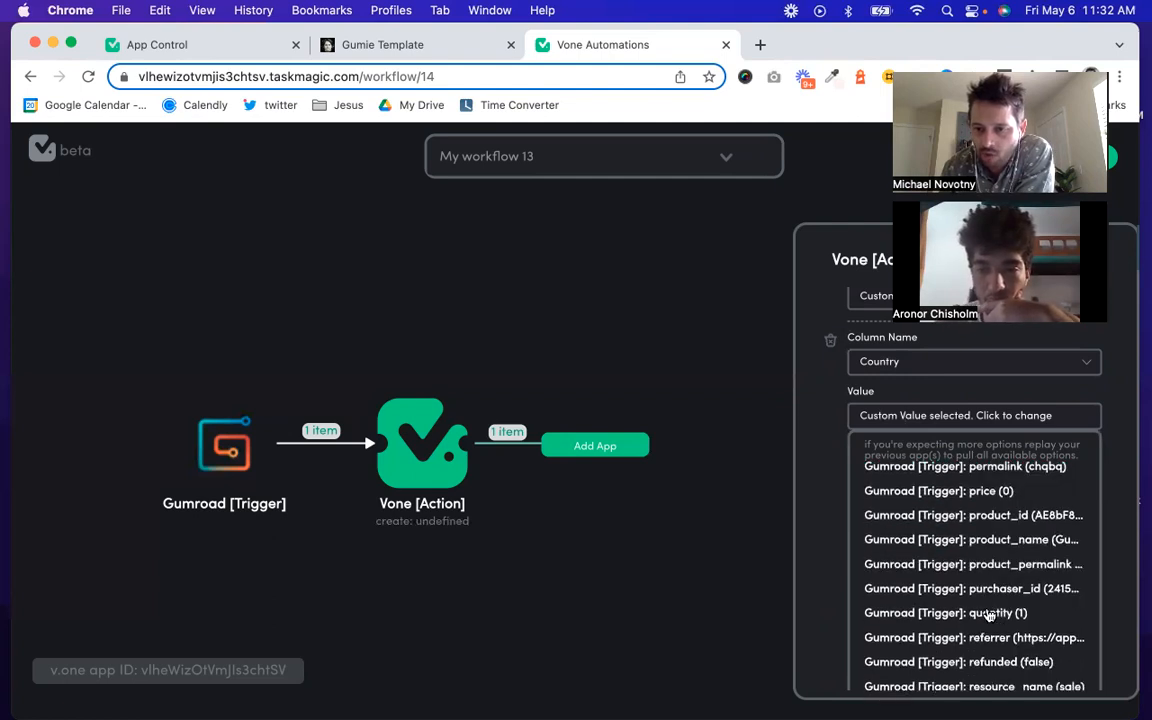
pyautogui.scroll(-2, 983, 619)
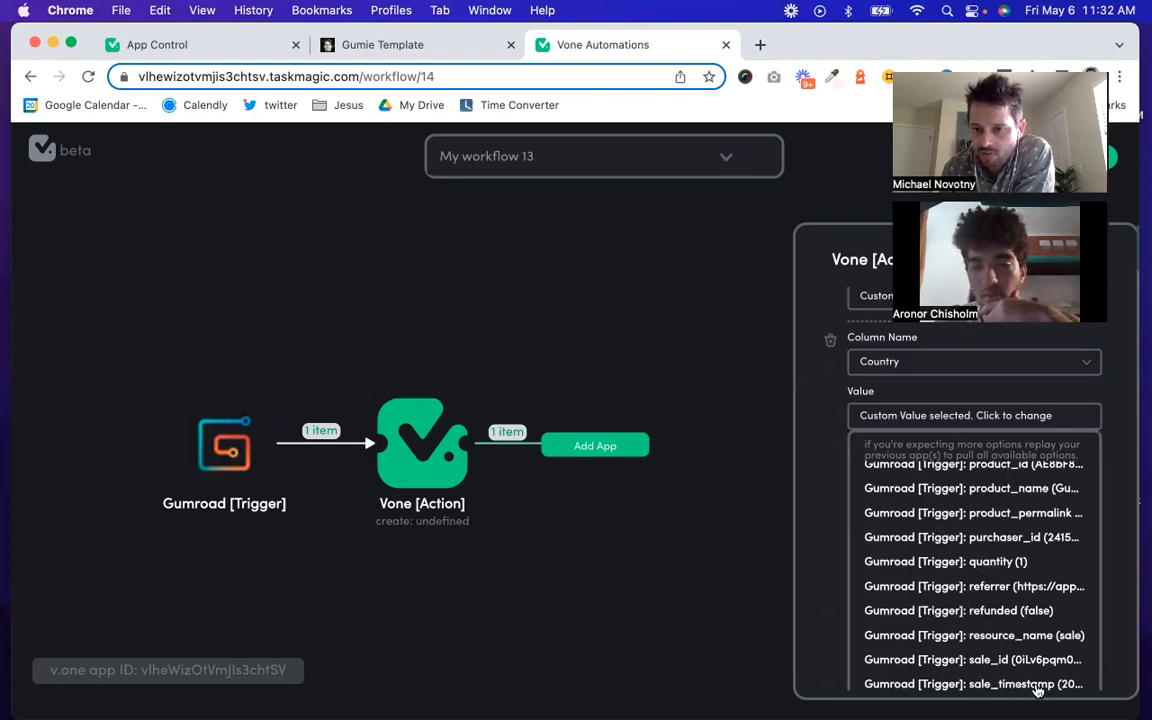
pyautogui.scroll(3, 980, 612)
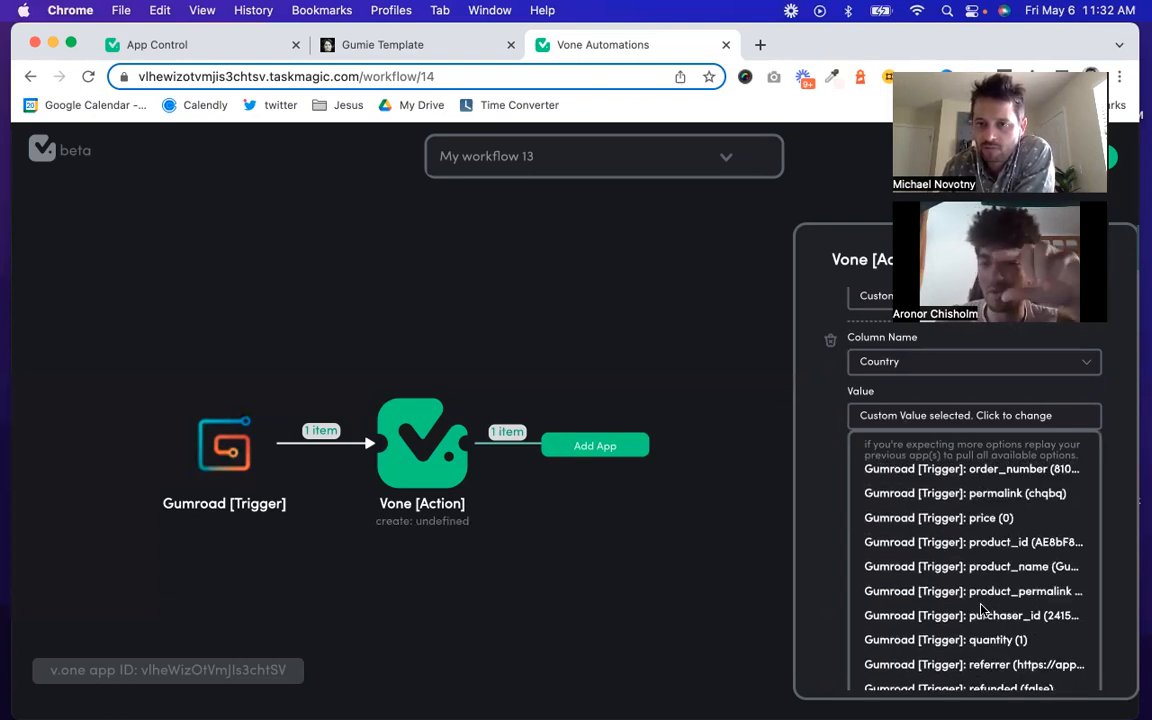
pyautogui.scroll(1, 980, 612)
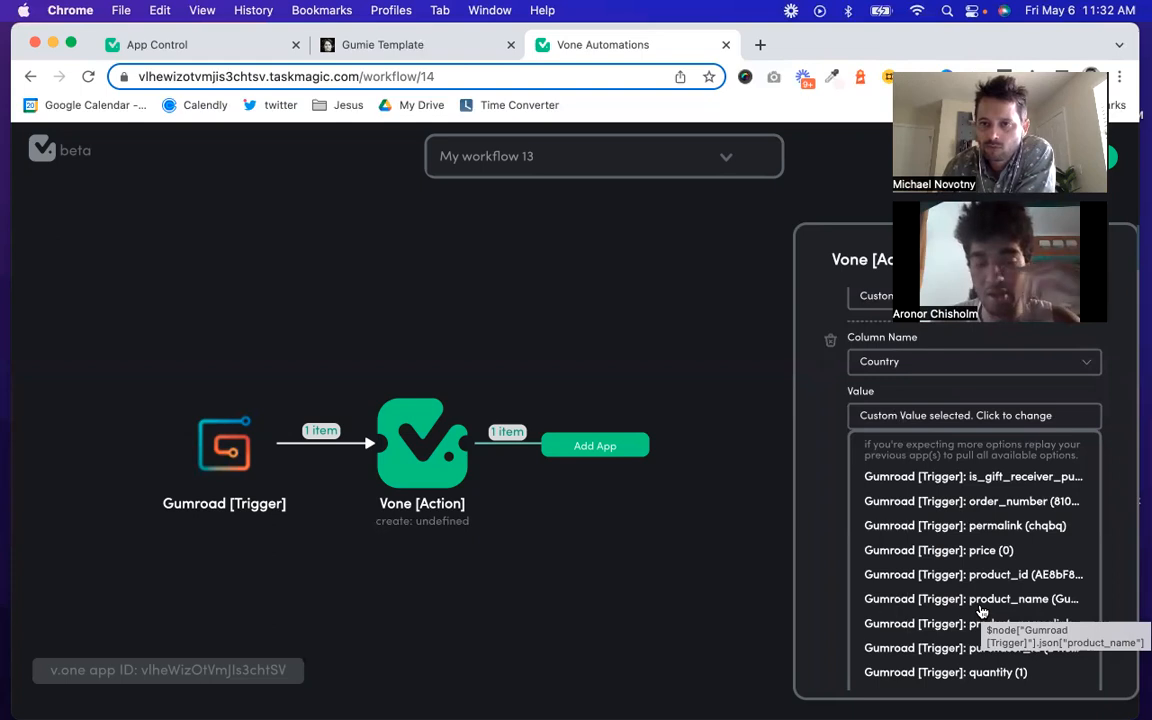
pyautogui.click(808, 560)
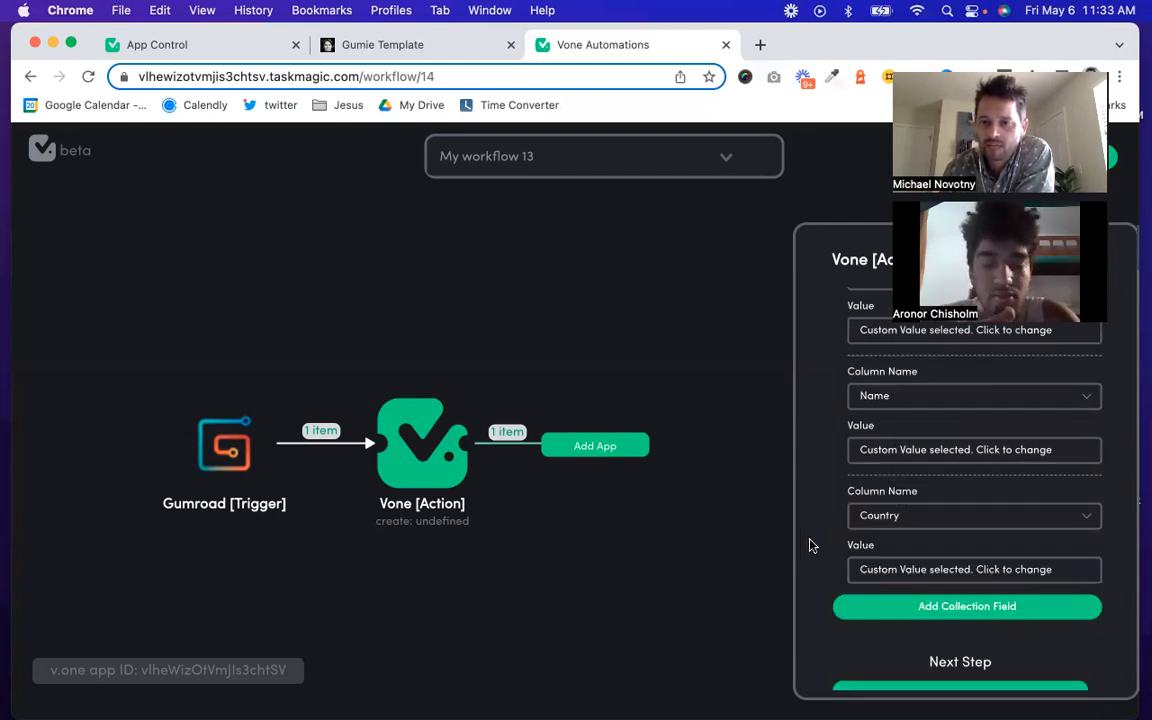
# Step: Look through the value options for the Country column down to the first Gumroad trigger fields, then close the list without choosing one
pyautogui.scroll(1, 820, 525)
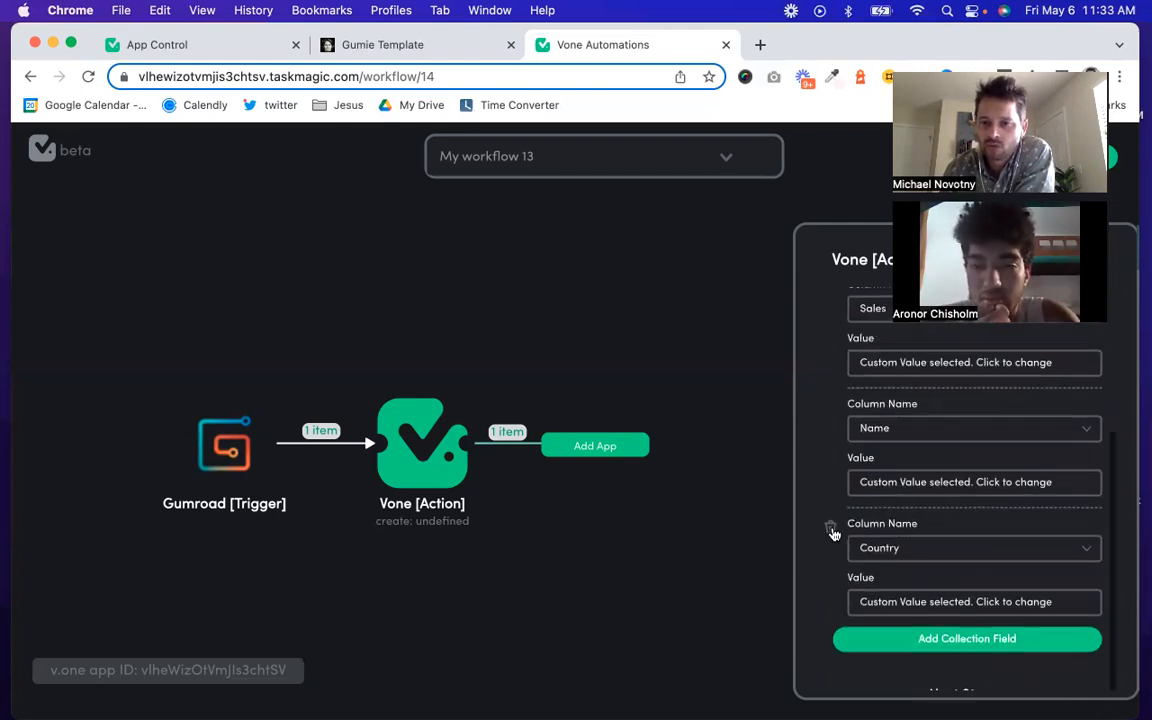
pyautogui.scroll(-1, 959, 602)
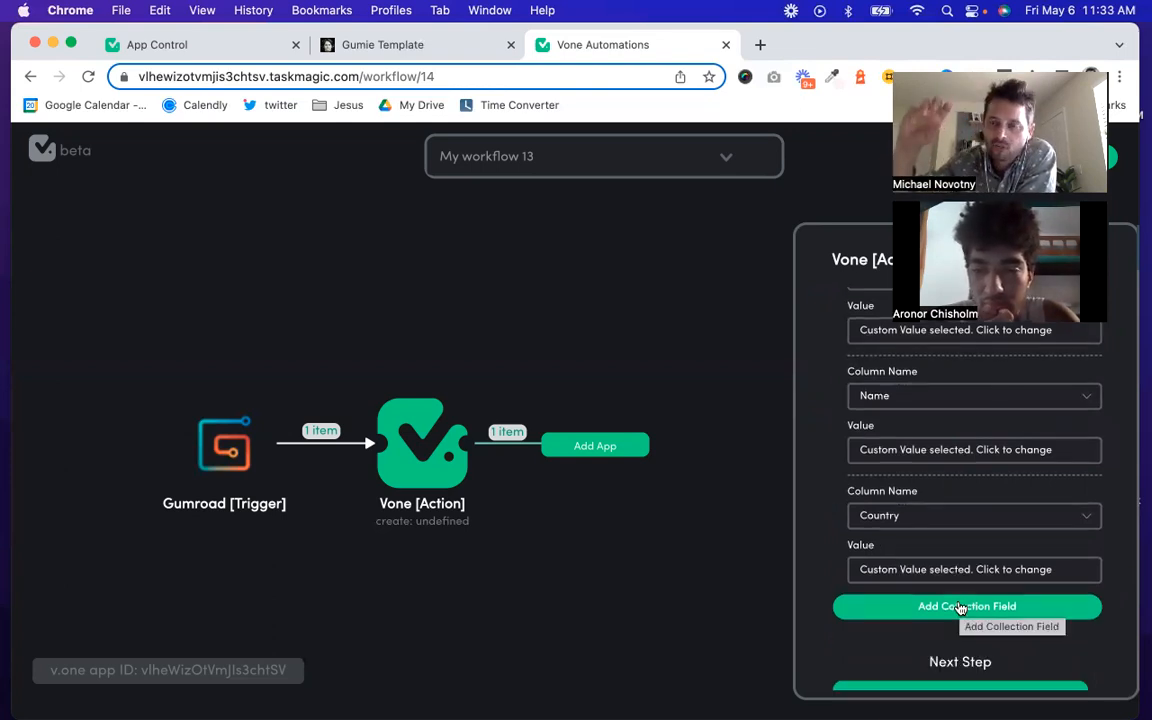
pyautogui.click(945, 569)
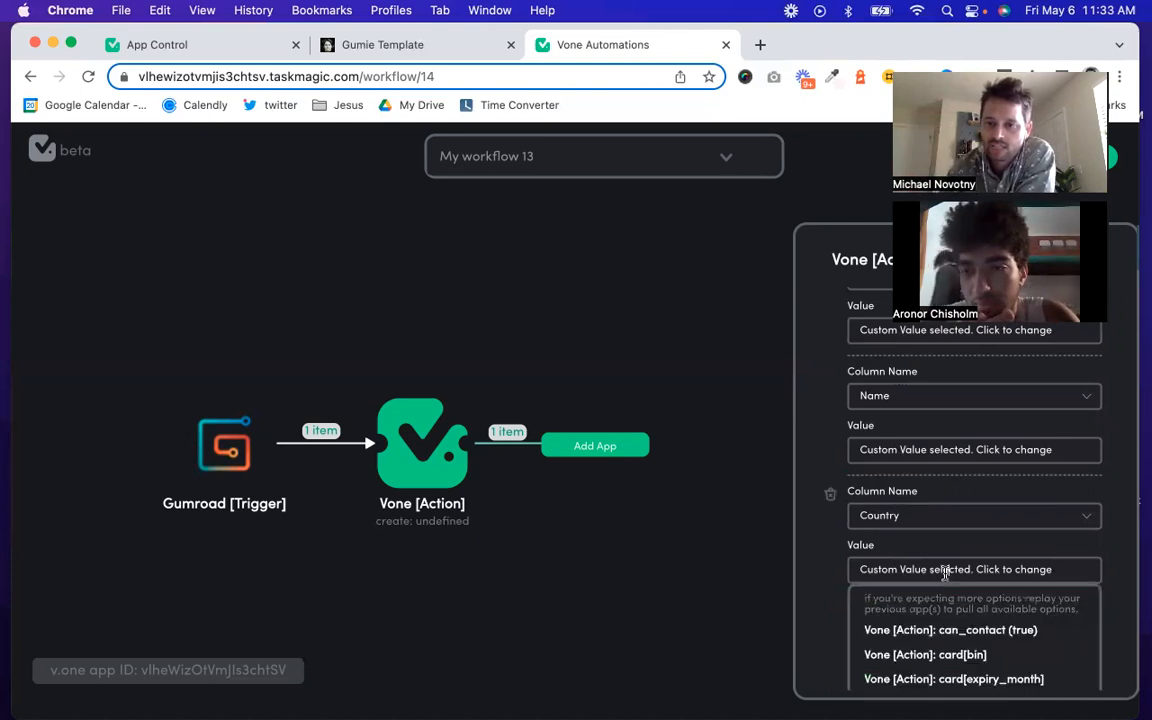
pyautogui.scroll(-3, 933, 645)
pyautogui.scroll(-10, 842, 638)
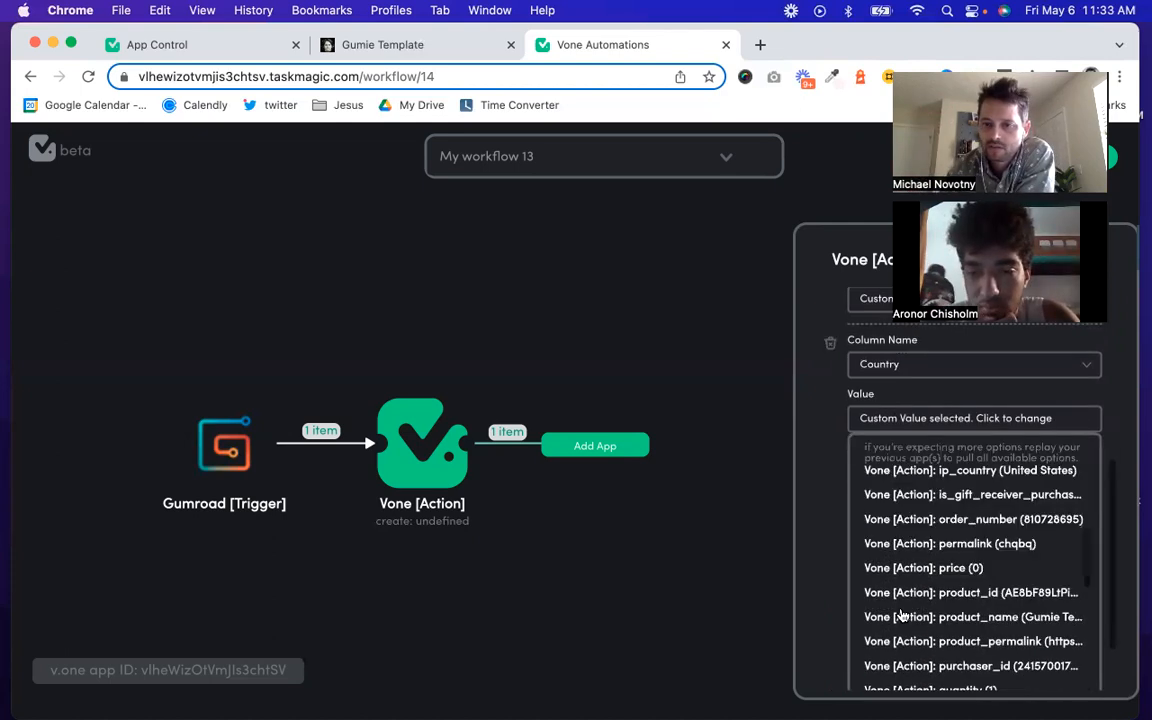
pyautogui.scroll(-2, 921, 606)
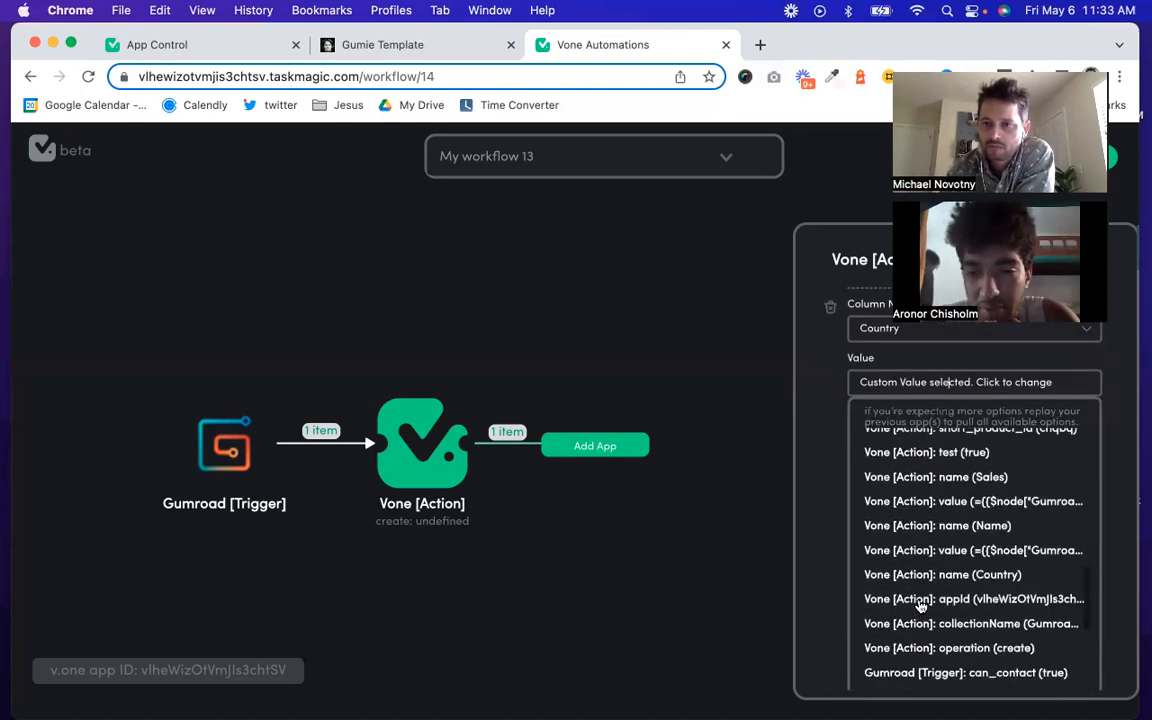
pyautogui.scroll(-2, 921, 606)
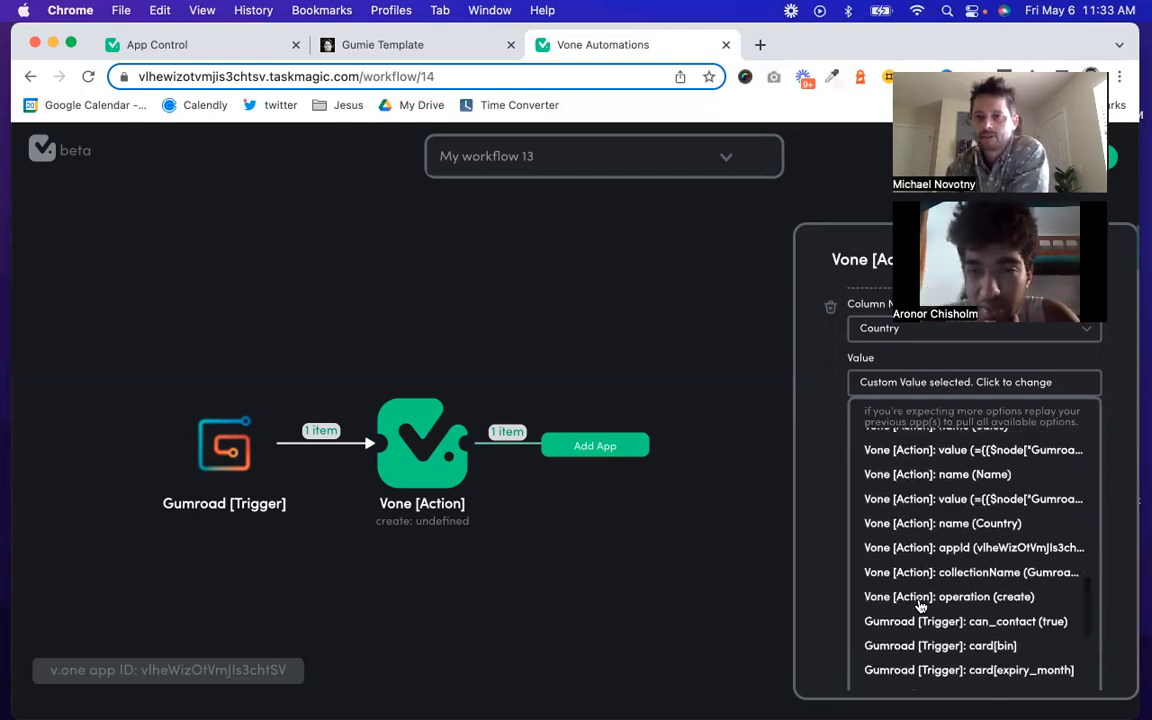
pyautogui.click(813, 546)
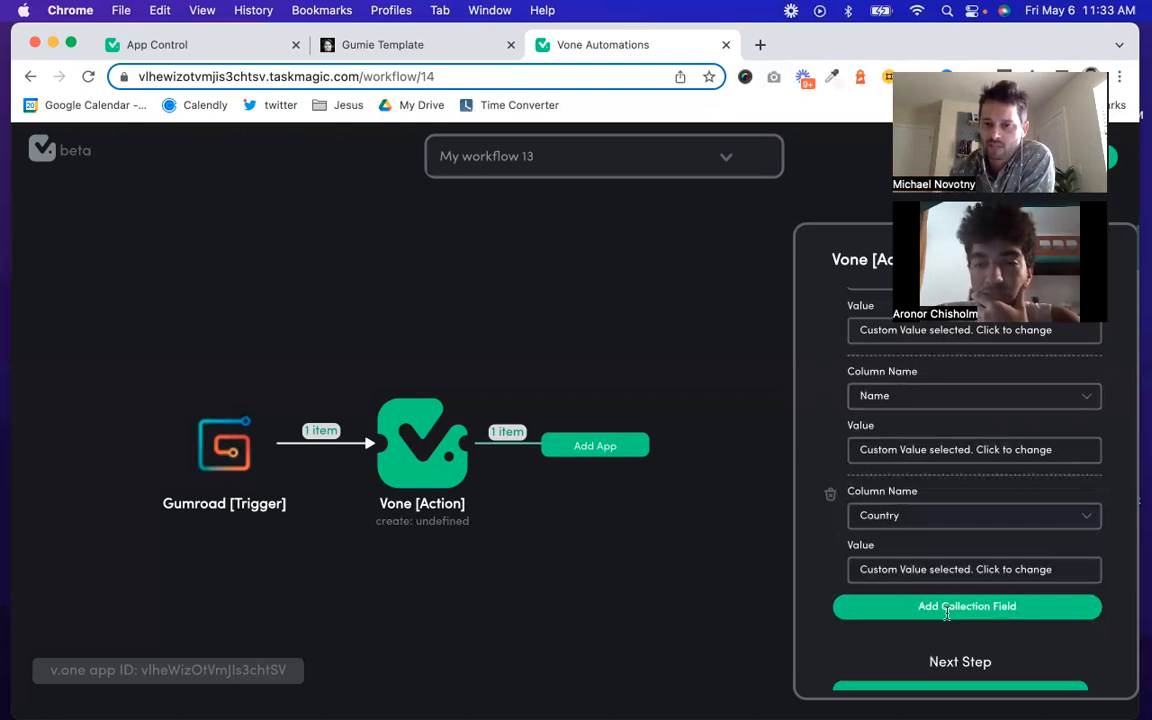
# Step: Add another collection field to the Vone action and list the column names available for it
pyautogui.click(979, 607)
pyautogui.scroll(-2, 823, 612)
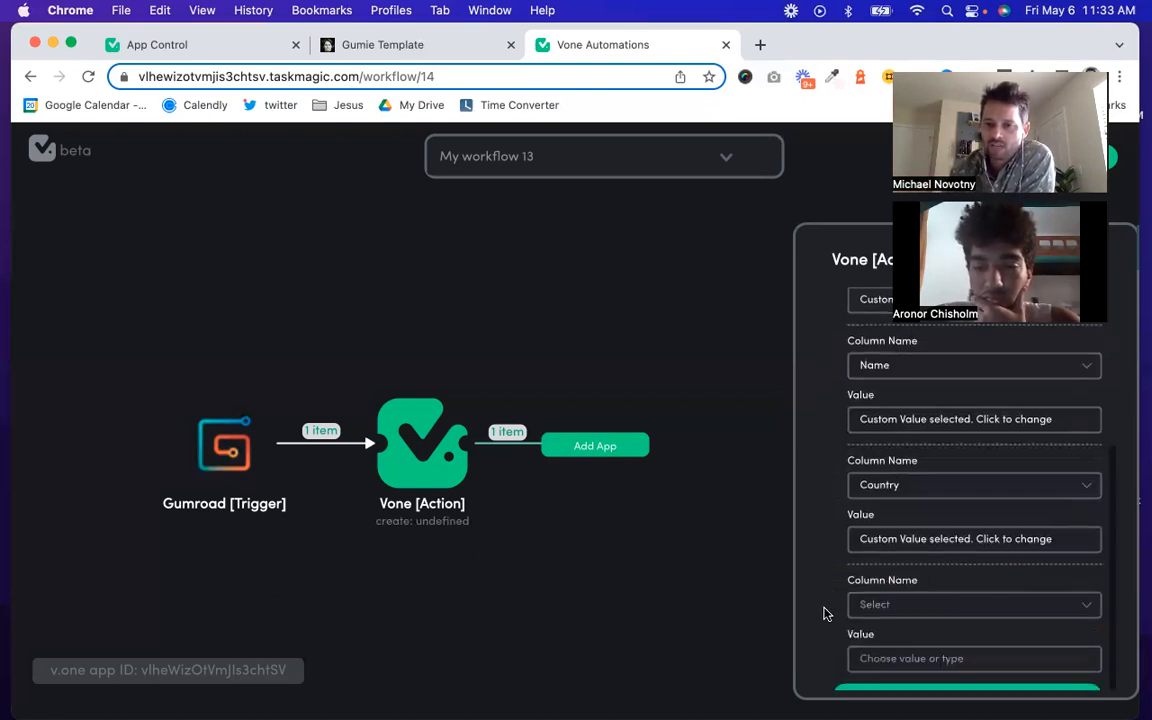
pyautogui.click(850, 553)
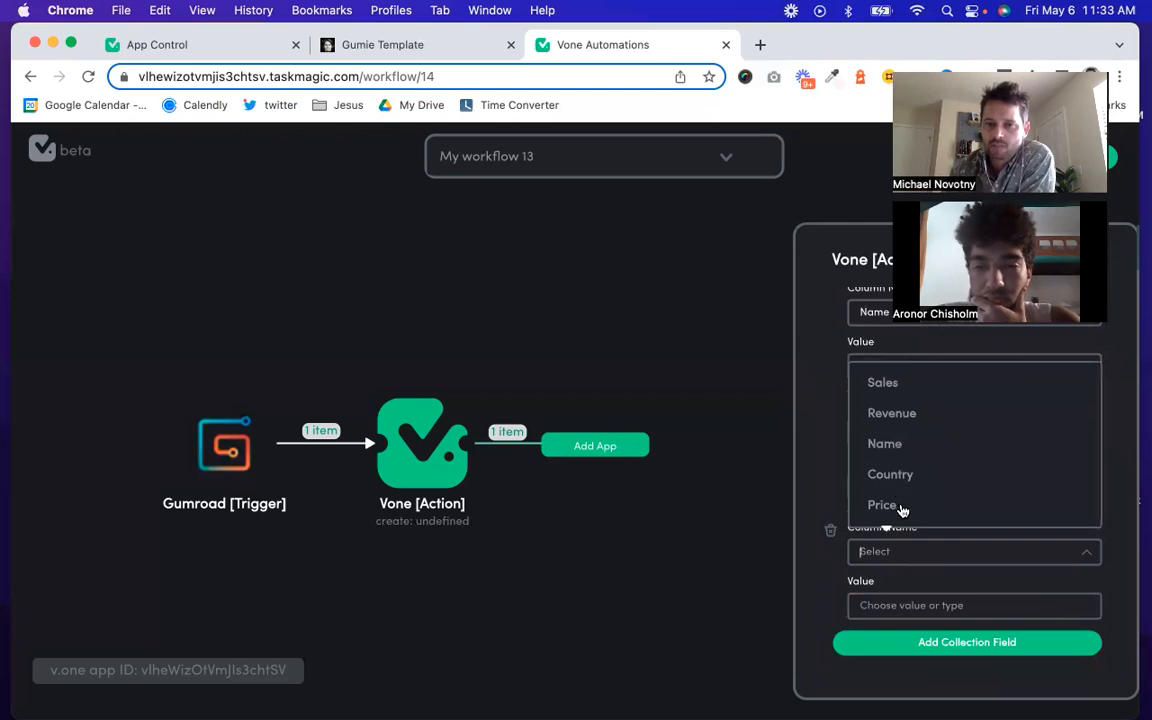
# Step: Go to the Gumroad Sales collection in the CMS and open the collection for editing
pyautogui.click(210, 50)
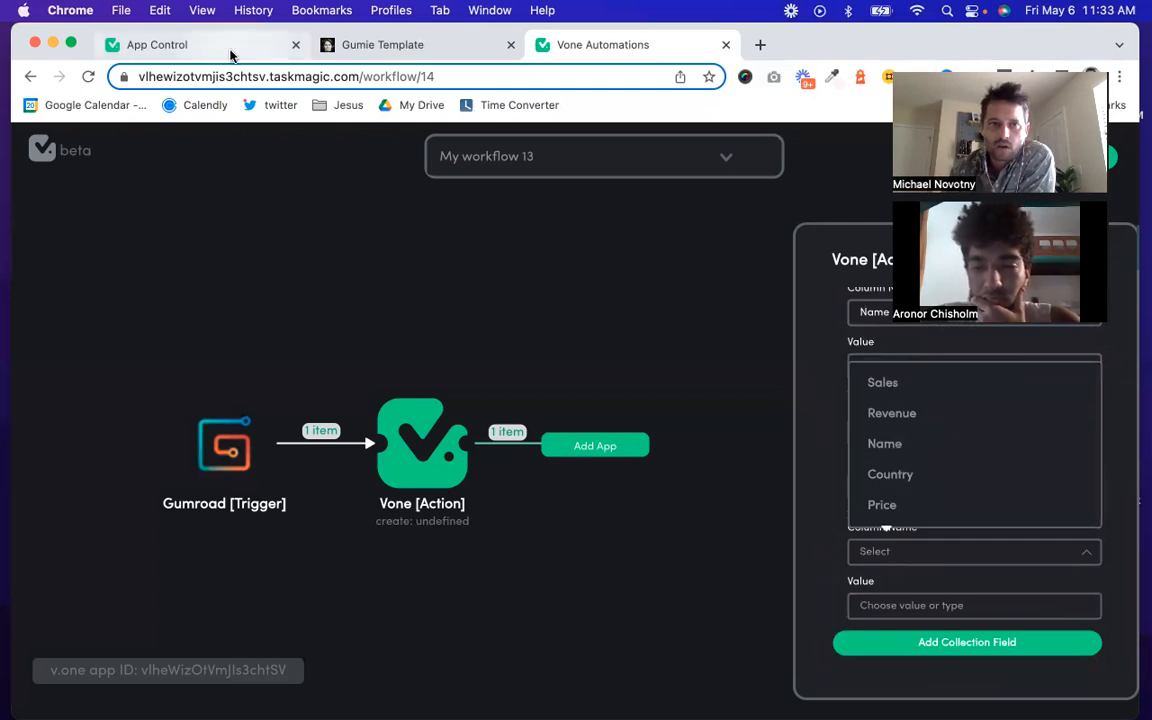
pyautogui.scroll(10, 545, 405)
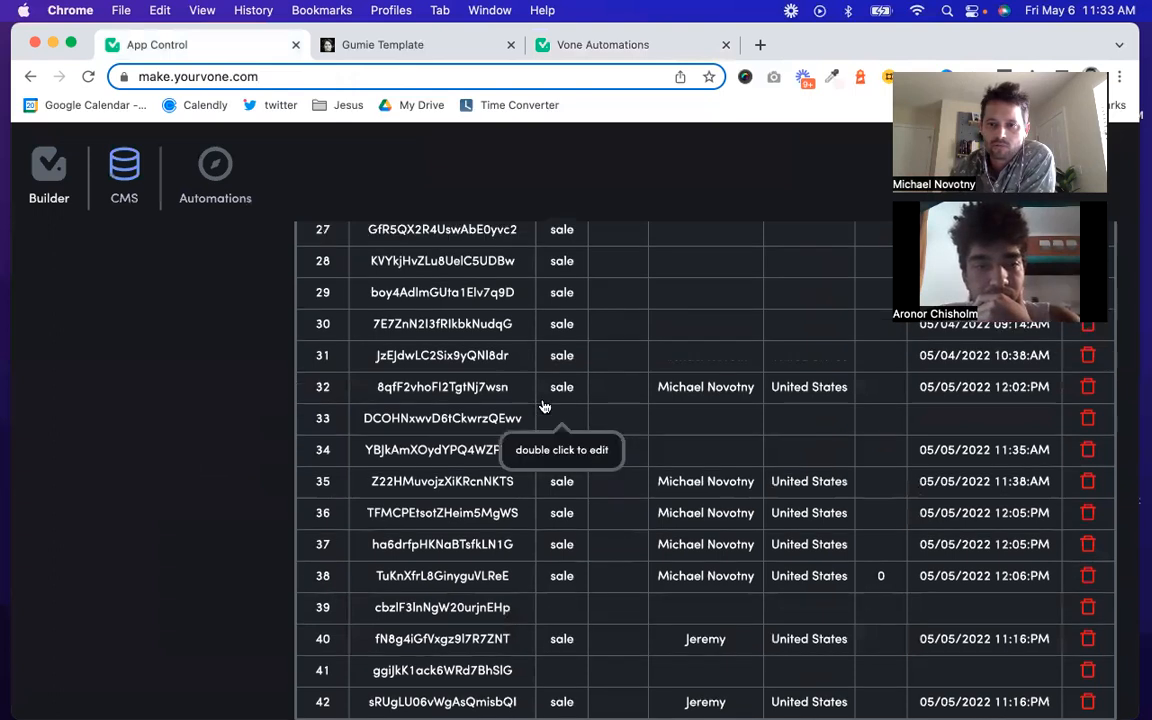
pyautogui.scroll(3, 545, 405)
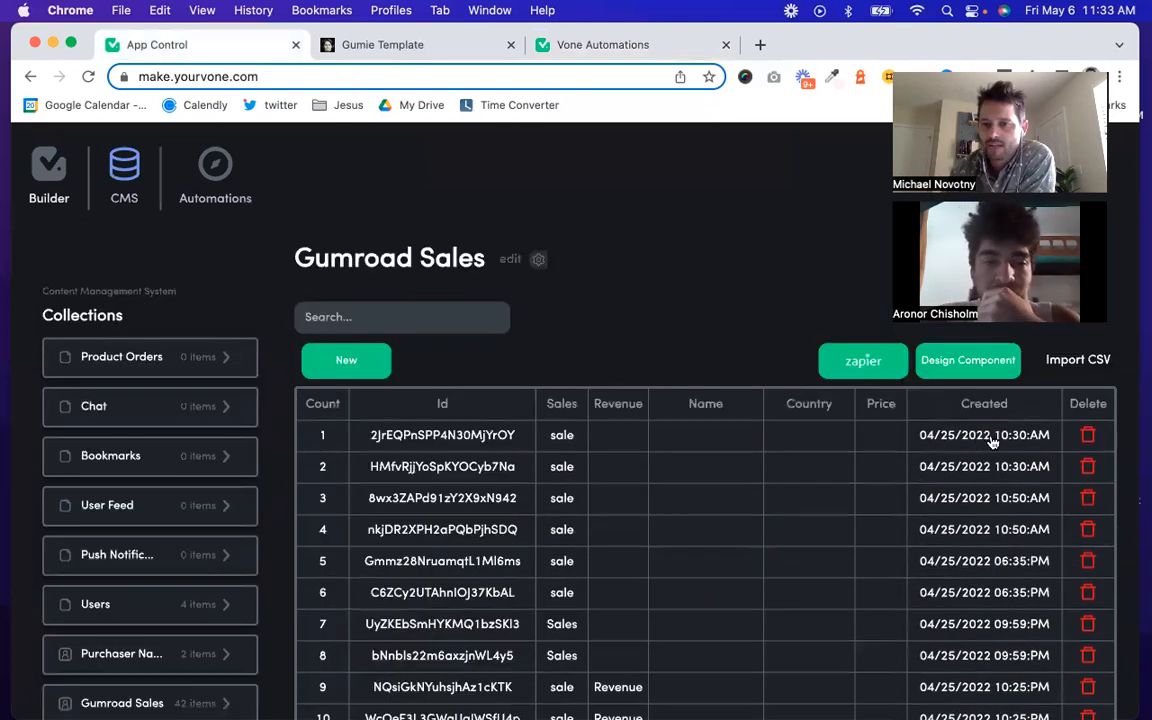
pyautogui.click(510, 260)
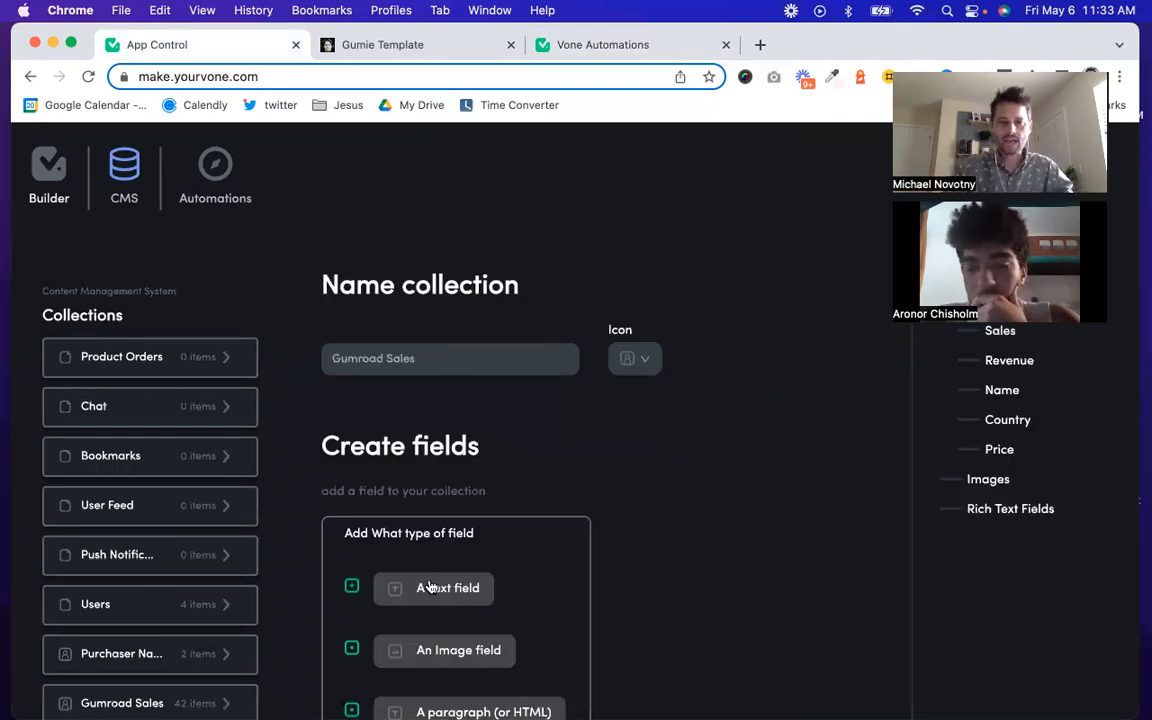
# Step: Add a text field named Purchase Date to the Gumroad Sales collection and save the collection
pyautogui.scroll(-1, 431, 586)
pyautogui.click(431, 582)
pyautogui.scroll(-10, 513, 602)
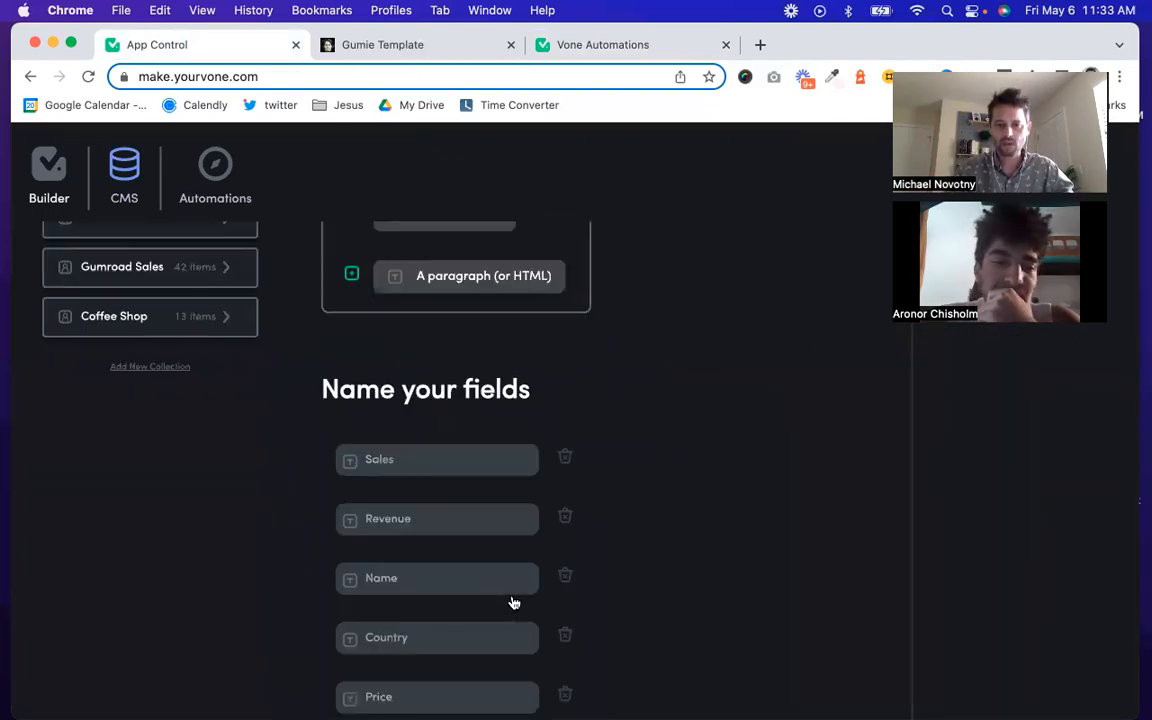
pyautogui.click(446, 657)
pyautogui.write('Purchase Time')
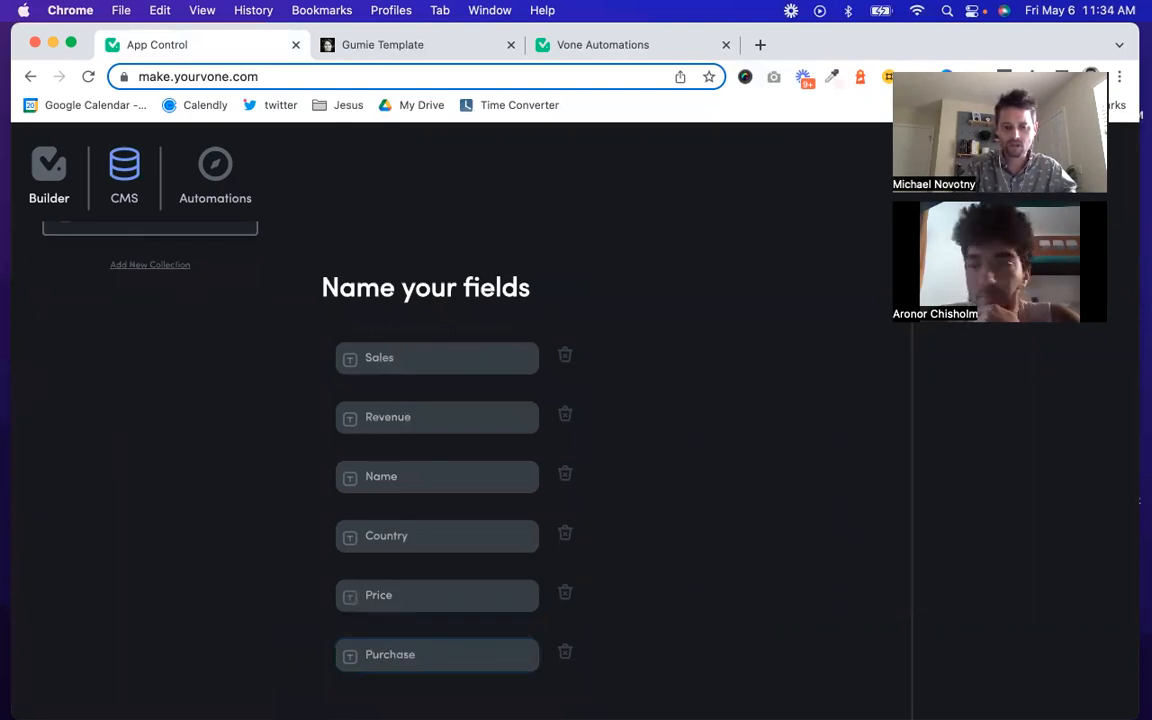
pyautogui.write('Date')
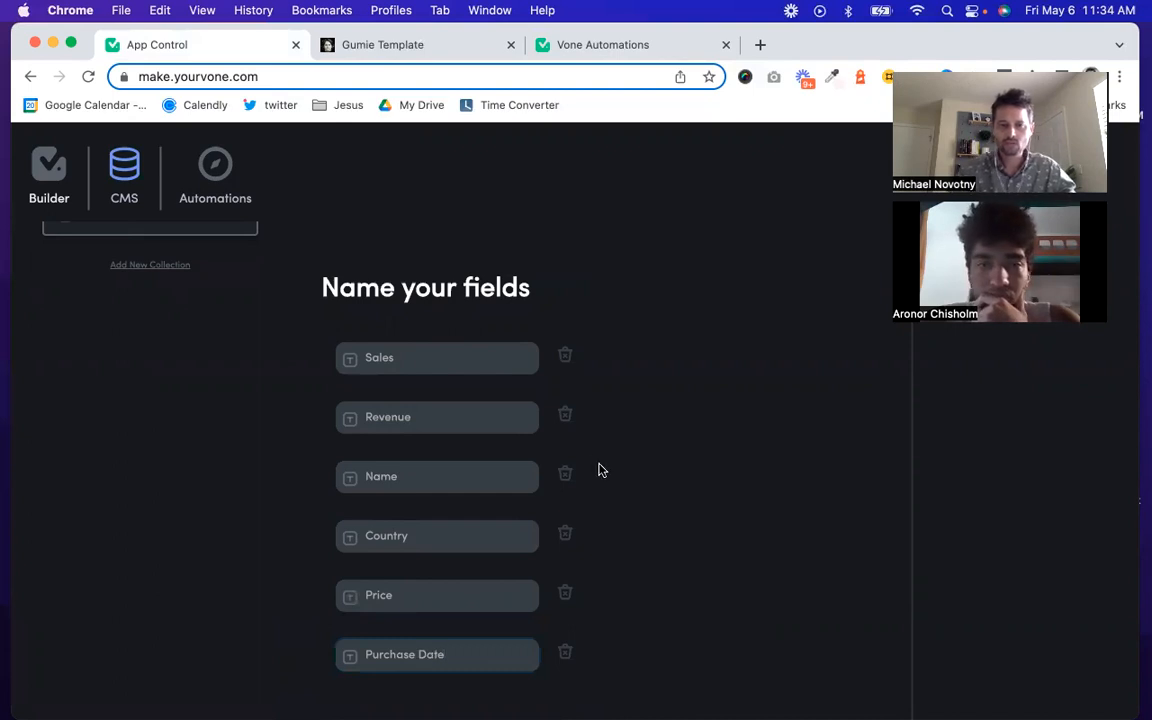
pyautogui.scroll(5, 596, 460)
pyautogui.scroll(3, 596, 460)
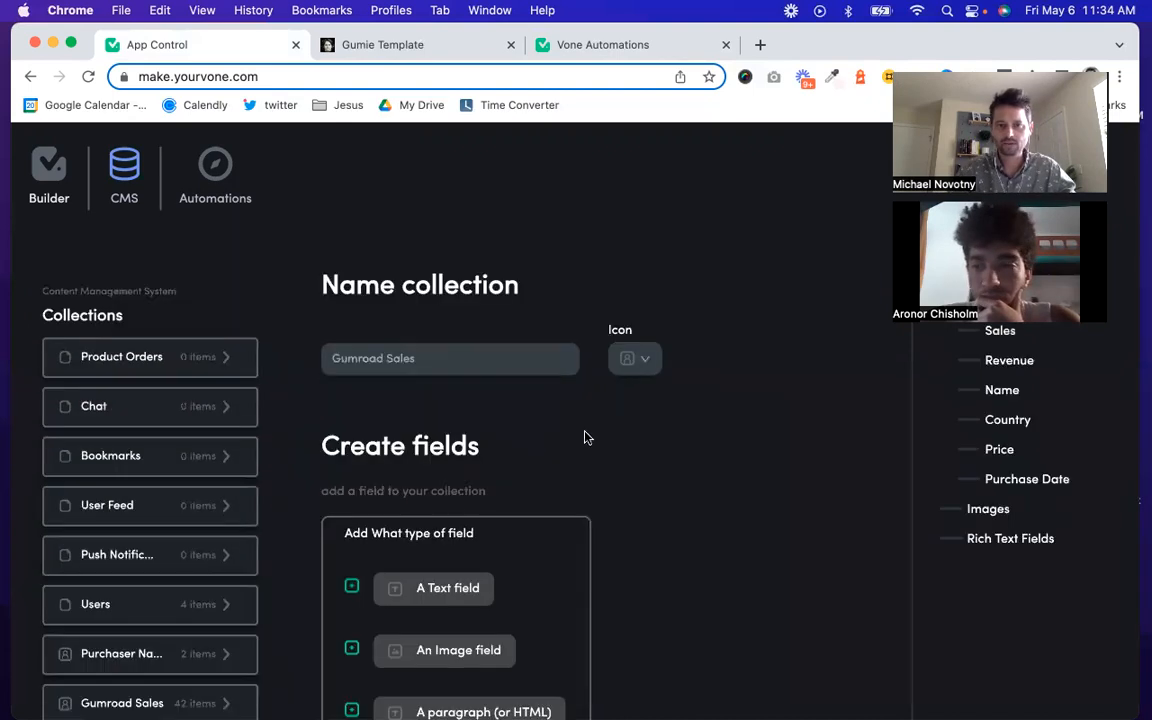
pyautogui.scroll(-10, 541, 521)
pyautogui.click(366, 492)
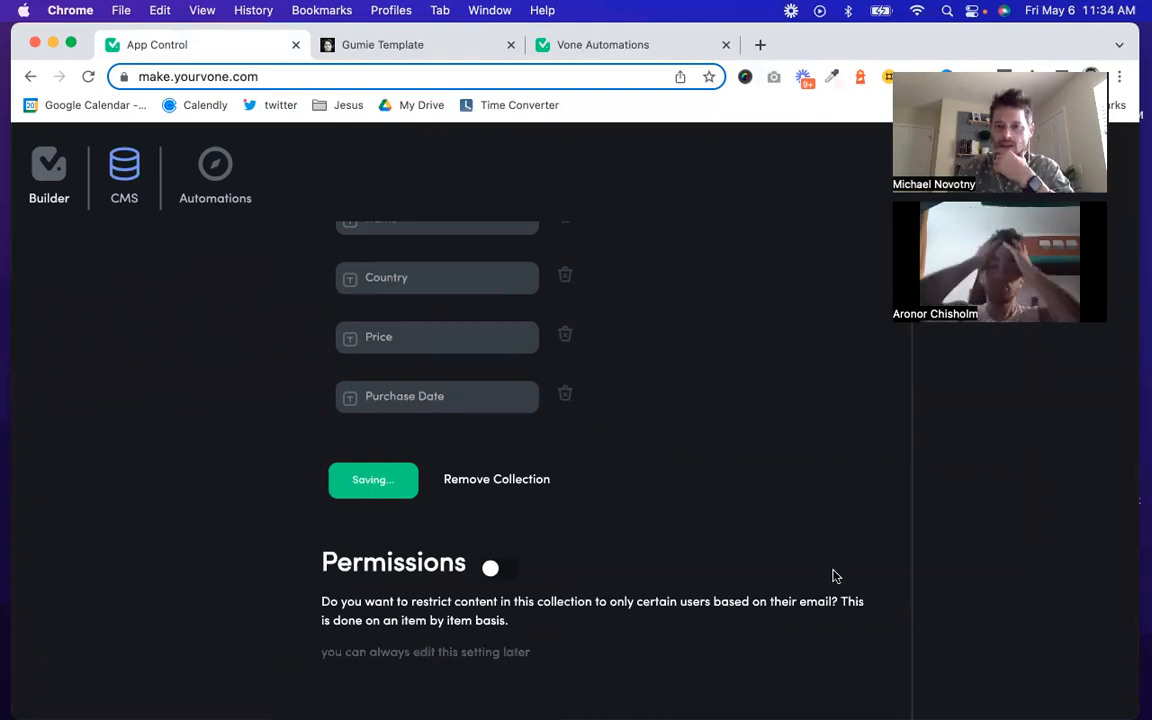
# Step: Return to the automation workflow and check the column name options of the empty collection field for Purchase Date
pyautogui.click(828, 450)
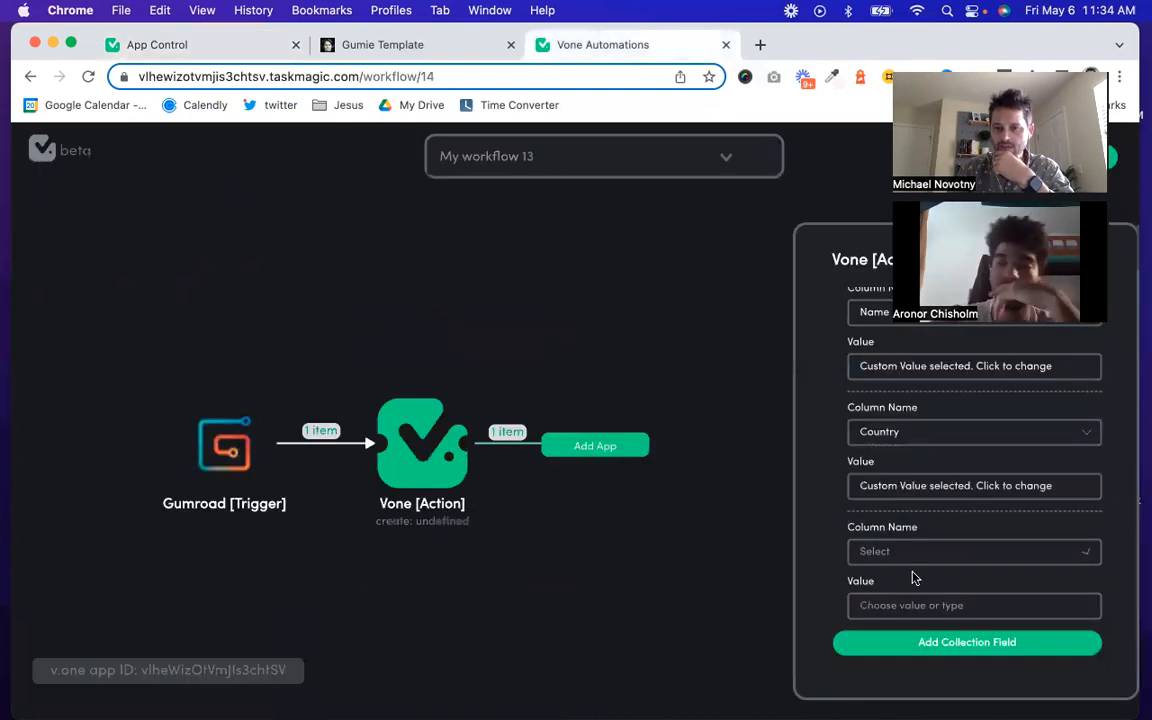
pyautogui.click(911, 559)
pyautogui.click(830, 533)
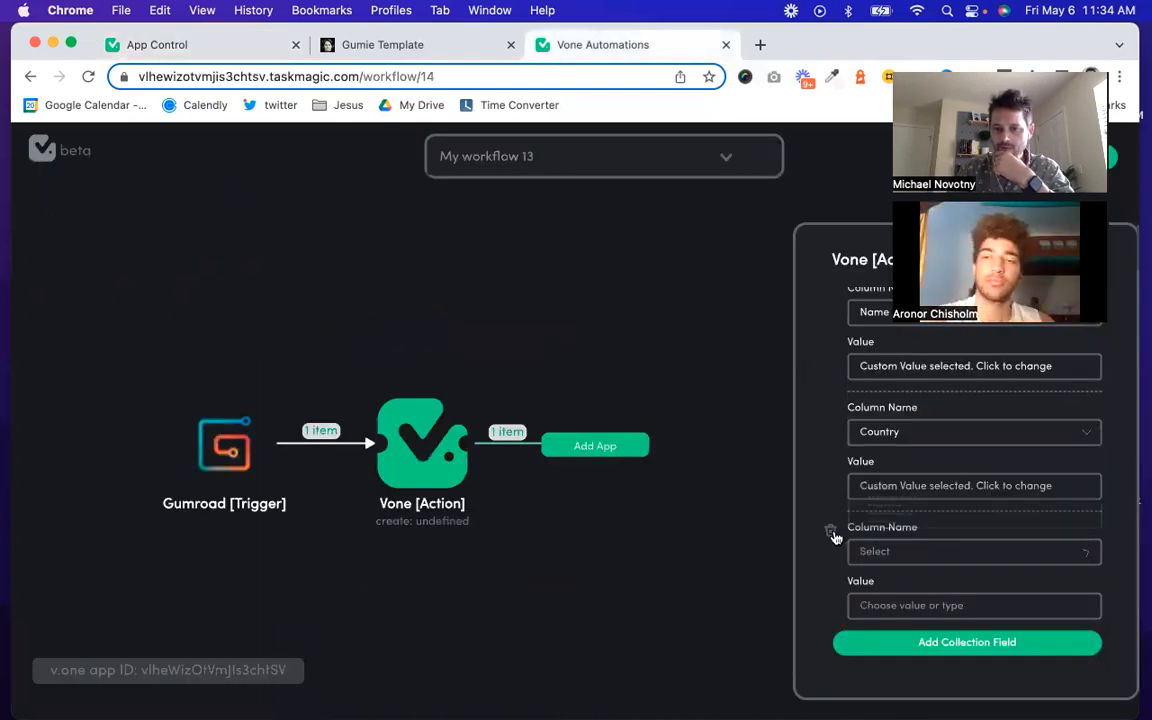
pyautogui.click(886, 558)
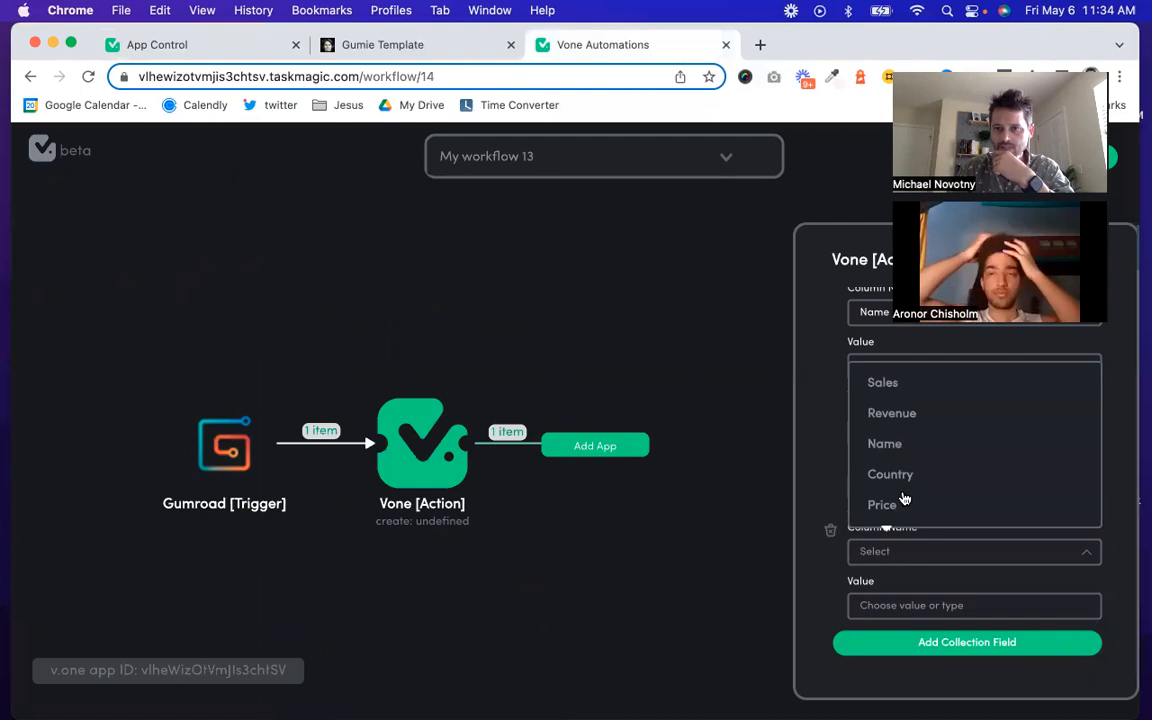
pyautogui.click(830, 452)
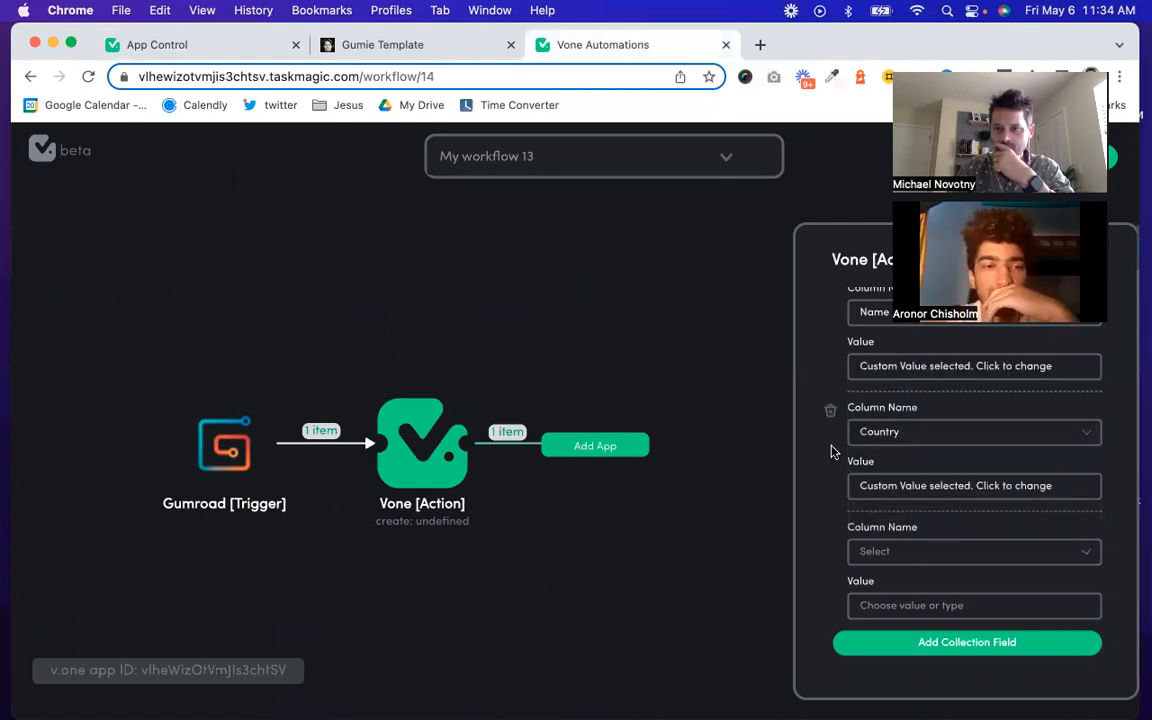
# Step: Close the Vone action's settings, run the action again and reopen its settings at the empty collection field
pyautogui.click(357, 370)
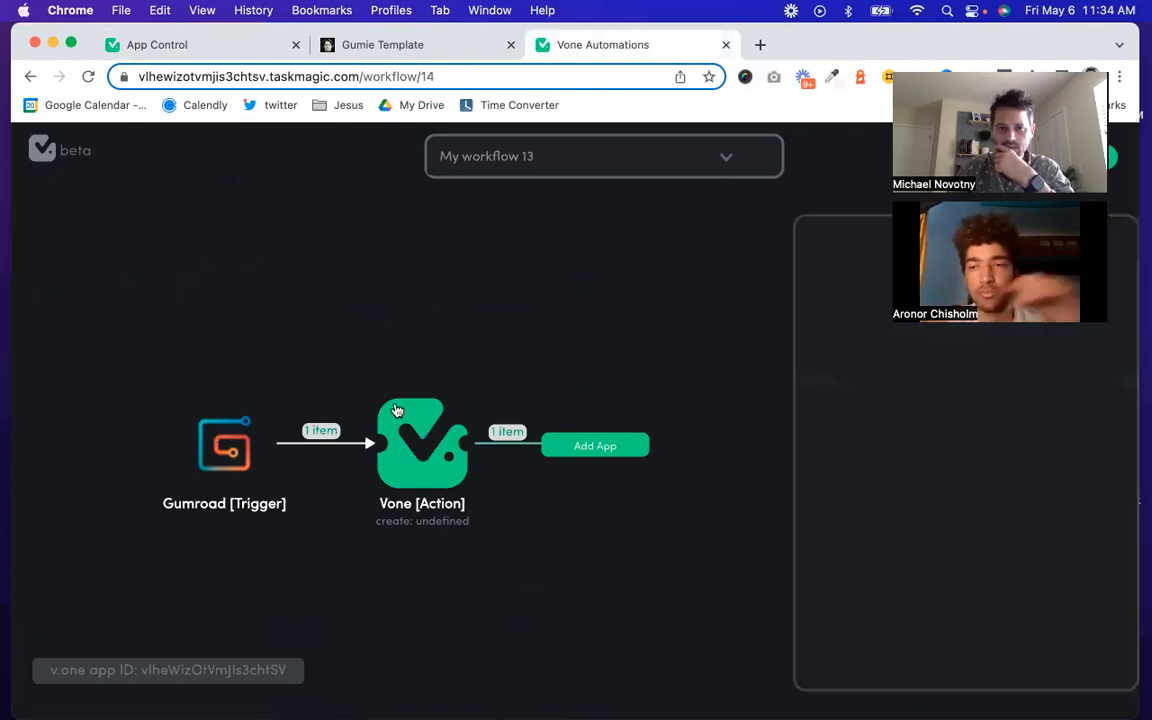
pyautogui.click(390, 390)
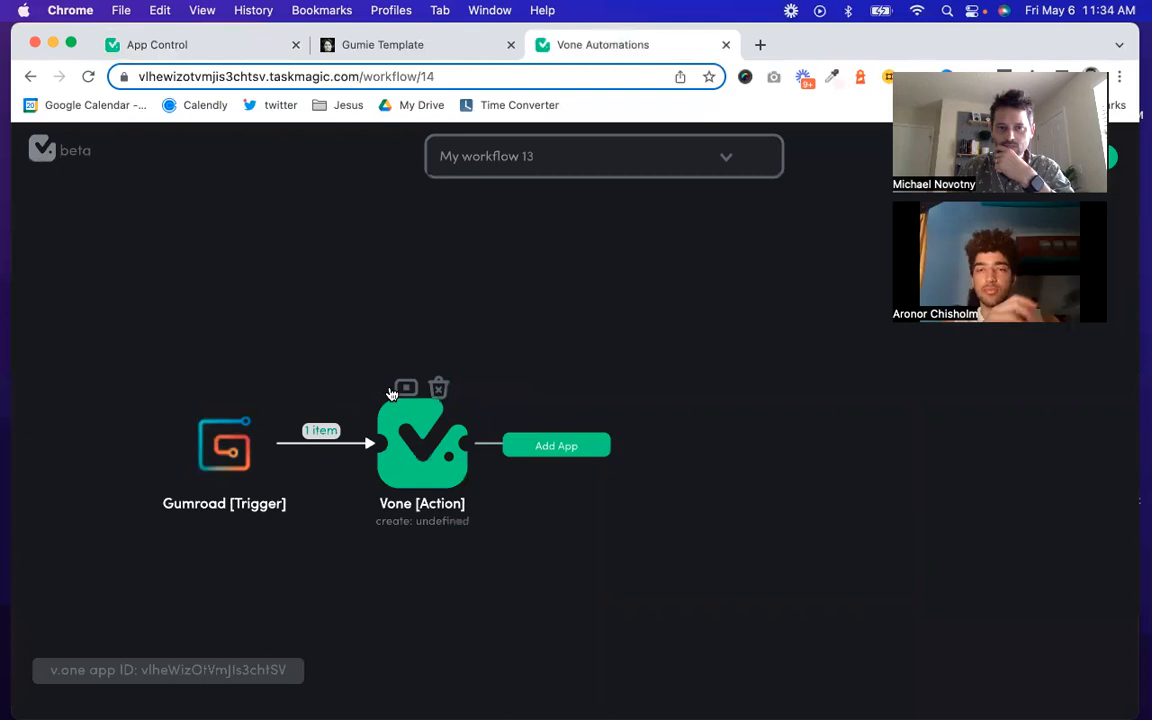
pyautogui.click(425, 448)
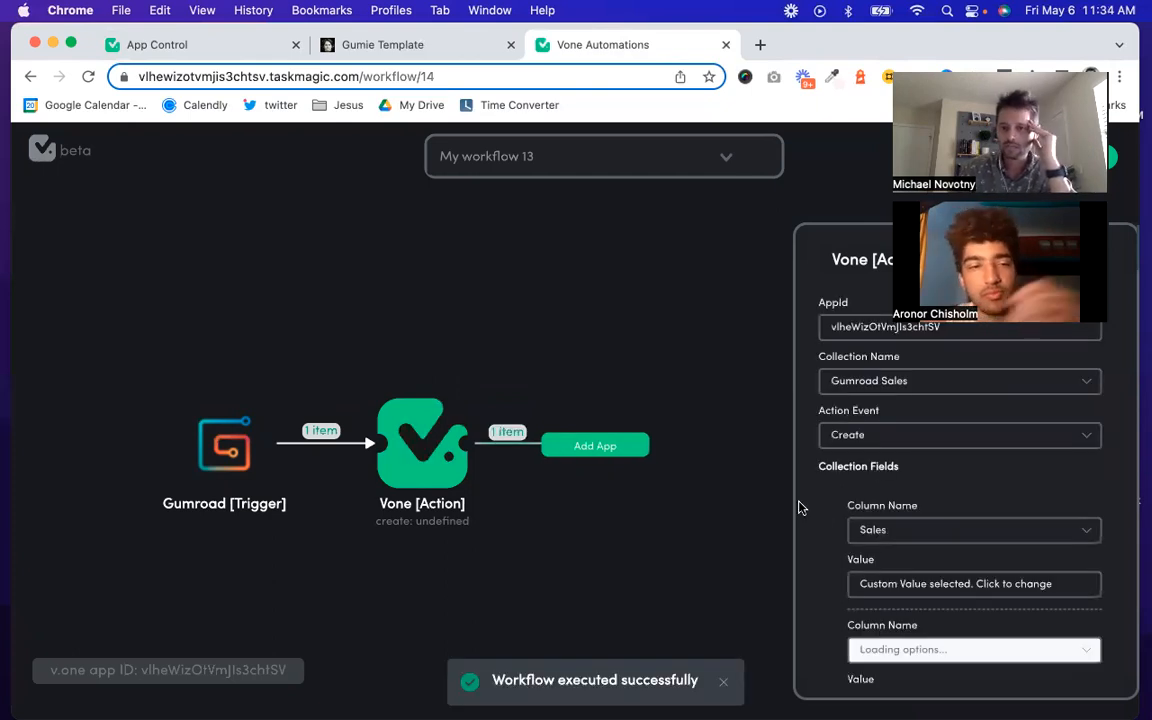
pyautogui.scroll(-1, 827, 529)
pyautogui.scroll(-5, 827, 529)
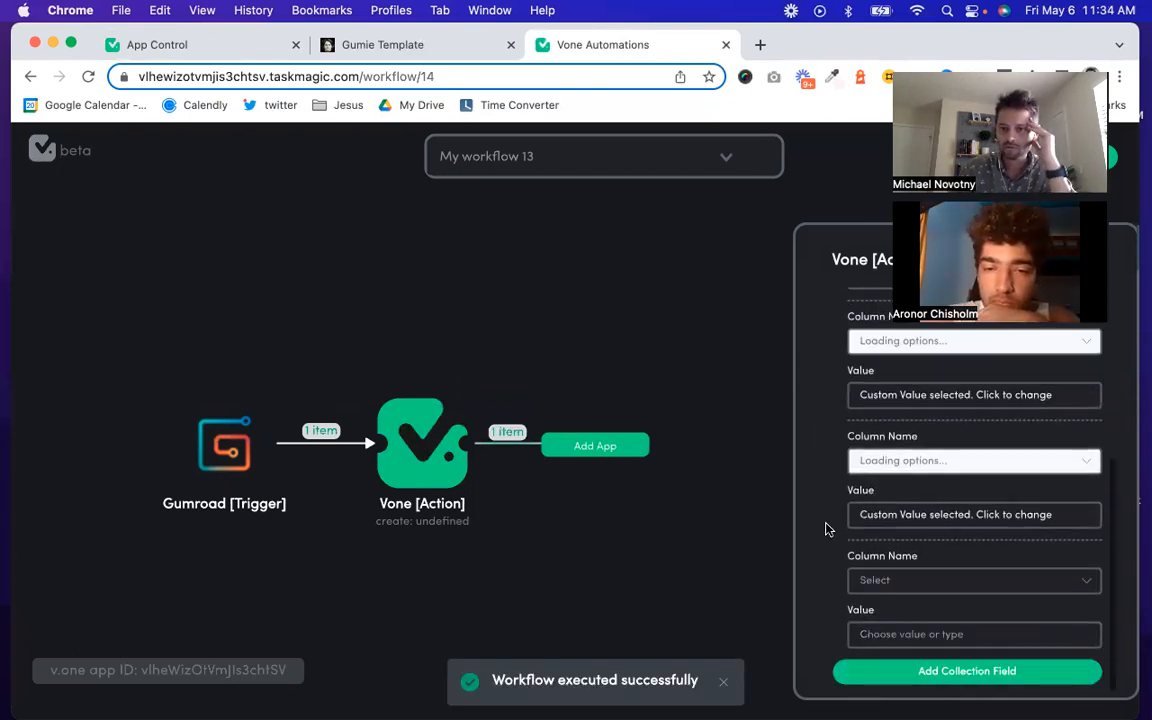
# Step: Map the Purchase Date column to the sale_timestamp value in the Vone action and save the workflow
pyautogui.click(891, 518)
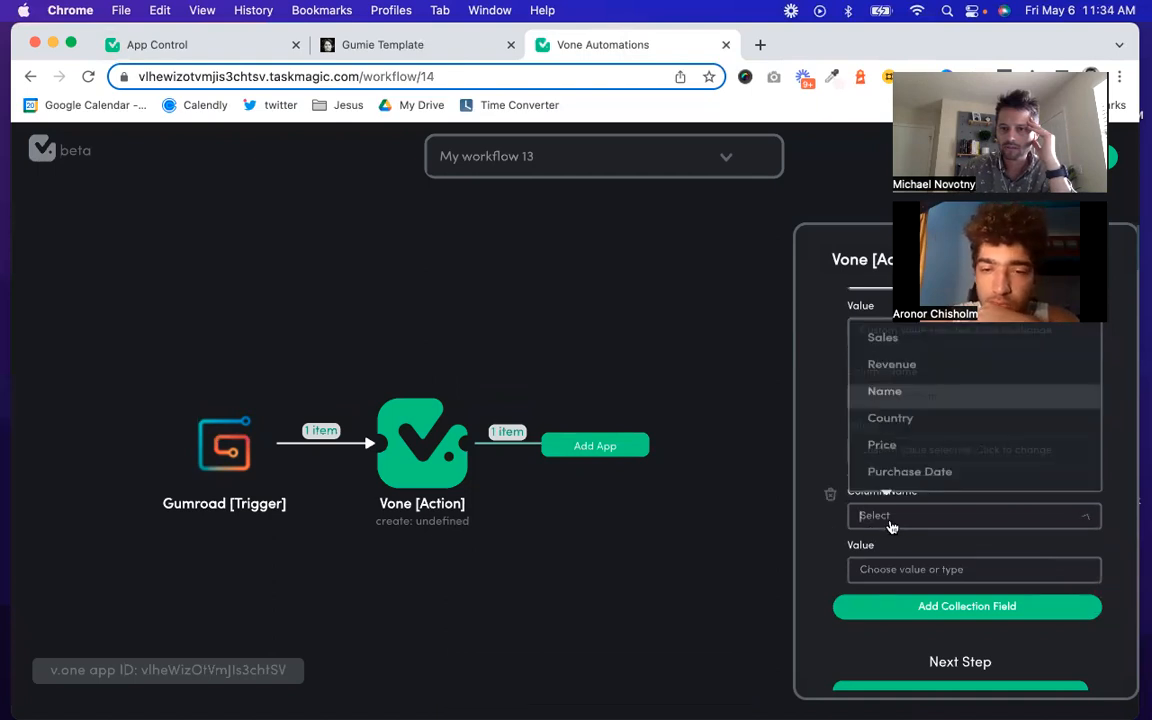
pyautogui.click(907, 470)
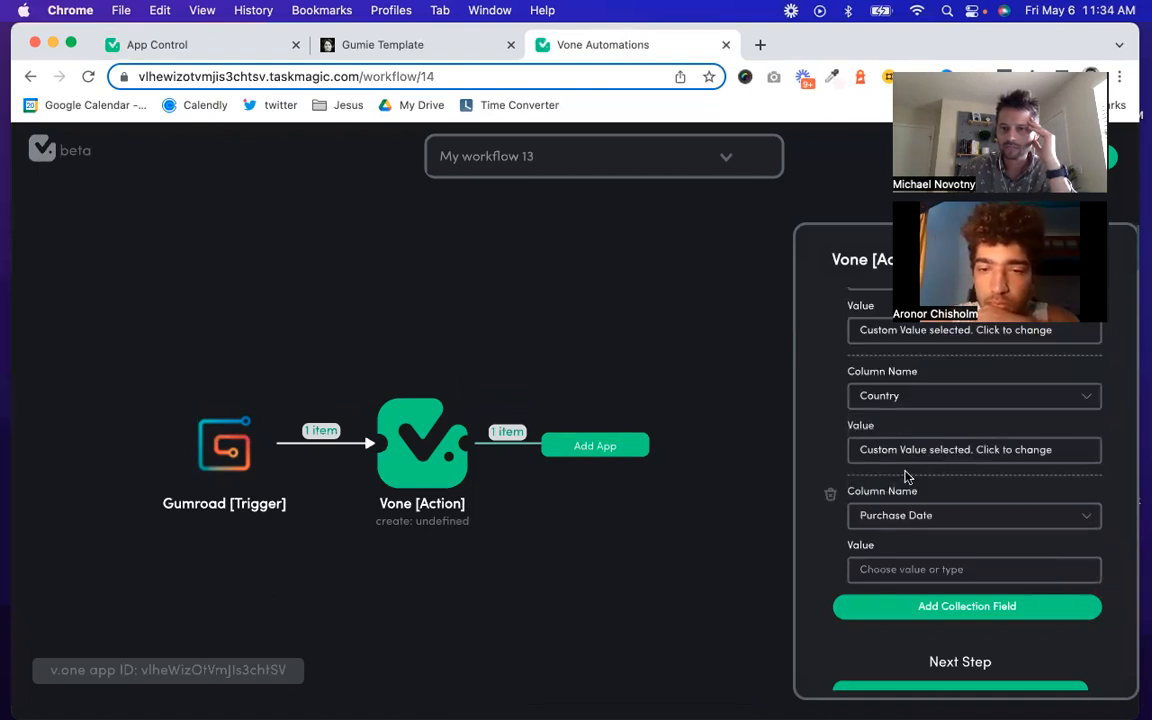
pyautogui.click(900, 567)
pyautogui.scroll(-12, 900, 567)
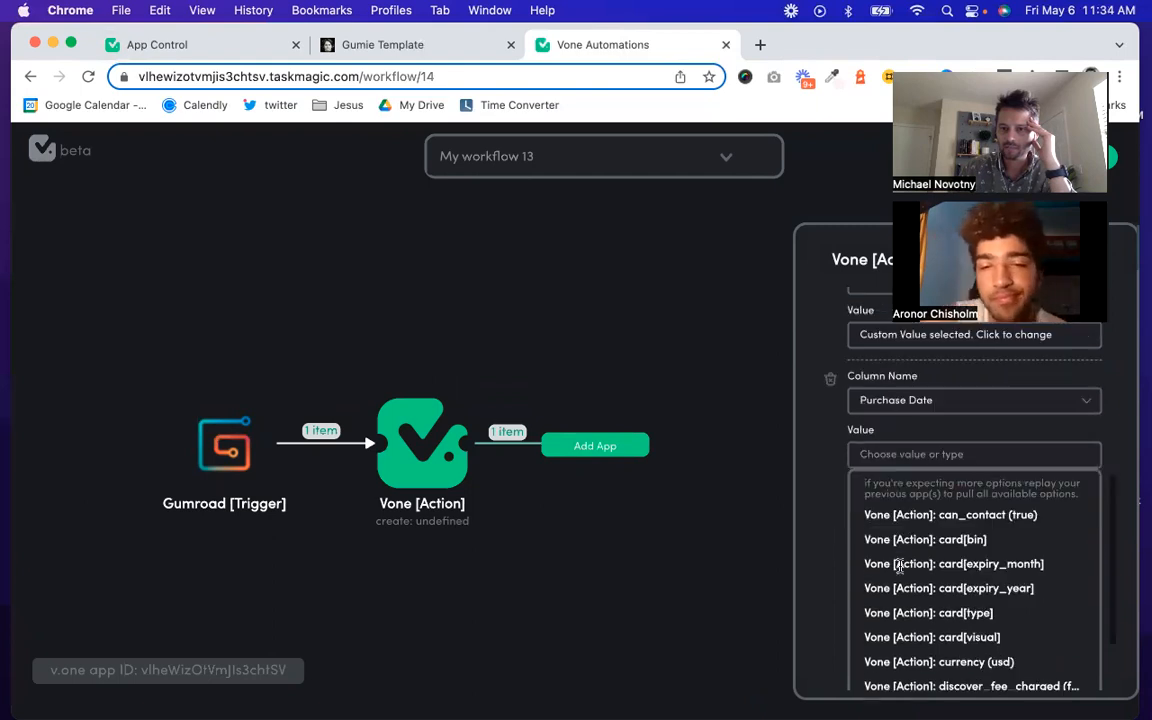
pyautogui.scroll(-5, 900, 573)
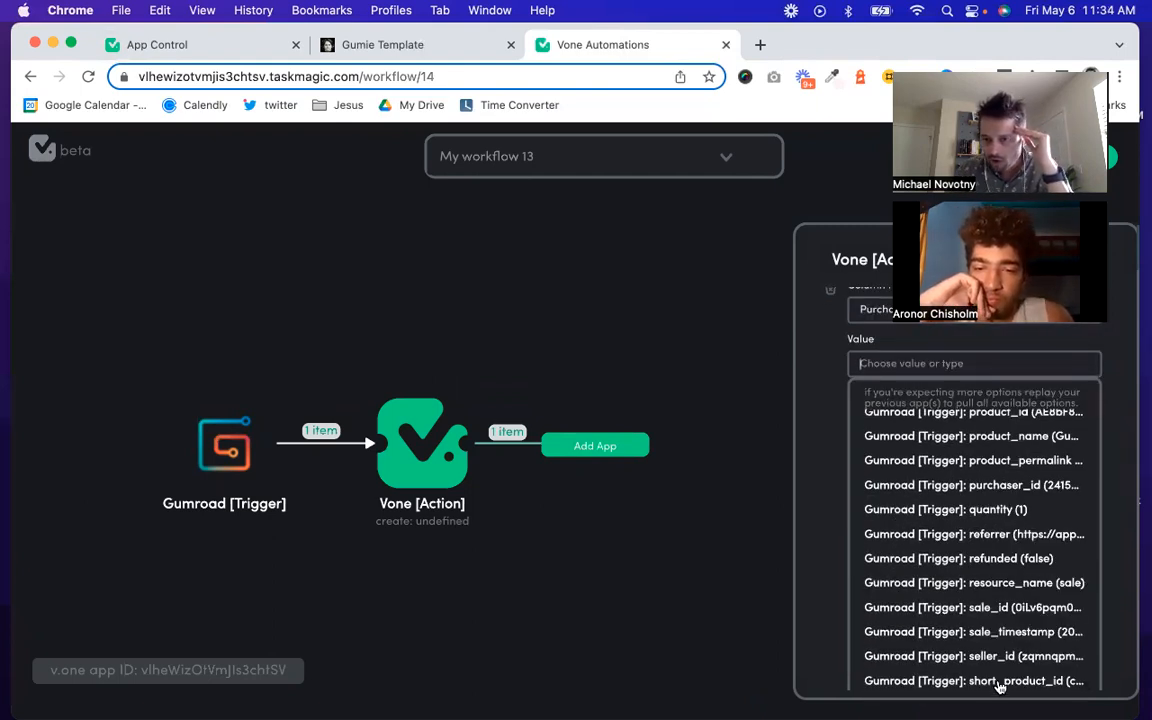
pyautogui.click(1000, 633)
pyautogui.scroll(-1, 885, 625)
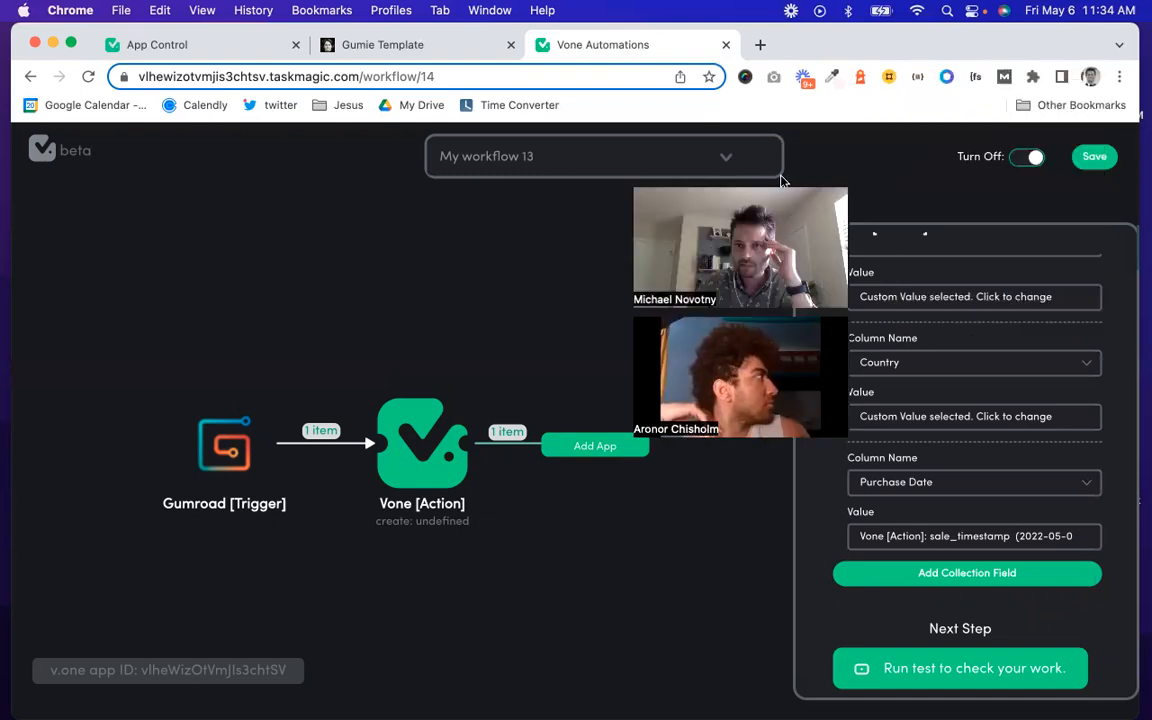
pyautogui.click(1095, 160)
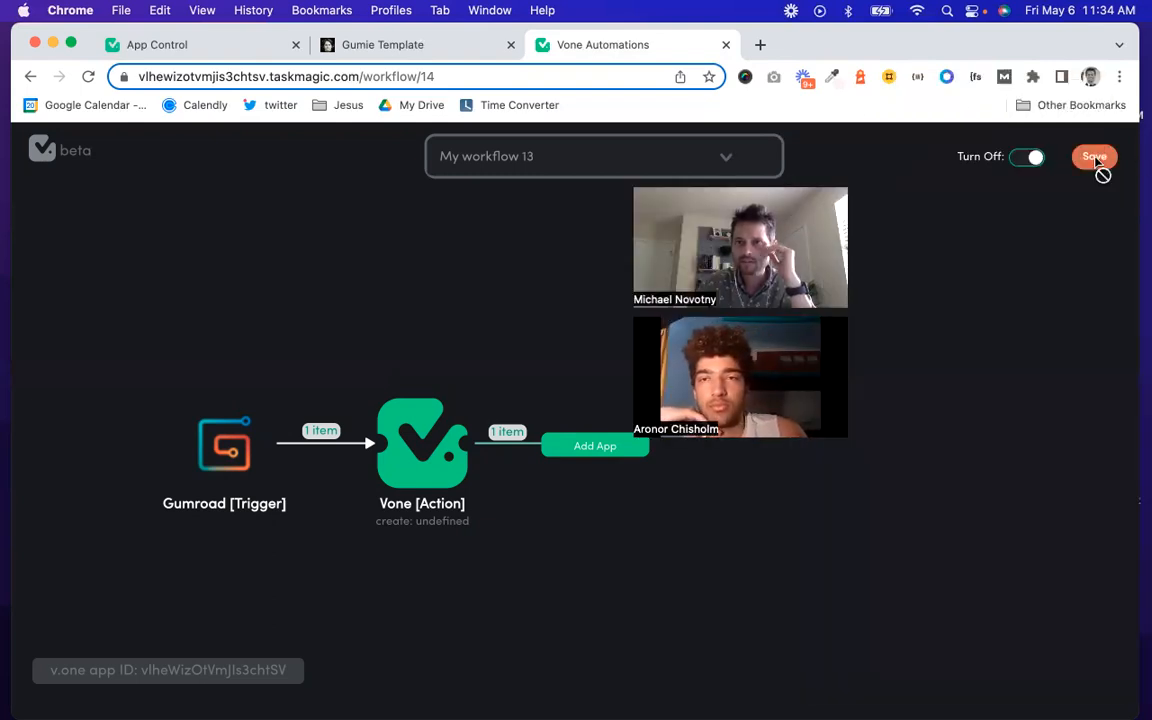
# Step: Complete the open Gumie Template checkout on Gumroad as another test purchase and go back to the automation workflow
pyautogui.click(418, 46)
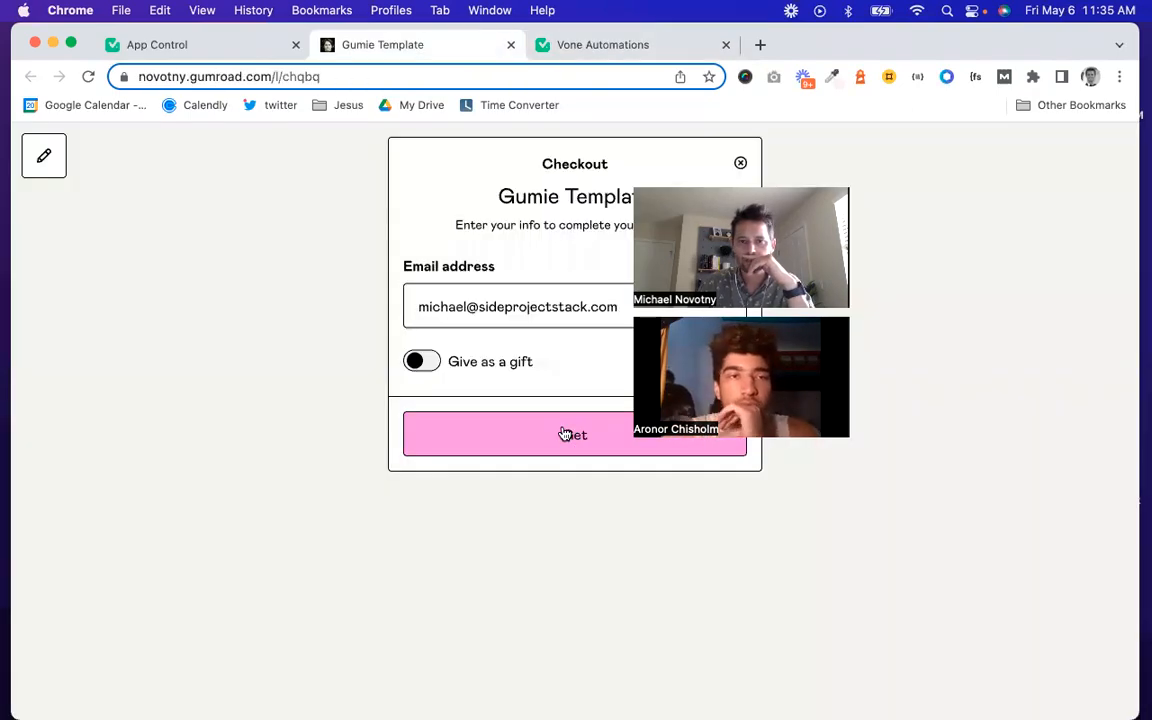
pyautogui.click(565, 435)
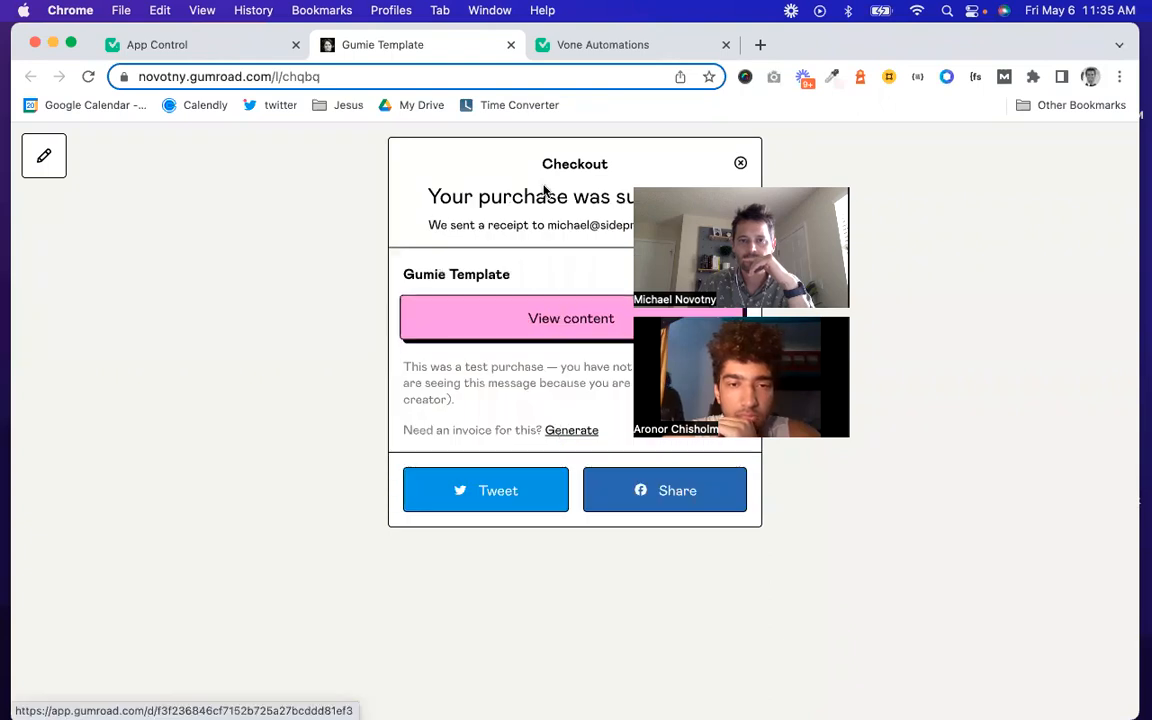
pyautogui.click(571, 44)
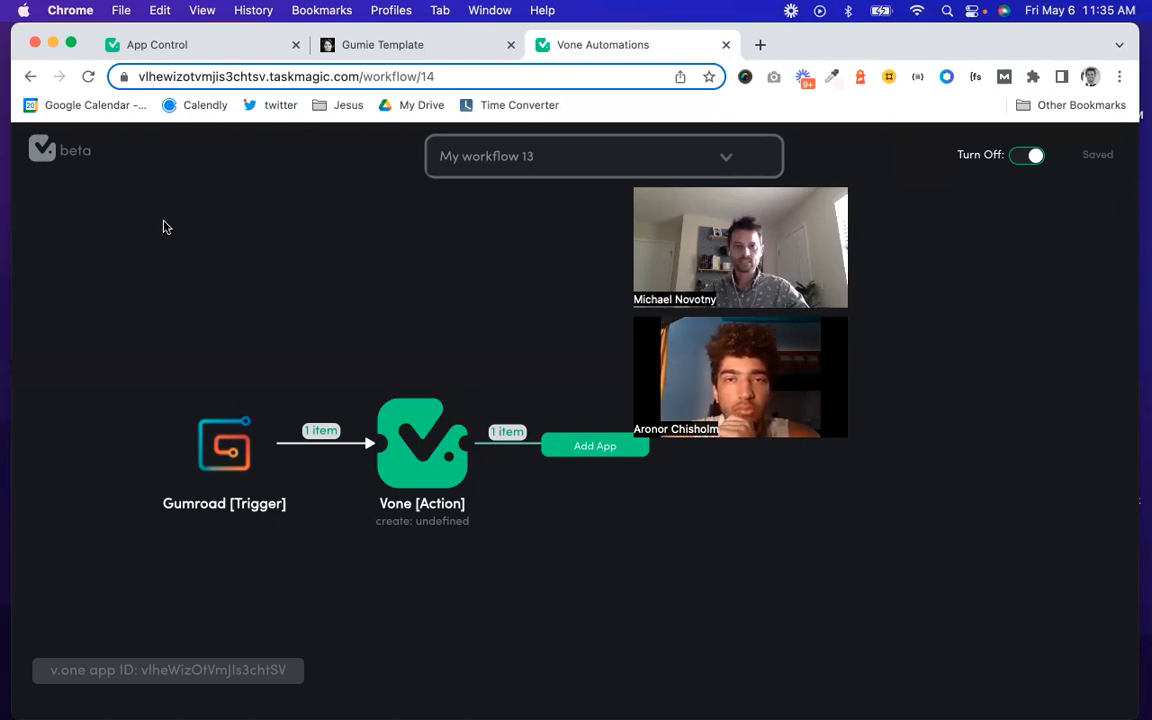
# Step: Return to the Gumroad Sales collection in the CMS and look through its entries down to the last rows
pyautogui.click(142, 50)
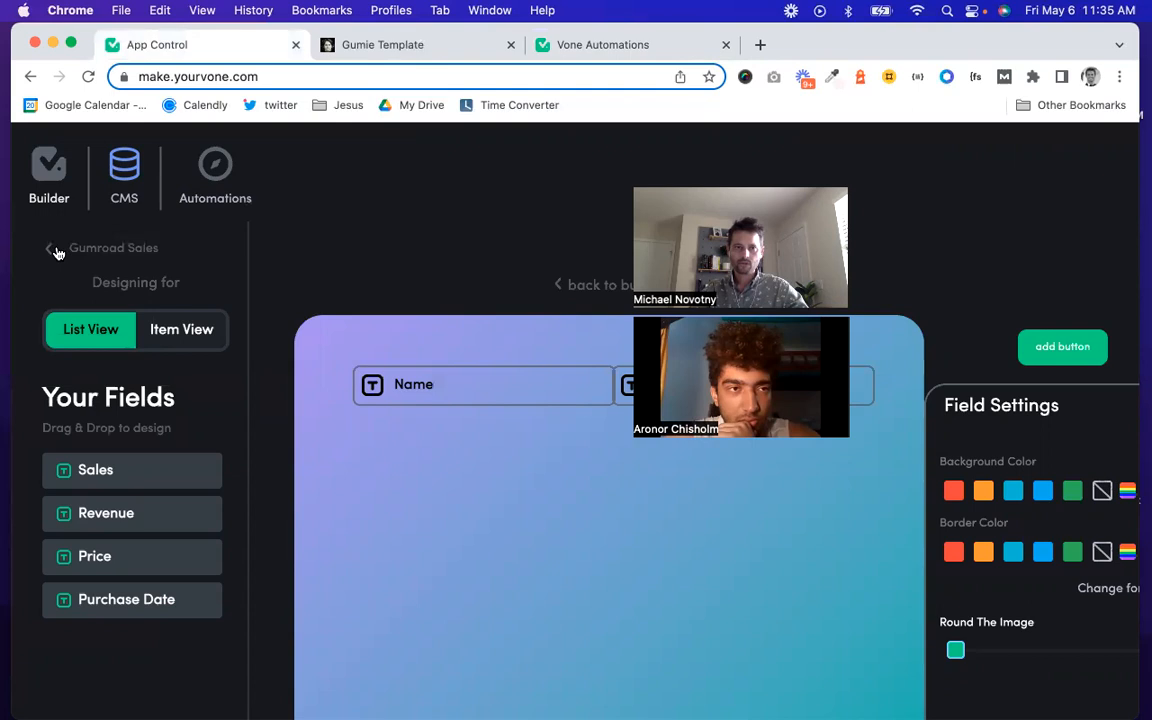
pyautogui.click(57, 253)
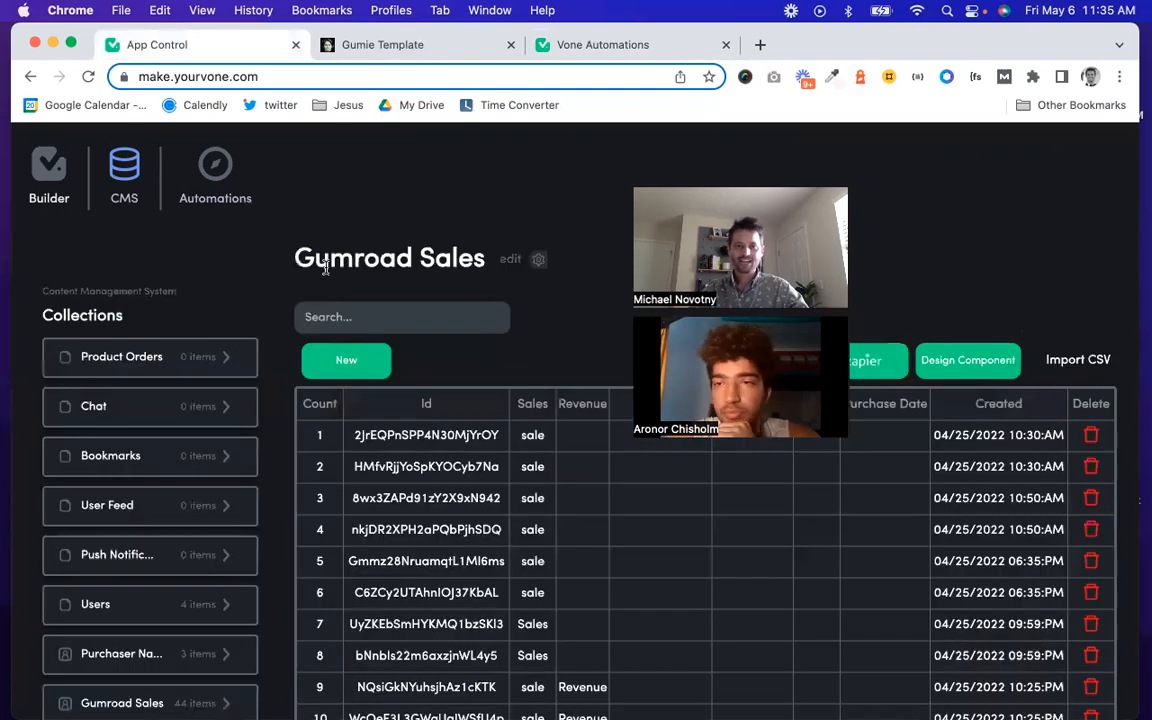
pyautogui.scroll(-2, 430, 488)
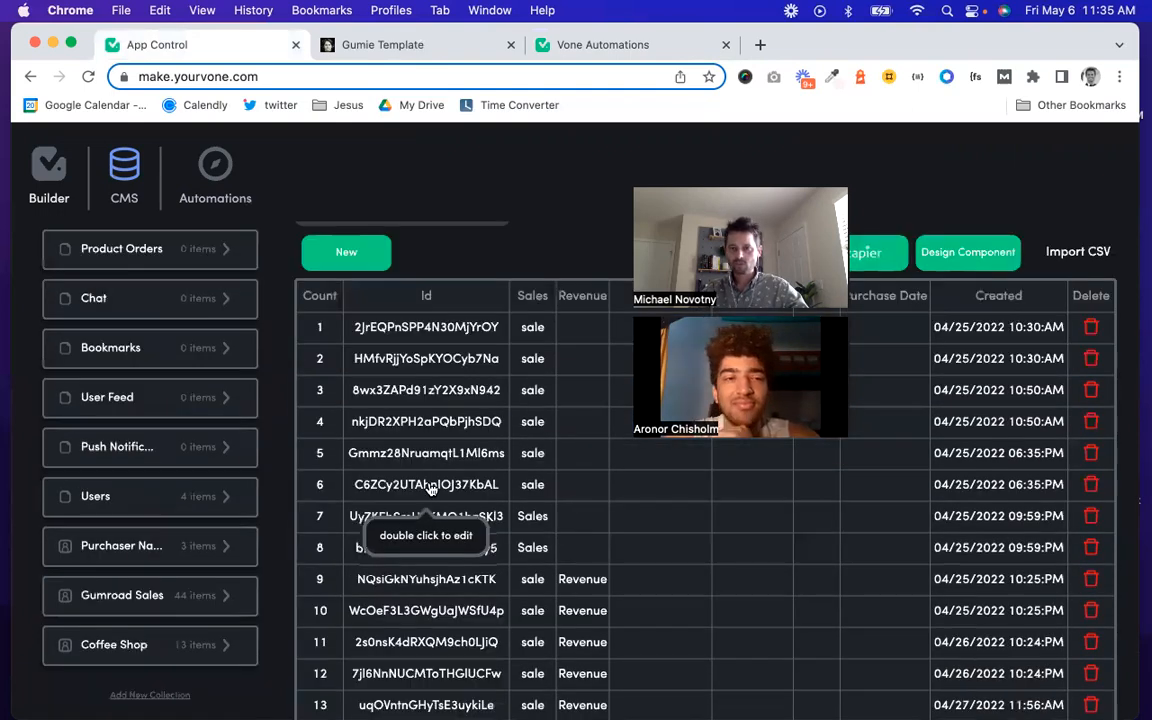
pyautogui.scroll(2, 430, 488)
pyautogui.scroll(1, 431, 489)
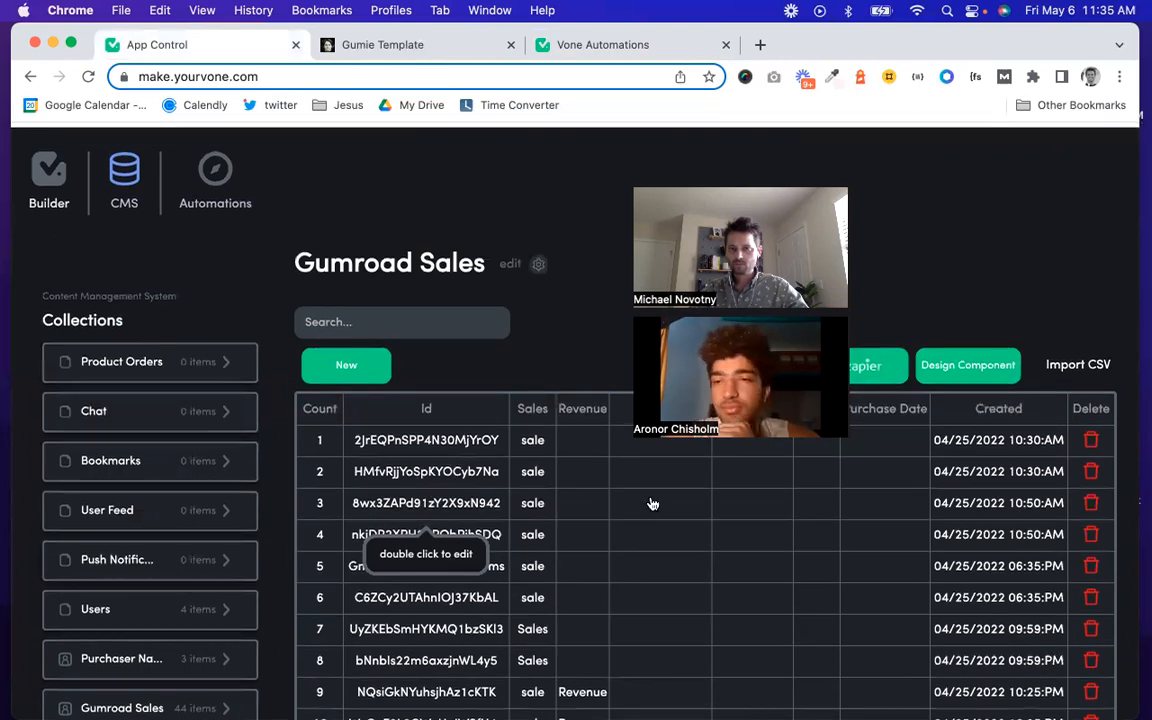
pyautogui.moveTo(779, 186); pyautogui.dragTo(660, 174)
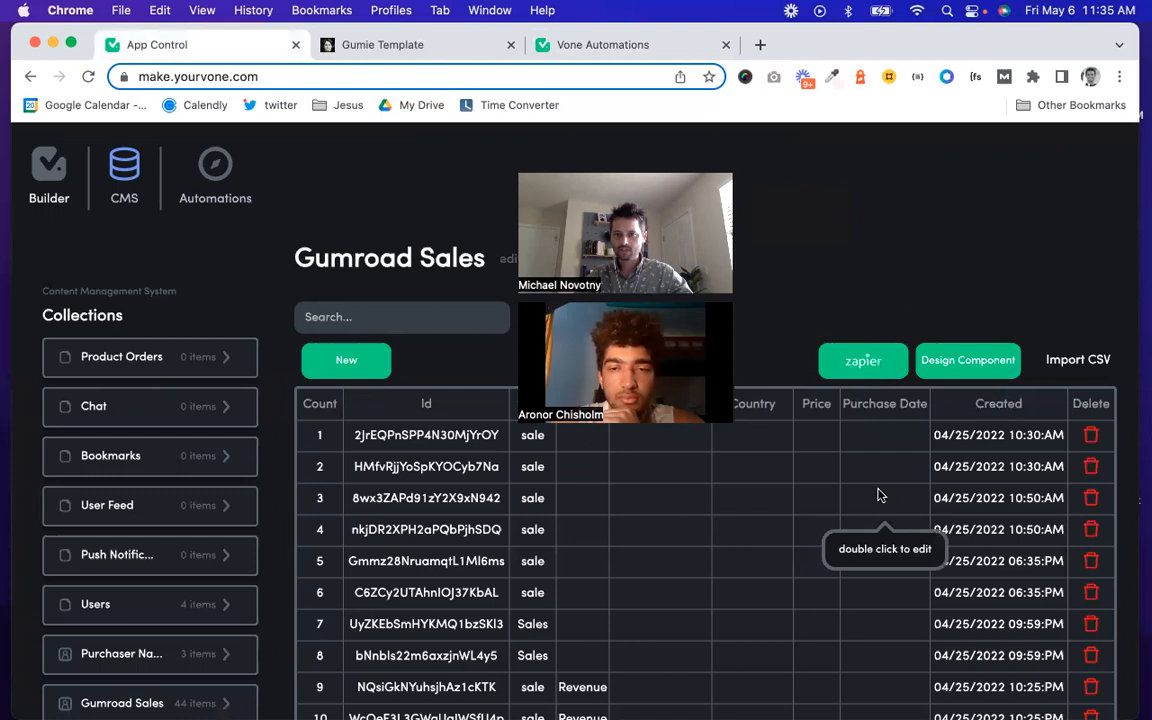
pyautogui.scroll(-10, 879, 495)
pyautogui.scroll(-3, 877, 494)
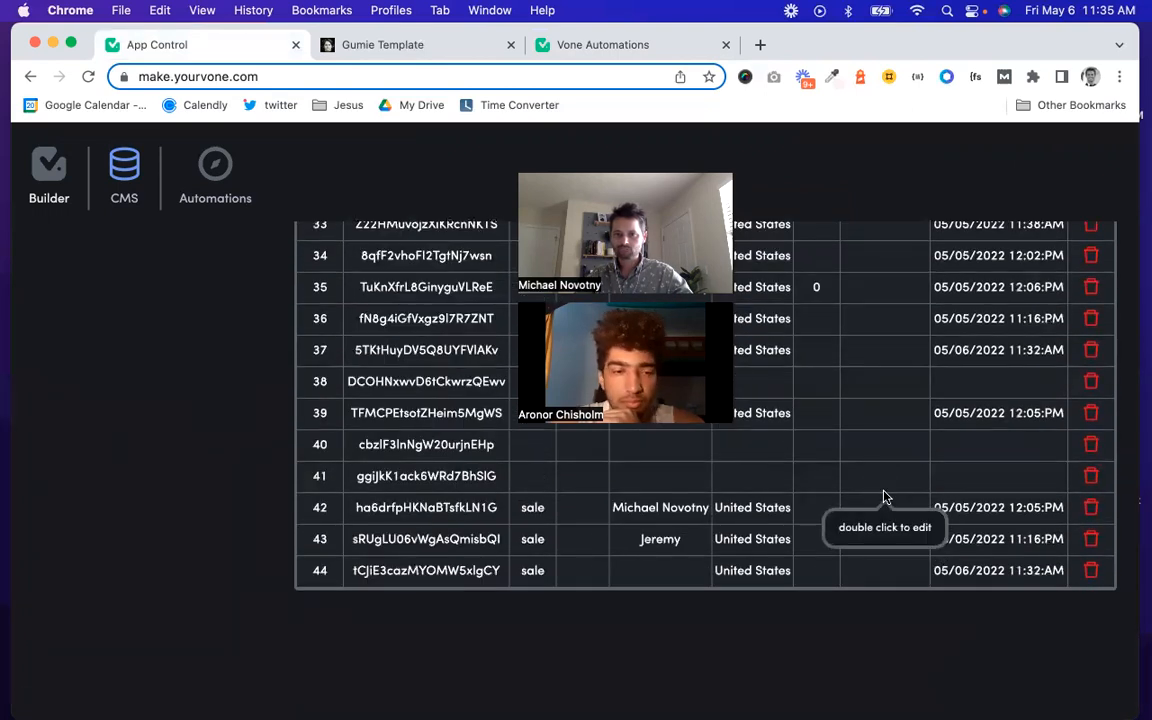
# Step: Go through the Gumroad Sales rows again from the first to the last, checking the Purchase Date and Created columns
pyautogui.scroll(2, 884, 497)
pyautogui.scroll(3, 884, 497)
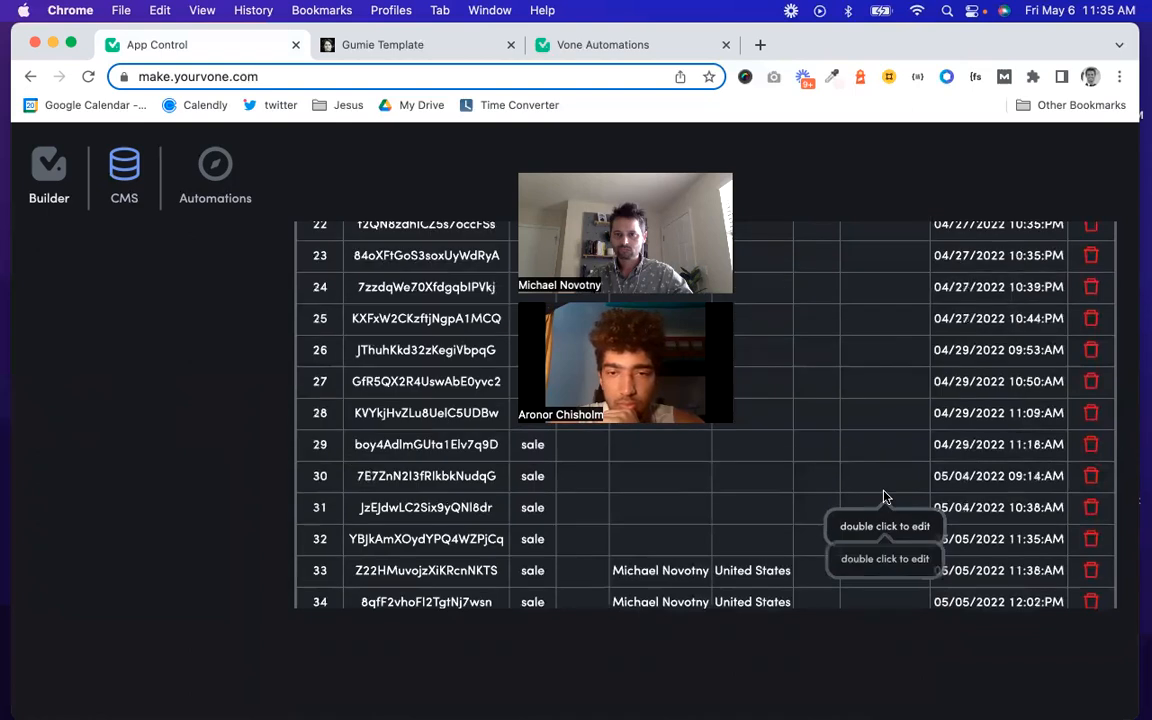
pyautogui.scroll(3, 884, 497)
pyautogui.scroll(3, 884, 497)
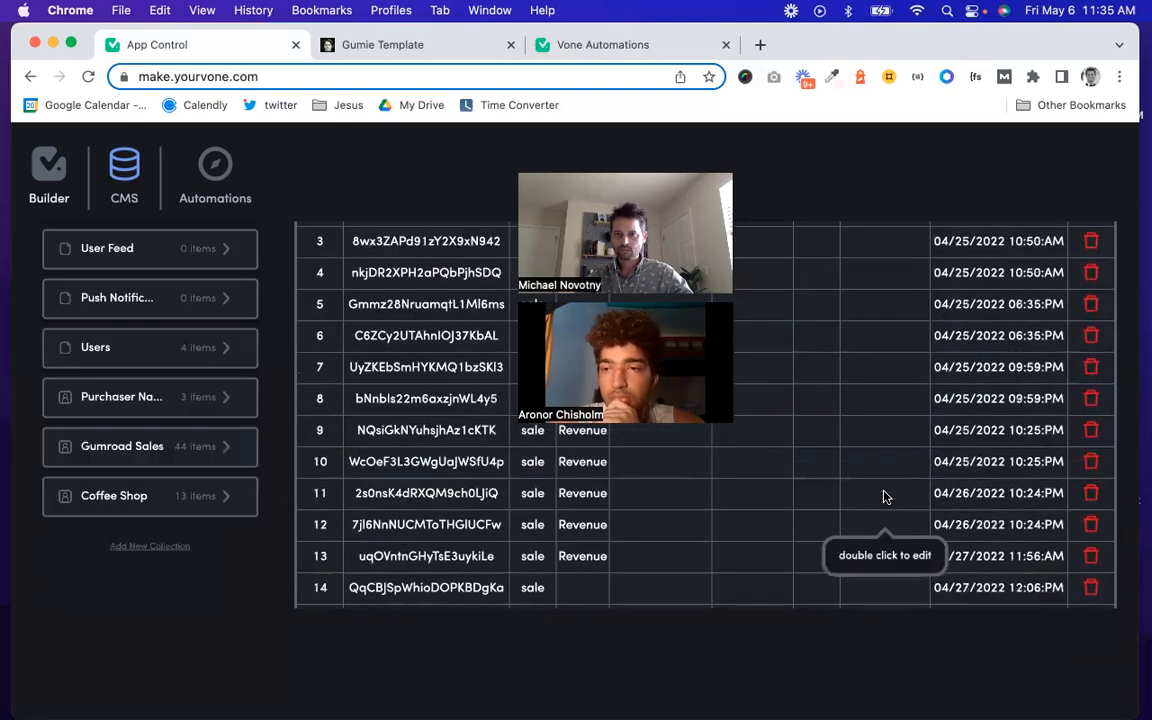
pyautogui.scroll(-9, 884, 497)
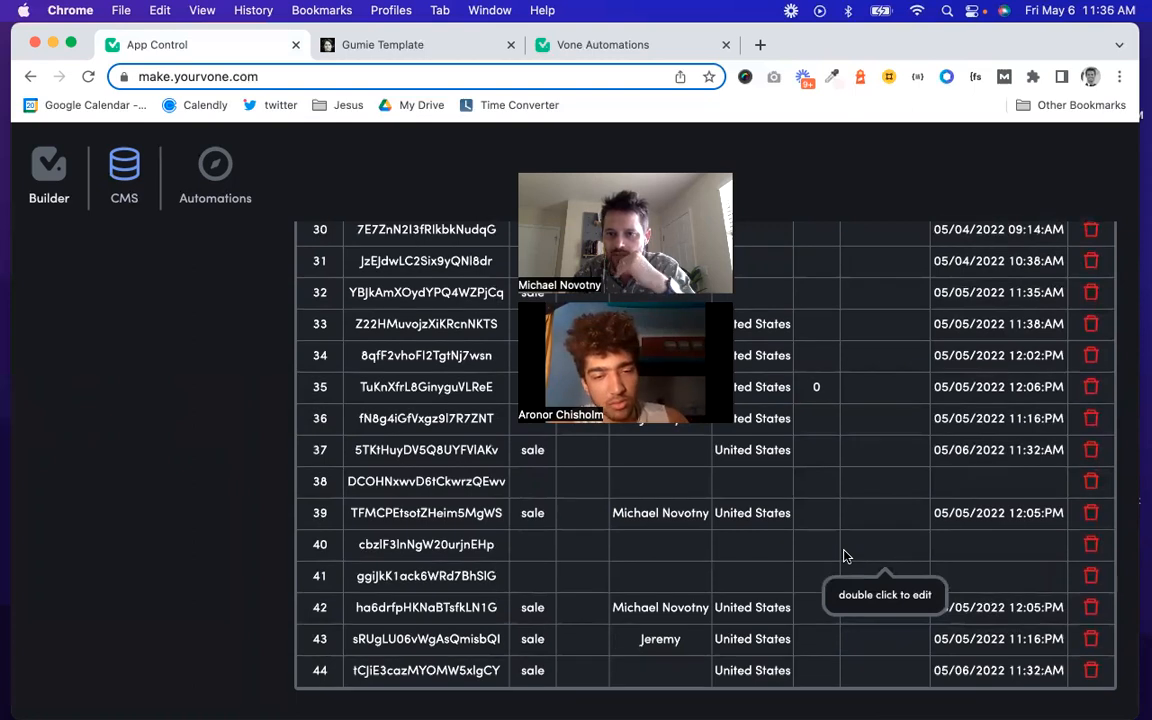
pyautogui.scroll(1, 844, 556)
pyautogui.scroll(2, 844, 556)
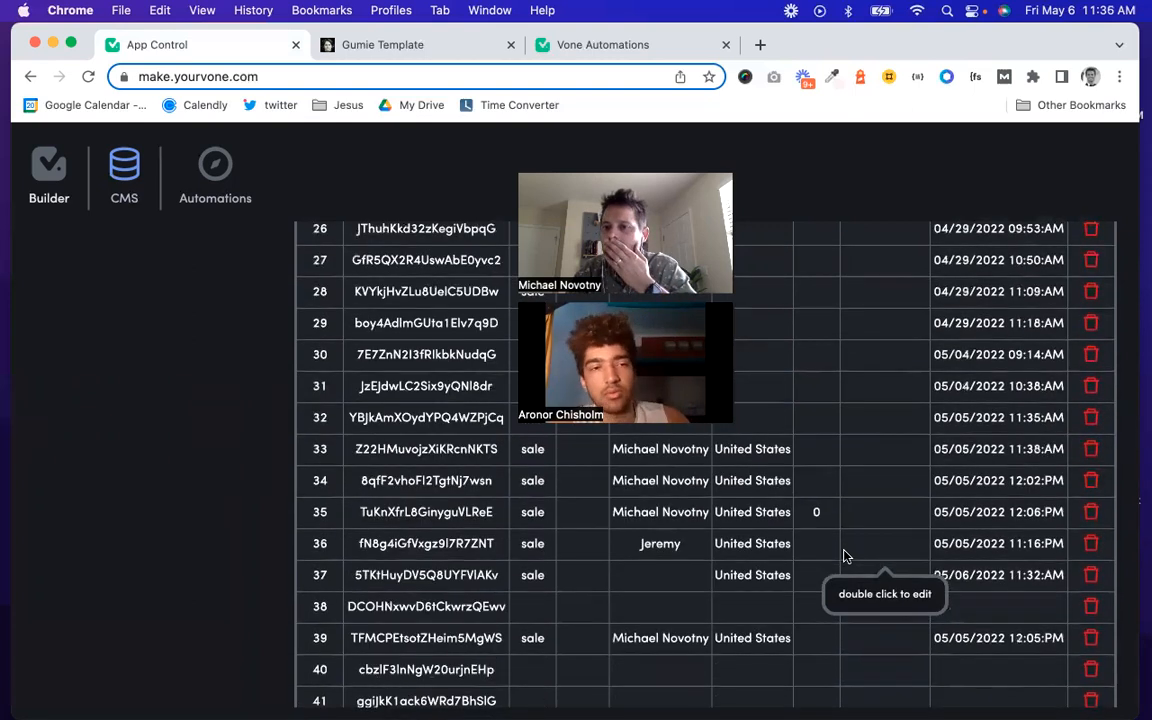
pyautogui.scroll(6, 844, 556)
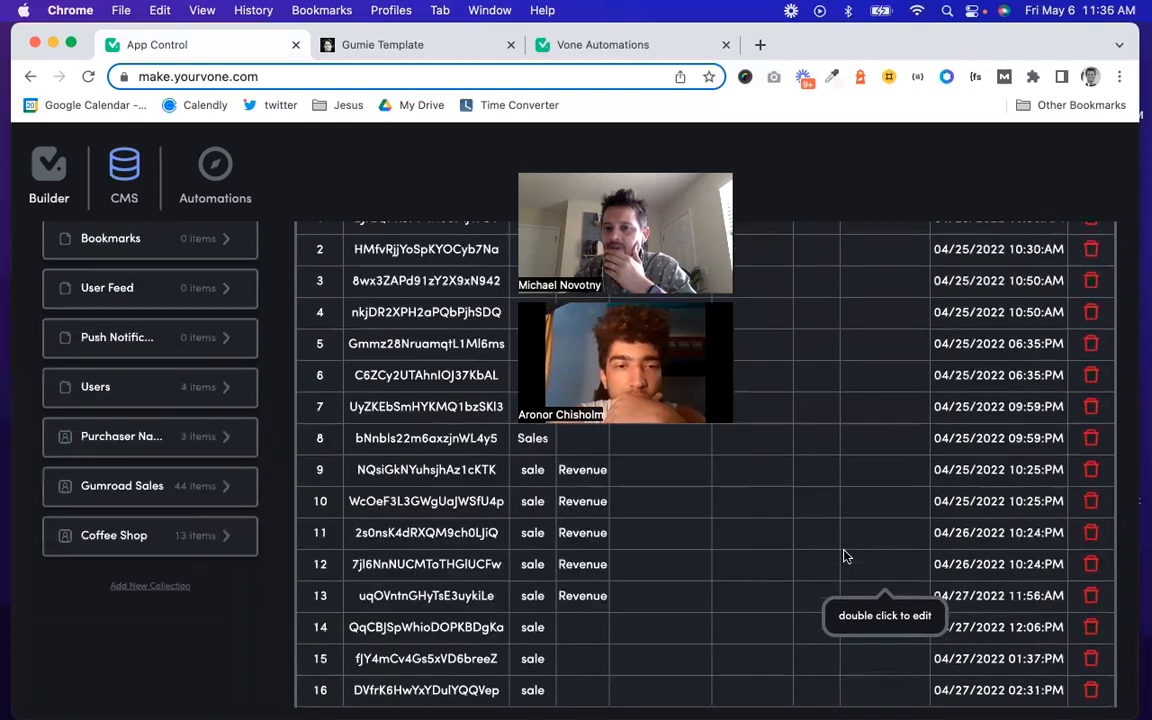
pyautogui.scroll(-4, 844, 556)
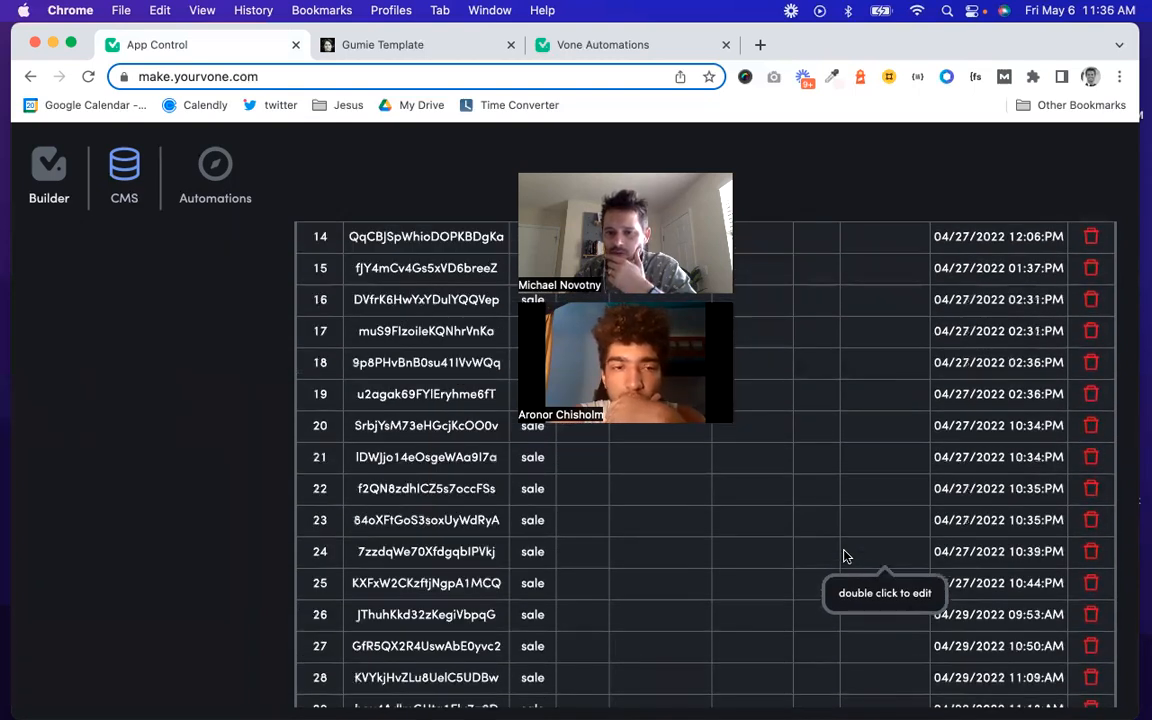
pyautogui.scroll(-5, 844, 556)
pyautogui.scroll(-1, 874, 628)
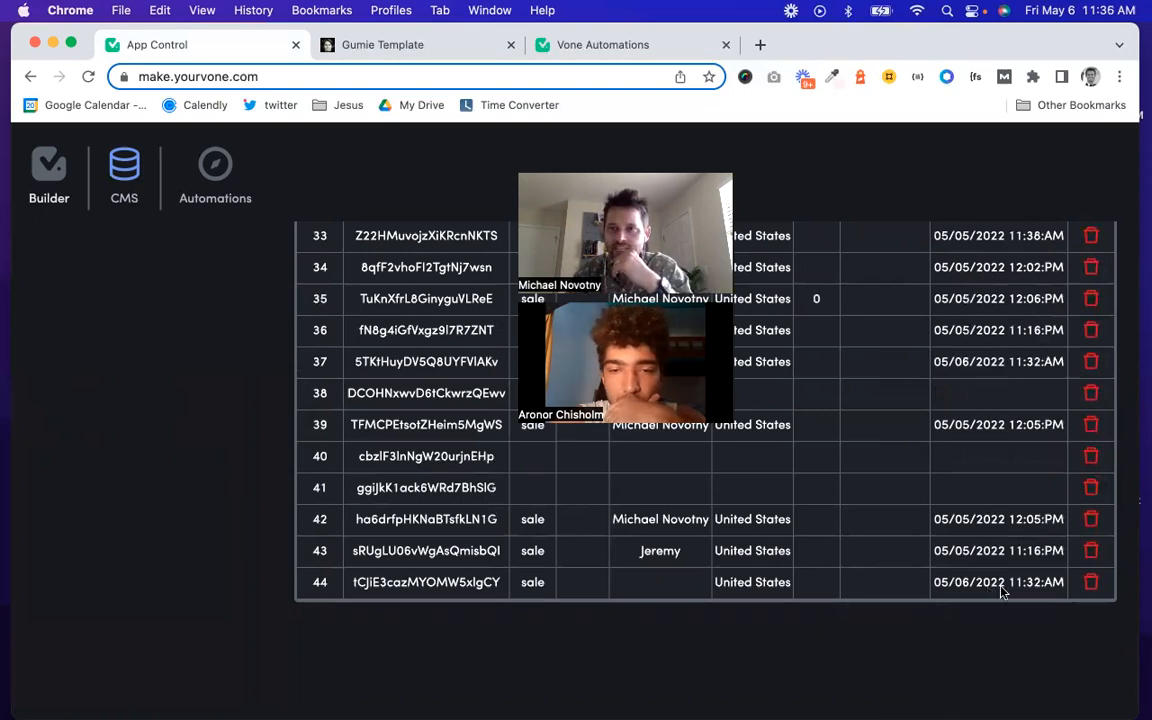
# Step: Reload the app control page, reopen the Gumroad Sales collection and check the Purchase Date values in its last rows
pyautogui.click(93, 80)
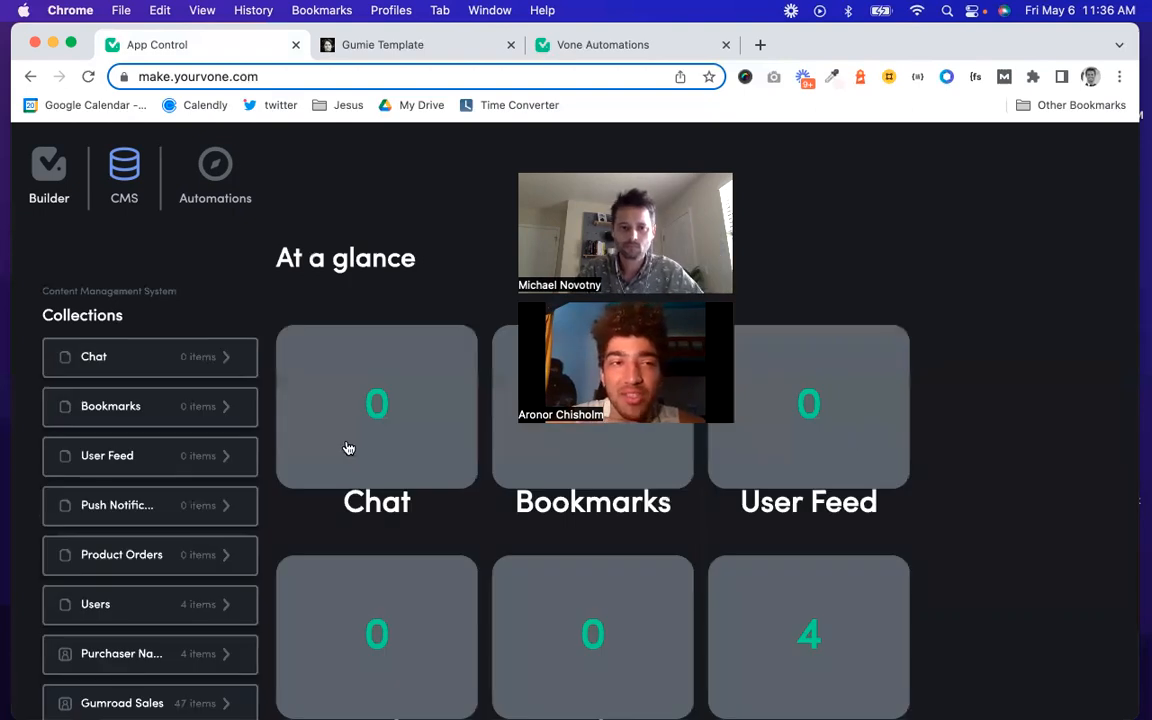
pyautogui.scroll(-3, 159, 458)
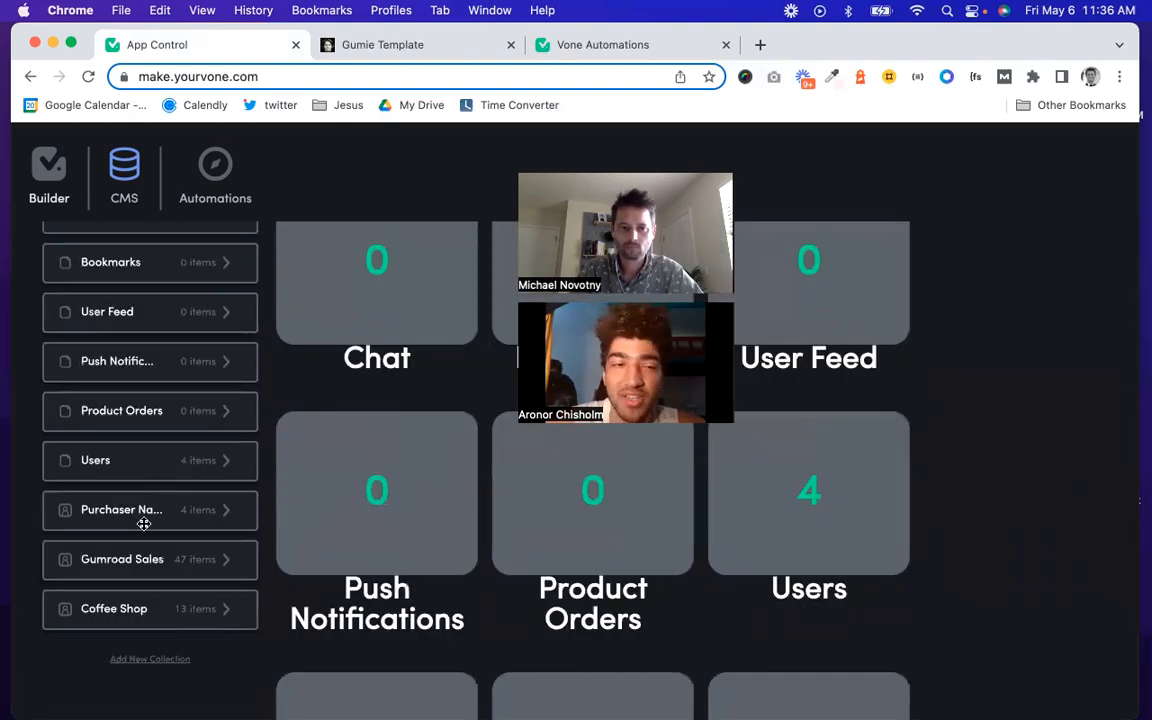
pyautogui.click(145, 560)
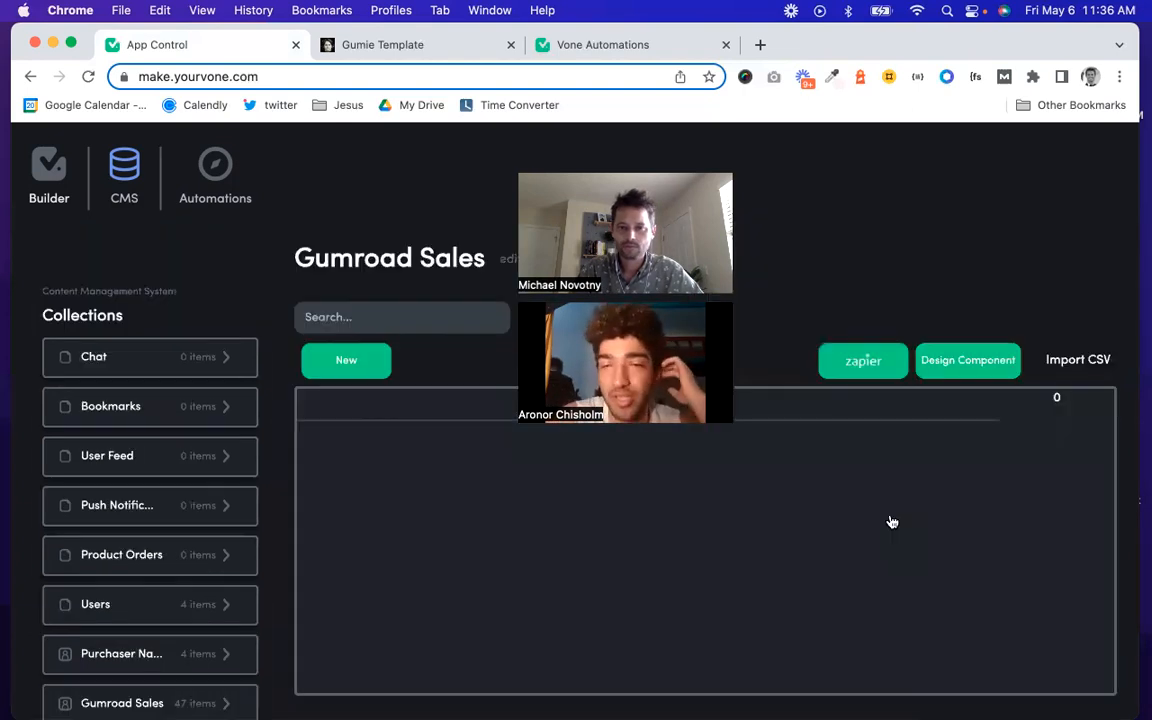
pyautogui.scroll(-1, 963, 511)
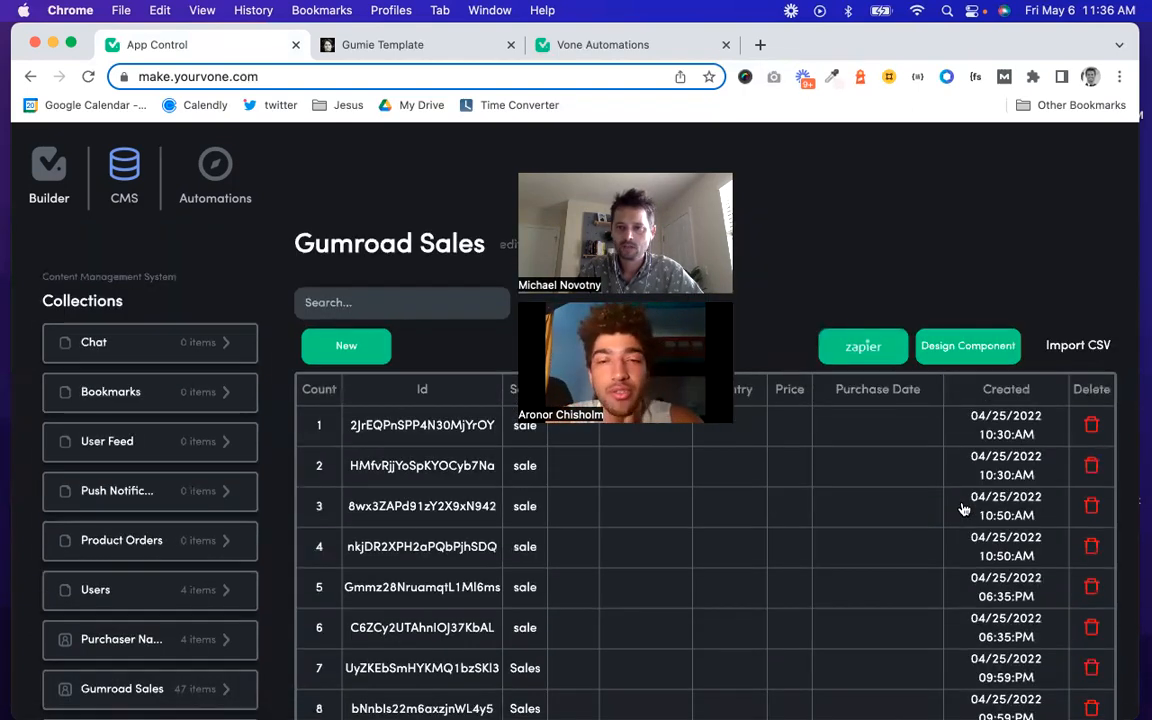
pyautogui.scroll(-2, 963, 511)
pyautogui.scroll(-20, 963, 509)
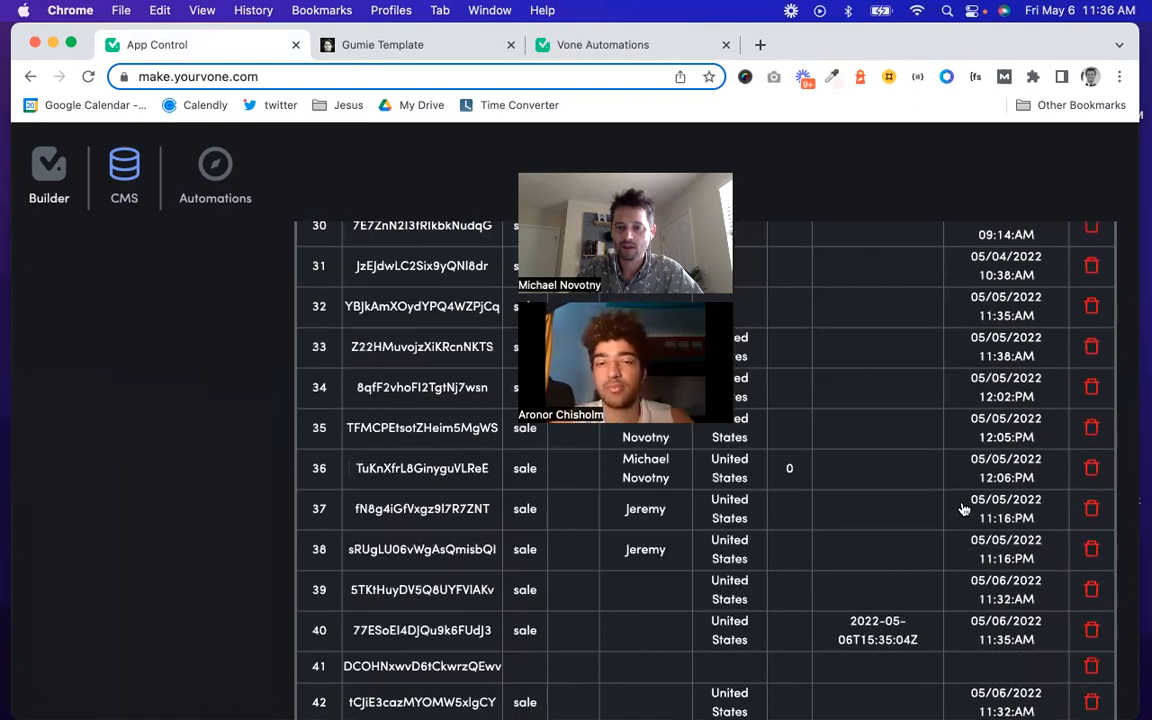
pyautogui.scroll(-5, 963, 509)
pyautogui.scroll(-1, 963, 511)
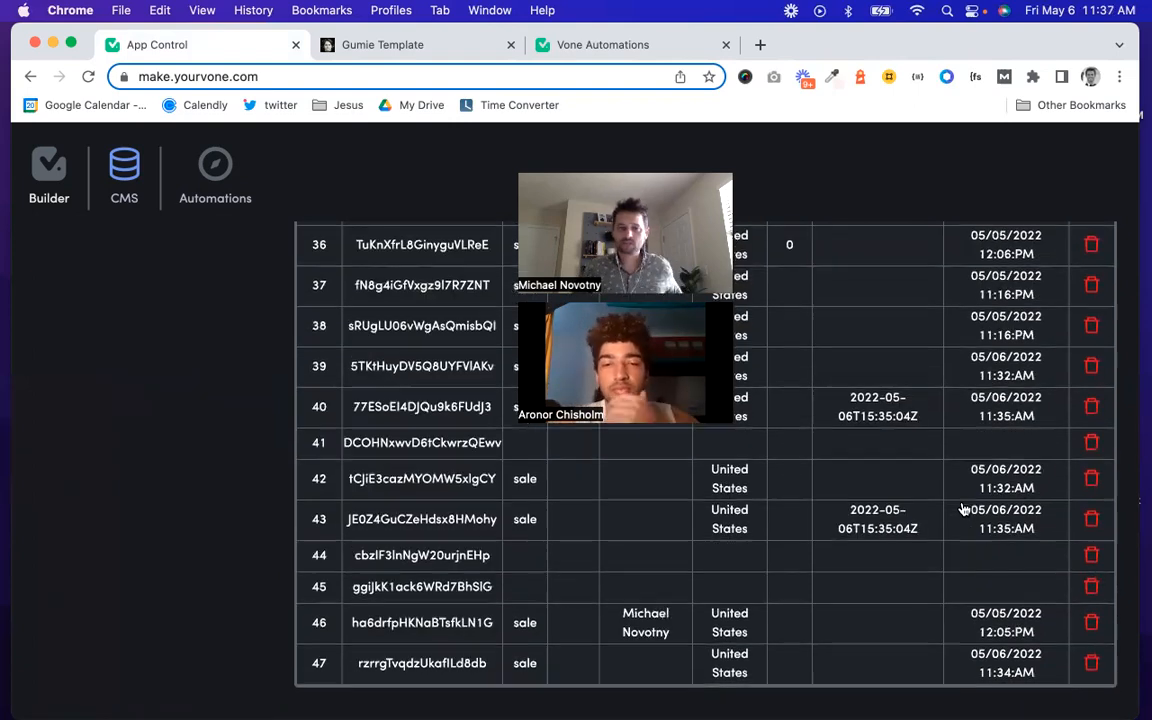
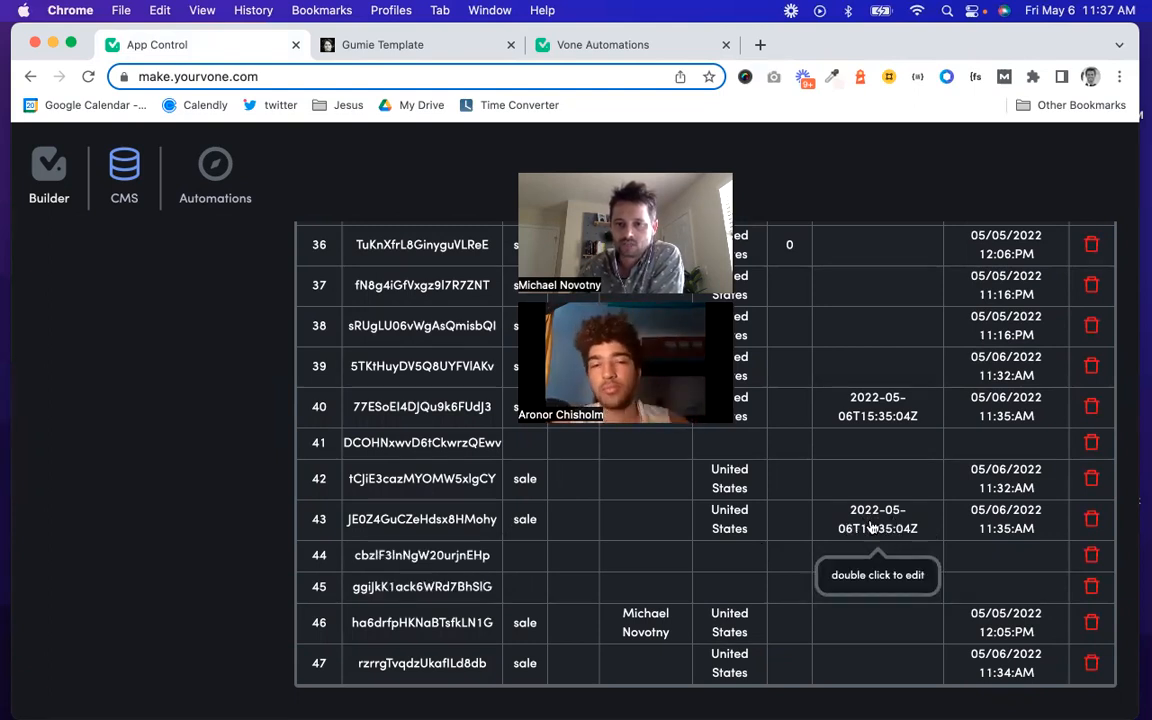
# Step: Switch to the automations, create a new workflow and add the Facebook trigger as its starting app
pyautogui.click(218, 166)
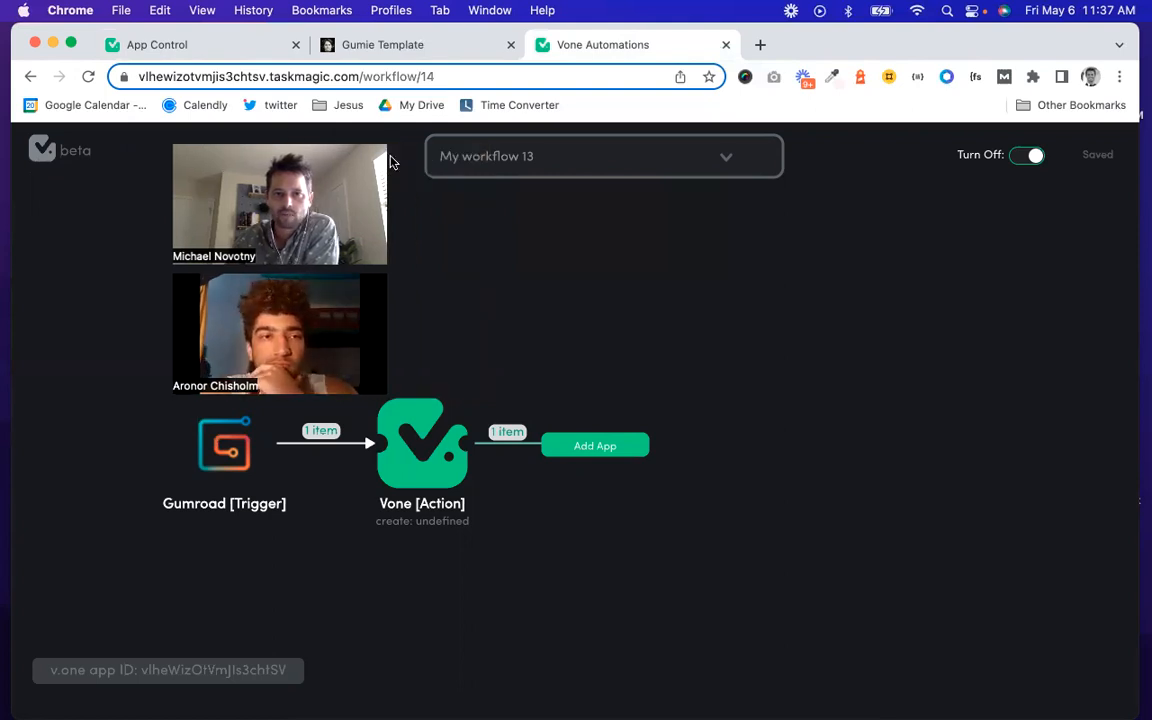
pyautogui.click(726, 162)
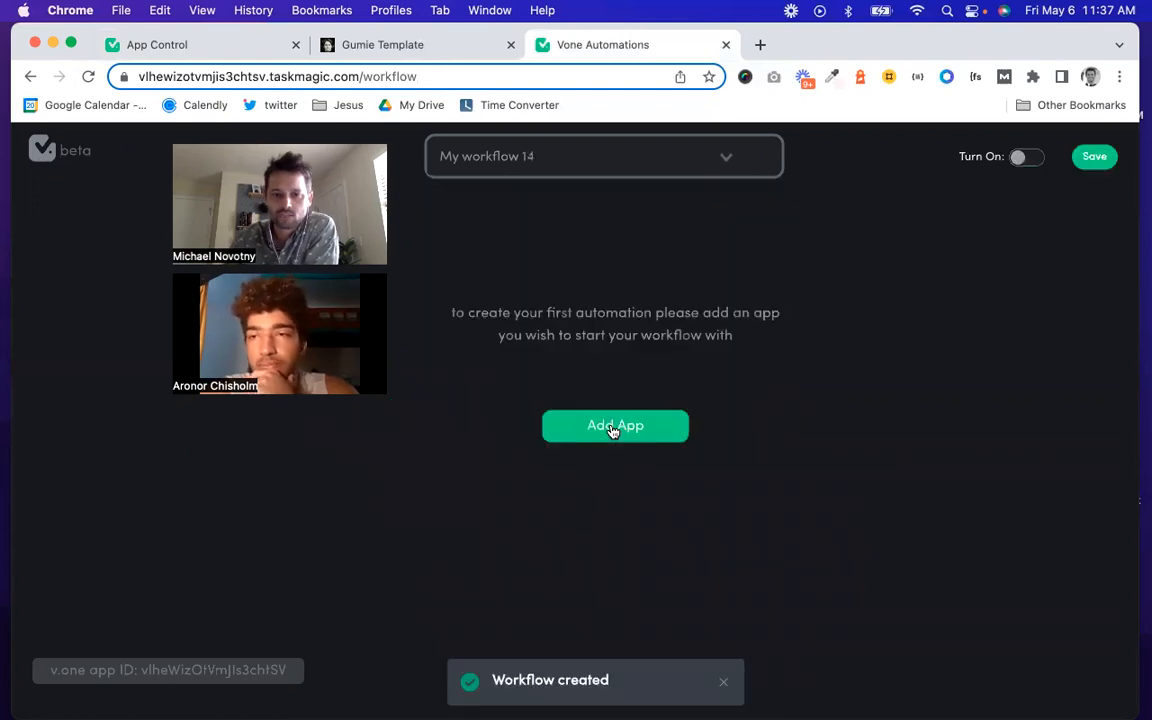
pyautogui.click(612, 426)
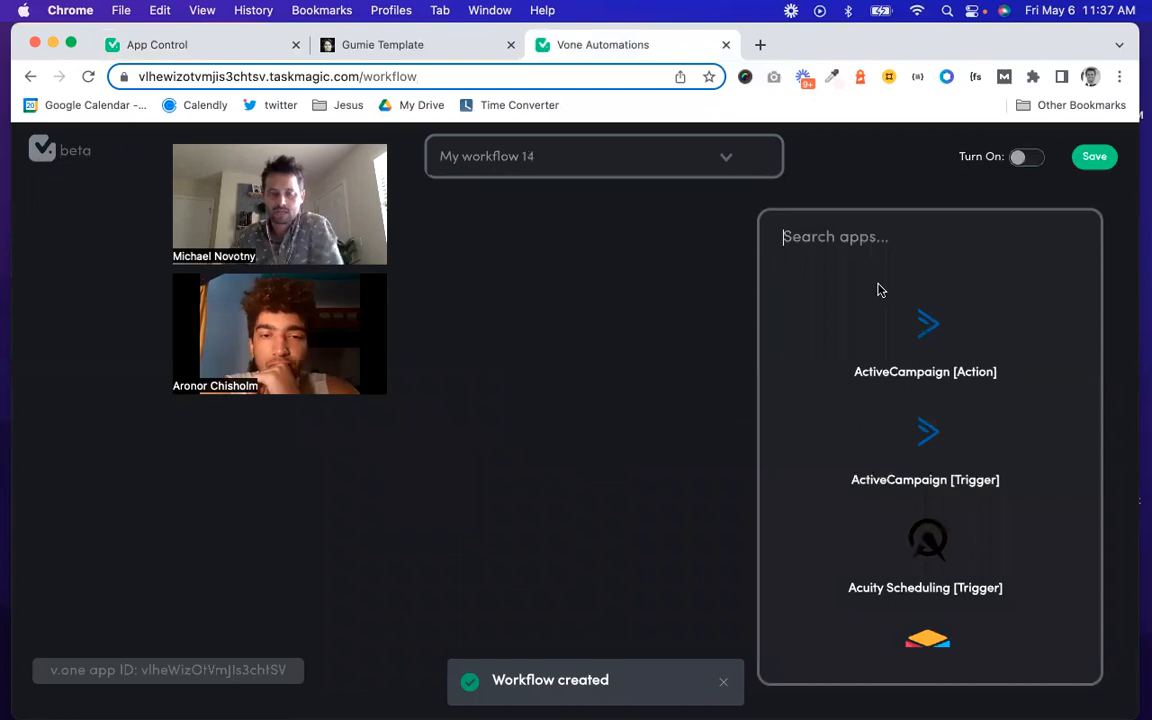
pyautogui.write('face')
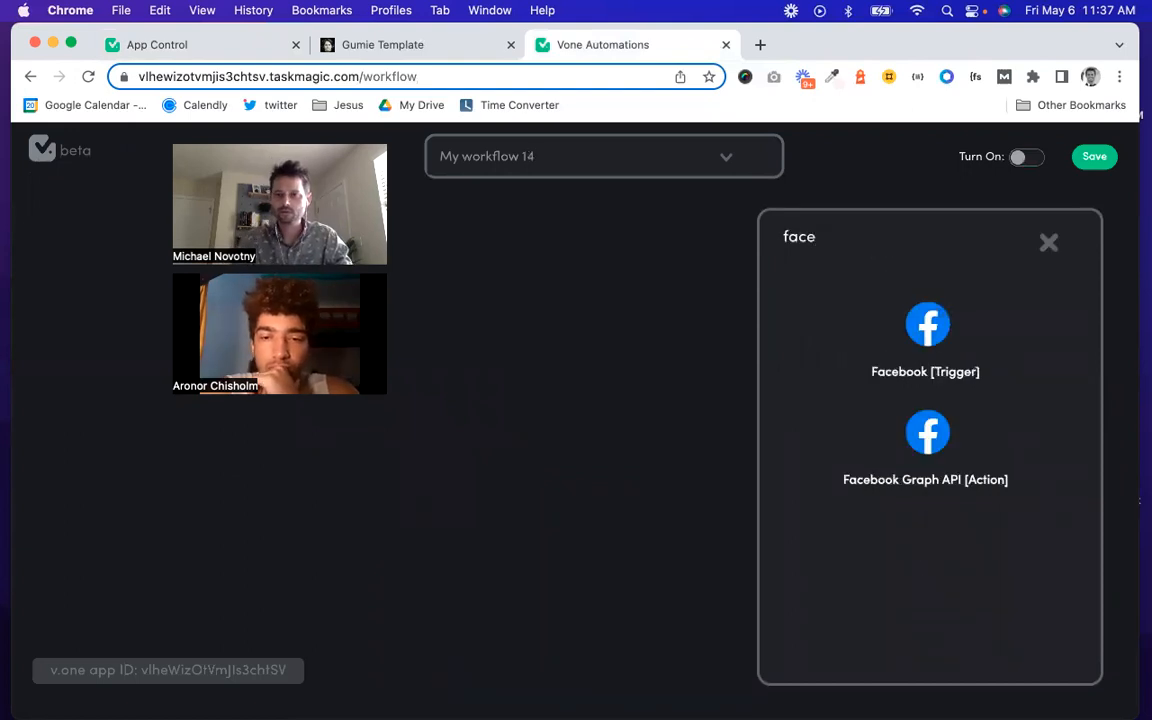
pyautogui.click(932, 336)
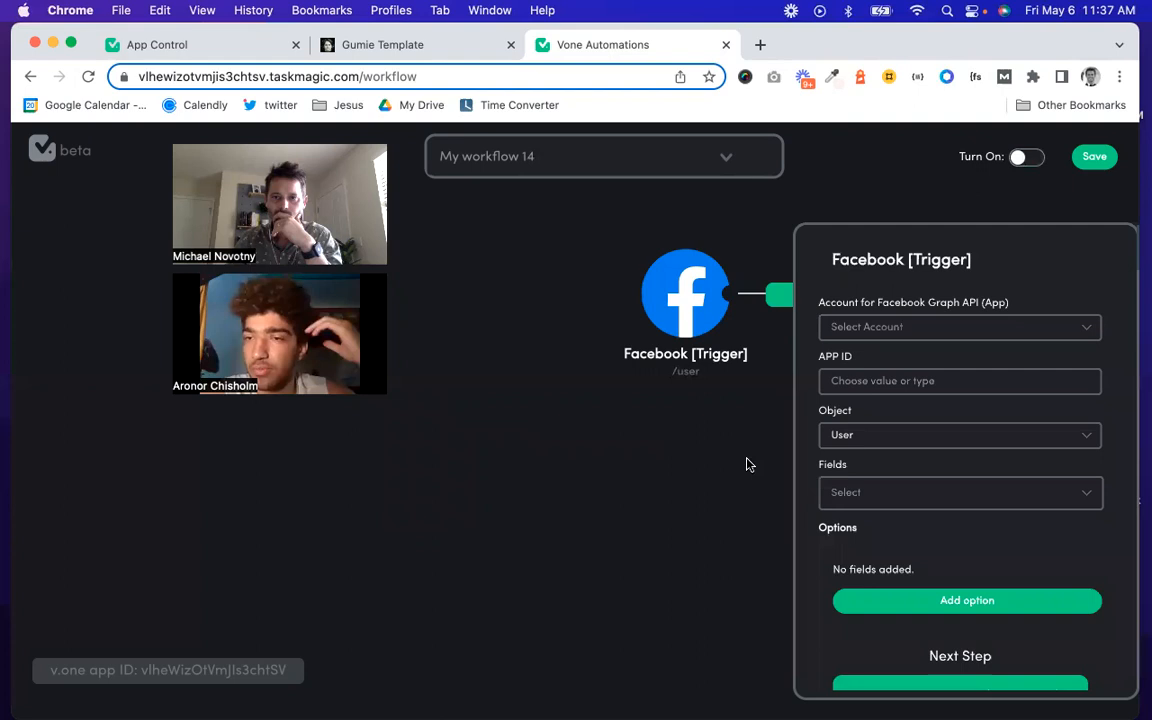
# Step: Replace the Facebook trigger in the new workflow with the Webhook trigger
pyautogui.click(717, 234)
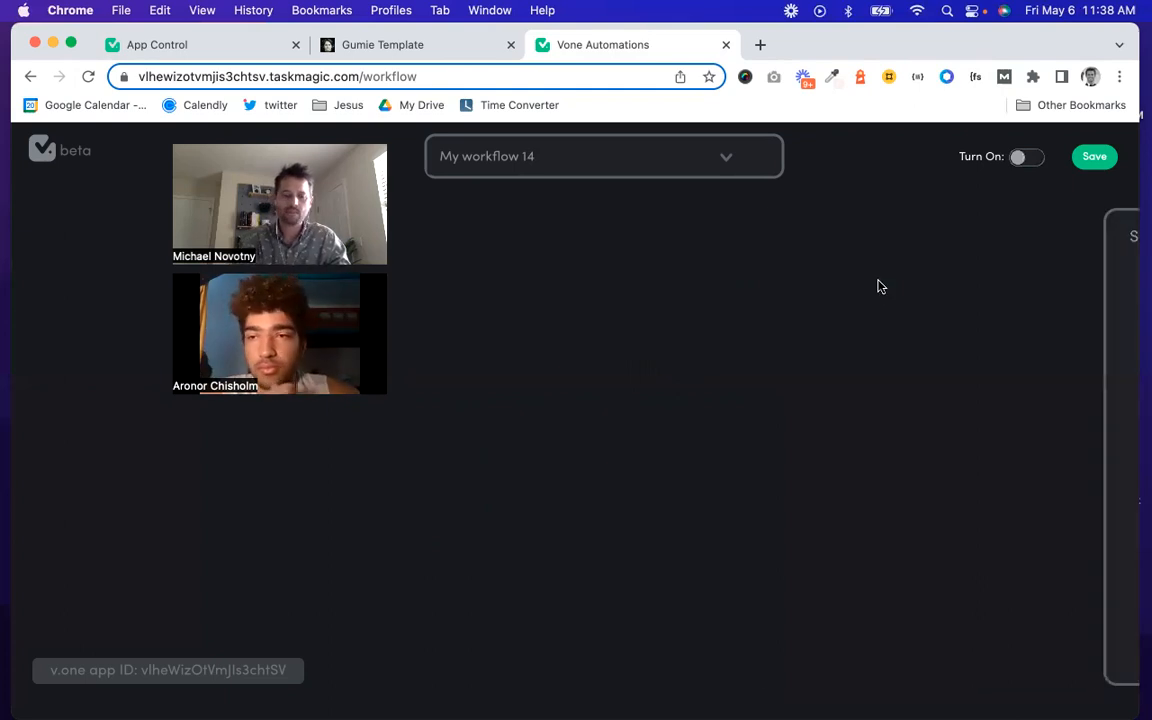
pyautogui.write('web')
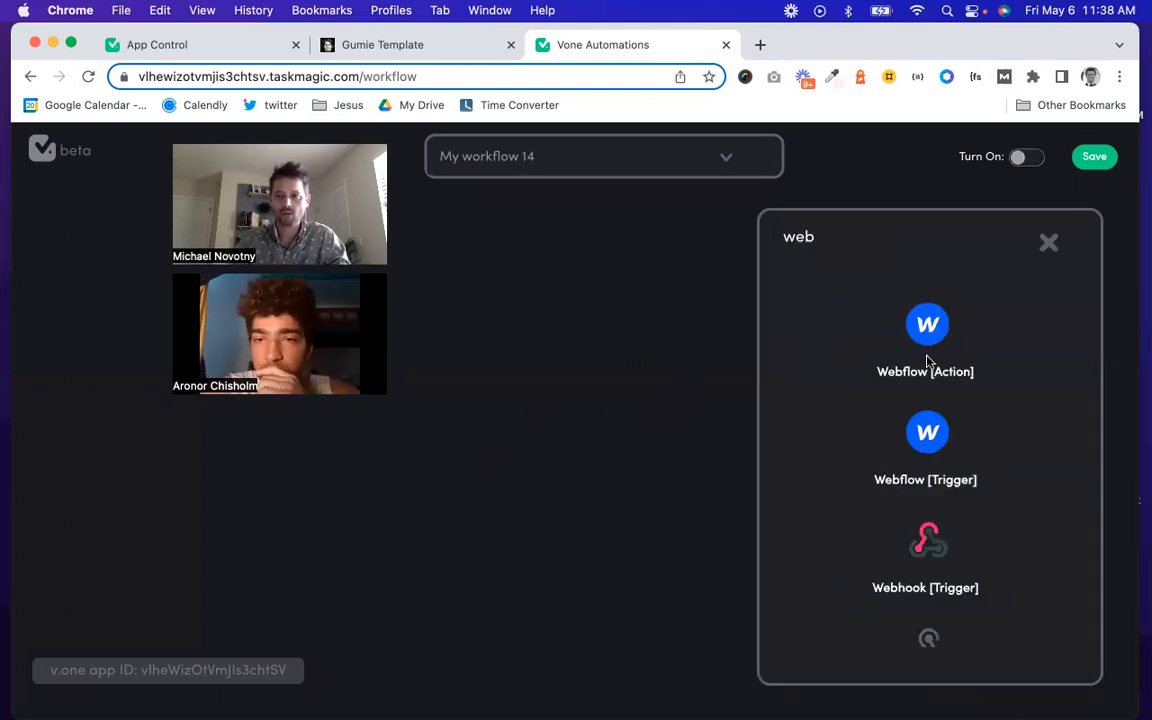
pyautogui.click(922, 552)
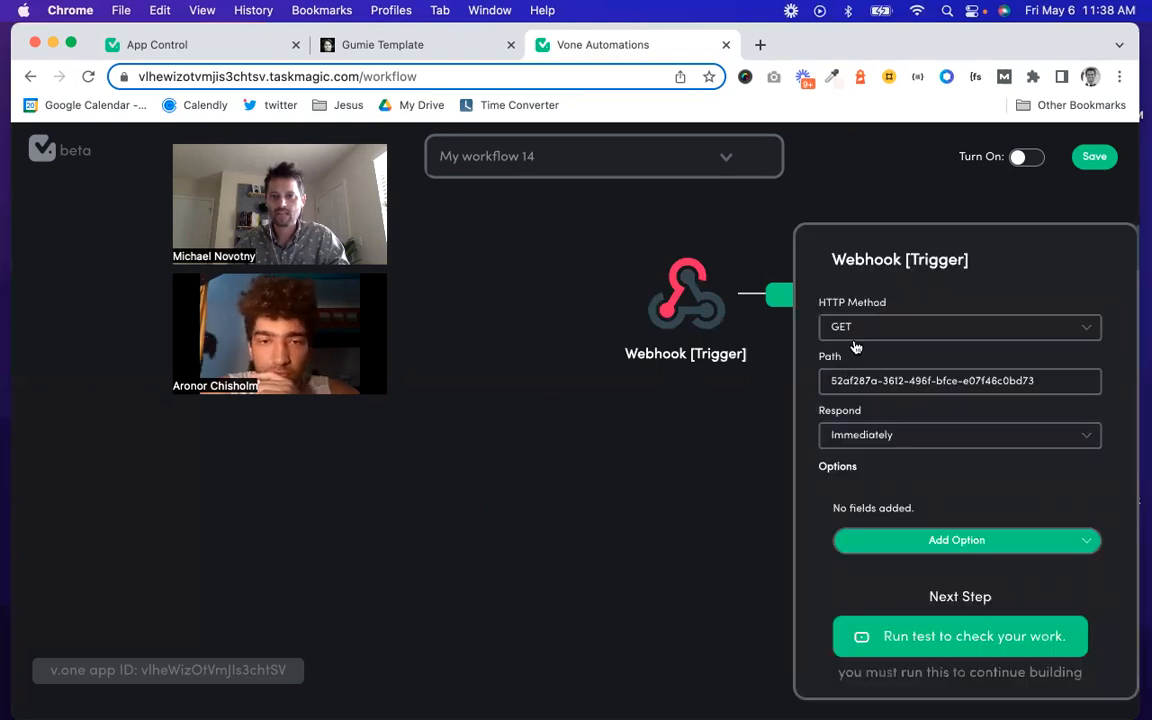
# Step: Review the Webhook trigger's HTTP method options and other settings, then close its settings
pyautogui.click(855, 330)
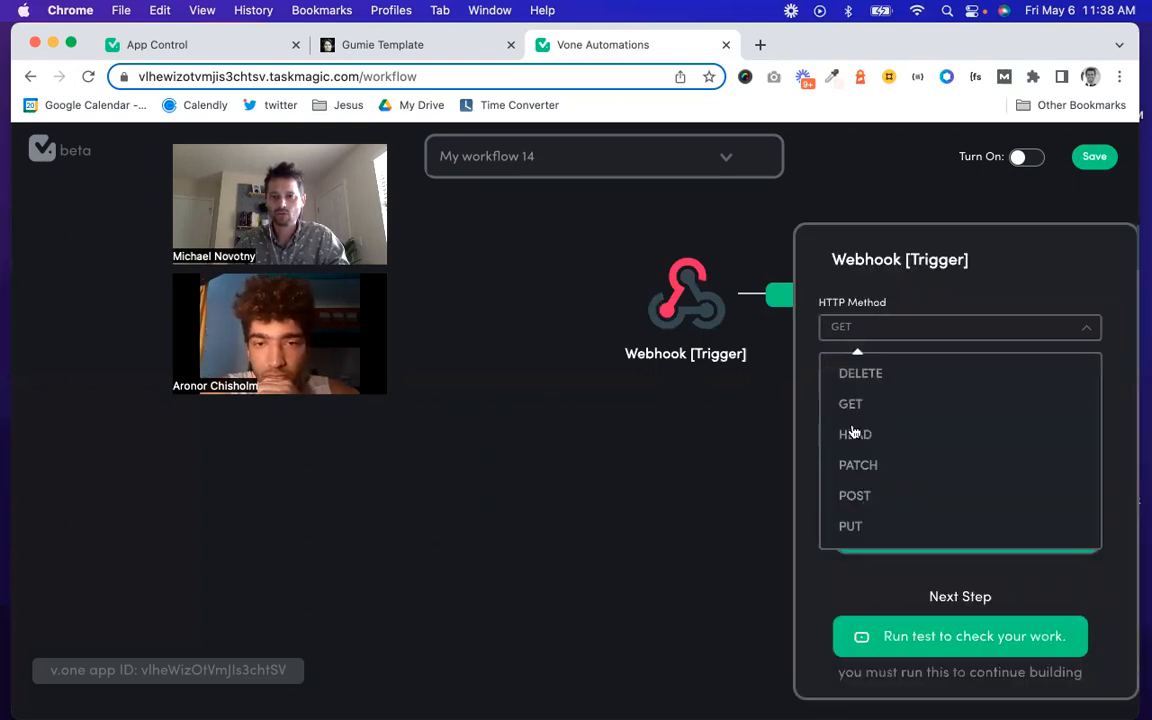
pyautogui.click(812, 423)
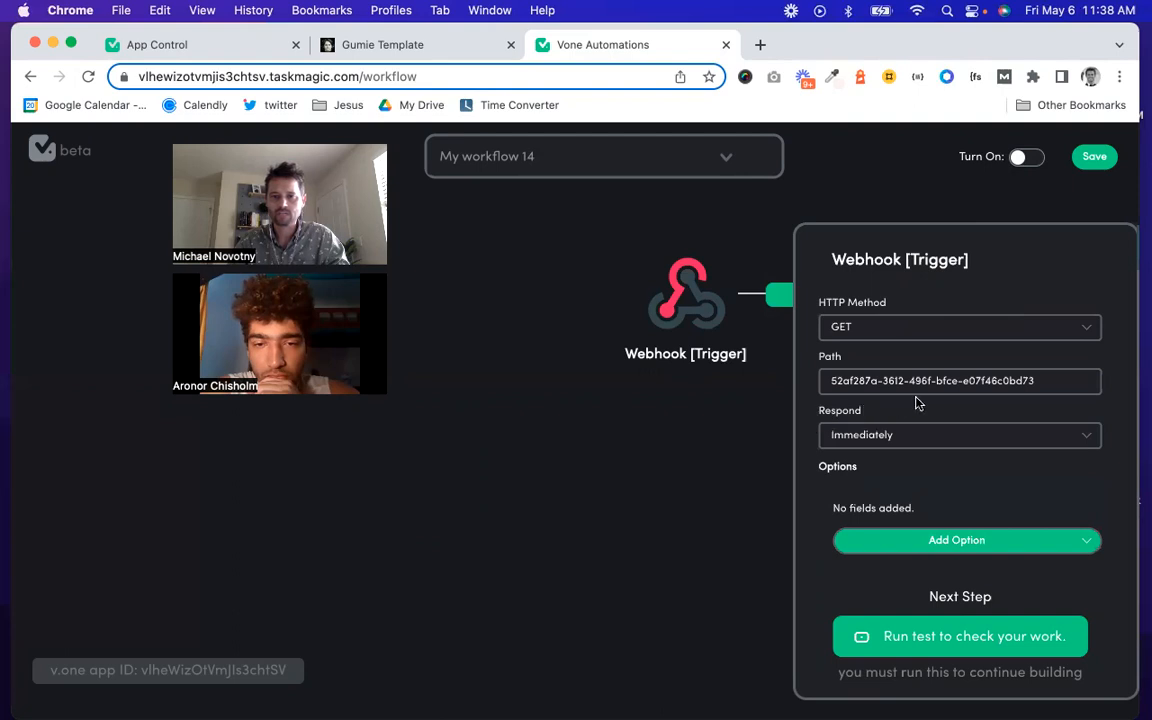
pyautogui.scroll(-2, 869, 480)
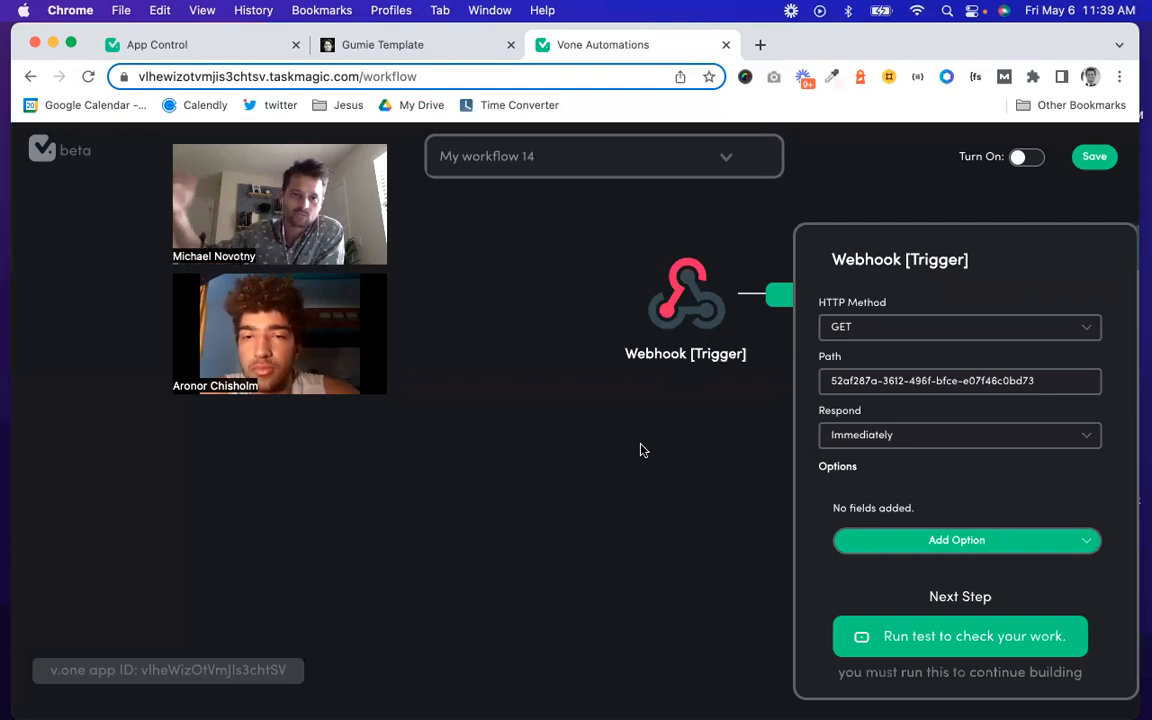
pyautogui.click(533, 452)
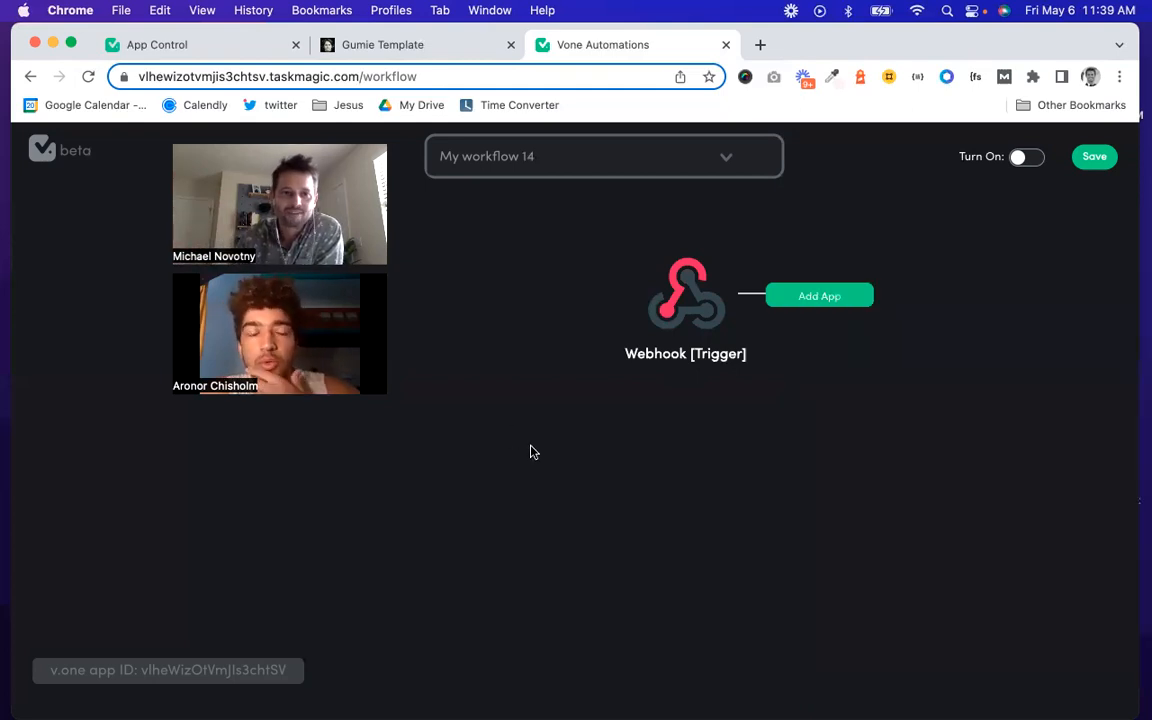